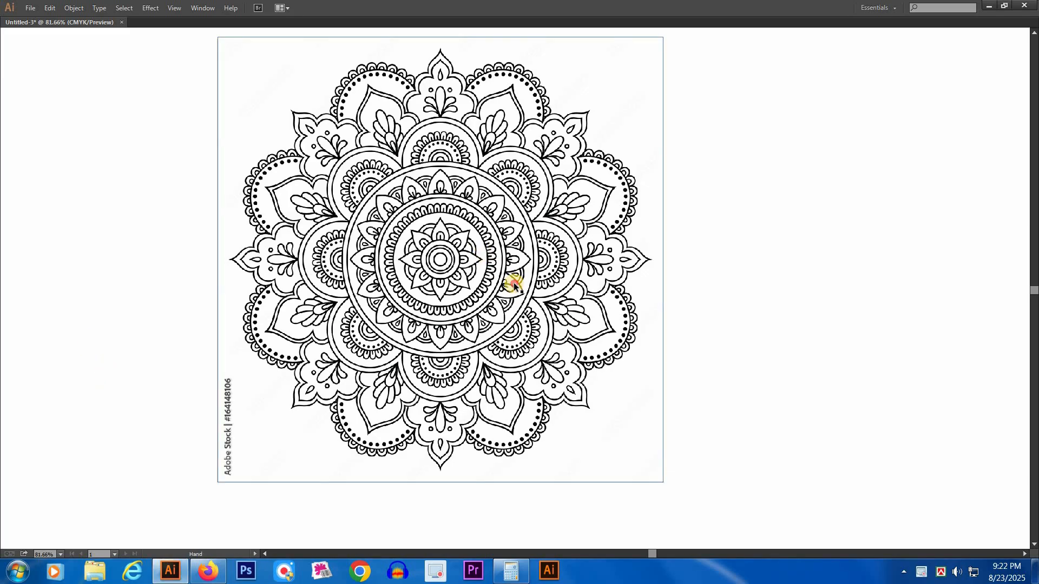
# Step: Lock the mandala reference image in place on the artboard
pyautogui.click(474, 271)
pyautogui.press('space')
pyautogui.moveTo(471, 259); pyautogui.dragTo(491, 277)
pyautogui.click(832, 281)
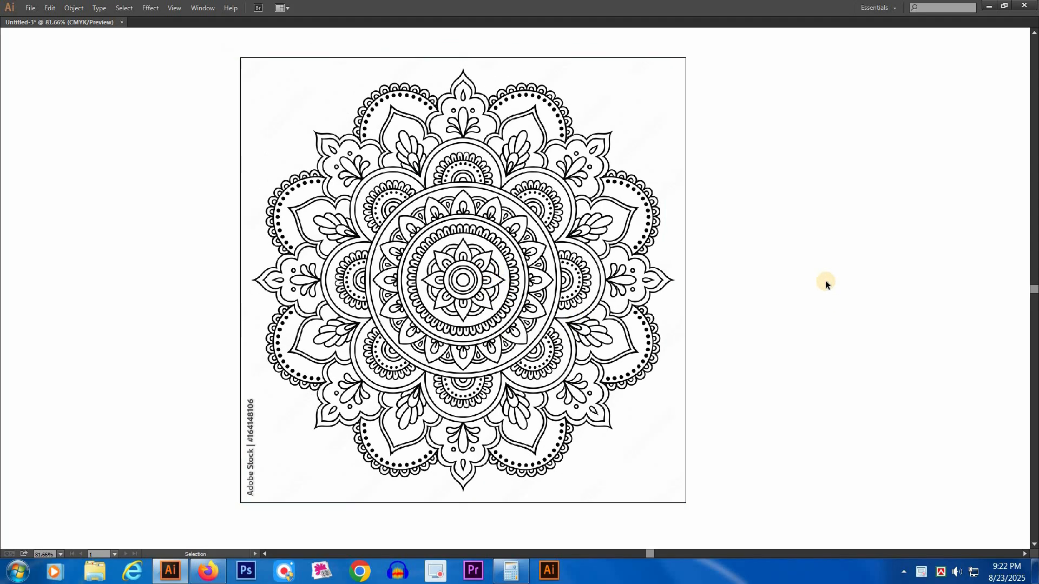
pyautogui.click(468, 284)
pyautogui.press('a')
pyautogui.hotkey('ctrl', '2')
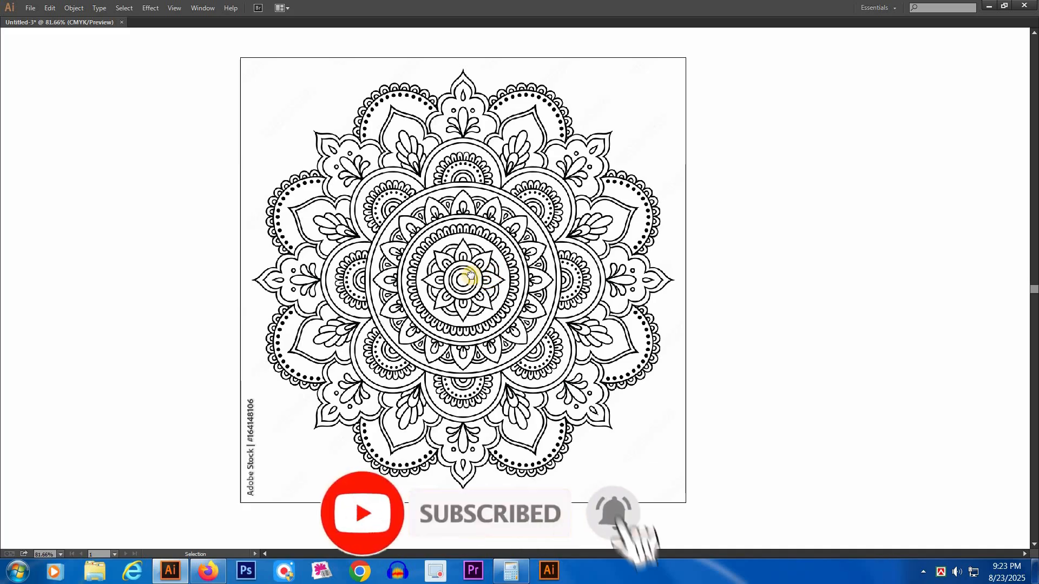
# Step: Examine the mandala's central rings and petals up close, along with the overall radial structure of the reference image
pyautogui.moveTo(470, 276); pyautogui.dragTo(480, 285)
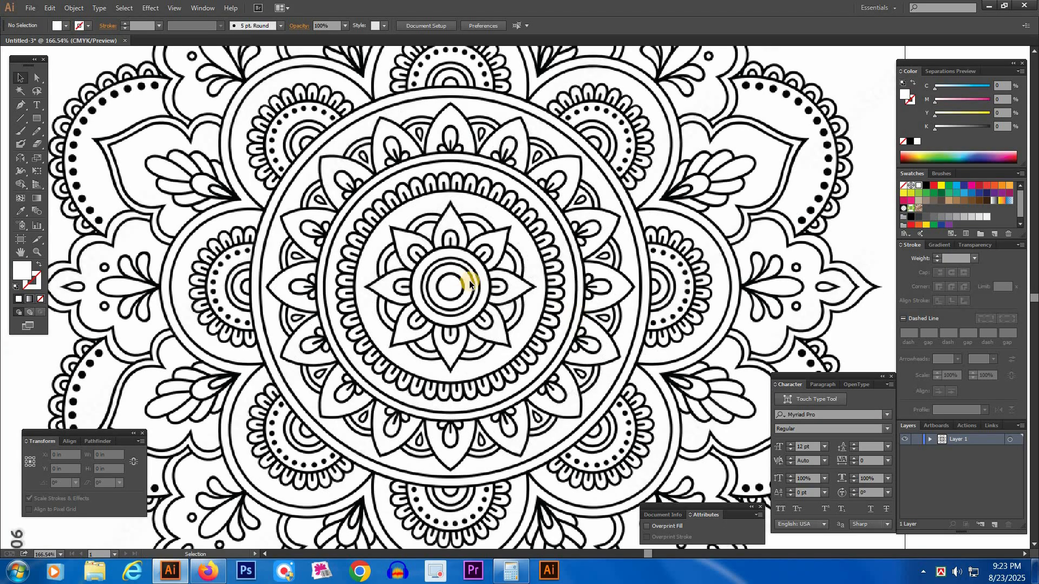
pyautogui.hotkey('ctrl', '1')
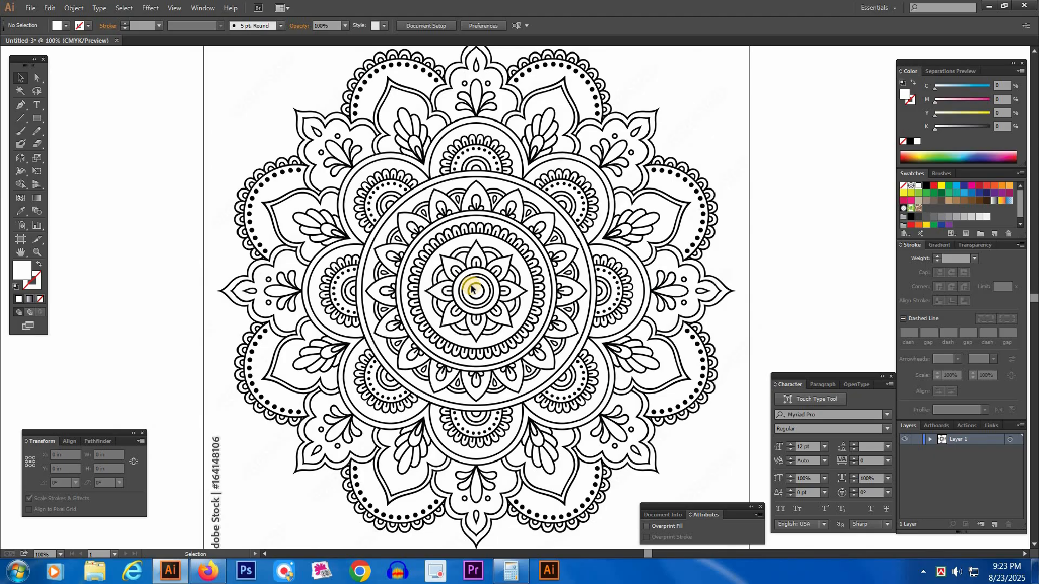
pyautogui.hotkey('ctrl', 'space')
pyautogui.moveTo(380, 199); pyautogui.dragTo(609, 392)
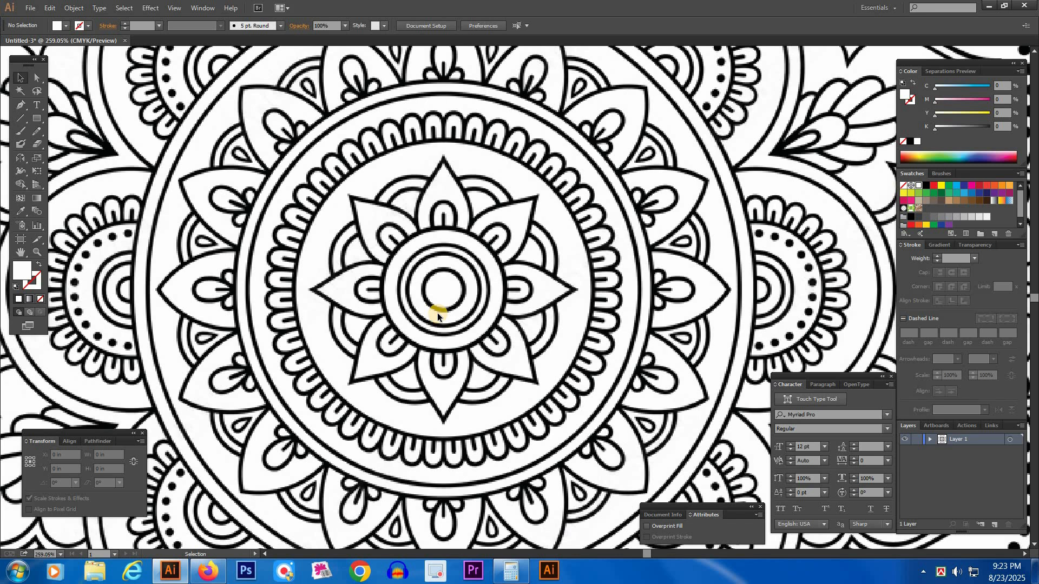
pyautogui.hotkey('ctrl', '-')
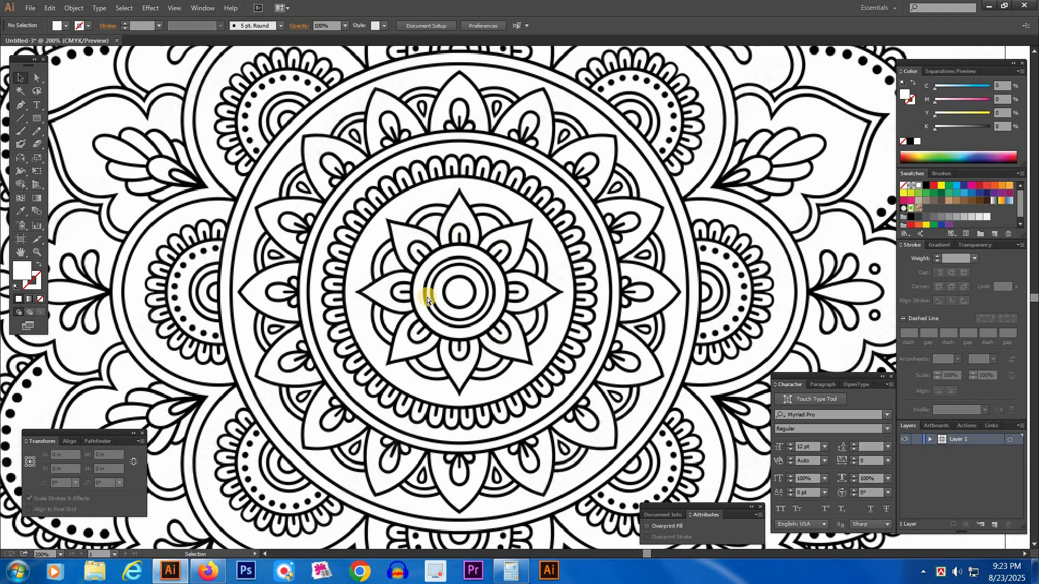
pyautogui.hotkey('ctrl', '-')
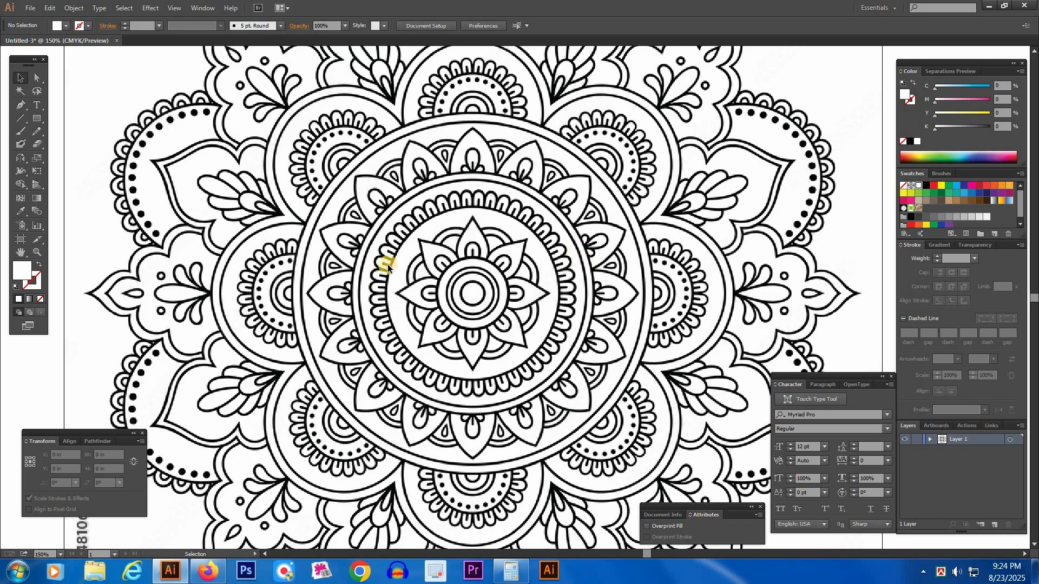
pyautogui.press('ctrl')
pyautogui.hotkey('ctrl', '-')
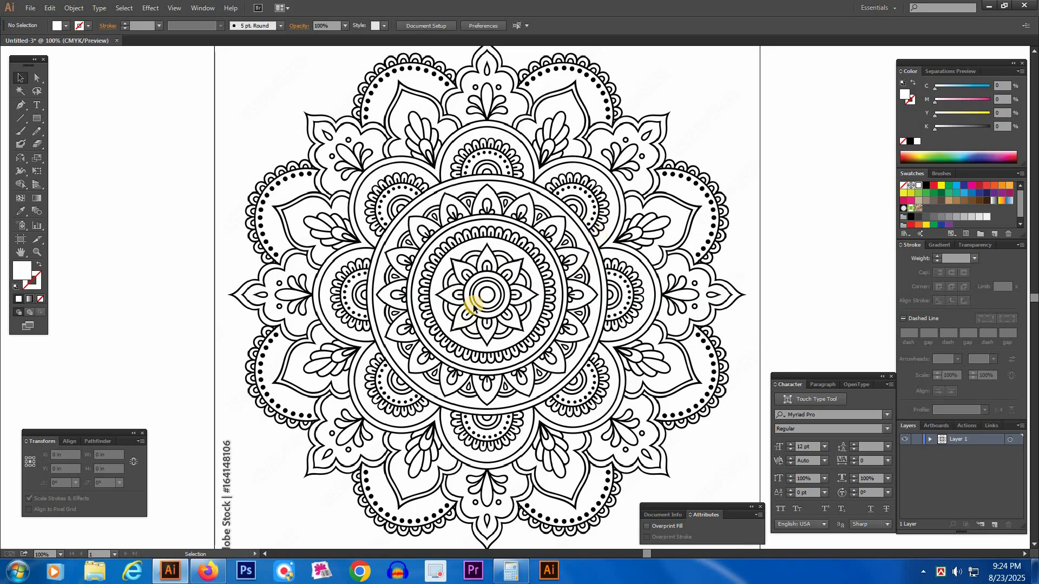
pyautogui.hotkey('ctrl', 'space')
pyautogui.moveTo(385, 231); pyautogui.dragTo(597, 365)
pyautogui.press('space')
pyautogui.moveTo(590, 308); pyautogui.dragTo(557, 300)
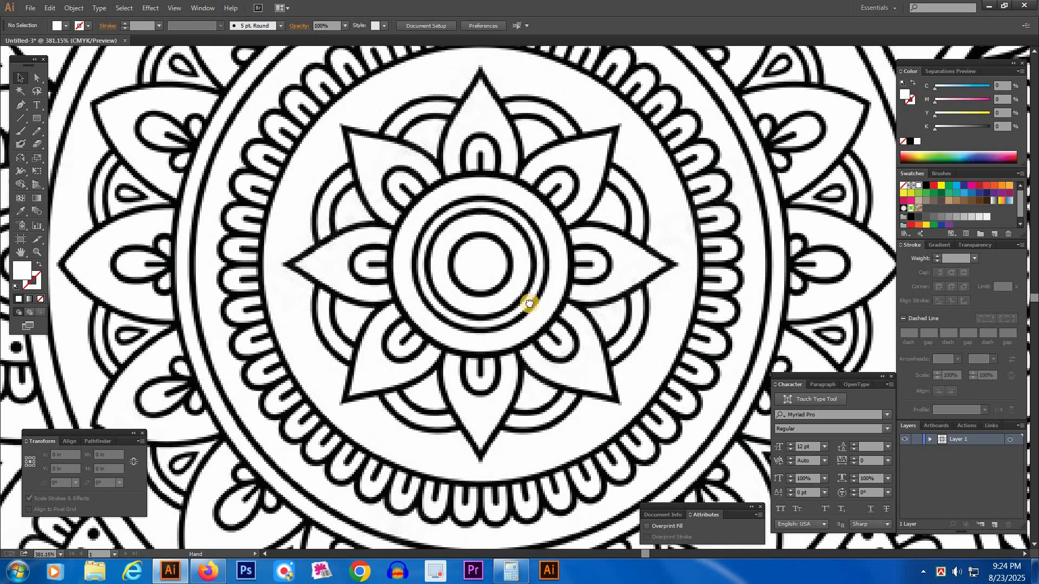
pyautogui.hotkey('ctrl', '-')
pyautogui.hotkey('ctrl', '-')
pyautogui.hotkey('ctrl', '-')
pyautogui.hotkey('ctrl', '-')
pyautogui.hotkey('ctrl', '-')
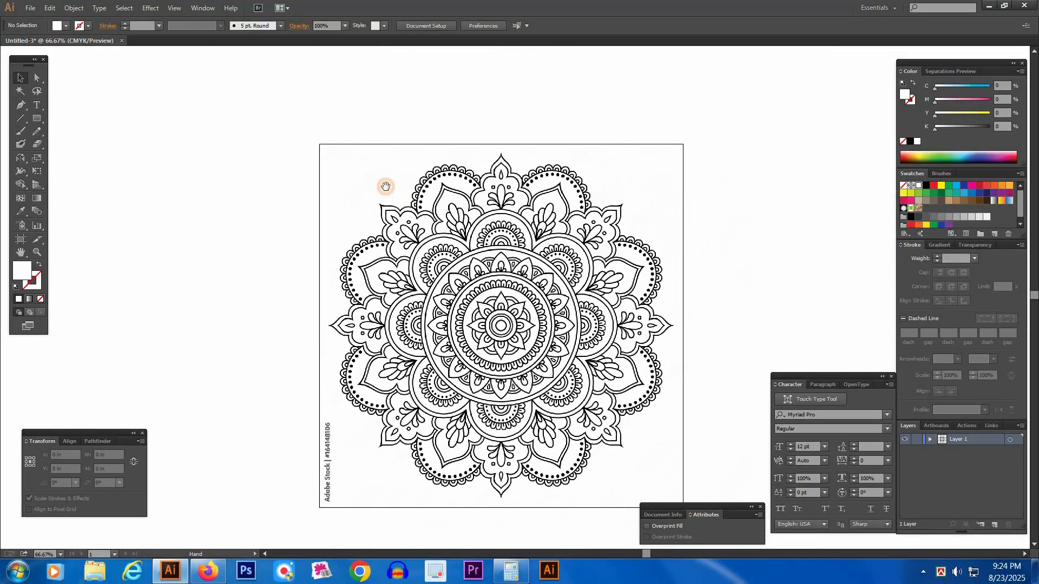
pyautogui.moveTo(373, 185); pyautogui.dragTo(348, 168)
# Step: Add a new layer above Layer 1, and make Layer 1 the active layer again
pyautogui.click(995, 526)
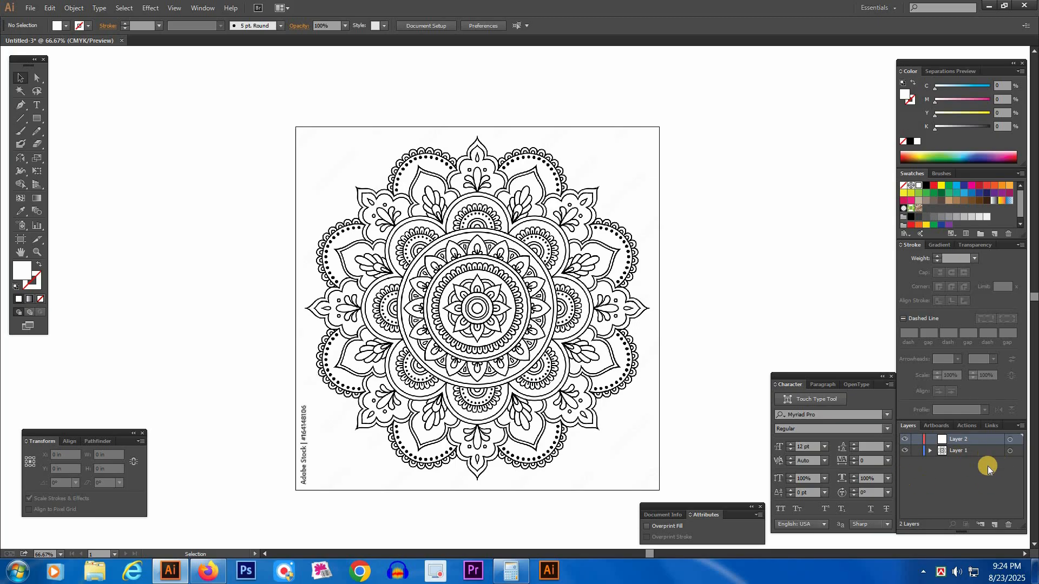
pyautogui.click(917, 451)
pyautogui.click(988, 453)
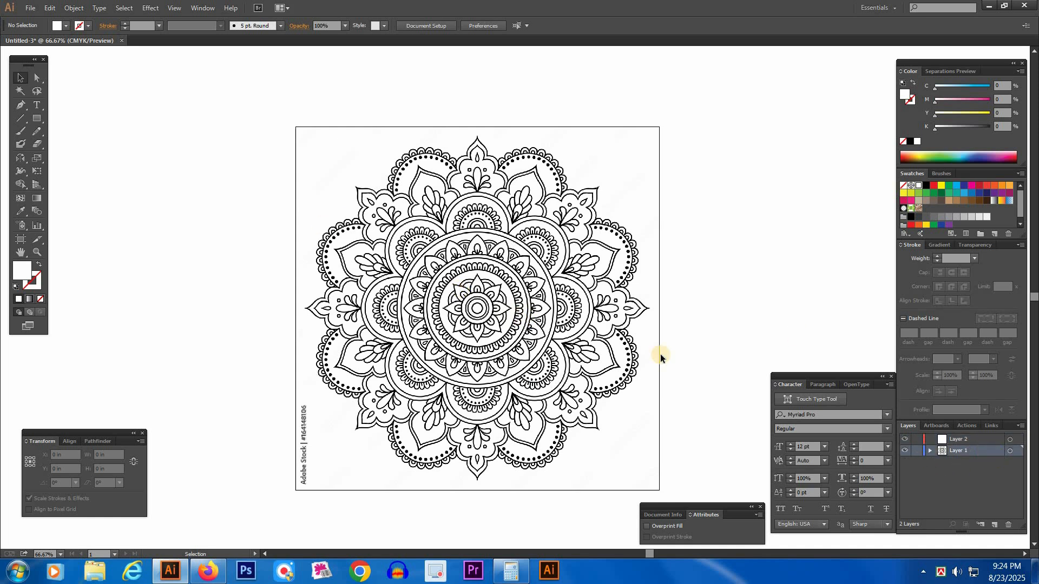
# Step: Unlock the mandala reference image and select it
pyautogui.hotkey('ctrl', 'alt', '2')
pyautogui.click(201, 195)
pyautogui.press('a')
pyautogui.click(554, 247)
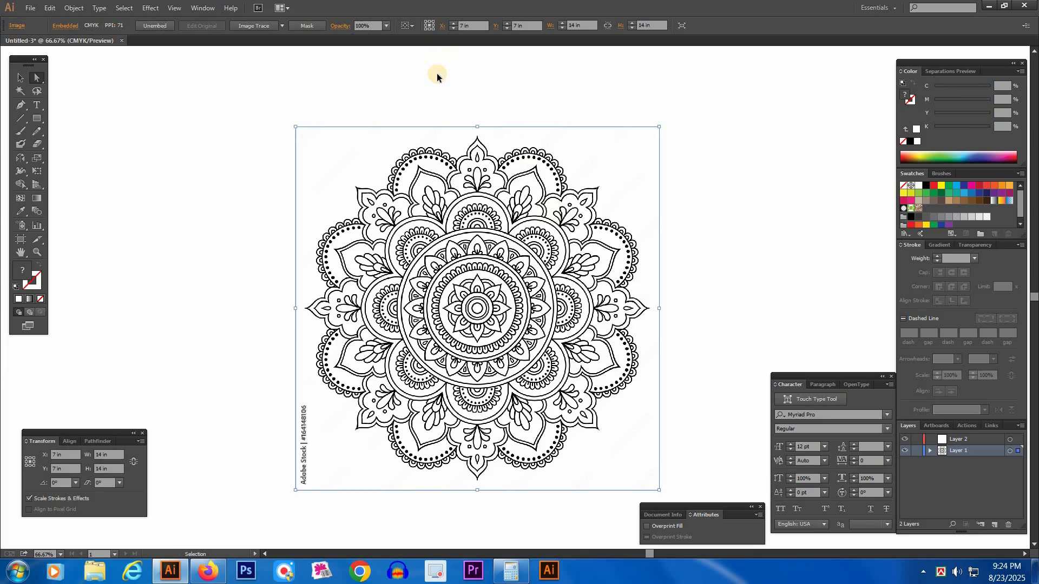
# Step: Show the rulers and place a vertical and a horizontal guide through the centre of the mandala image
pyautogui.hotkey('ctrl', 'r')
pyautogui.moveTo(446, 50); pyautogui.dragTo(465, 106)
pyautogui.hotkey('ctrl', 'z')
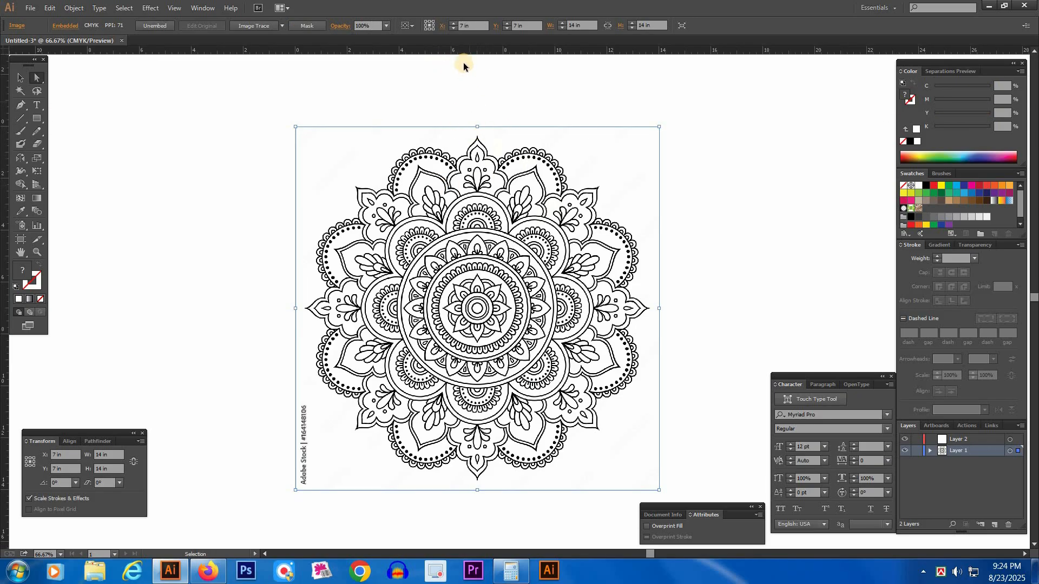
pyautogui.moveTo(463, 50); pyautogui.dragTo(477, 127)
pyautogui.moveTo(346, 51); pyautogui.dragTo(298, 309)
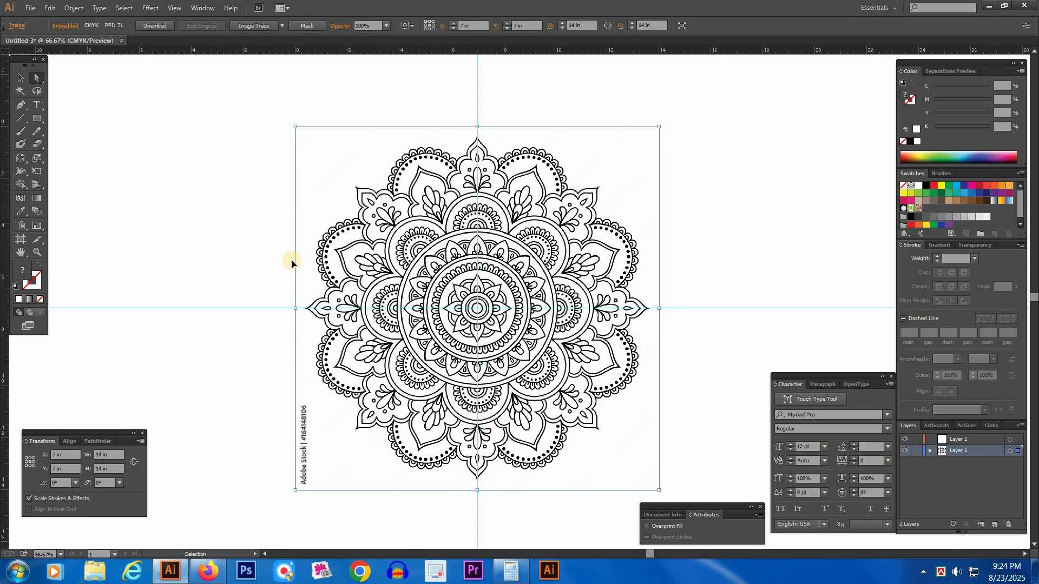
# Step: Deselect the image, lock Layer 1, and make Layer 2 the active layer
pyautogui.click(246, 234)
pyautogui.click(917, 451)
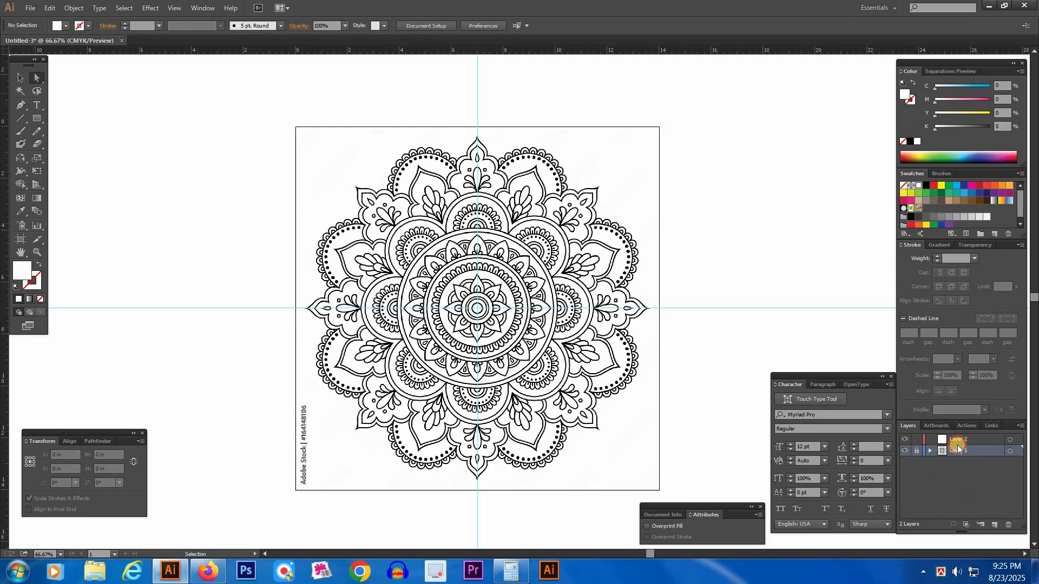
pyautogui.click(988, 437)
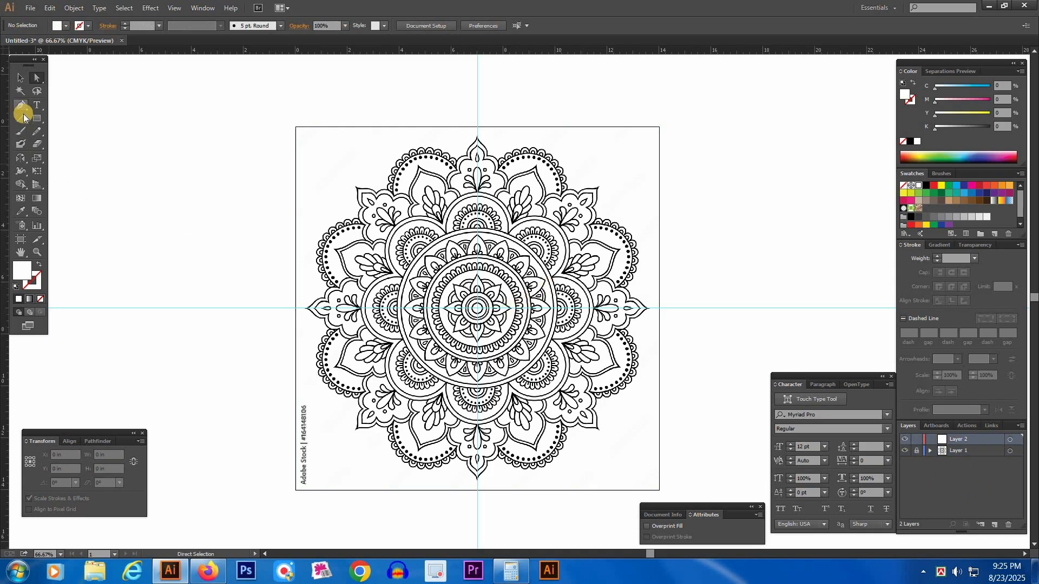
# Step: Draw a 14 in circle centred on the guide intersection in Layer 2 and give it a red stroke with no fill
pyautogui.press('l')
pyautogui.moveTo(439, 278); pyautogui.dragTo(567, 385)
pyautogui.press('Tab')
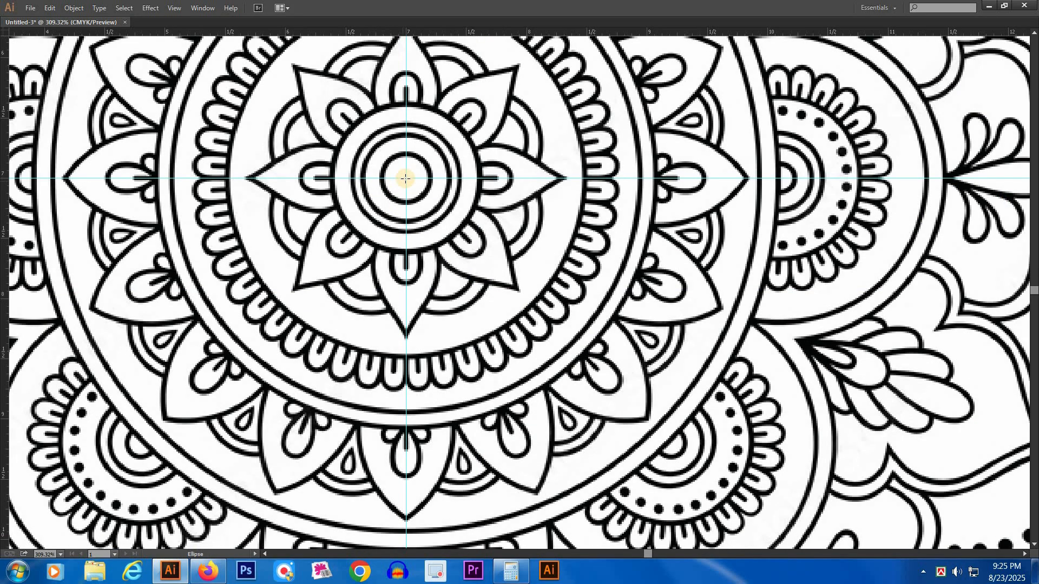
pyautogui.moveTo(406, 178)
pyautogui.mouseDown()
pyautogui.moveTo(638, 378)
pyautogui.moveTo(666, 384)
pyautogui.mouseUp()
pyautogui.keyDown('ctrl'); pyautogui.keyDown('alt'); pyautogui.click(519, 325); pyautogui.keyUp('alt'); pyautogui.keyUp('ctrl')
pyautogui.keyDown('ctrl'); pyautogui.keyDown('alt'); pyautogui.click(519, 324); pyautogui.keyUp('alt'); pyautogui.keyUp('ctrl')
pyautogui.keyDown('ctrl'); pyautogui.keyDown('alt'); pyautogui.click(519, 325); pyautogui.keyUp('alt'); pyautogui.keyUp('ctrl')
pyautogui.keyDown('ctrl'); pyautogui.keyDown('alt'); pyautogui.click(520, 325); pyautogui.keyUp('alt'); pyautogui.keyUp('ctrl')
pyautogui.moveTo(573, 226); pyautogui.dragTo(754, 326)
pyautogui.press('v')
pyautogui.press('Tab')
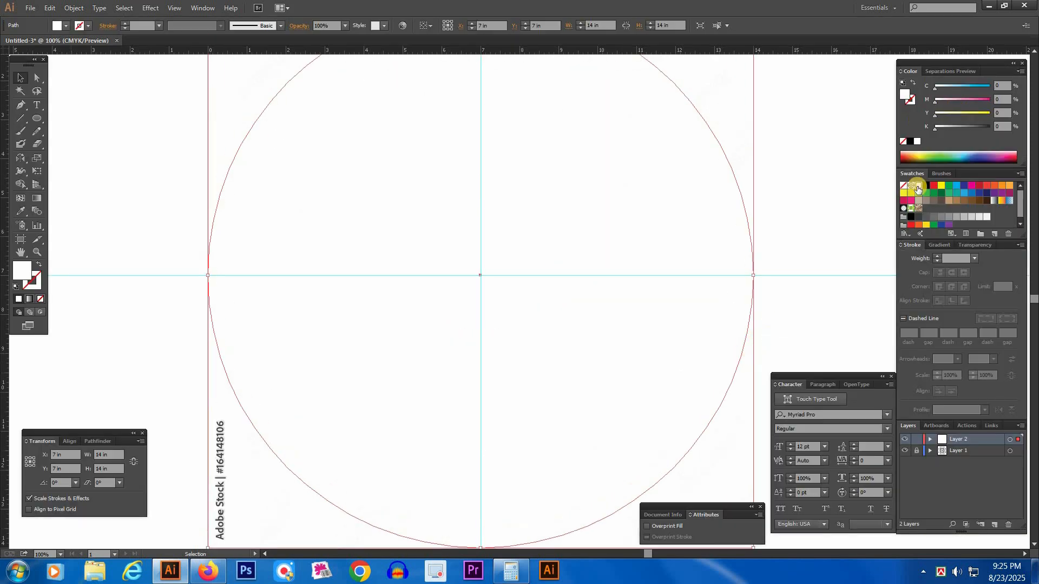
pyautogui.click(934, 186)
pyautogui.hotkey('shift', 'x')
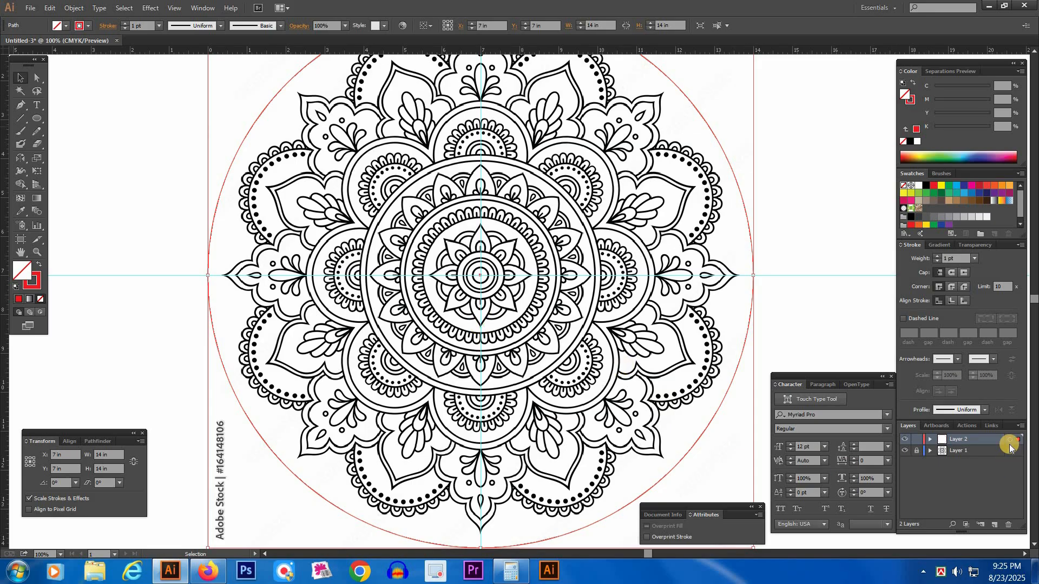
# Step: Apply a Transform effect to the whole of Layer 2 with a rotation angle of 360/8 and 7 copies
pyautogui.moveTo(369, 176); pyautogui.dragTo(750, 399)
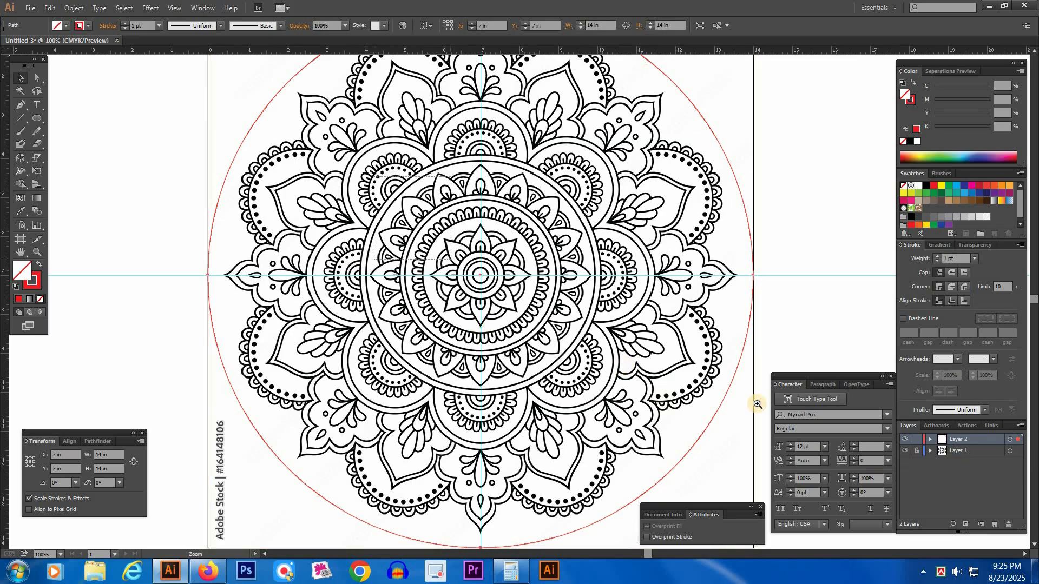
pyautogui.moveTo(554, 303); pyautogui.dragTo(635, 311)
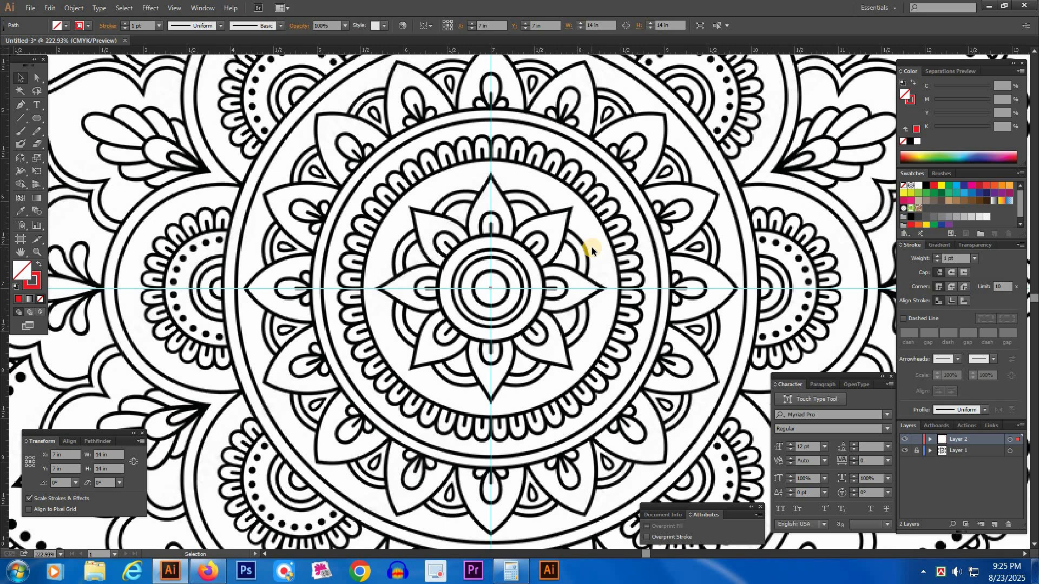
pyautogui.click(1010, 442)
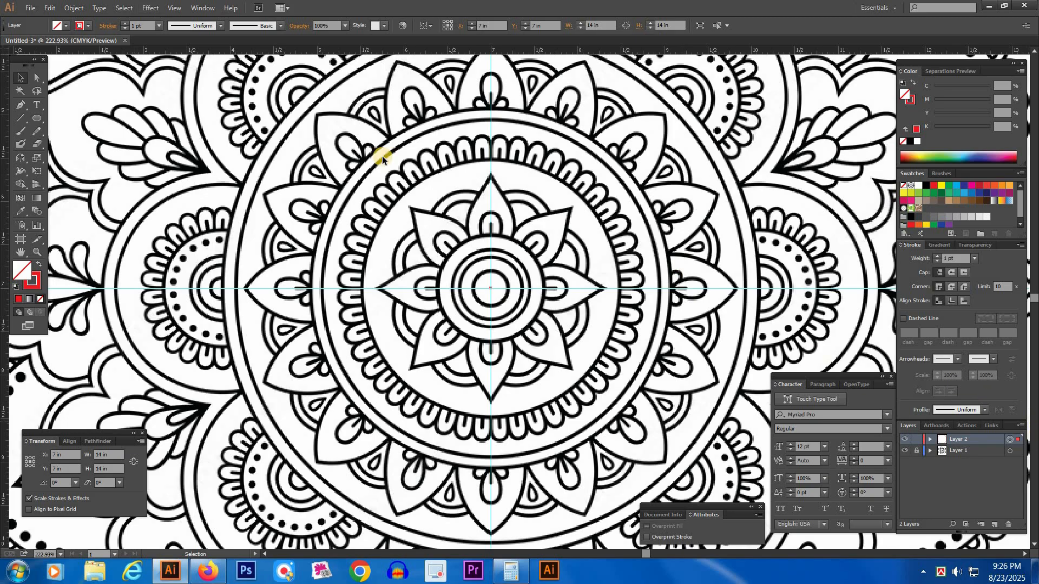
pyautogui.click(148, 10)
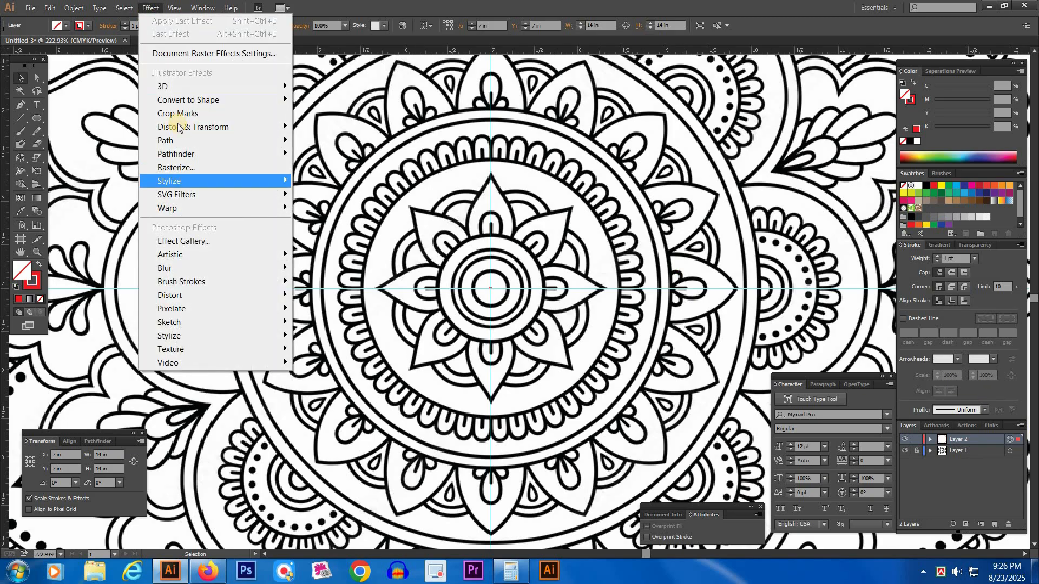
pyautogui.moveTo(183, 127)
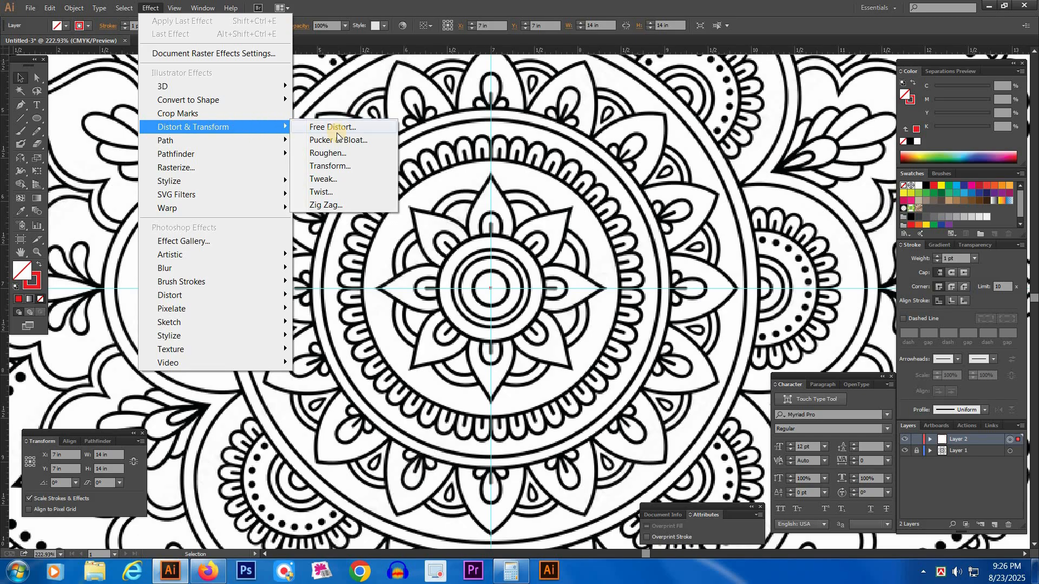
pyautogui.click(346, 166)
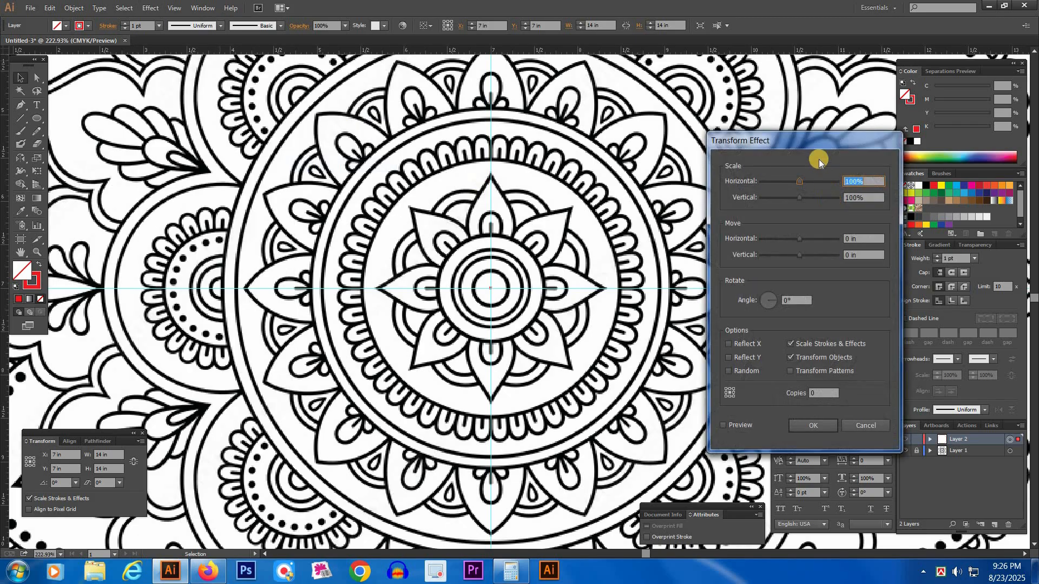
pyautogui.moveTo(812, 142); pyautogui.dragTo(707, 105)
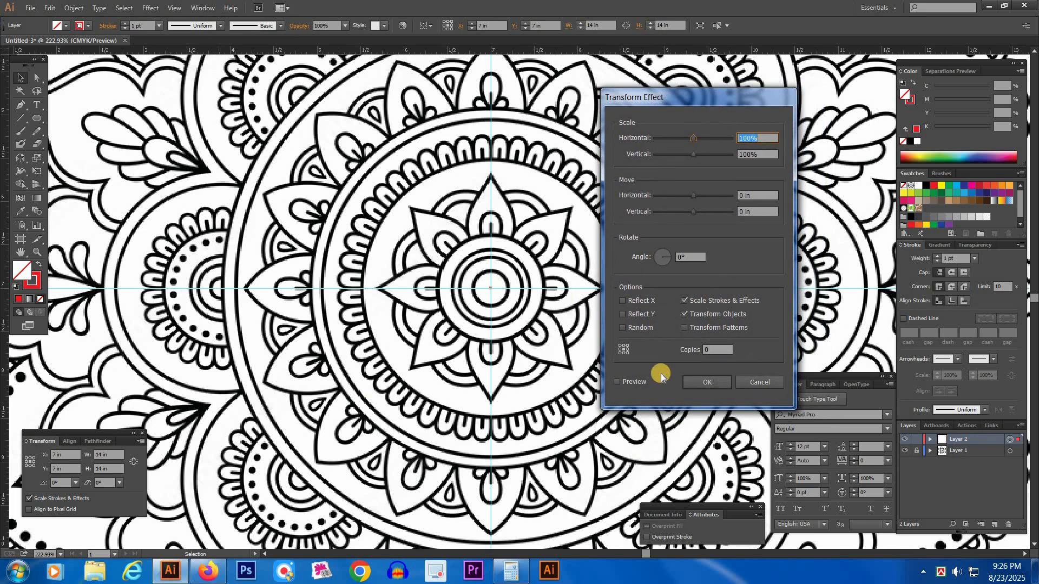
pyautogui.click(628, 261)
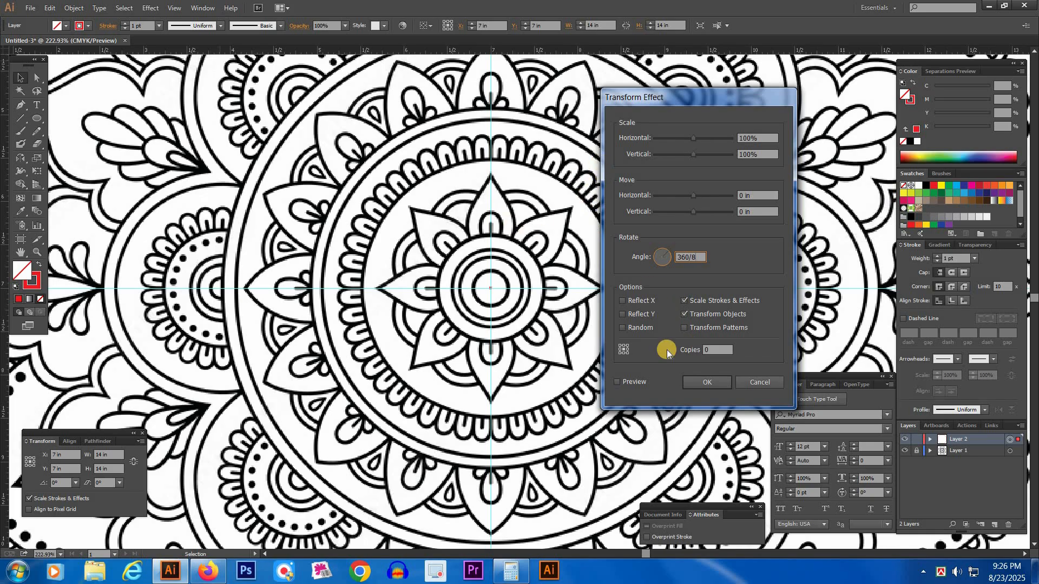
pyautogui.press('Tab')
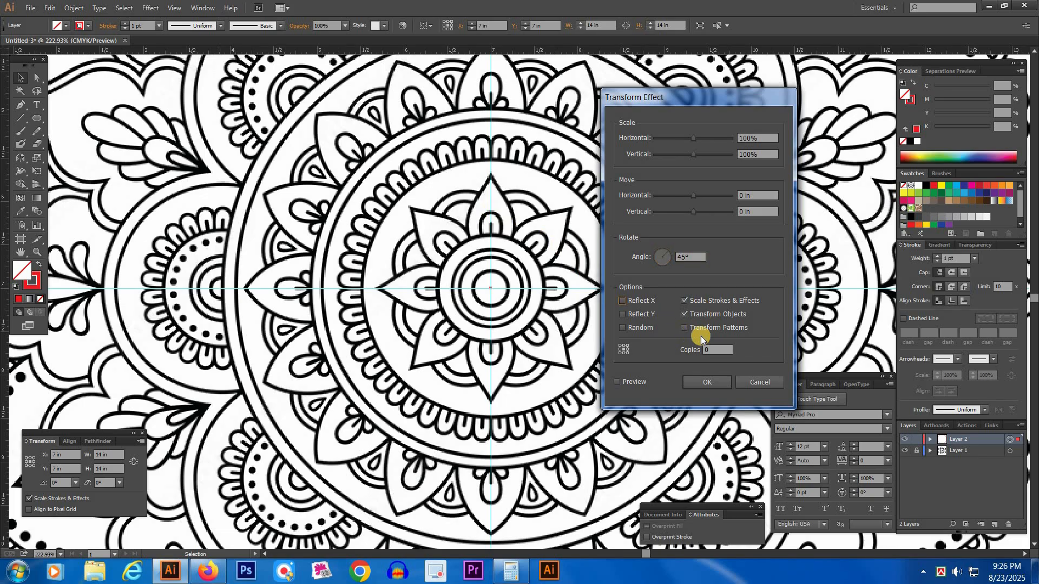
pyautogui.doubleClick(722, 348)
pyautogui.write('7')
pyautogui.click(723, 385)
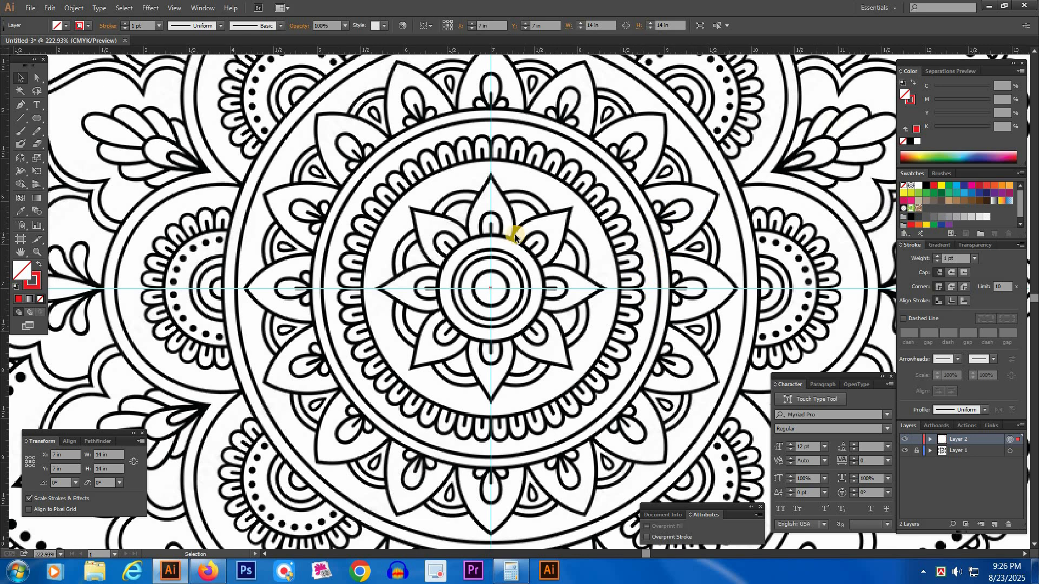
pyautogui.click(202, 189)
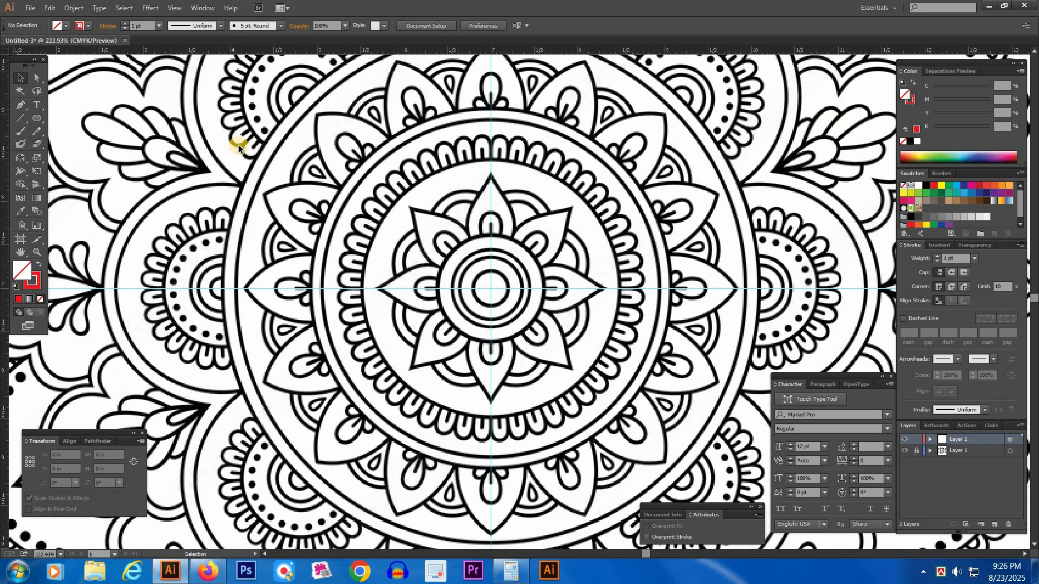
# Step: Trace the mandala's innermost ring with a circle about 0.4 in wide, drawn from the guide intersection
pyautogui.click(41, 118)
pyautogui.hotkey('ctrl', 'space')
pyautogui.moveTo(325, 170); pyautogui.dragTo(771, 464)
pyautogui.moveTo(461, 308); pyautogui.dragTo(490, 350)
pyautogui.moveTo(459, 302); pyautogui.dragTo(480, 325)
pyautogui.press('v')
pyautogui.press('a')
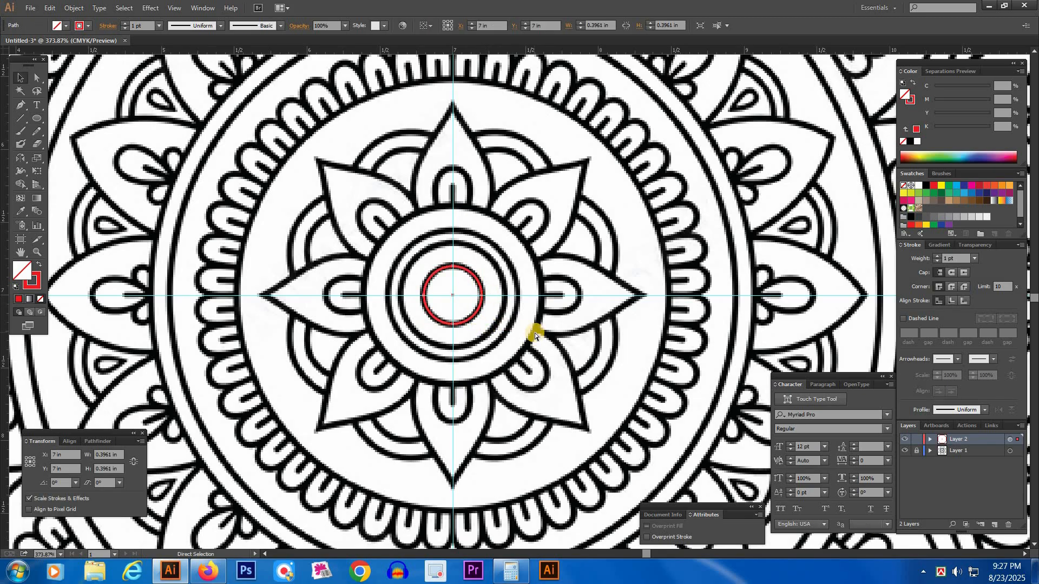
# Step: Make enlarged concentric copies of the centre circle, about 0.71 in and 0.89 in wide, over the second and third rings
pyautogui.press('v')
pyautogui.moveTo(482, 295)
pyautogui.mouseDown()
pyautogui.moveTo(522, 305)
pyautogui.moveTo(505, 308)
pyautogui.mouseUp()
pyautogui.press('a')
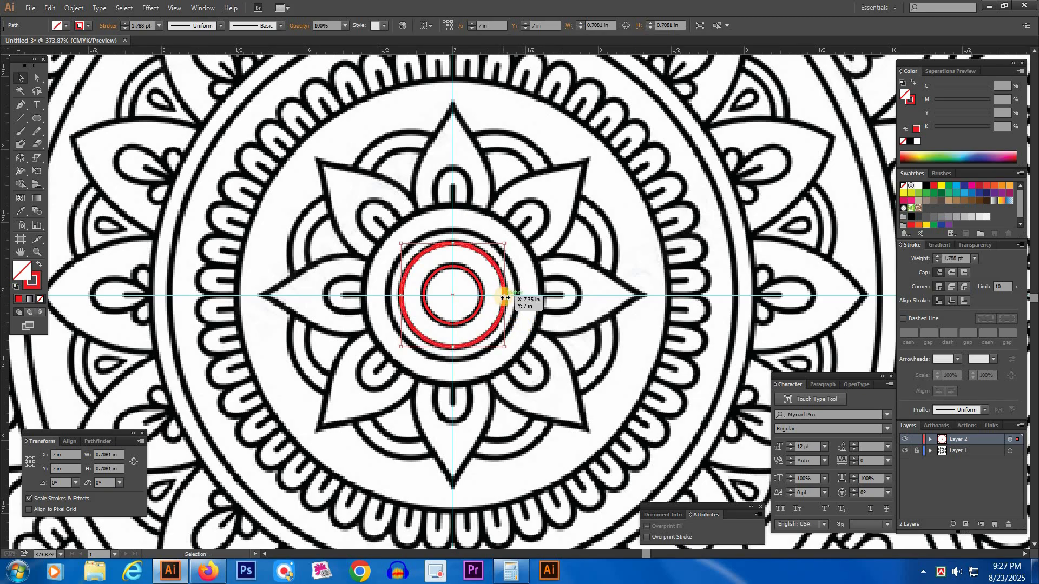
pyautogui.press('v')
pyautogui.moveTo(505, 296); pyautogui.dragTo(516, 307)
pyautogui.press('a')
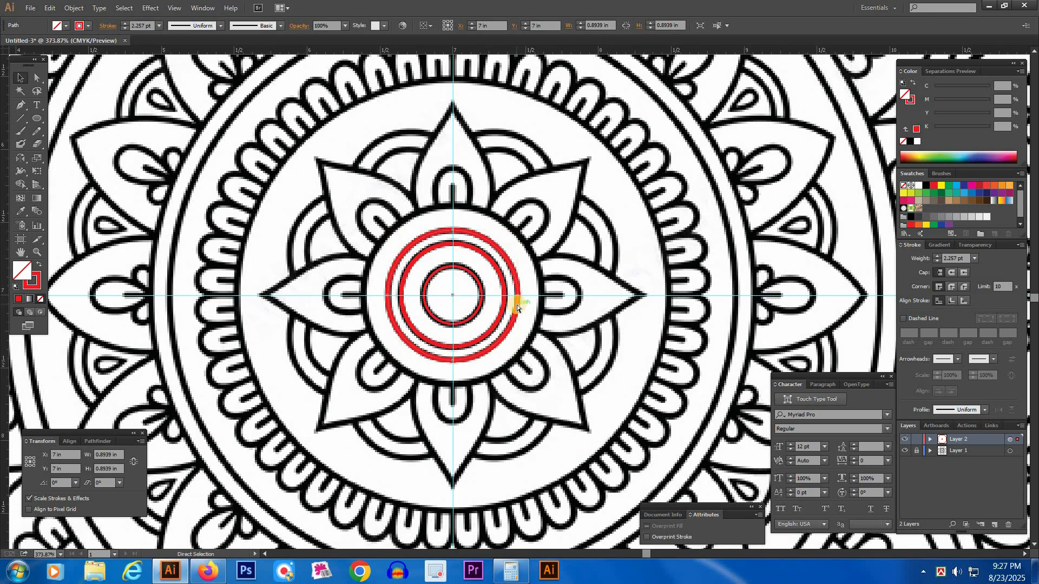
pyautogui.press('v')
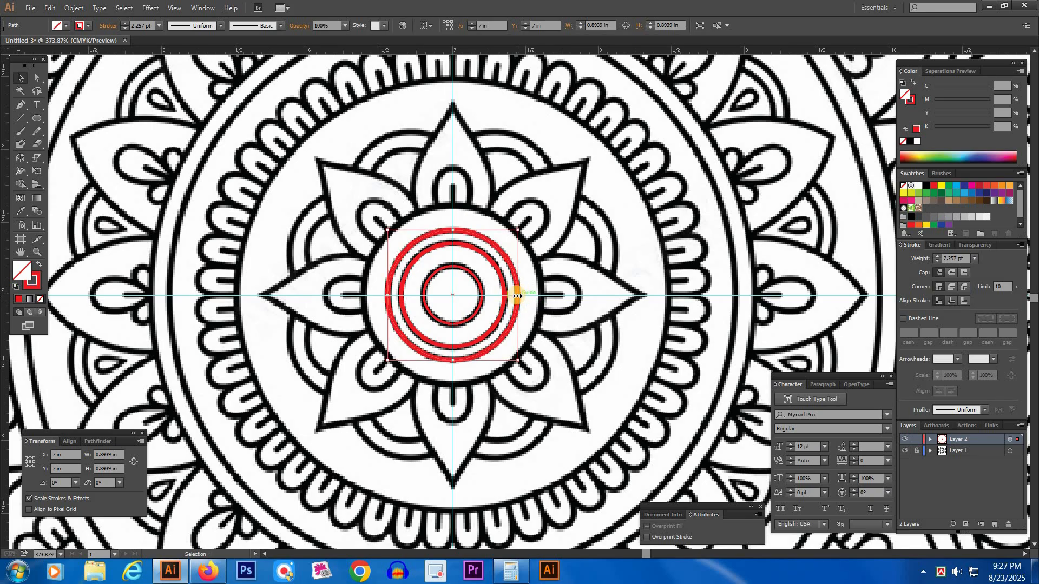
# Step: Make an enlarged concentric circle copy about 1.2 in wide over the fourth ring, and set all artwork strokes to 1 pt
pyautogui.moveTo(519, 297)
pyautogui.mouseDown()
pyautogui.moveTo(538, 297)
pyautogui.moveTo(541, 308)
pyautogui.mouseUp()
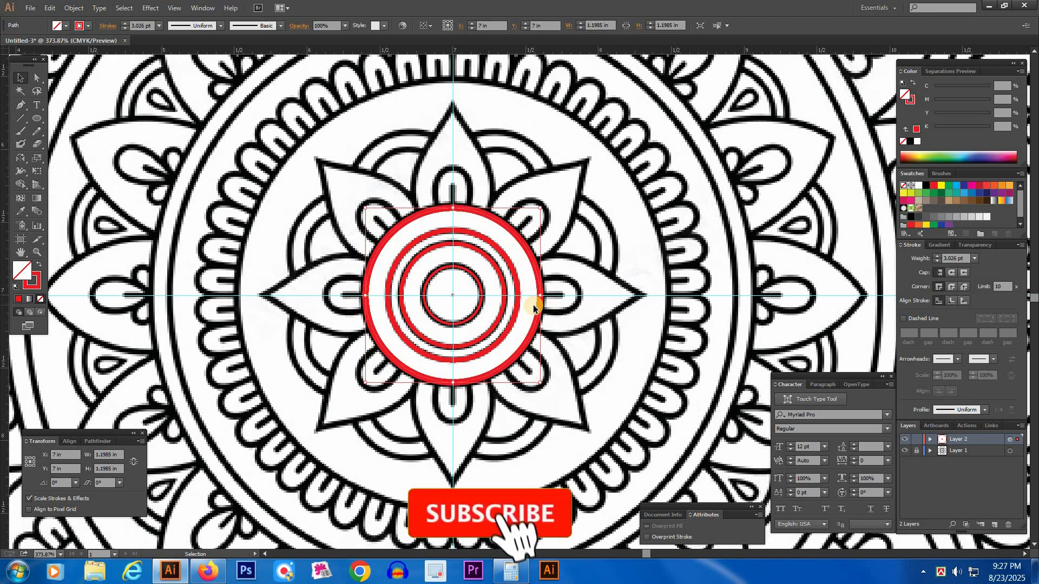
pyautogui.moveTo(337, 168); pyautogui.dragTo(564, 400)
pyautogui.hotkey('ctrl', 'a')
pyautogui.click(922, 263)
pyautogui.write('1')
pyautogui.press('Return')
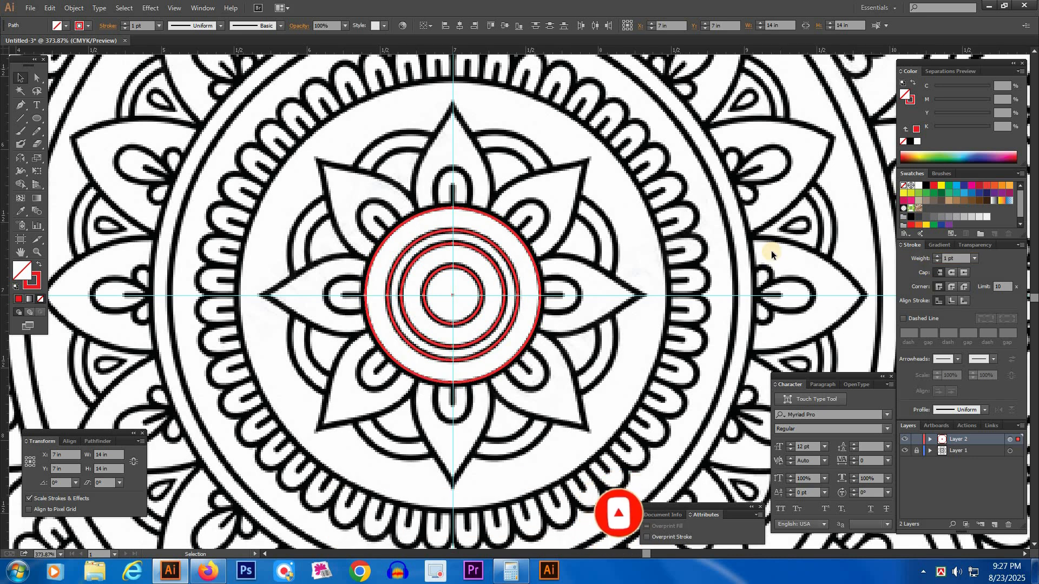
pyautogui.click(605, 248)
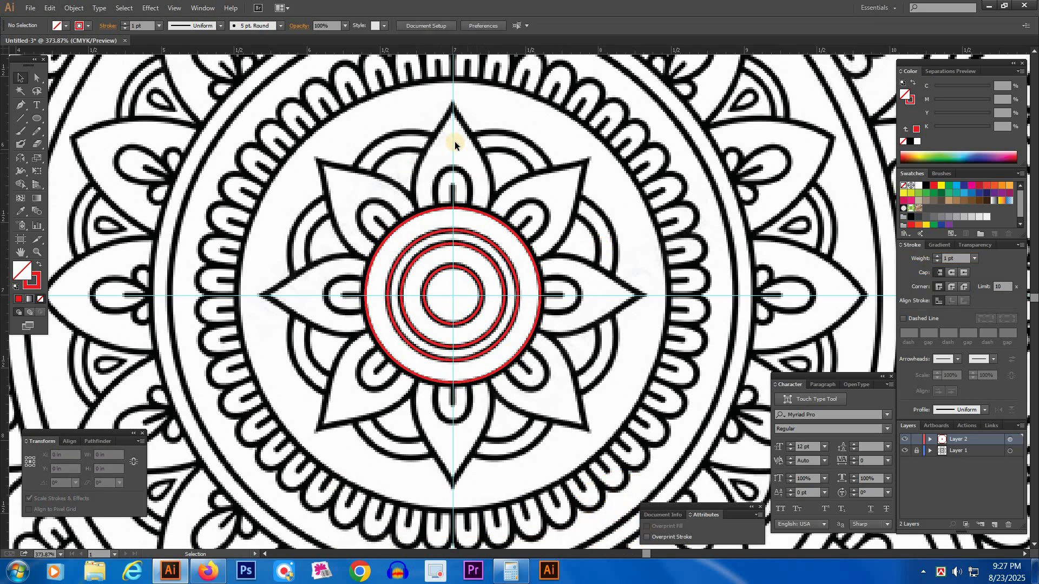
# Step: Trace the left half of the upper petal with the Pen tool, from the outer circle to the tip on the vertical guide
pyautogui.moveTo(445, 167); pyautogui.dragTo(445, 196)
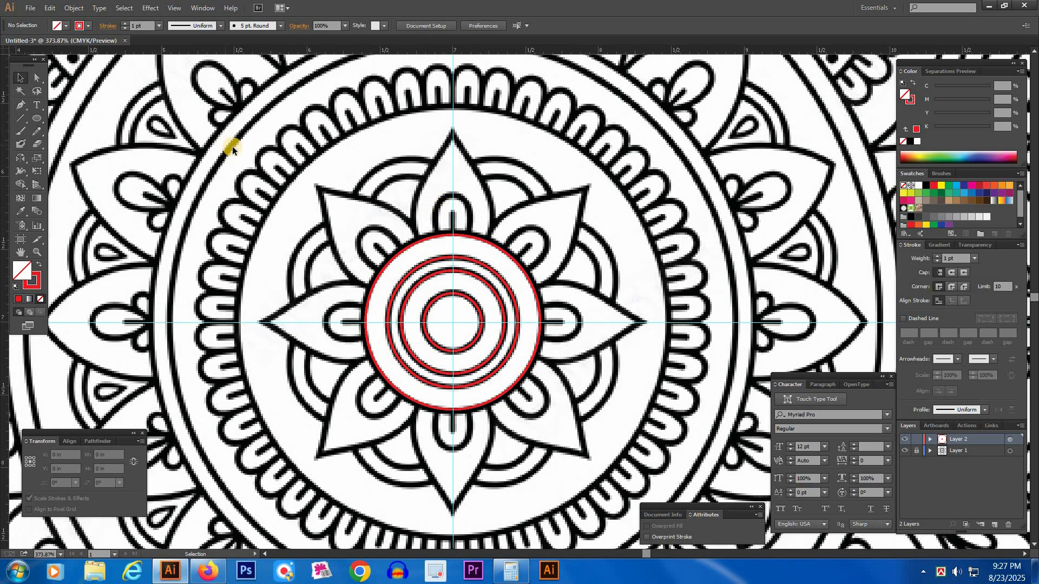
pyautogui.press('p')
pyautogui.scroll(3, 517, 258)
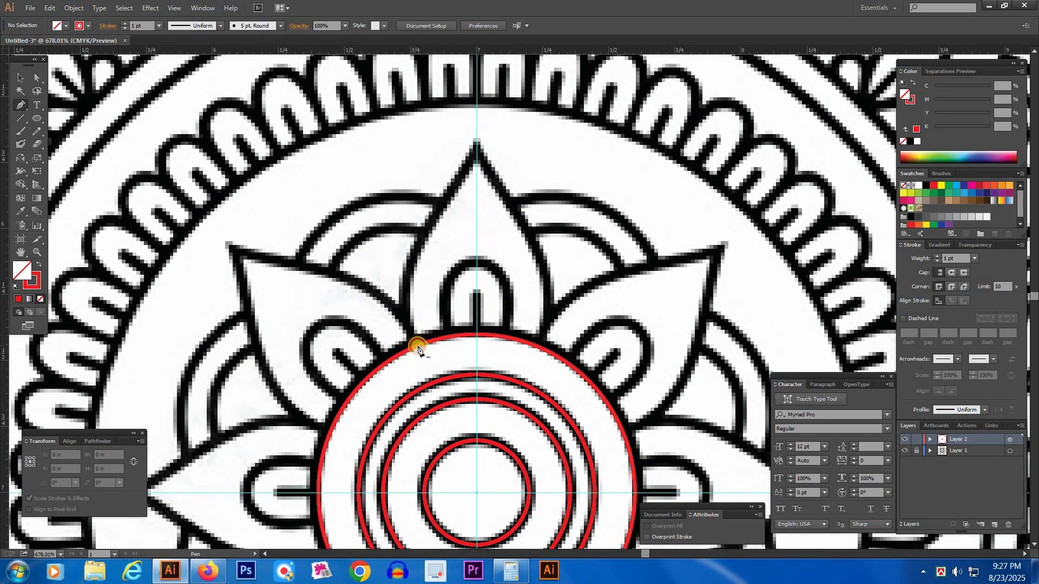
pyautogui.click(418, 349)
pyautogui.moveTo(424, 239); pyautogui.dragTo(457, 174)
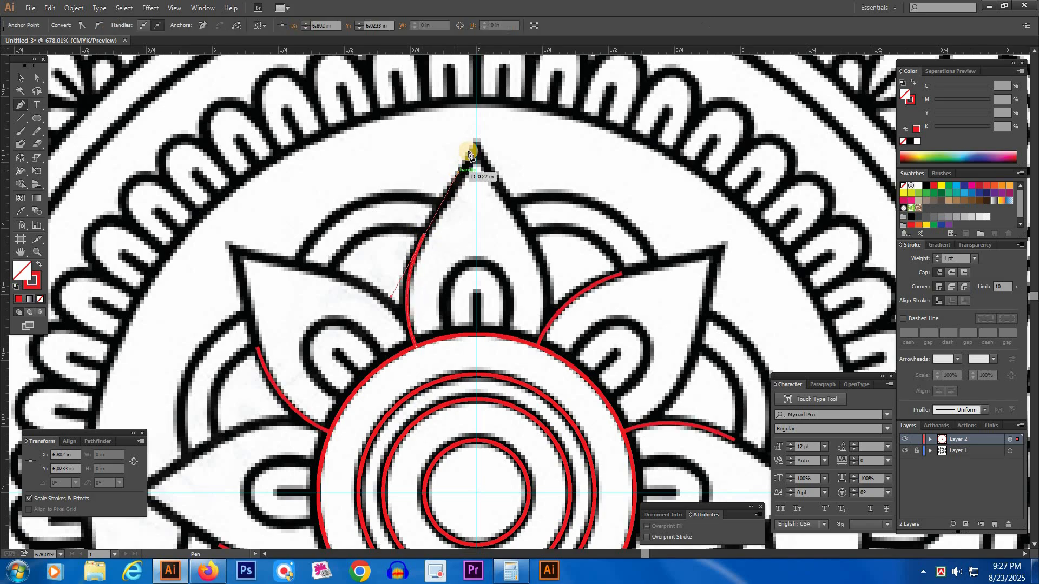
pyautogui.click(477, 150)
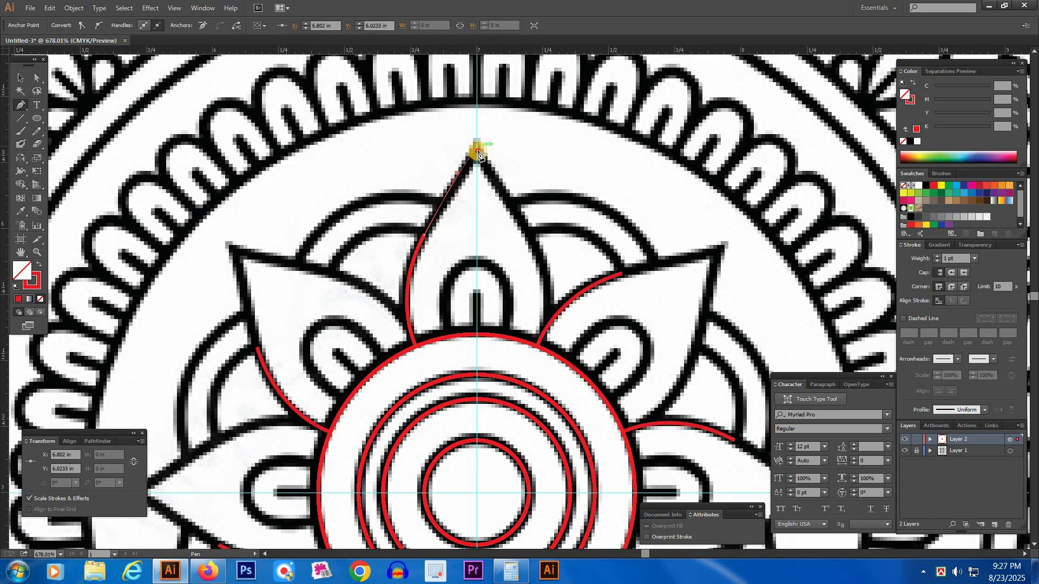
pyautogui.moveTo(540, 274); pyautogui.dragTo(534, 231)
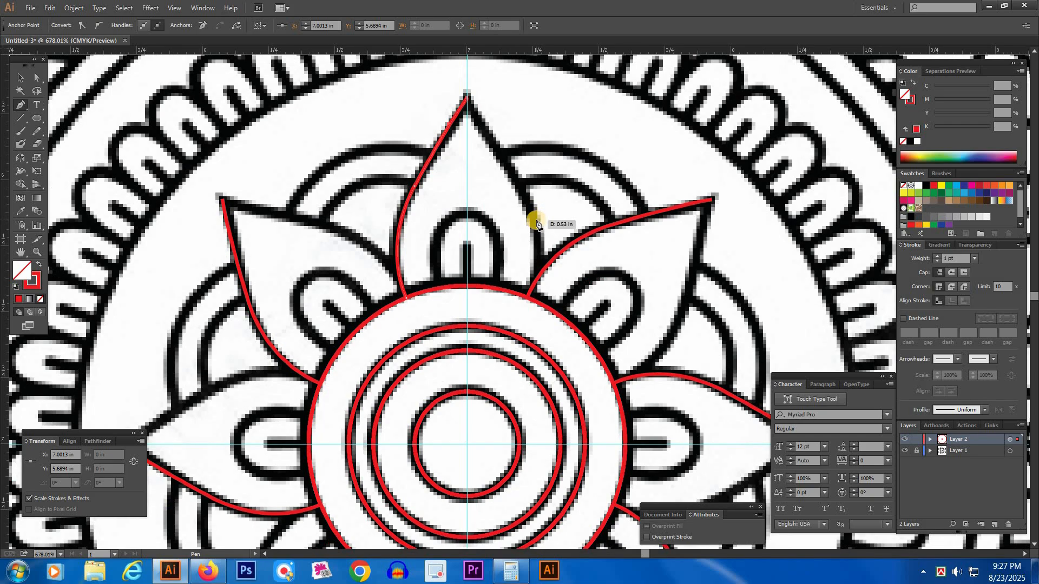
# Step: Duplicate the half-petal curve, reflect the copy across the vertical axis and align it with the petal's right outline
pyautogui.press('v')
pyautogui.click(449, 203)
pyautogui.moveTo(413, 189); pyautogui.dragTo(460, 199)
pyautogui.rightClick(461, 198)
pyautogui.moveTo(520, 349)
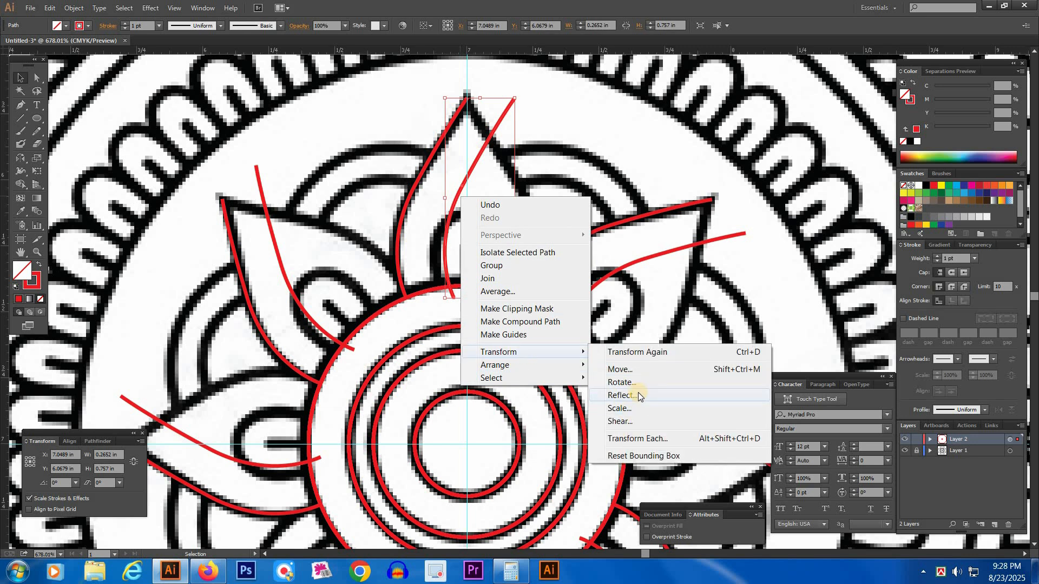
pyautogui.click(638, 394)
pyautogui.click(527, 353)
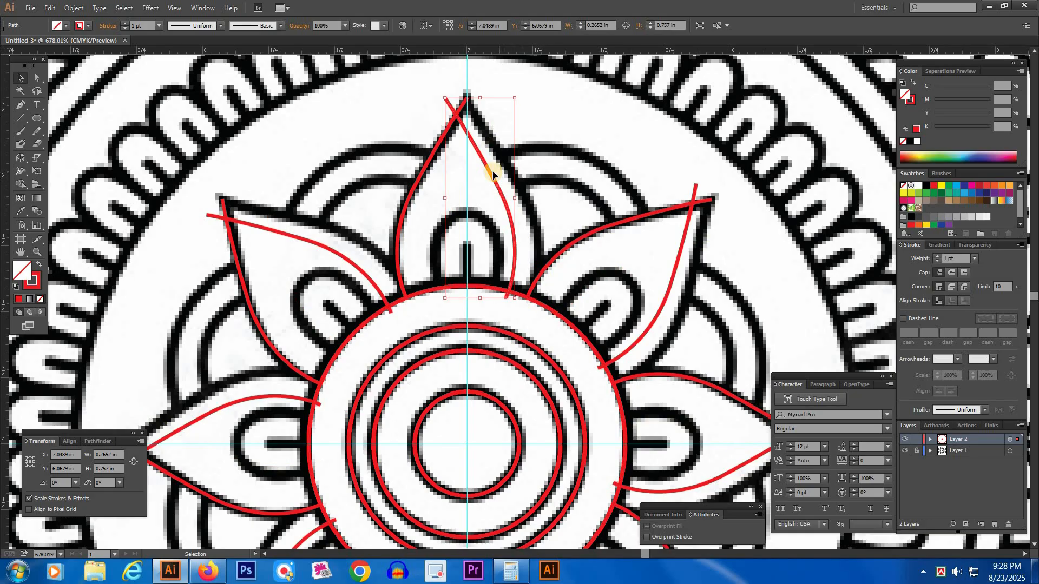
pyautogui.moveTo(491, 173); pyautogui.dragTo(513, 173)
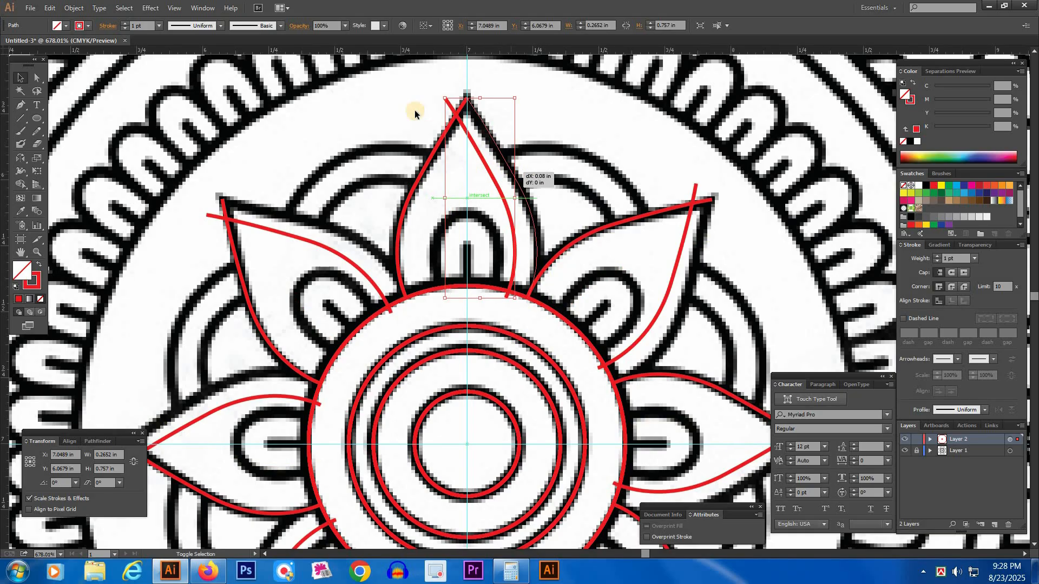
# Step: Join the two half-petal curves at their overlapping tip anchors and clear the selection
pyautogui.click(445, 98)
pyautogui.press('a')
pyautogui.moveTo(487, 120); pyautogui.dragTo(459, 93)
pyautogui.rightClick(495, 96)
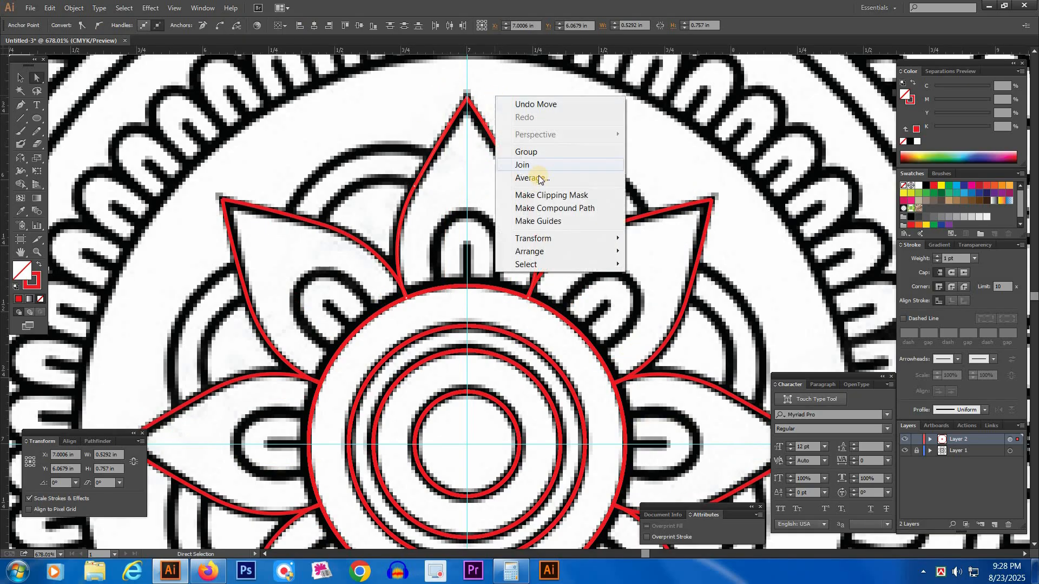
pyautogui.click(529, 166)
pyautogui.hotkey('ctrl', 'shift', 'a')
# Step: Draw a rounded rectangle about 0.25 by 0.39 in with fully rounded corners over the small arch inside the upper petal
pyautogui.click(498, 386)
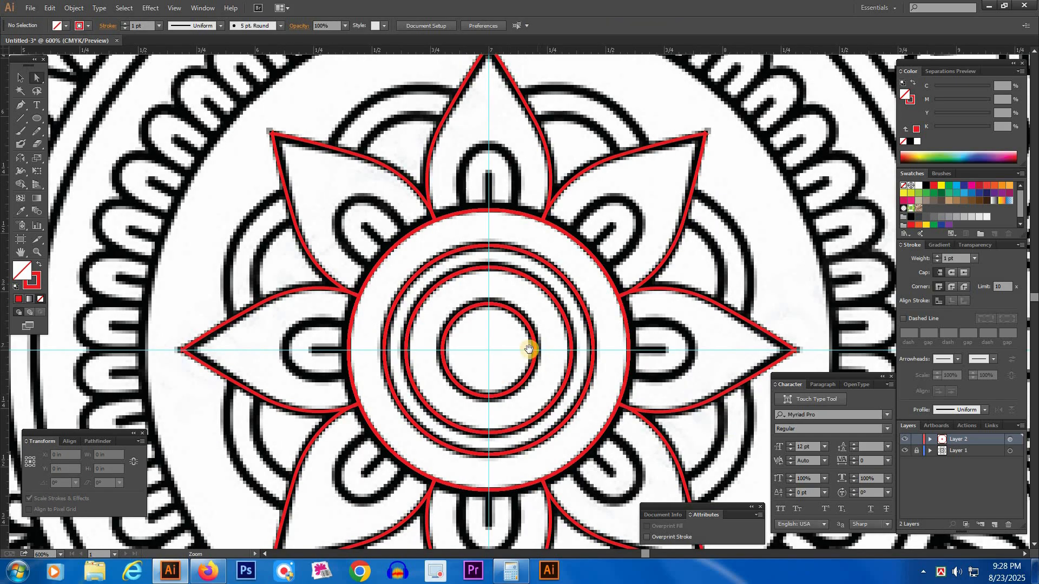
pyautogui.click(529, 344)
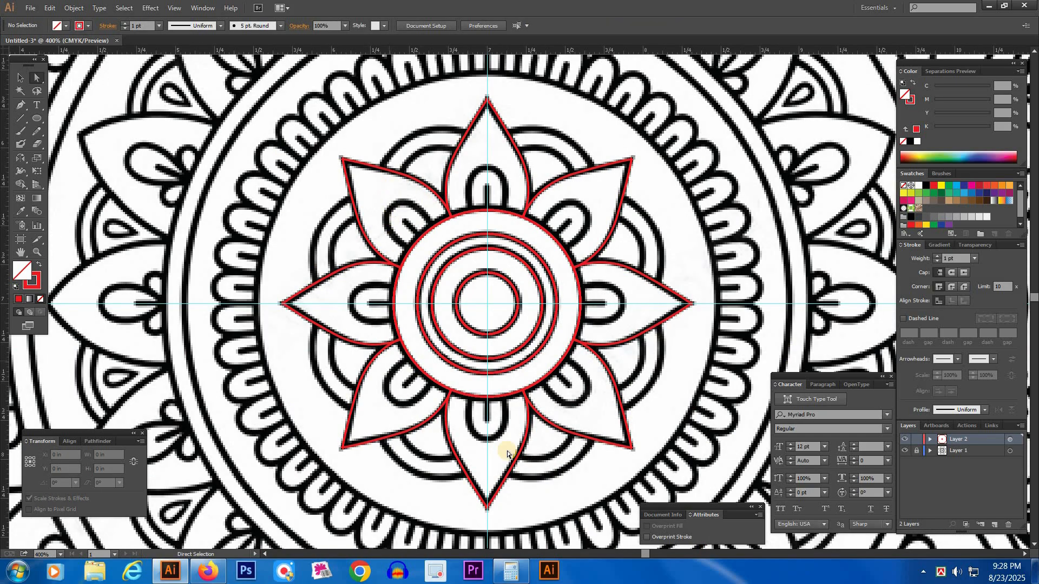
pyautogui.moveTo(327, 117); pyautogui.dragTo(649, 288)
pyautogui.moveTo(528, 305); pyautogui.dragTo(482, 277)
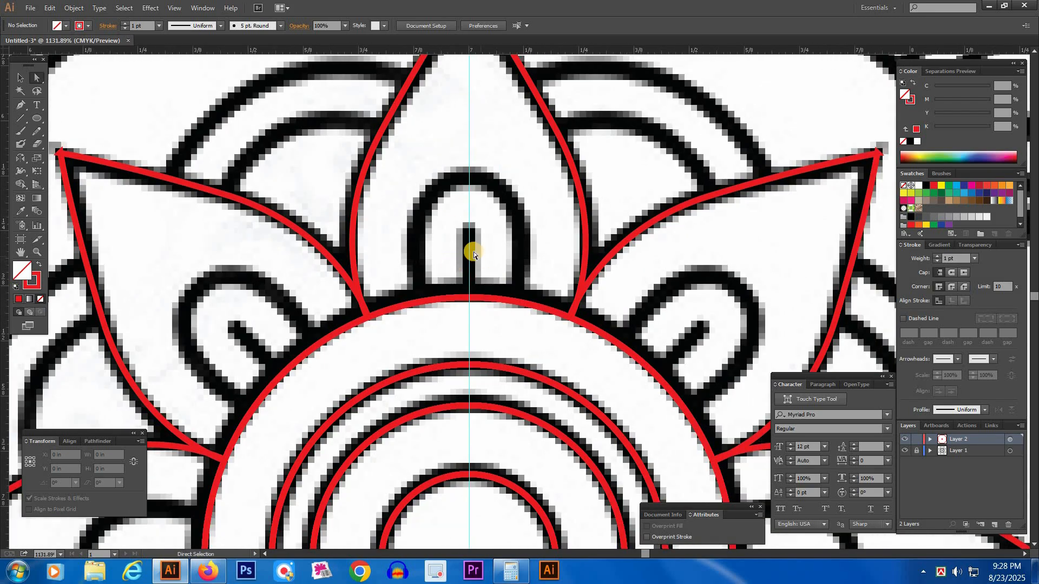
pyautogui.moveTo(39, 115); pyautogui.dragTo(89, 132)
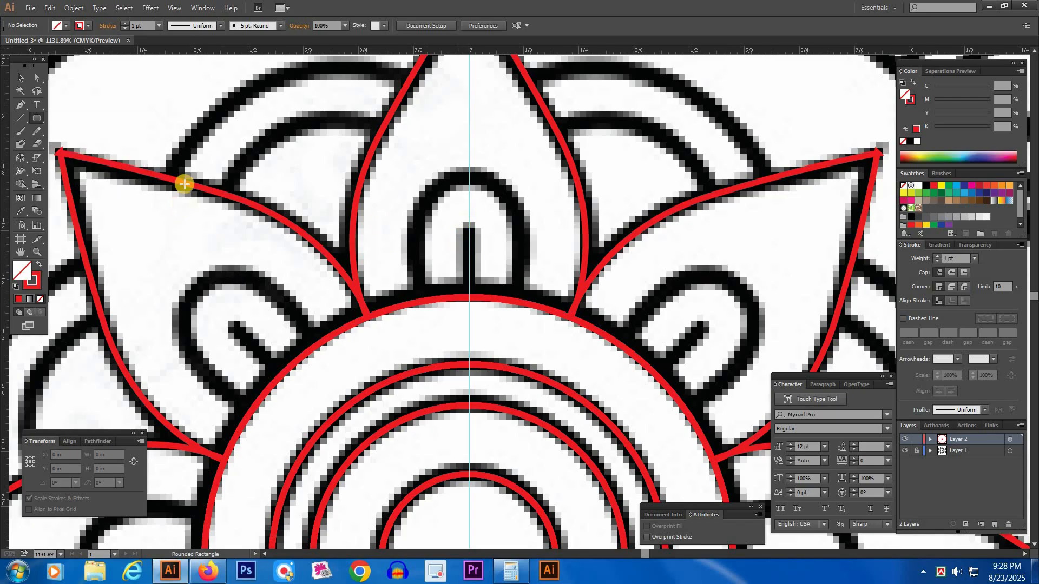
pyautogui.moveTo(533, 393); pyautogui.dragTo(524, 352)
pyautogui.press('Up')
pyautogui.press('Up')
pyautogui.press('Up')
pyautogui.press('Up')
pyautogui.press('Up')
pyautogui.press('Up')
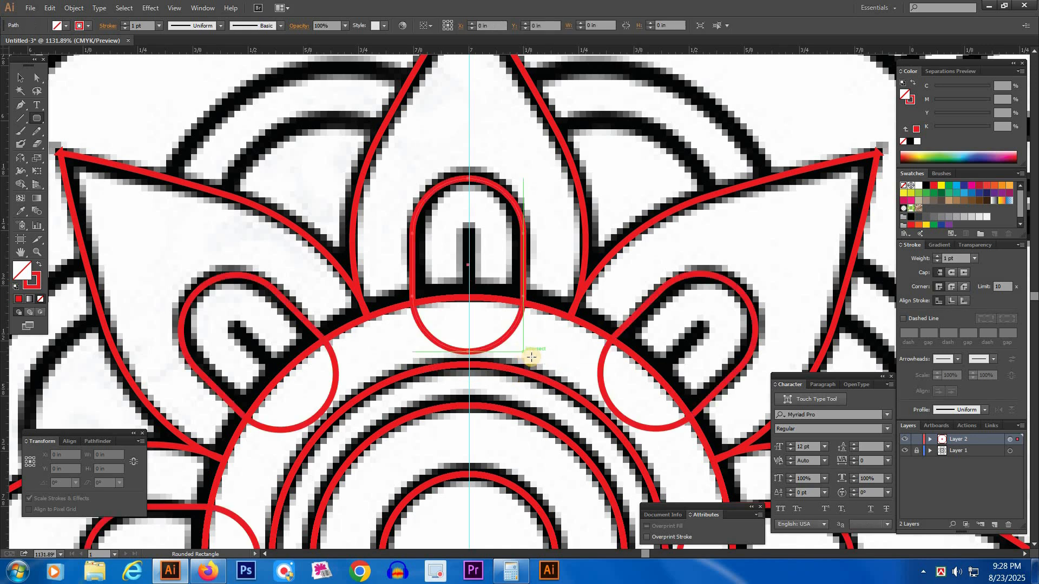
# Step: Delete the rounded lower end of the arch shape and fit its open ends to the outer circle
pyautogui.press('a')
pyautogui.click(453, 359)
pyautogui.moveTo(452, 360); pyautogui.dragTo(494, 343)
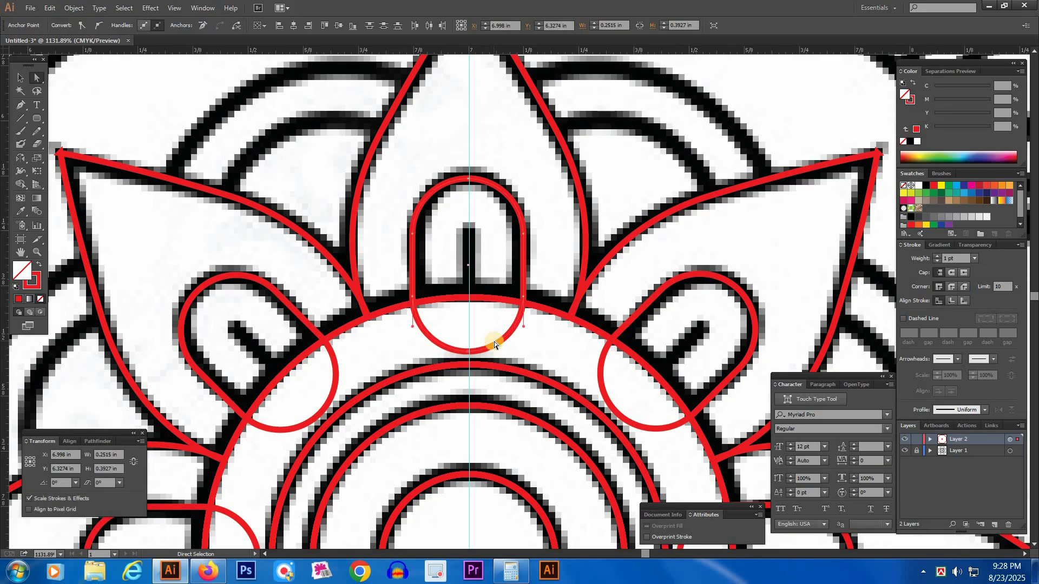
pyautogui.press('Delete')
pyautogui.press('v')
pyautogui.click(467, 299)
pyautogui.moveTo(467, 299); pyautogui.dragTo(469, 302)
pyautogui.click(521, 344)
# Step: Draw a vertical line about 0.16 in long up the middle of the arch from the circle, with round caps and corners
pyautogui.press('p')
pyautogui.click(469, 228)
pyautogui.click(469, 298)
pyautogui.keyDown('ctrl'); pyautogui.click(487, 345); pyautogui.keyUp('ctrl')
pyautogui.press('v')
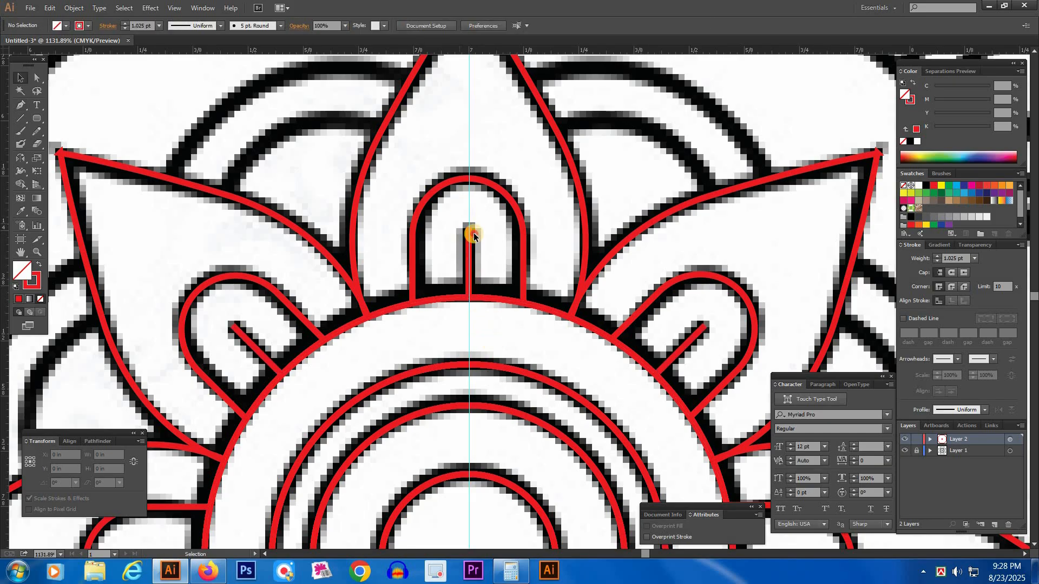
pyautogui.click(469, 232)
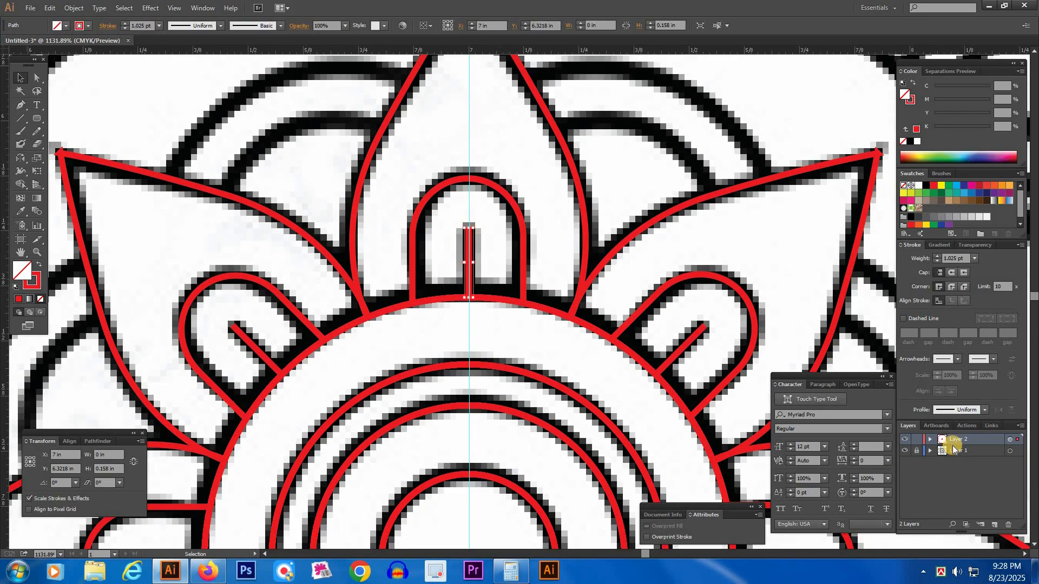
pyautogui.click(952, 287)
pyautogui.press('a')
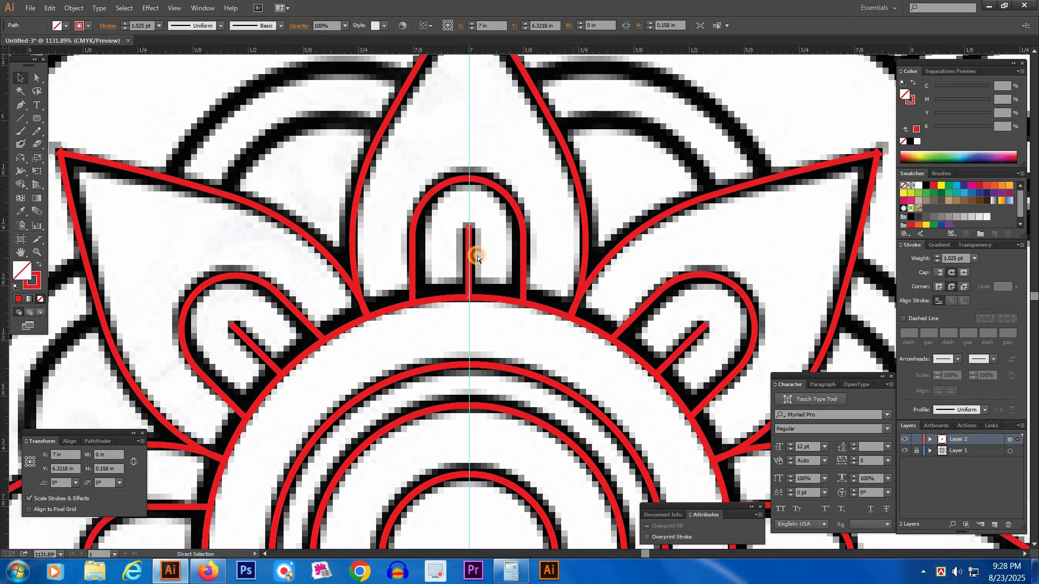
pyautogui.click(531, 254)
# Step: Trace the inner arc between the upper-left petal and the upper petal with an open Pen tool curve
pyautogui.hotkey('ctrl', '-')
pyautogui.hotkey('ctrl', '-')
pyautogui.hotkey('ctrl', '-')
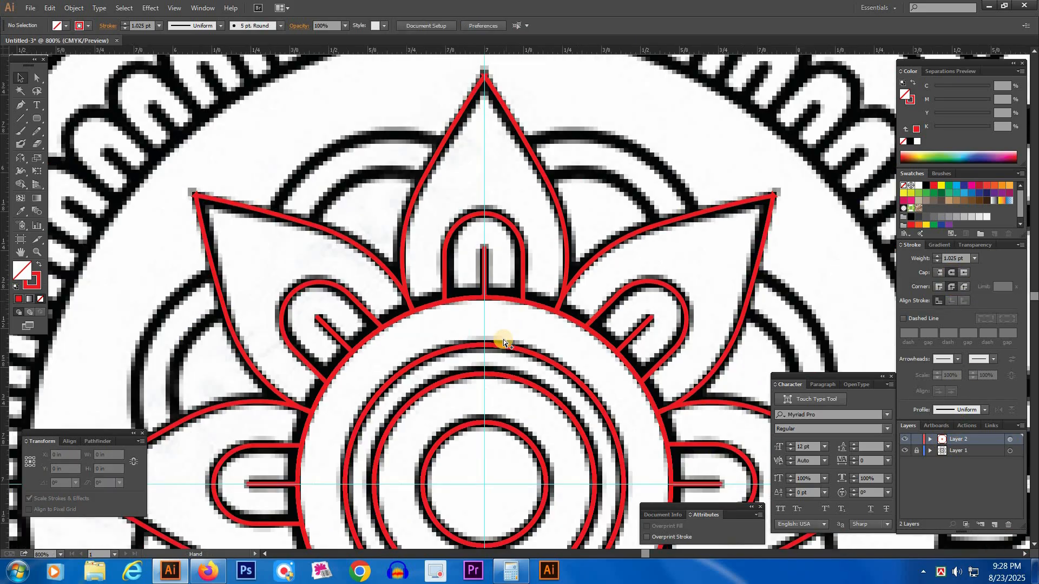
pyautogui.moveTo(506, 311); pyautogui.dragTo(490, 206)
pyautogui.moveTo(586, 320); pyautogui.dragTo(574, 334)
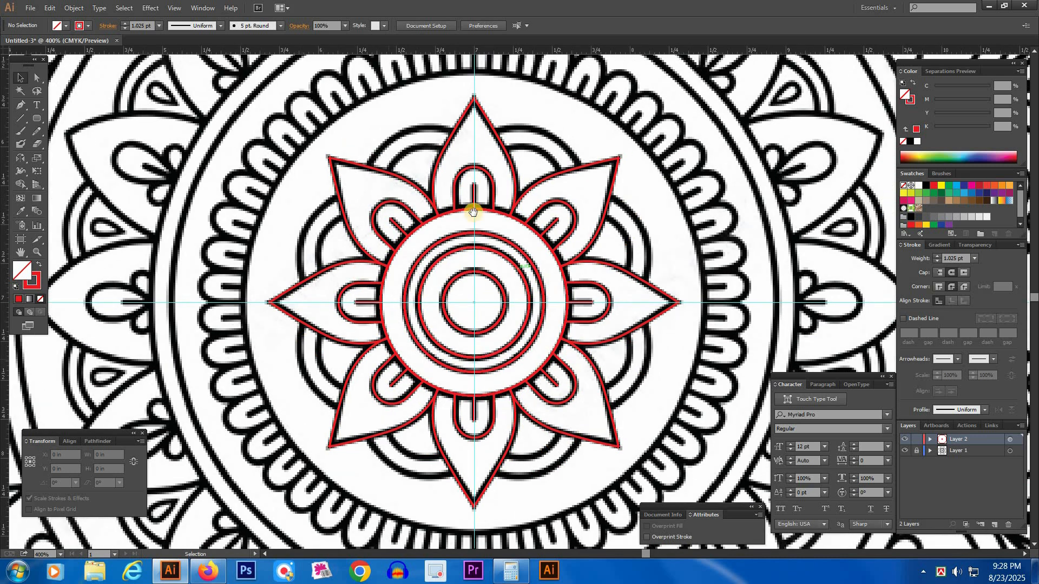
pyautogui.moveTo(463, 252); pyautogui.dragTo(451, 305)
pyautogui.moveTo(294, 135); pyautogui.dragTo(682, 377)
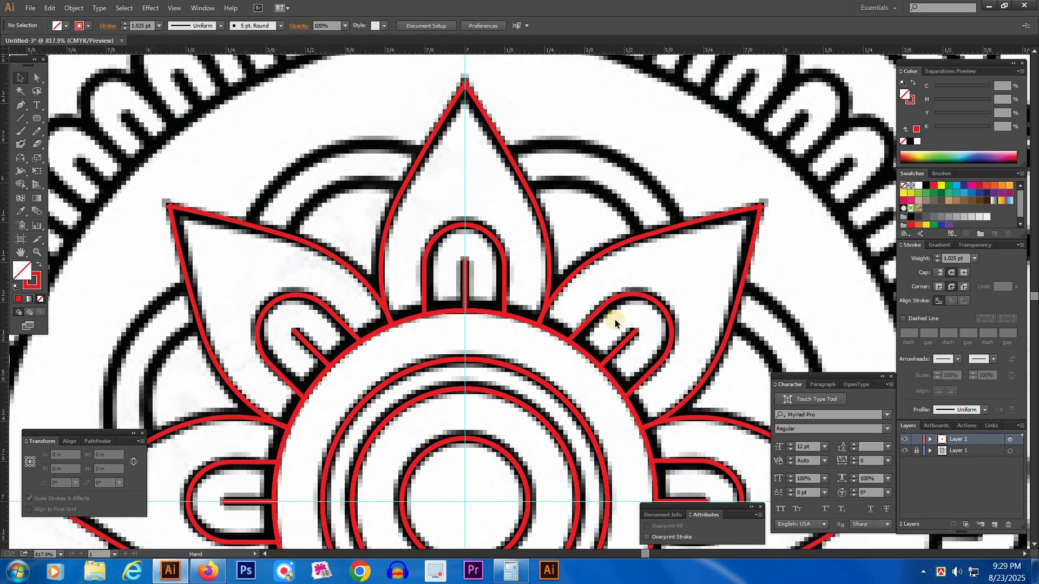
pyautogui.press('p')
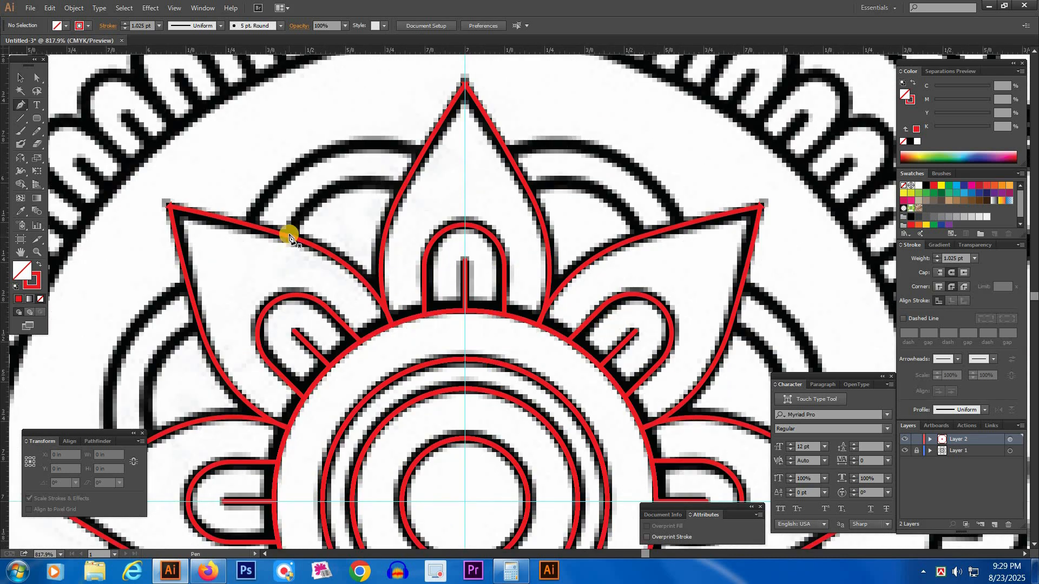
pyautogui.click(290, 238)
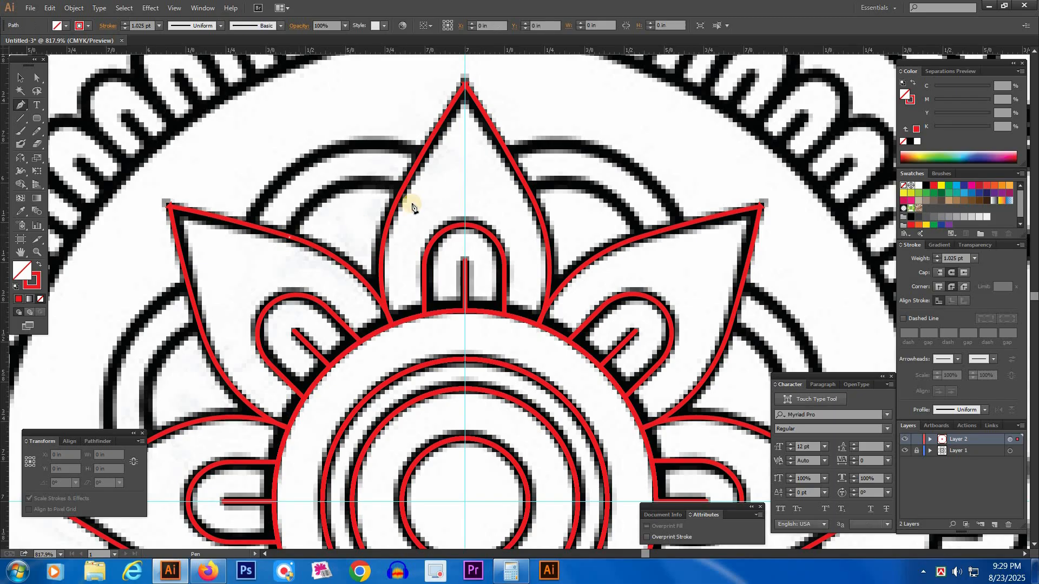
pyautogui.moveTo(403, 190); pyautogui.dragTo(496, 202)
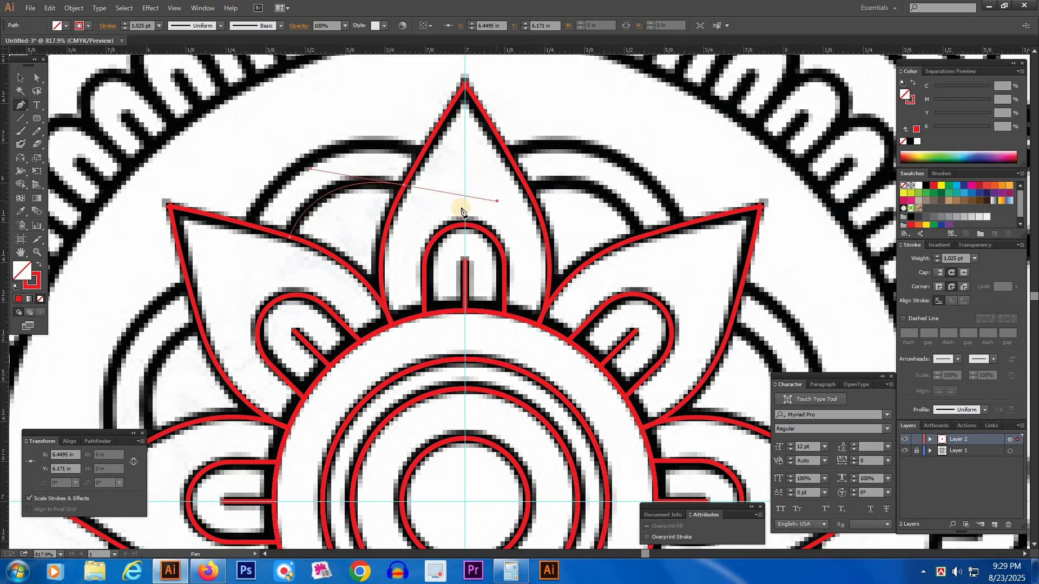
pyautogui.click(404, 185)
pyautogui.keyDown('ctrl'); pyautogui.click(317, 180); pyautogui.keyUp('ctrl')
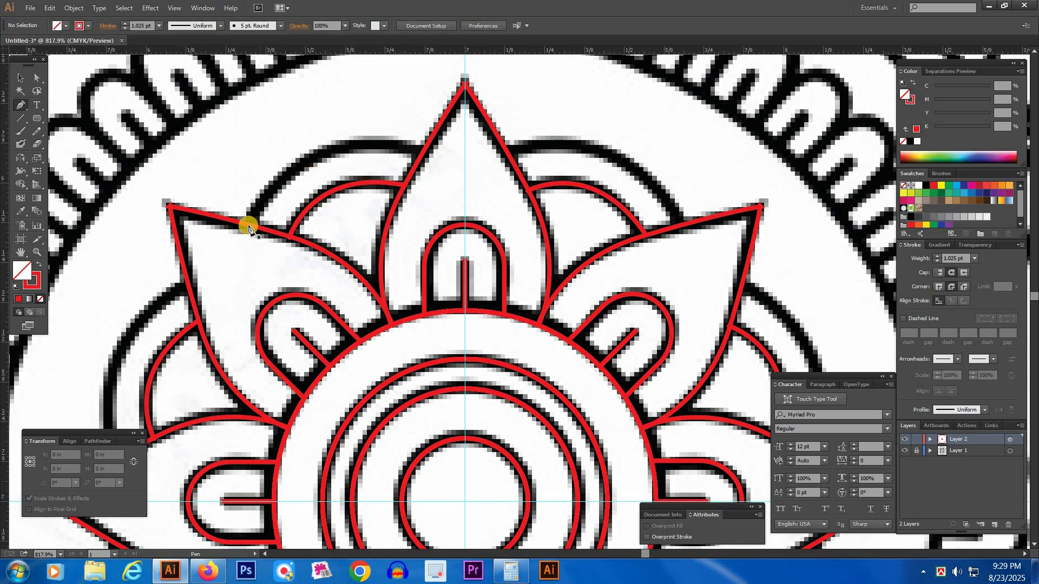
# Step: Trace the outer arc between the upper-left petal and the upper petal with a second open Pen tool curve
pyautogui.click(249, 225)
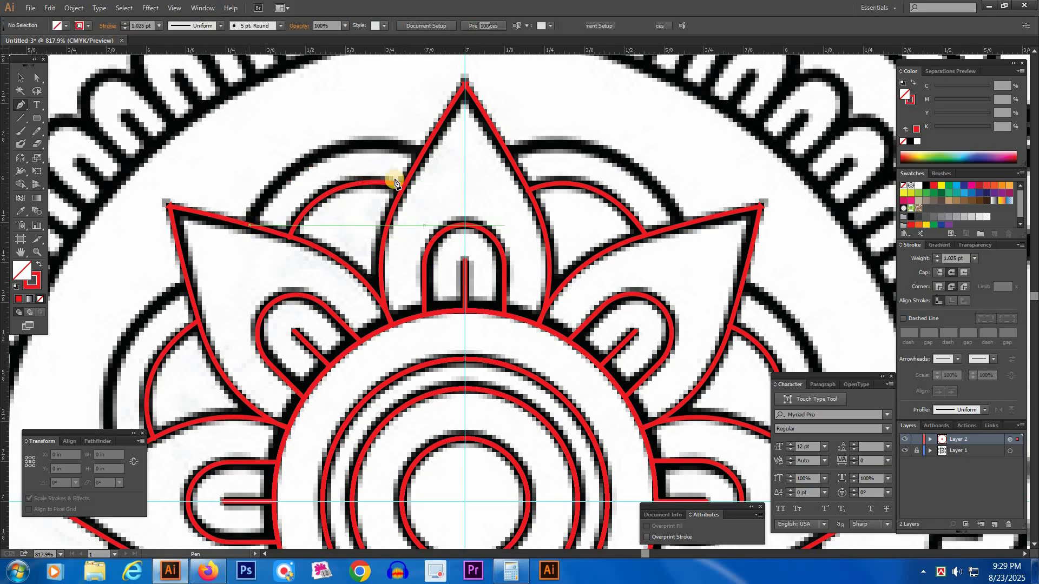
pyautogui.moveTo(422, 152); pyautogui.dragTo(557, 190)
pyautogui.moveTo(557, 189); pyautogui.dragTo(557, 189)
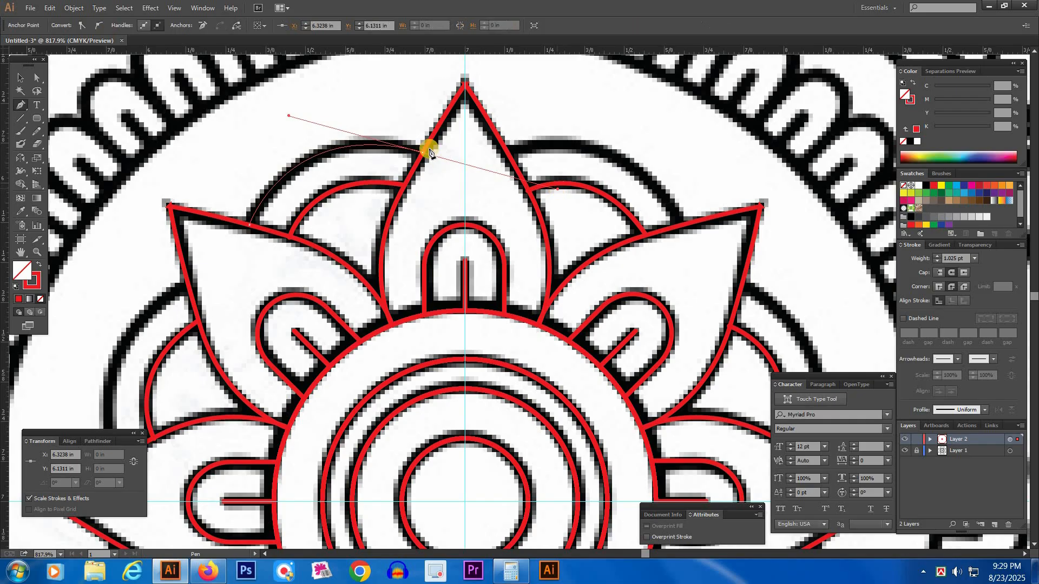
pyautogui.click(423, 152)
pyautogui.keyDown('ctrl'); pyautogui.click(375, 110); pyautogui.keyUp('ctrl')
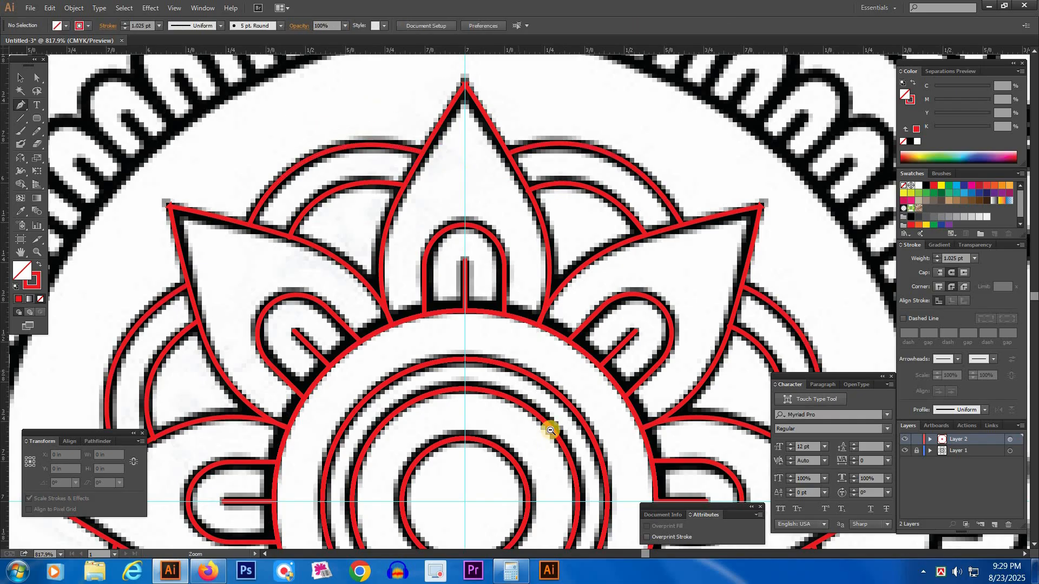
# Step: Group all the red flower artwork on Layer 2 and add a new layer above it
pyautogui.scroll(-4, 528, 374)
pyautogui.moveTo(527, 352); pyautogui.dragTo(518, 387)
pyautogui.press('v')
pyautogui.moveTo(657, 466); pyautogui.dragTo(657, 466)
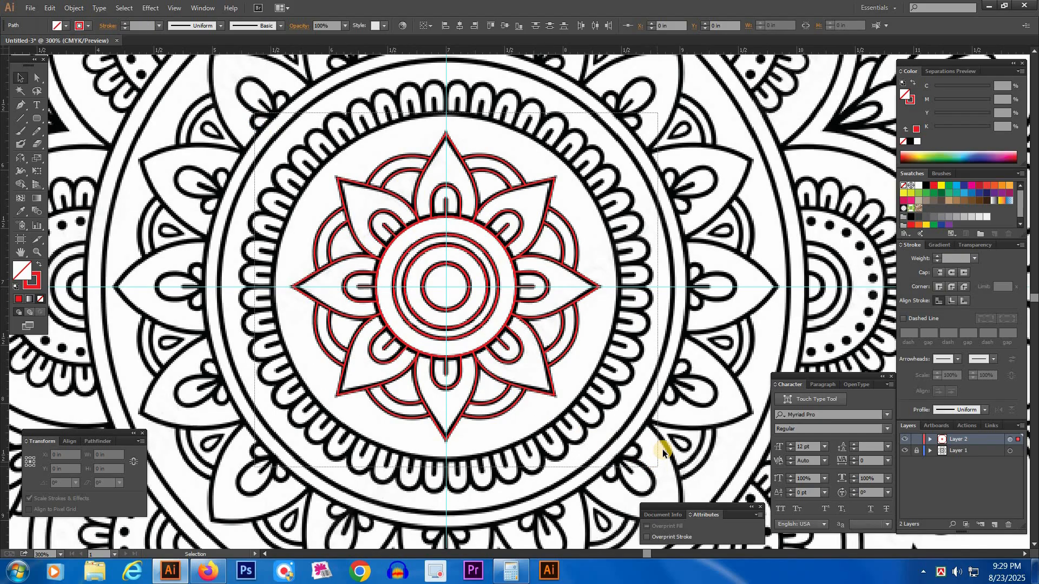
pyautogui.rightClick(474, 231)
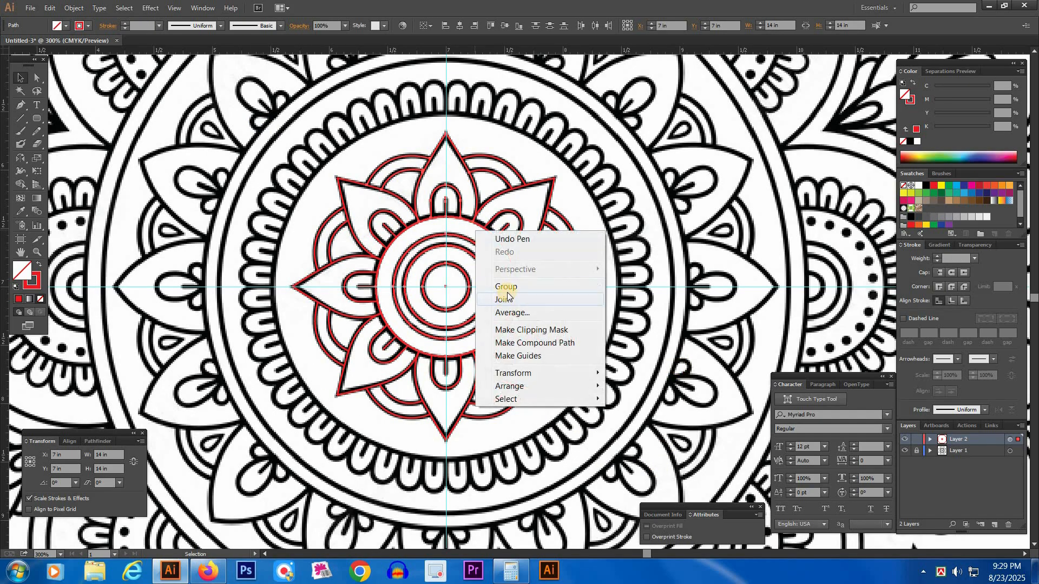
pyautogui.click(509, 286)
pyautogui.click(615, 303)
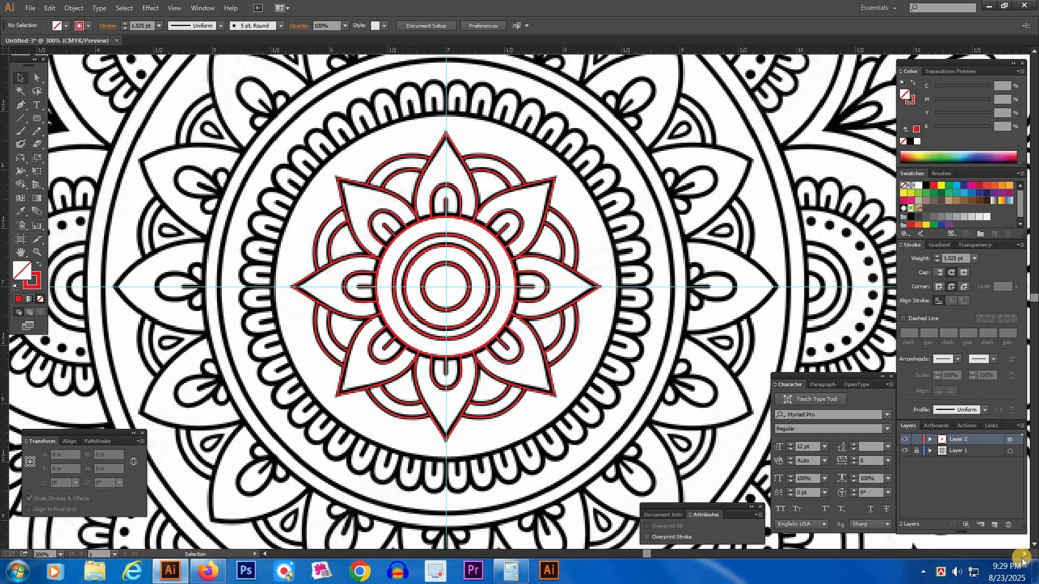
pyautogui.click(994, 525)
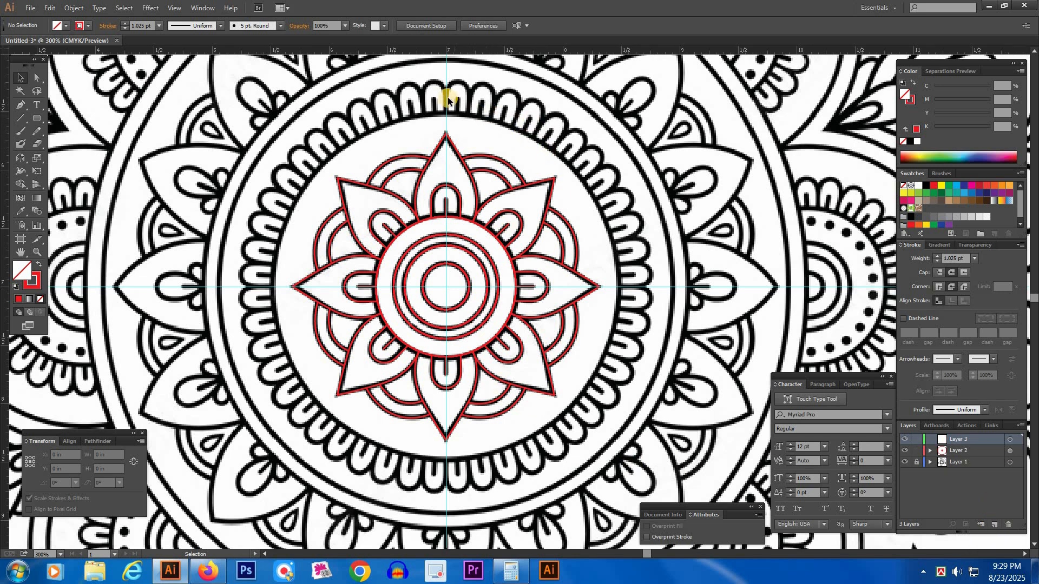
# Step: Copy the small arch and its centre line from the top petal on Layer 2
pyautogui.moveTo(446, 102); pyautogui.dragTo(444, 178)
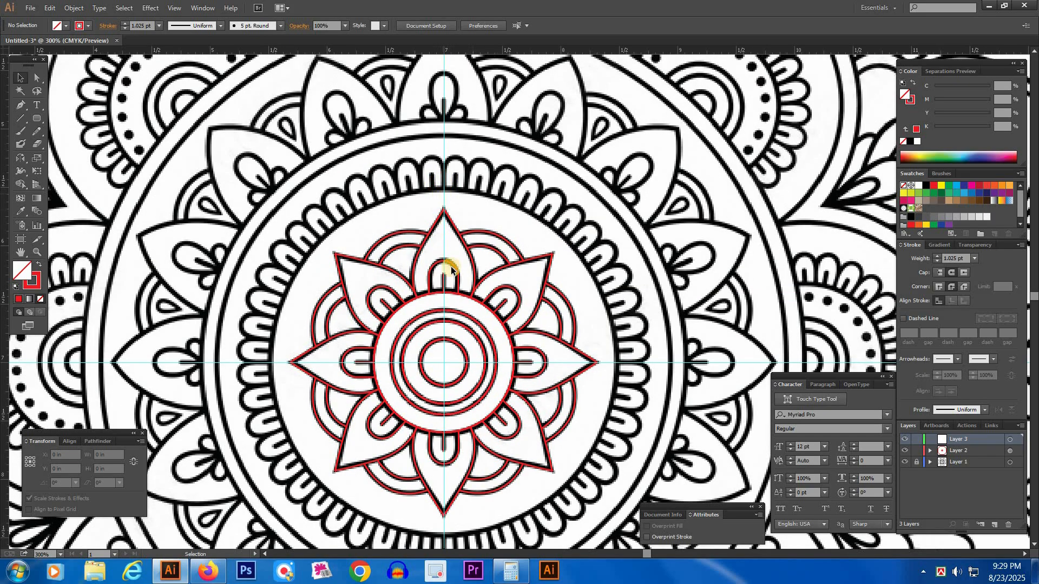
pyautogui.moveTo(338, 115); pyautogui.dragTo(677, 383)
pyautogui.moveTo(432, 278); pyautogui.dragTo(478, 292)
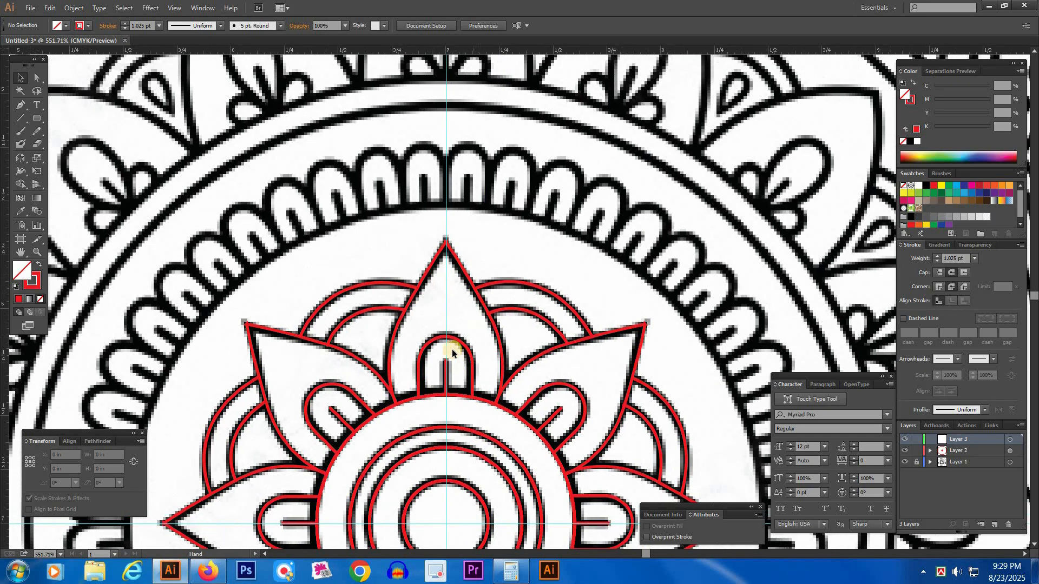
pyautogui.click(449, 381)
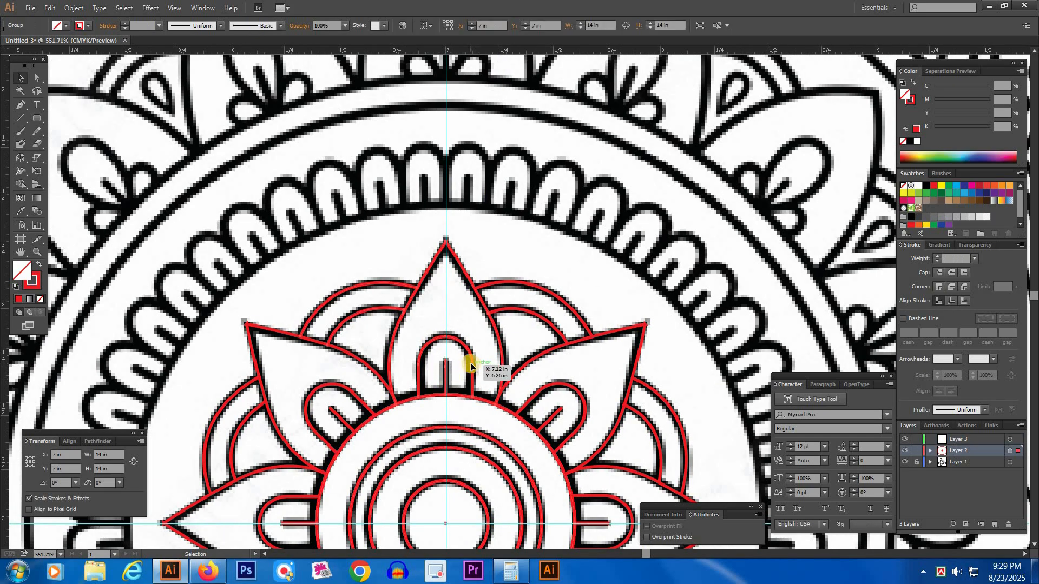
pyautogui.press('a')
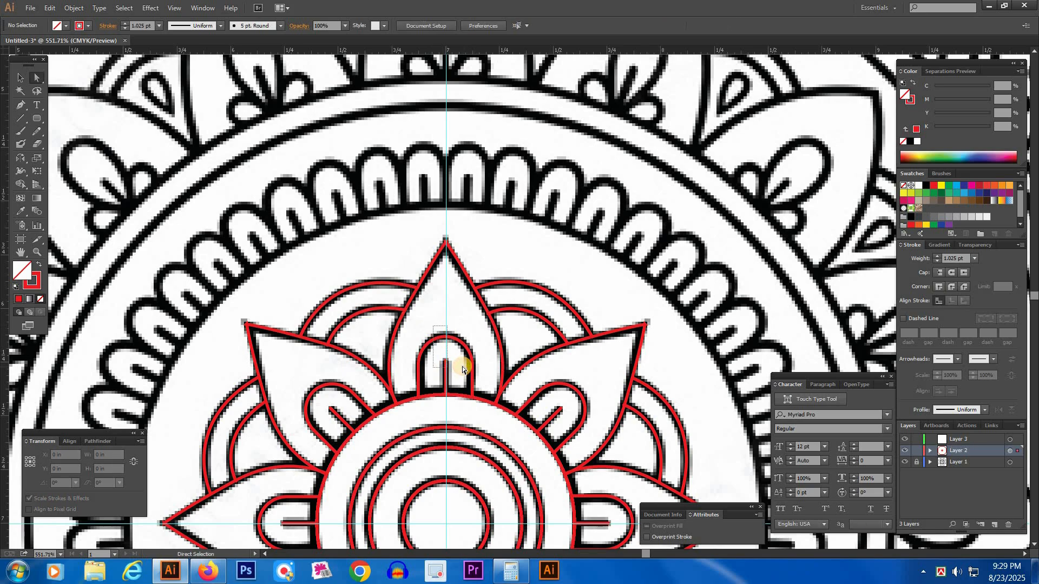
pyautogui.click(469, 359)
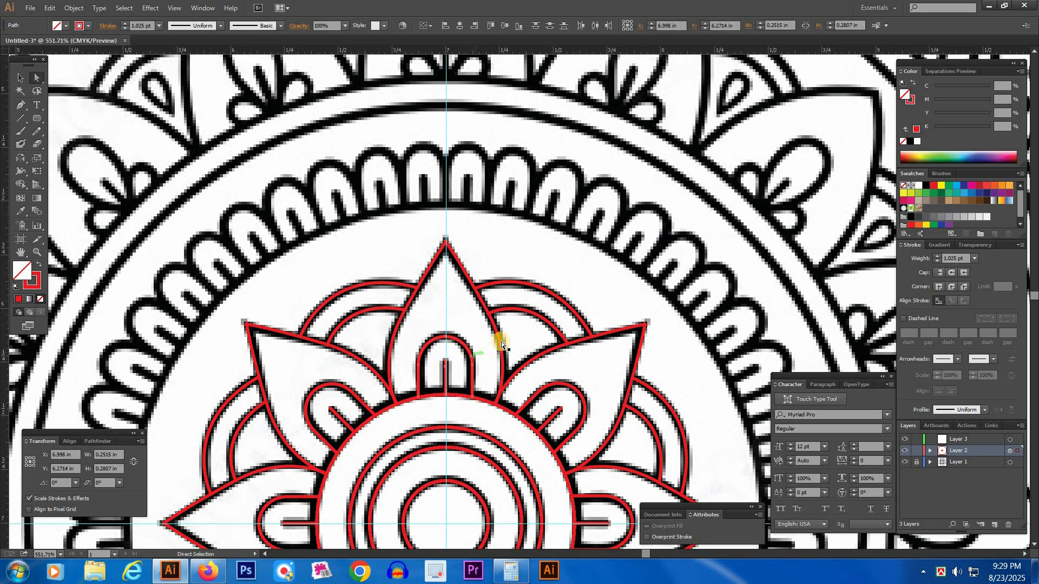
pyautogui.click(473, 355)
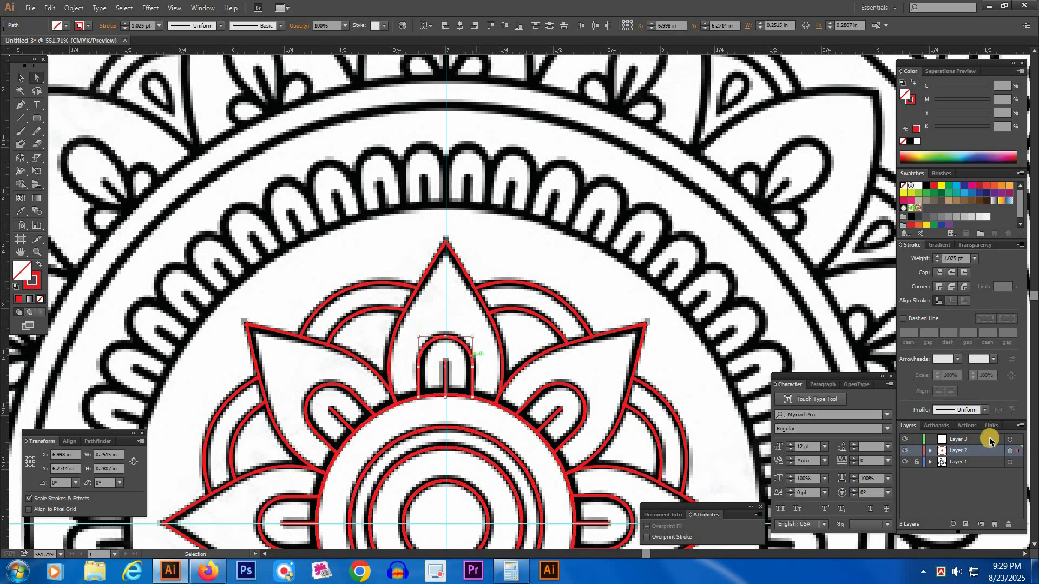
# Step: Try pasting the arch and its line into Layer 3 over the scalloped ring, and remove the copy
pyautogui.click(985, 439)
pyautogui.click(543, 238)
pyautogui.scroll(2, 543, 238)
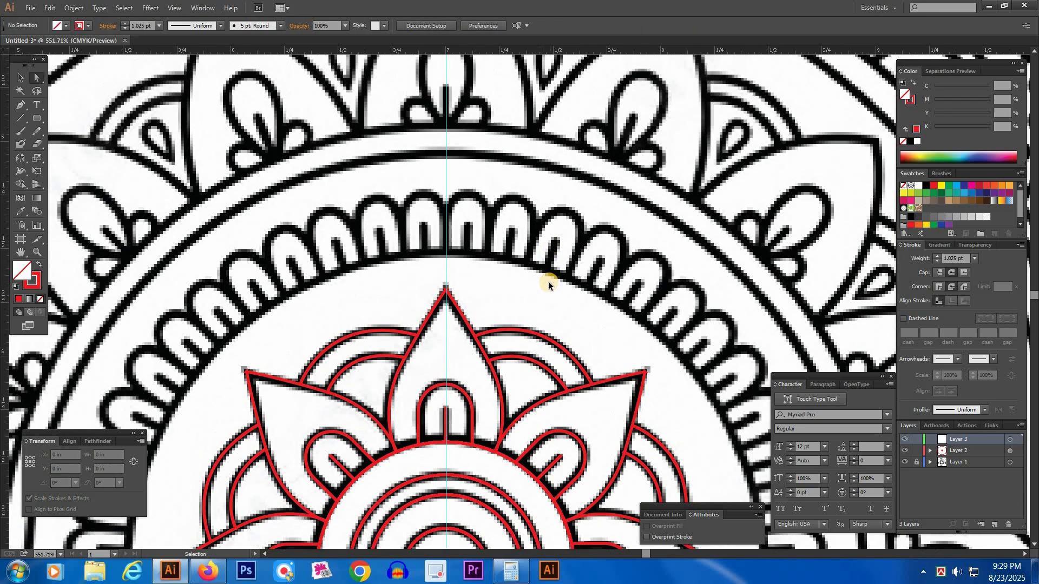
pyautogui.hotkey('ctrl', 'v')
pyautogui.press('v')
pyautogui.moveTo(539, 293); pyautogui.dragTo(456, 218)
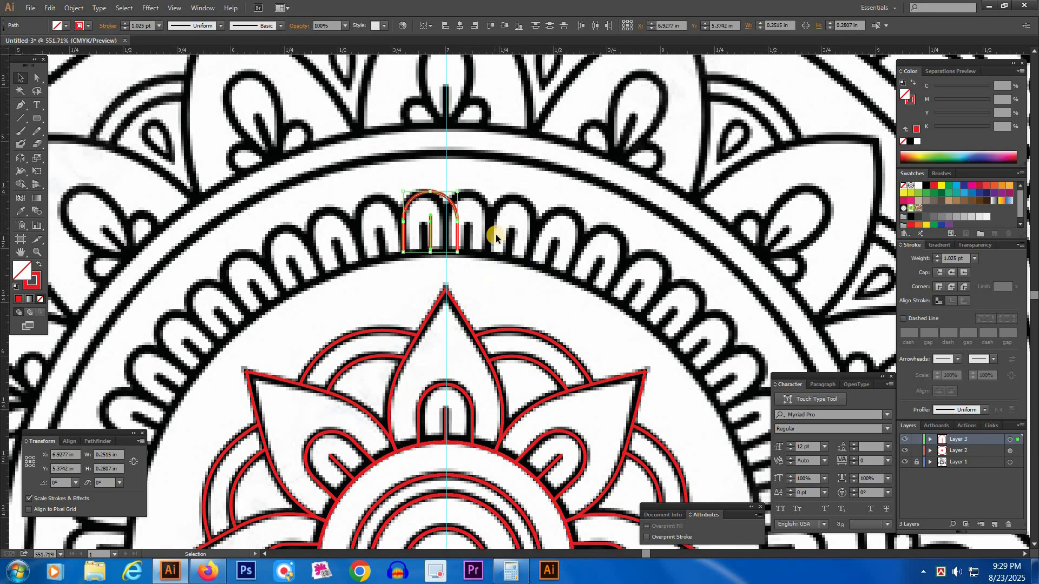
pyautogui.press('Delete')
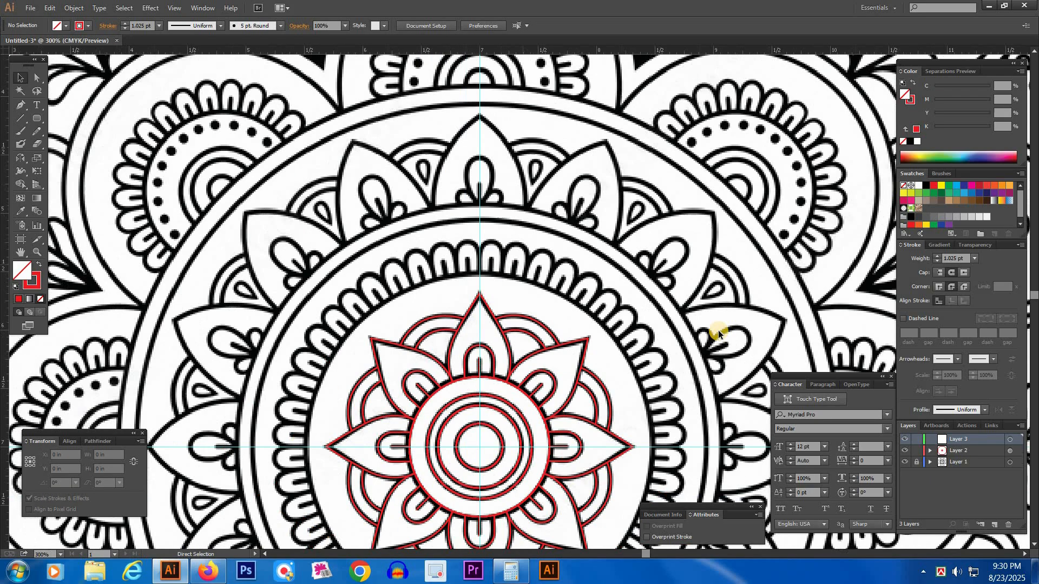
# Step: Target Layer 3 and draw a circle about 8 in wide centred on the intersection of the guides
pyautogui.scroll(-2, 524, 265)
pyautogui.moveTo(653, 411); pyautogui.dragTo(616, 311)
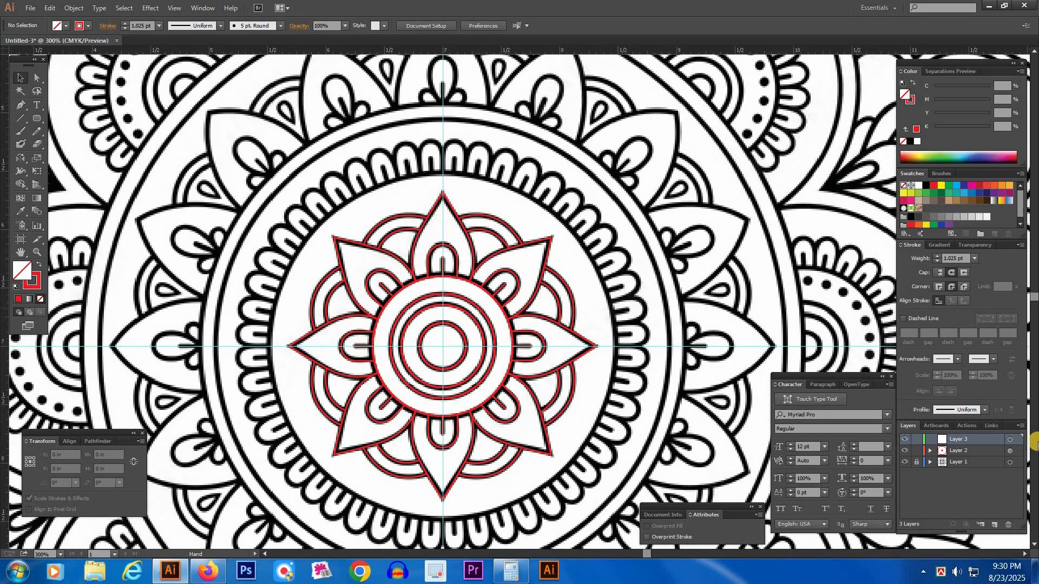
pyautogui.click(1009, 441)
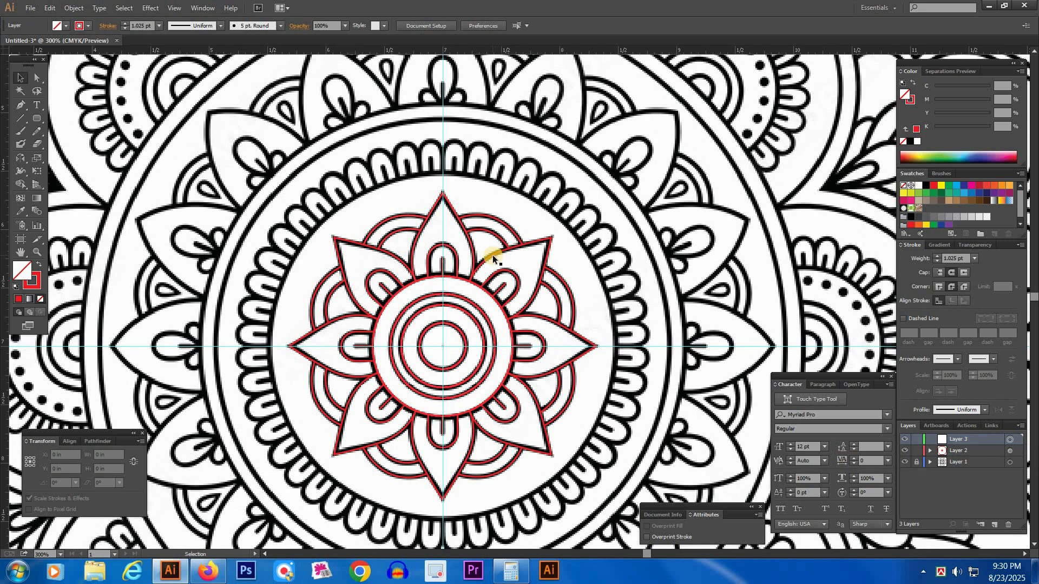
pyautogui.scroll(-2, 498, 287)
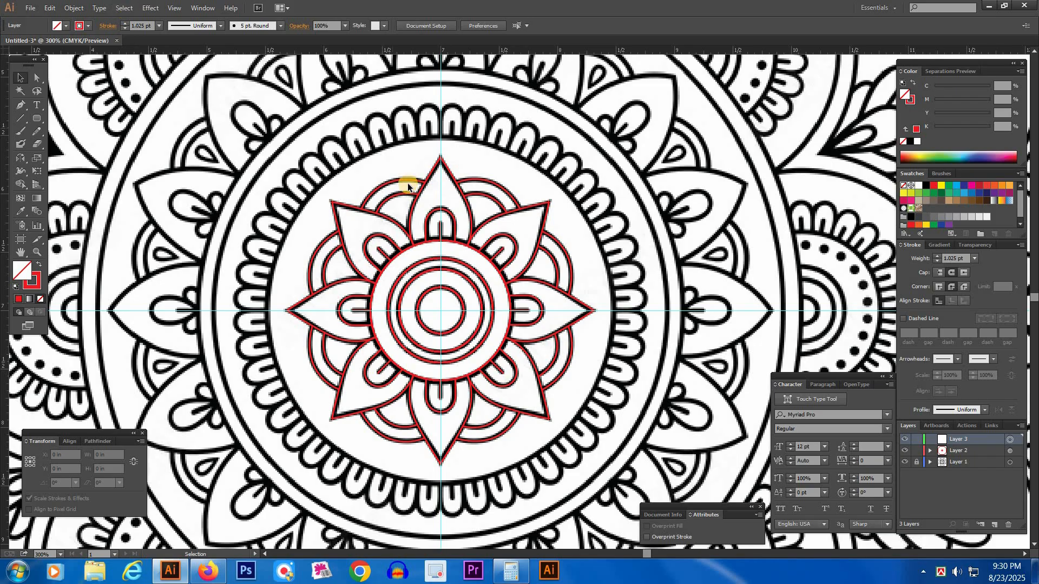
pyautogui.hotkey('ctrl', '-')
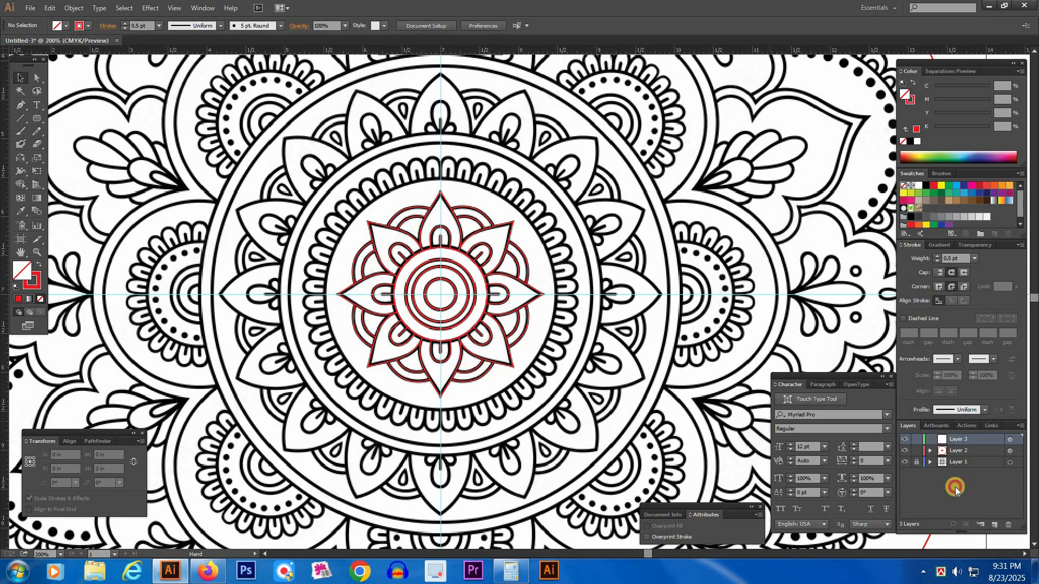
pyautogui.press('l')
pyautogui.moveTo(440, 295)
pyautogui.mouseDown()
pyautogui.moveTo(503, 348)
pyautogui.moveTo(753, 469)
pyautogui.mouseUp()
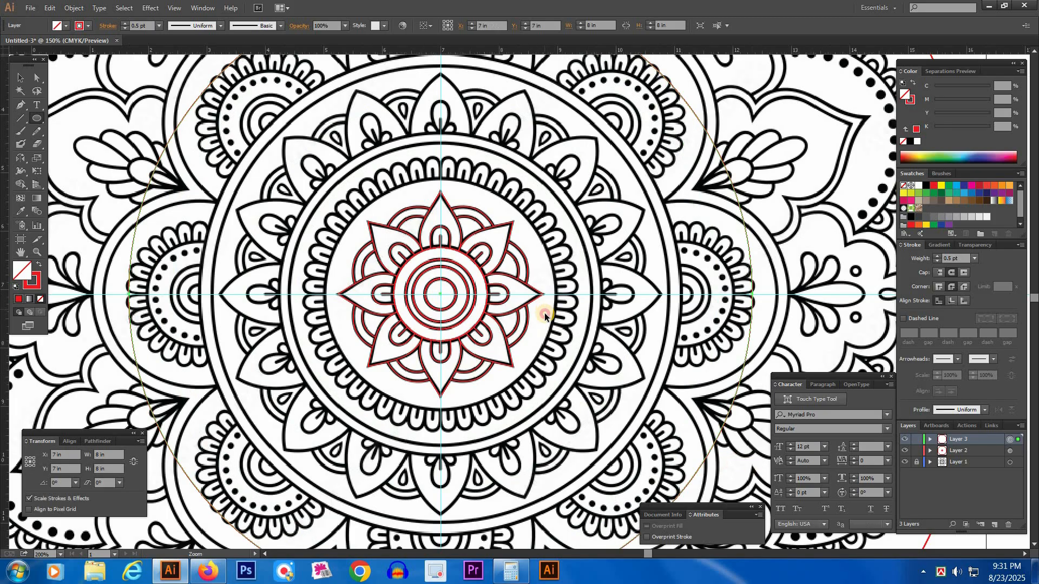
# Step: Enlarge the circle about its centre to 14 in wide and high
pyautogui.hotkey('ctrl', '-')
pyautogui.press('v')
pyautogui.moveTo(607, 288); pyautogui.dragTo(726, 324)
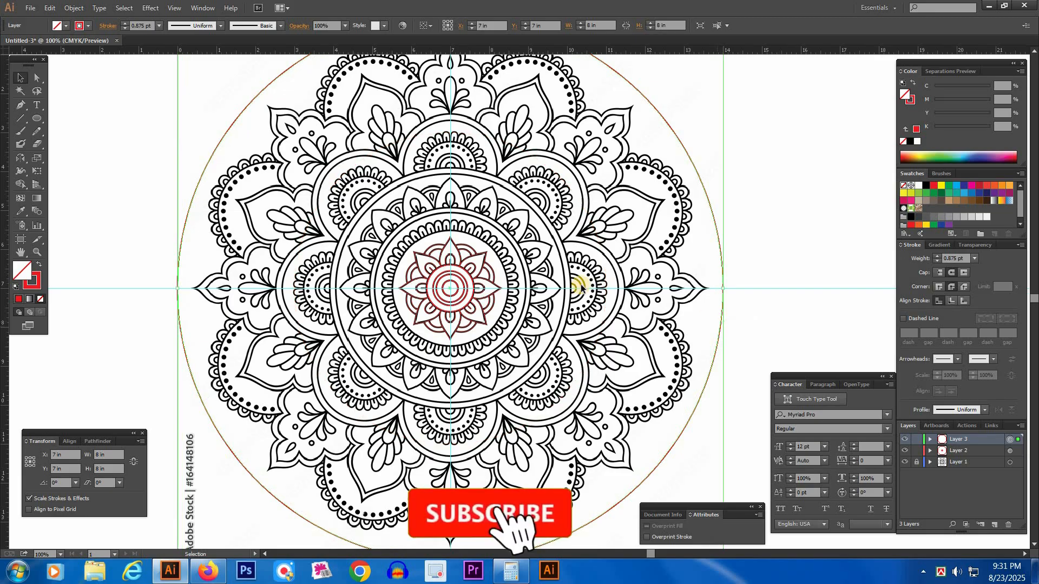
pyautogui.hotkey('ctrl', 'space')
pyautogui.moveTo(751, 426); pyautogui.dragTo(323, 156)
pyautogui.moveTo(580, 311); pyautogui.dragTo(222, 112)
pyautogui.moveTo(522, 222); pyautogui.dragTo(543, 245)
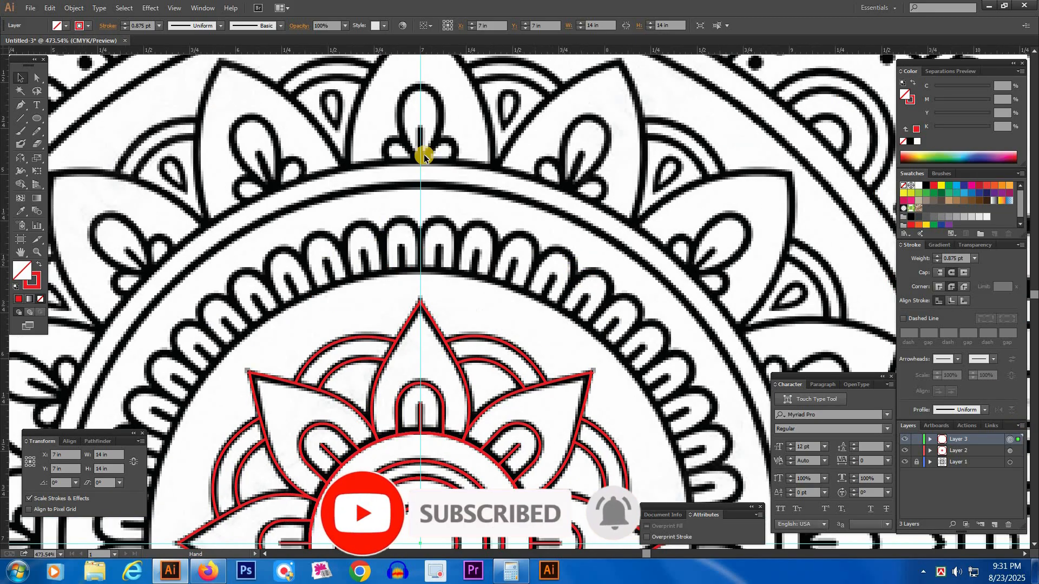
pyautogui.click(150, 9)
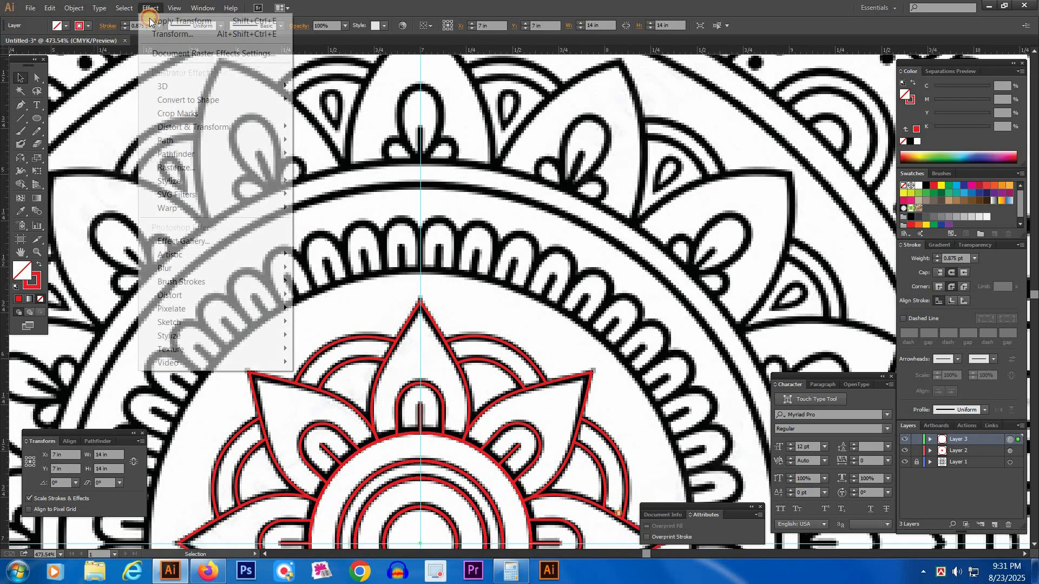
pyautogui.moveTo(202, 128)
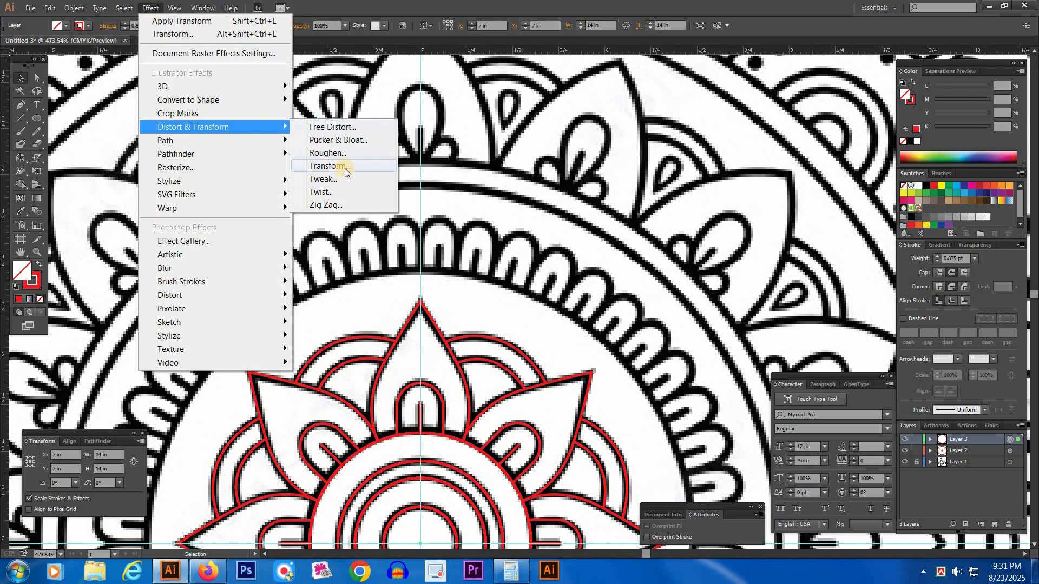
pyautogui.click(345, 167)
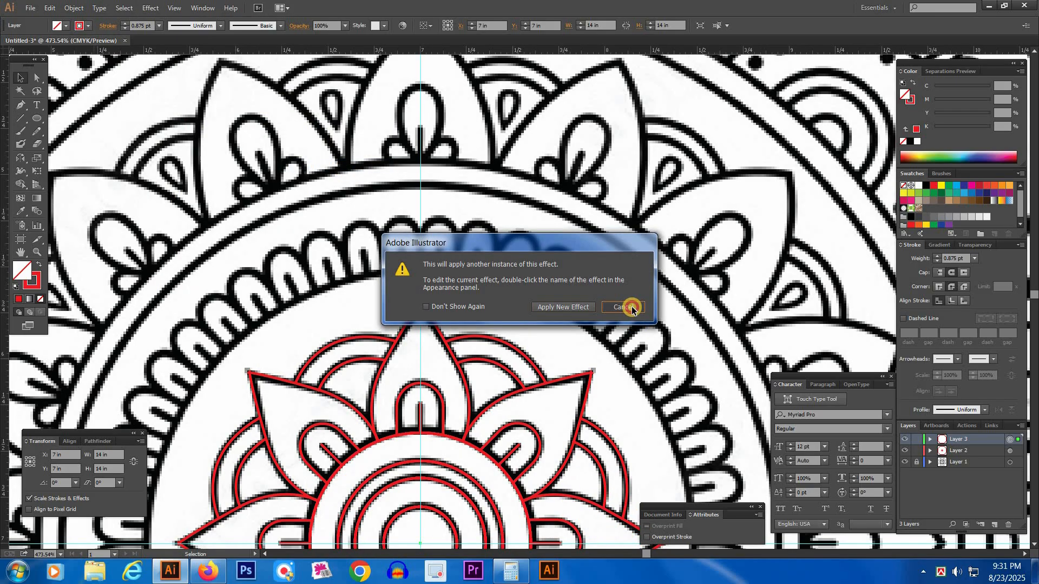
pyautogui.click(631, 307)
pyautogui.click(150, 8)
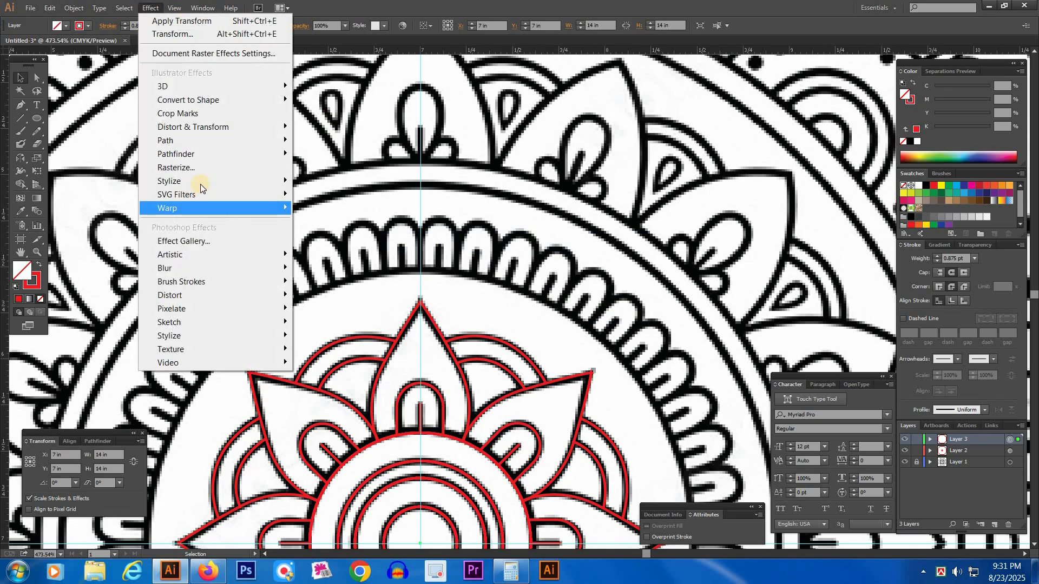
pyautogui.click(456, 255)
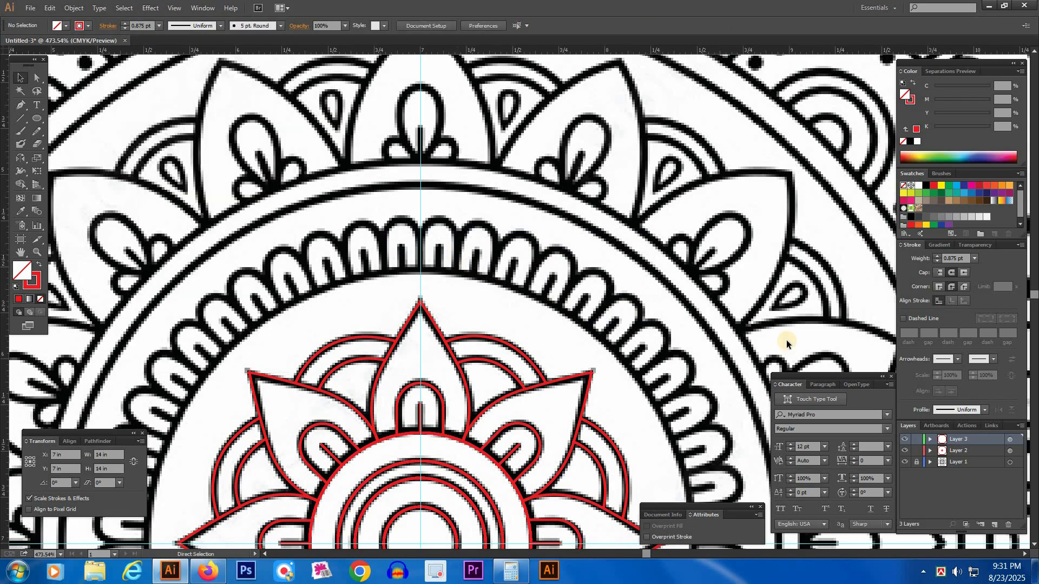
# Step: Apply a new Transform effect to the whole of Layer 3 with a 7.5° rotation angle and multiple copies
pyautogui.click(1010, 440)
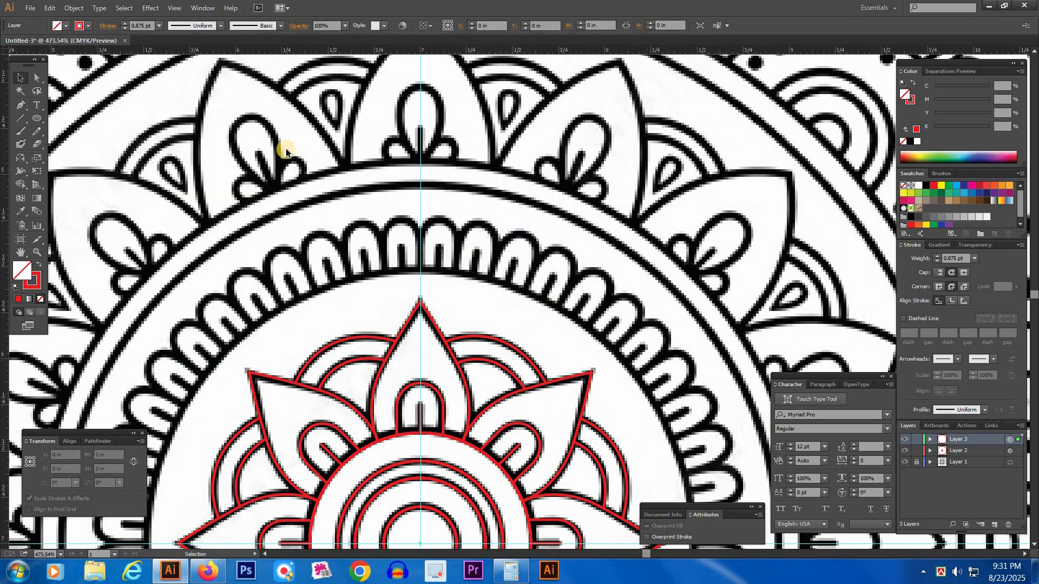
pyautogui.click(148, 7)
pyautogui.moveTo(240, 130)
pyautogui.click(337, 166)
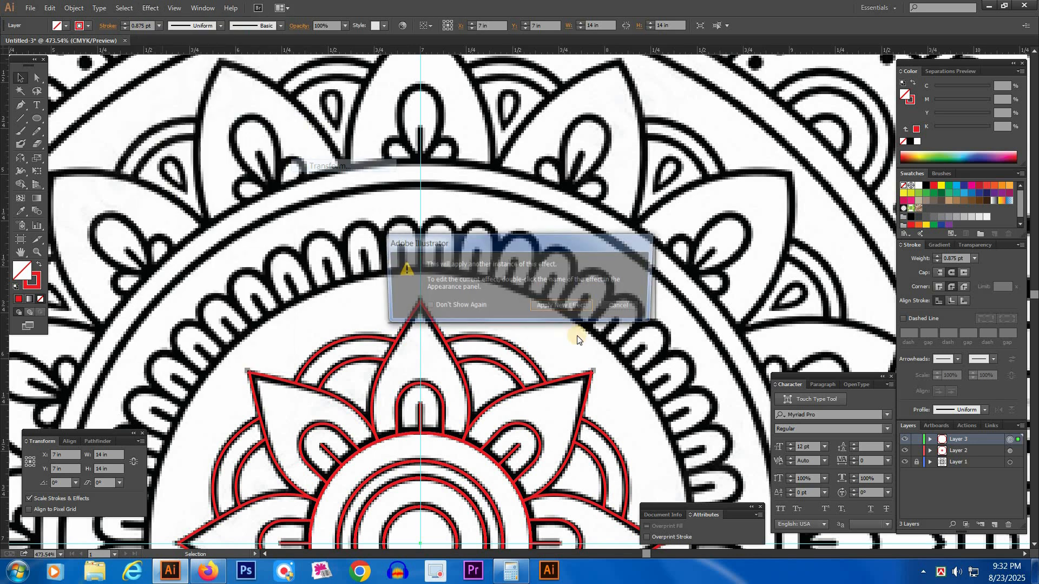
pyautogui.click(560, 307)
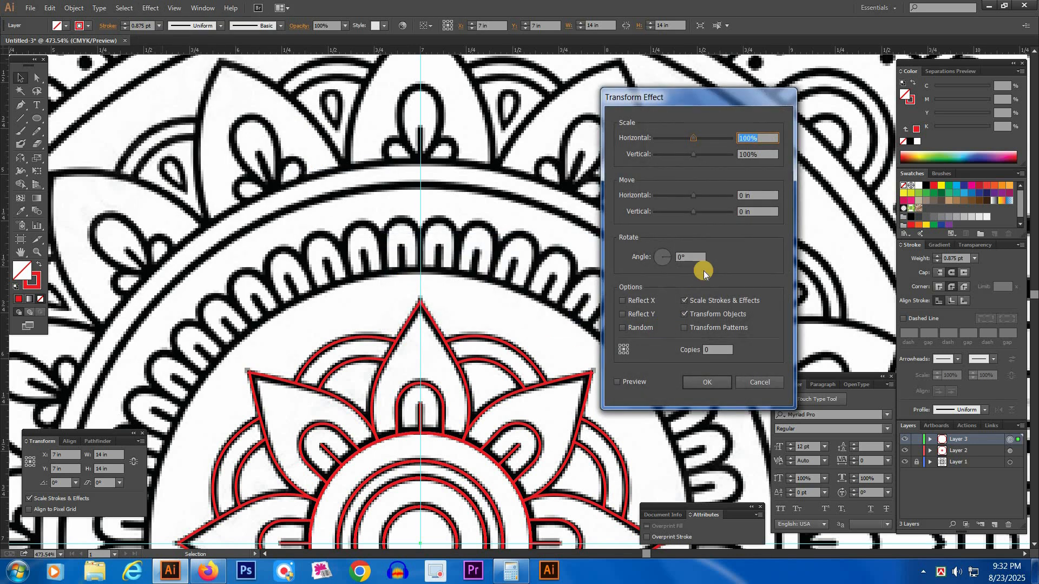
pyautogui.write('360')
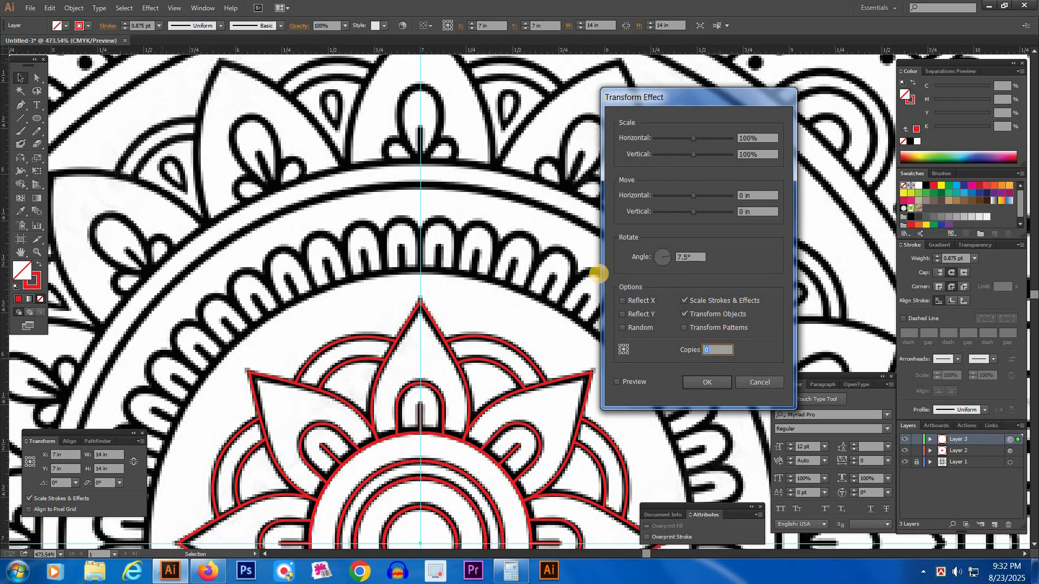
pyautogui.press('Return')
# Step: Try tracing a scallop beside the vertical guide with the Pen tool, and undo the path
pyautogui.press('p')
pyautogui.moveTo(477, 222); pyautogui.dragTo(480, 236)
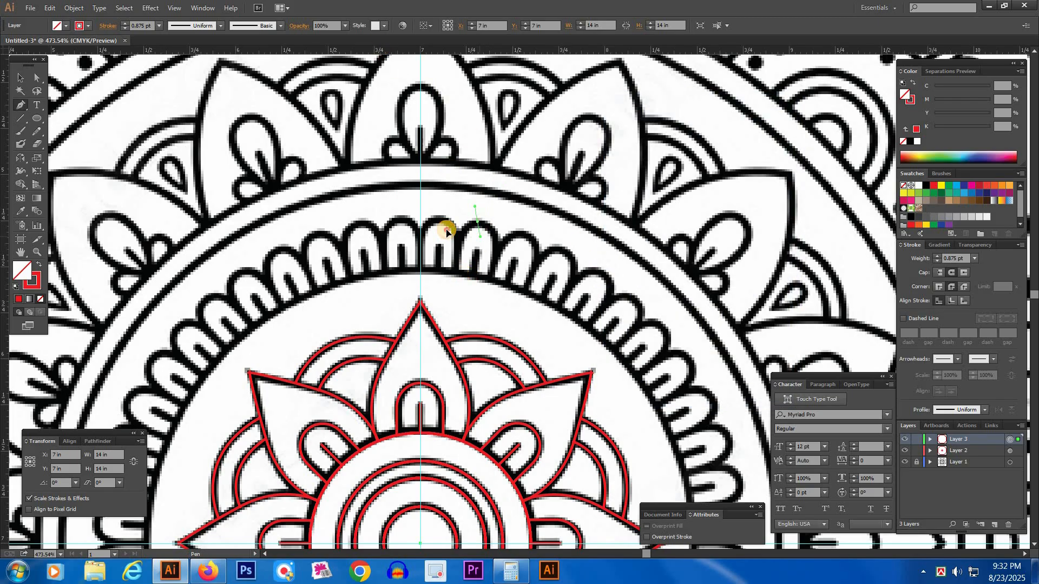
pyautogui.click(473, 262)
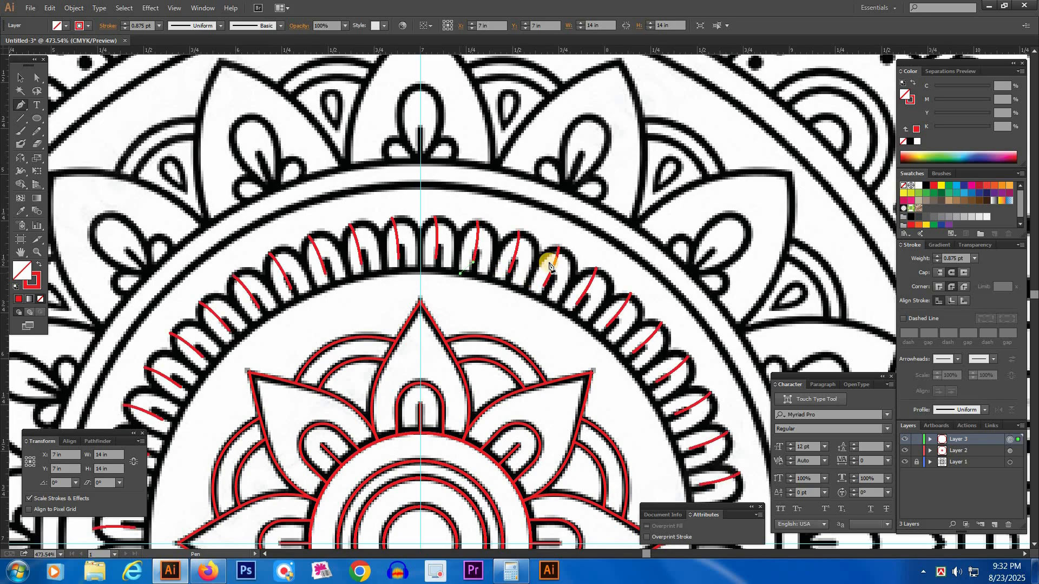
pyautogui.click(447, 230)
pyautogui.keyDown('ctrl'); pyautogui.click(473, 237); pyautogui.keyUp('ctrl')
pyautogui.hotkey('ctrl', 'z')
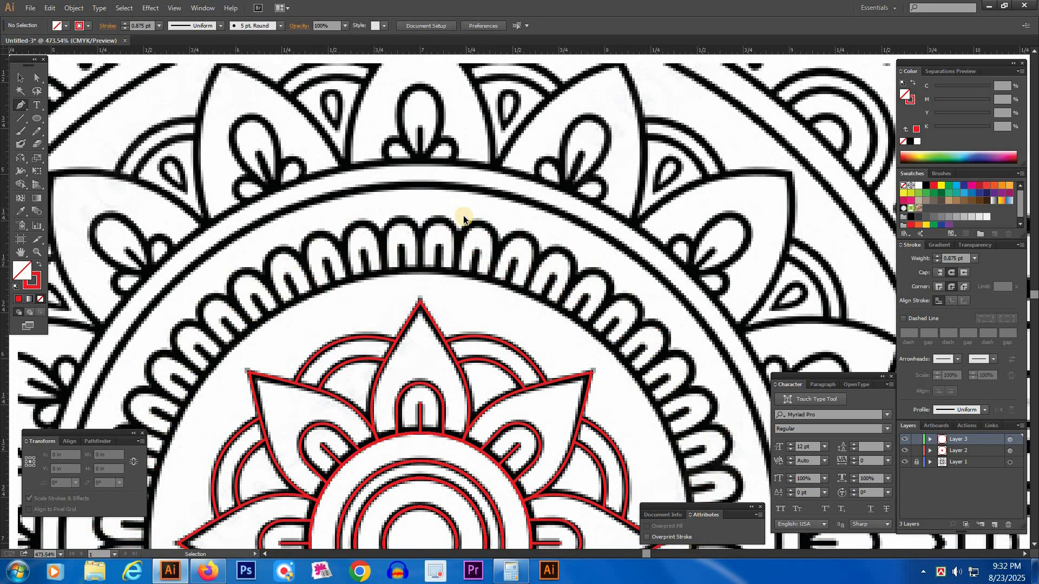
# Step: Draw a rounded rectangle about 0.19 by 0.39 in over the scallop immediately right of the vertical guide
pyautogui.moveTo(649, 357); pyautogui.dragTo(657, 340)
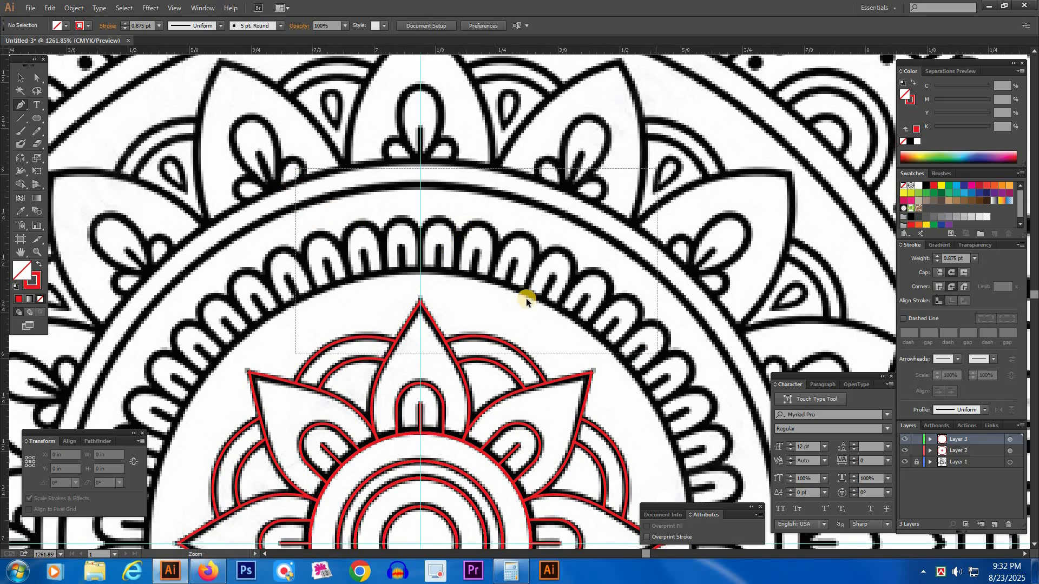
pyautogui.moveTo(37, 120); pyautogui.dragTo(130, 130)
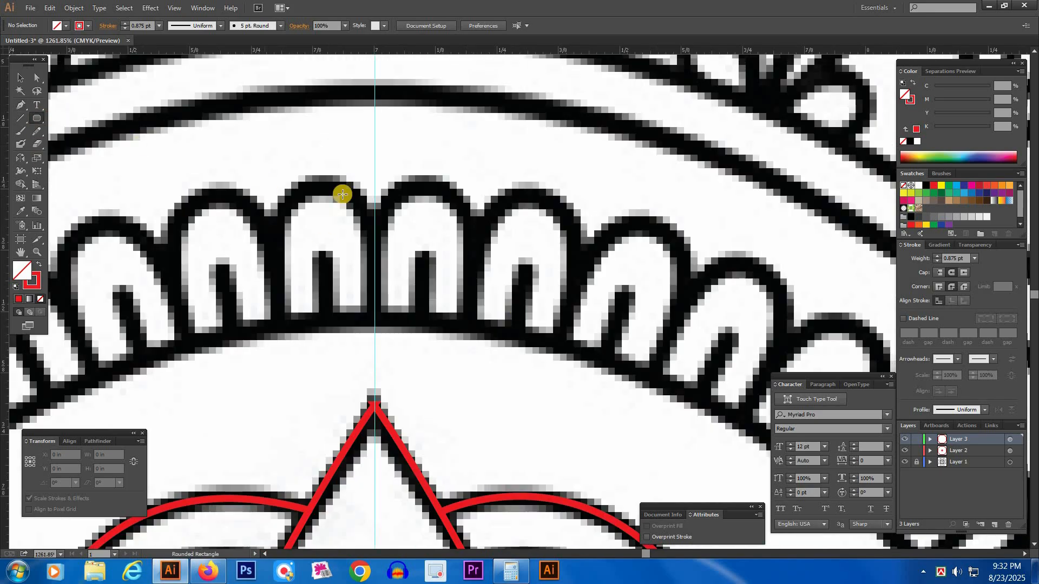
pyautogui.moveTo(419, 275); pyautogui.dragTo(468, 379)
# Step: Open the rounded rectangle into an arch by deleting its rounded lower end
pyautogui.press('a')
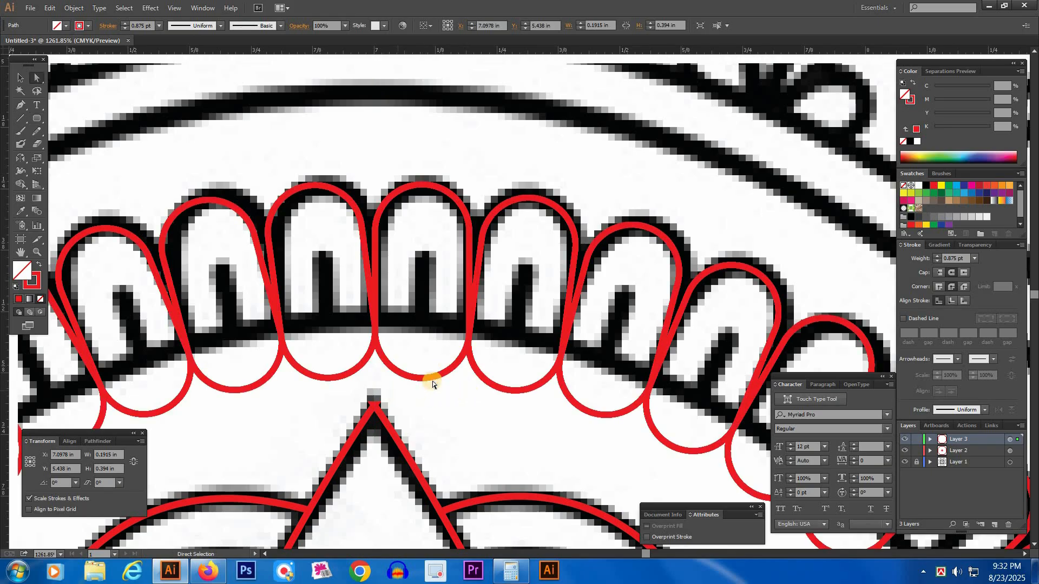
pyautogui.moveTo(405, 356); pyautogui.dragTo(431, 394)
pyautogui.press('Delete')
pyautogui.press('v')
pyautogui.press('a')
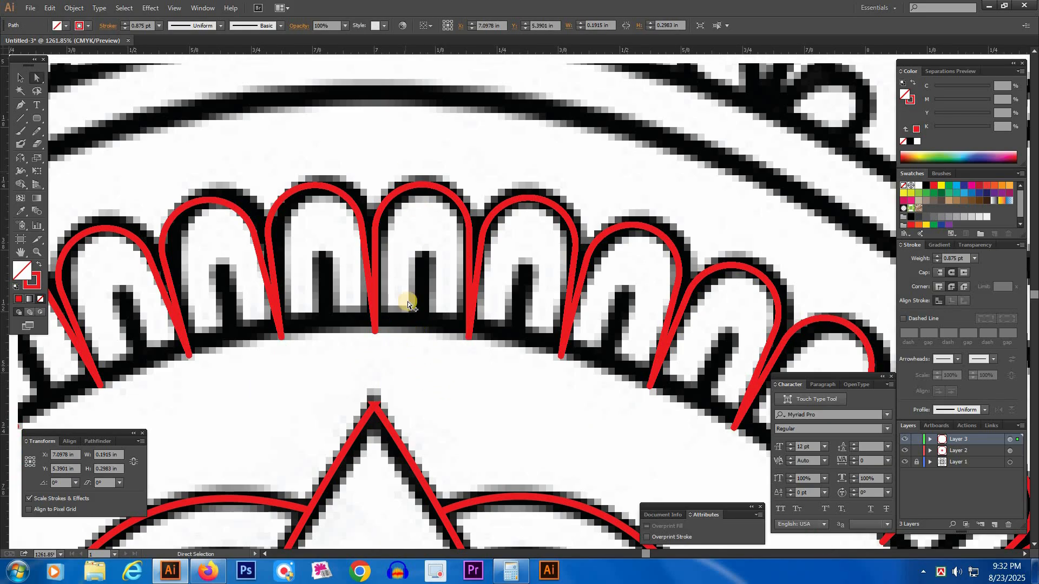
# Step: Shorten the arch from its lower end to about 0.28 in high, meeting the ring below the scallops
pyautogui.click(401, 193)
pyautogui.press('v')
pyautogui.moveTo(423, 328); pyautogui.dragTo(423, 323)
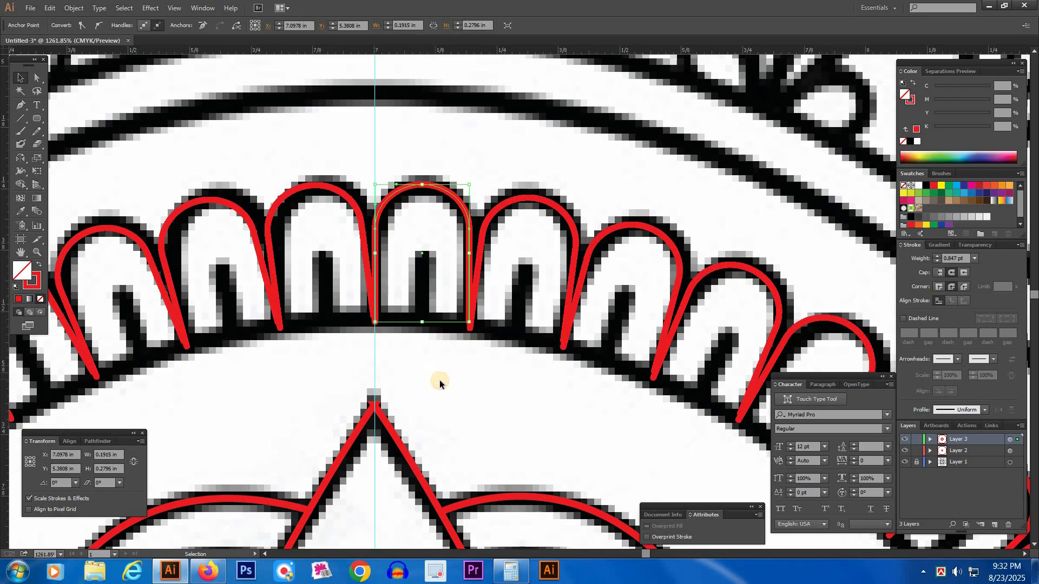
pyautogui.click(436, 379)
pyautogui.hotkey('ctrl', '-')
pyautogui.hotkey('ctrl', '-')
pyautogui.hotkey('ctrl', '-')
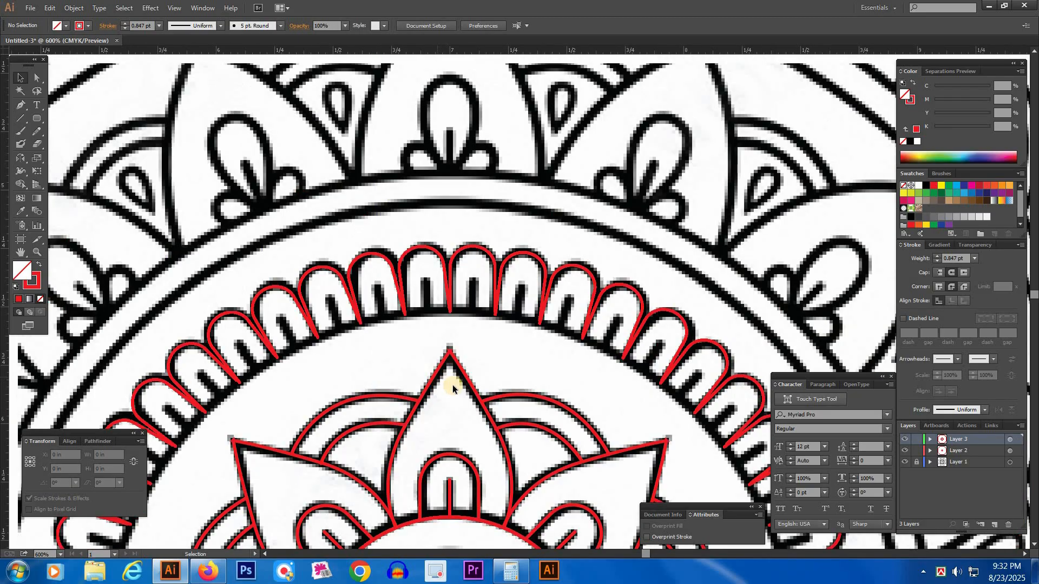
pyautogui.press('Tab')
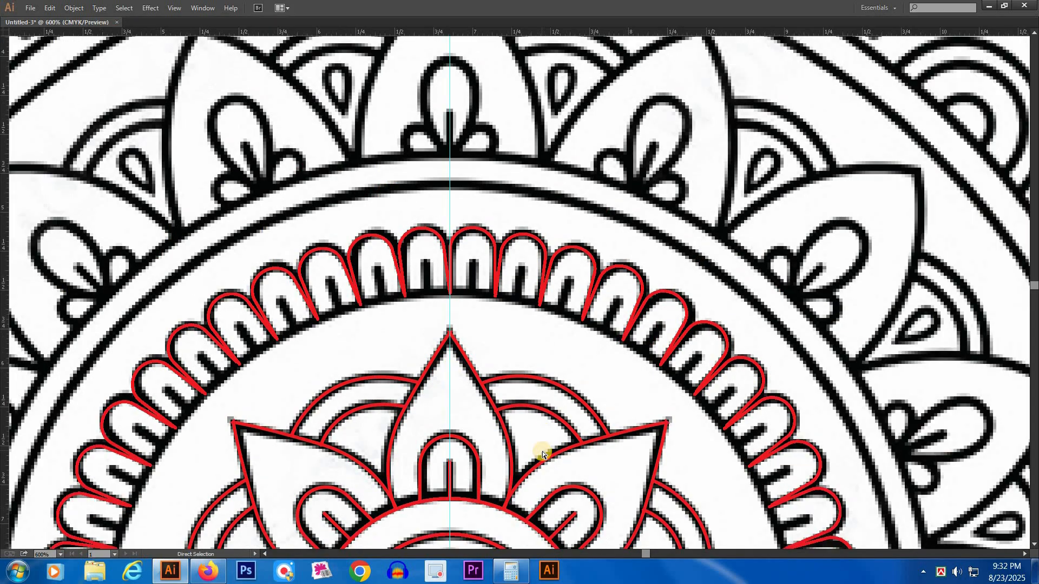
# Step: Draw a circle centred on the guide intersection over the ring where the scallops' inner ends meet
pyautogui.hotkey('ctrl', '-')
pyautogui.press('space')
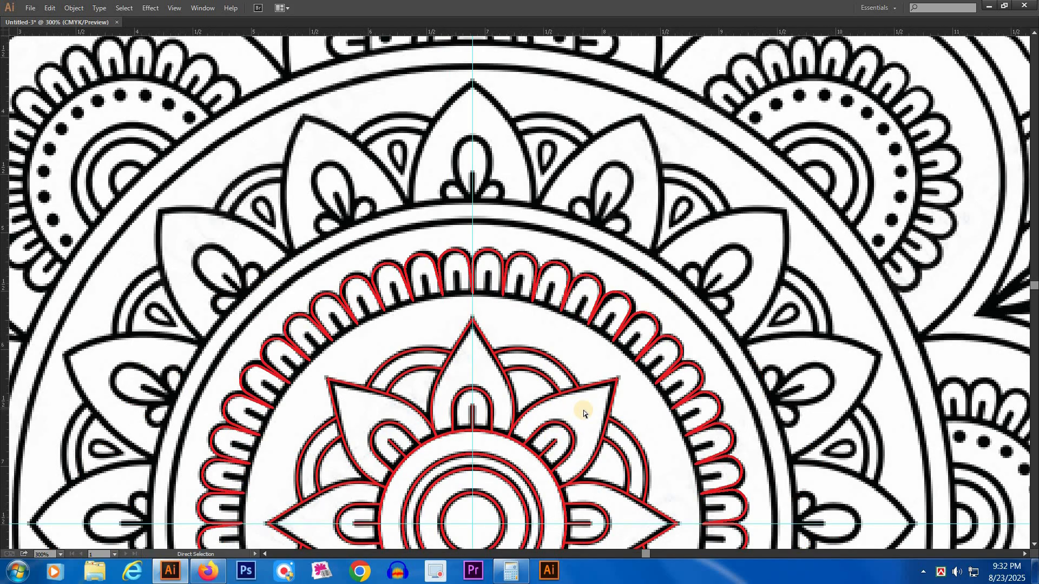
pyautogui.hotkey('ctrl', '-')
pyautogui.moveTo(550, 239); pyautogui.dragTo(548, 234)
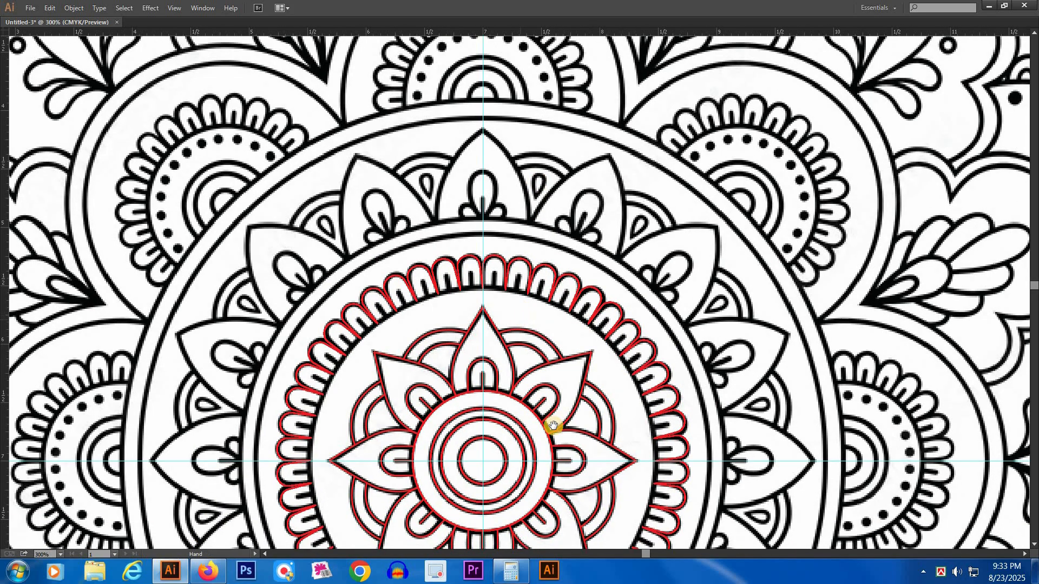
pyautogui.moveTo(542, 346); pyautogui.dragTo(543, 252)
pyautogui.press('l')
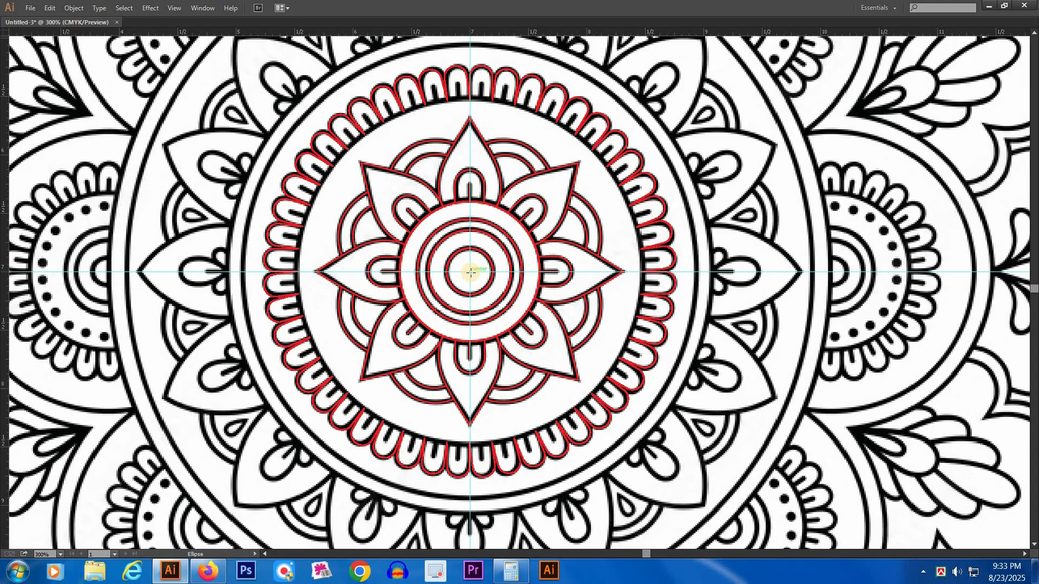
pyautogui.moveTo(471, 273); pyautogui.dragTo(631, 401)
# Step: Enlarge the new circle slightly from its centre so it follows the black ring beneath the scallops more closely
pyautogui.press('z')
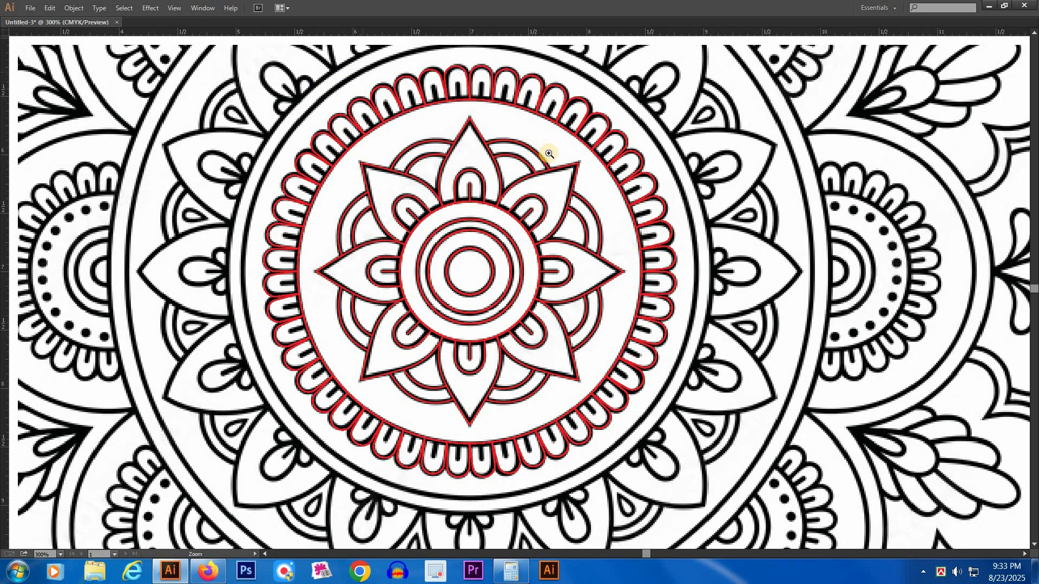
pyautogui.moveTo(538, 160); pyautogui.dragTo(534, 159)
pyautogui.press('v')
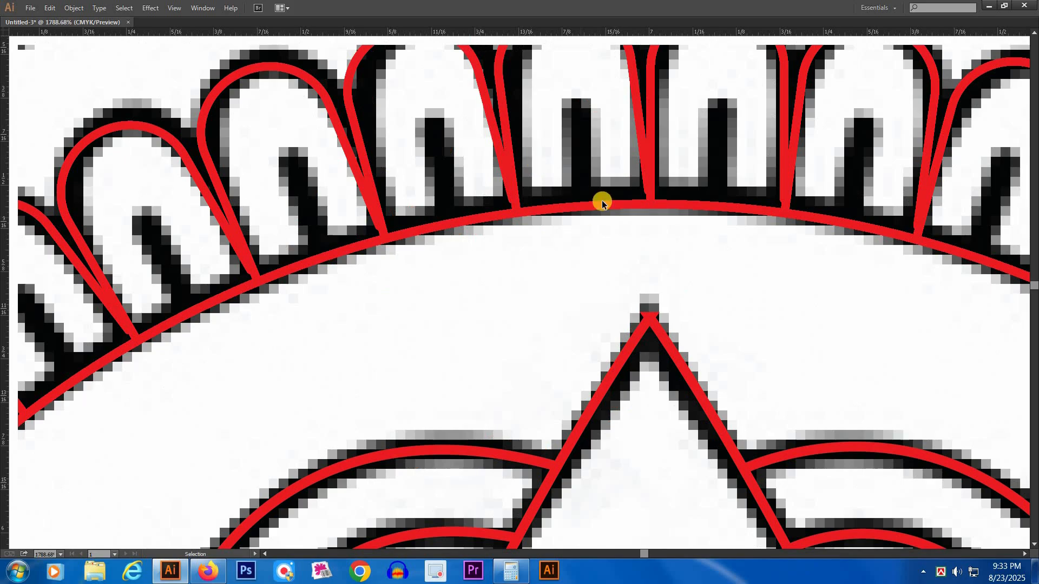
pyautogui.press('space')
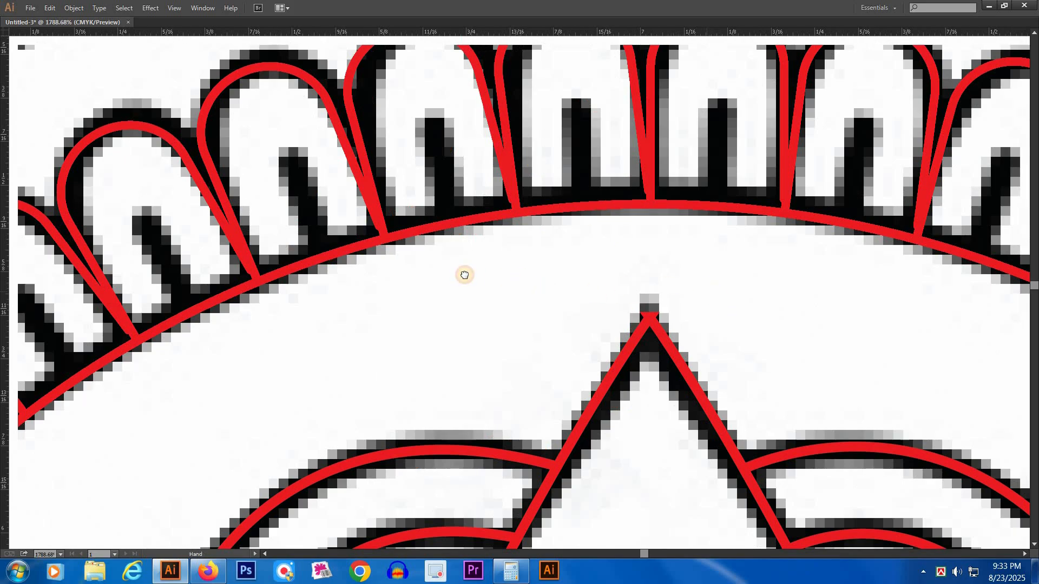
pyautogui.moveTo(407, 280); pyautogui.dragTo(177, 284)
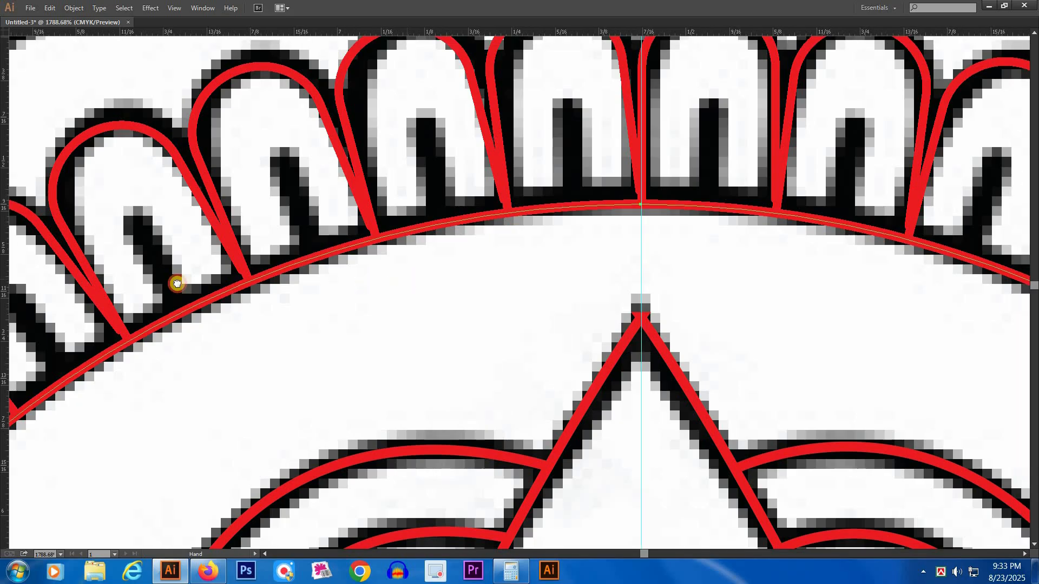
pyautogui.moveTo(831, 326); pyautogui.dragTo(529, 309)
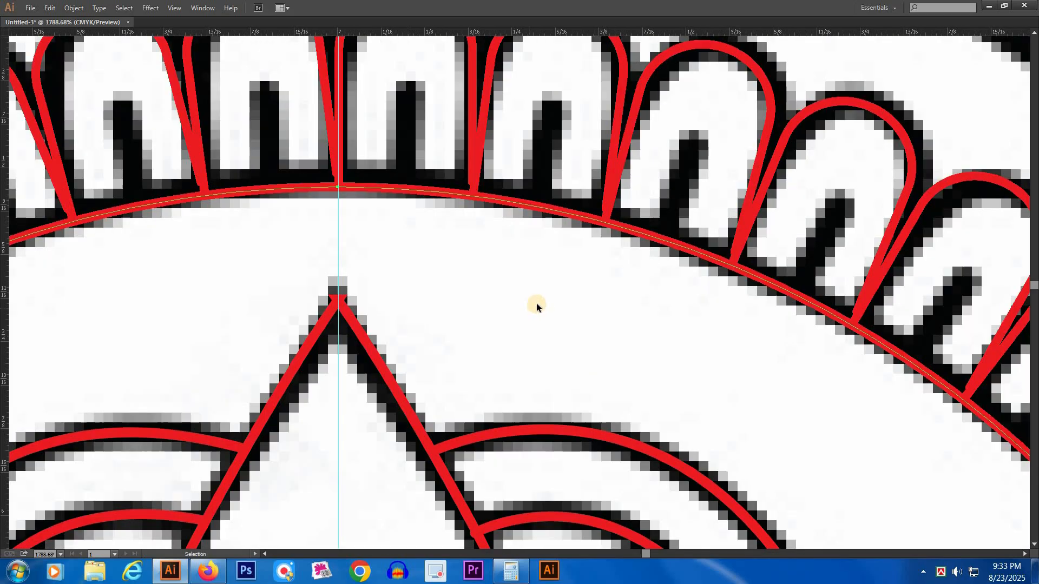
pyautogui.moveTo(340, 187); pyautogui.dragTo(408, 276)
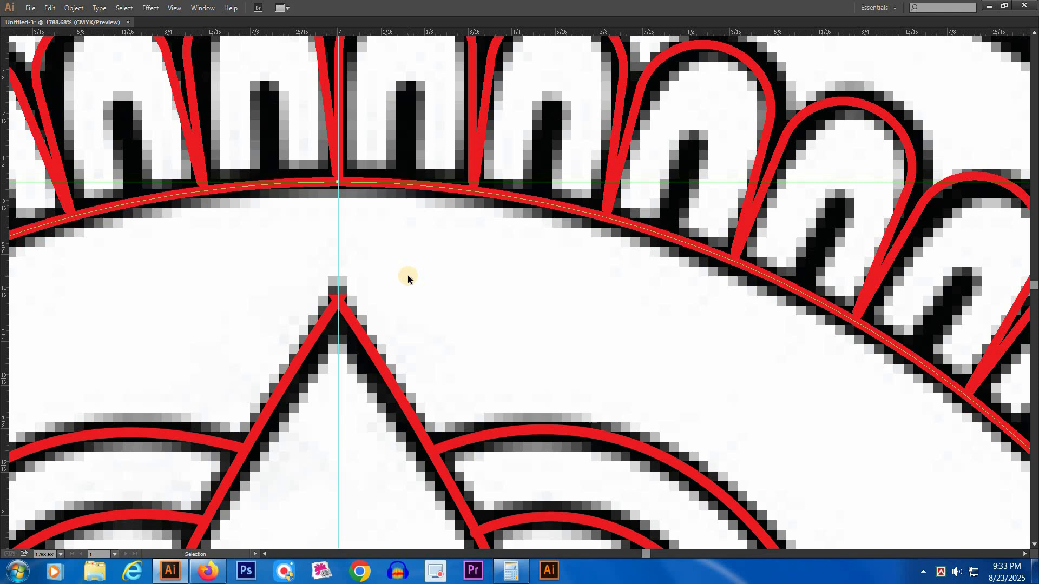
pyautogui.click(408, 277)
# Step: Trace the straight stem inside the arch immediately right of the vertical guide, ending it on the ring circle
pyautogui.press('p')
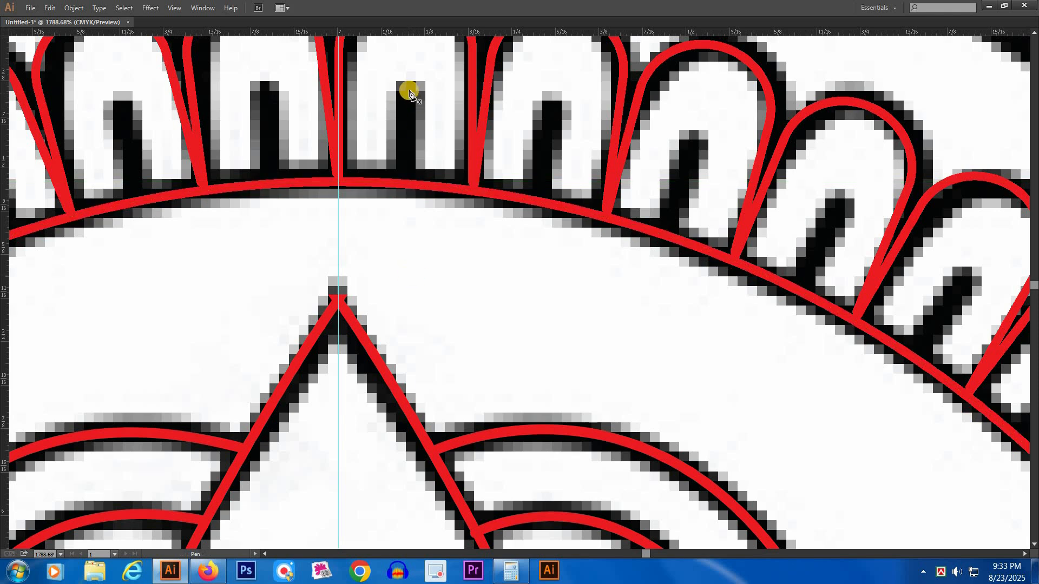
pyautogui.click(407, 86)
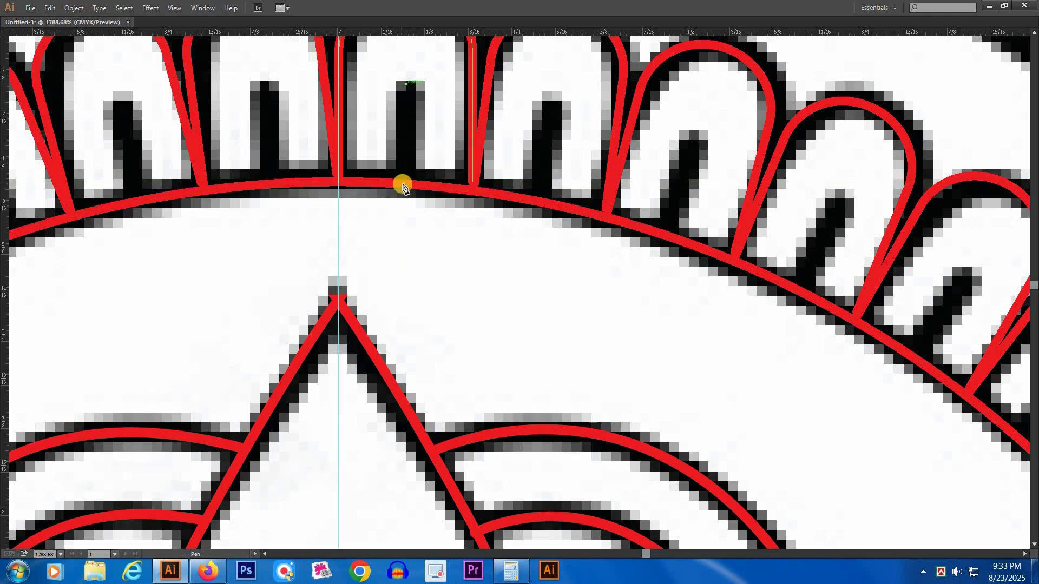
pyautogui.click(403, 184)
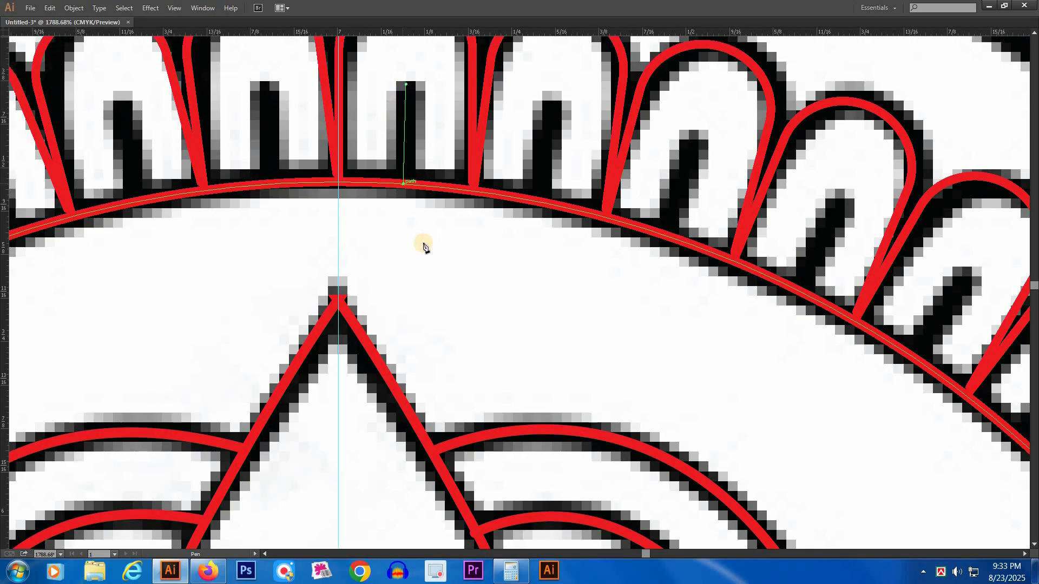
pyautogui.press('v')
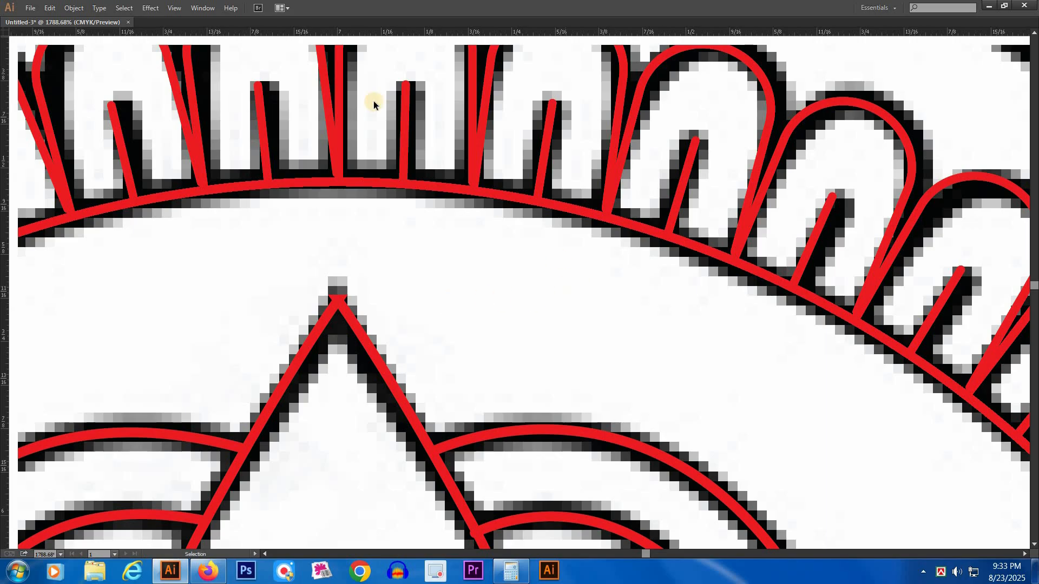
# Step: Group all the paths on the scallop layer and deselect them
pyautogui.hotkey('ctrl', '-')
pyautogui.hotkey('ctrl', '-')
pyautogui.hotkey('ctrl', '-')
pyautogui.hotkey('ctrl', '-')
pyautogui.hotkey('ctrl', '-')
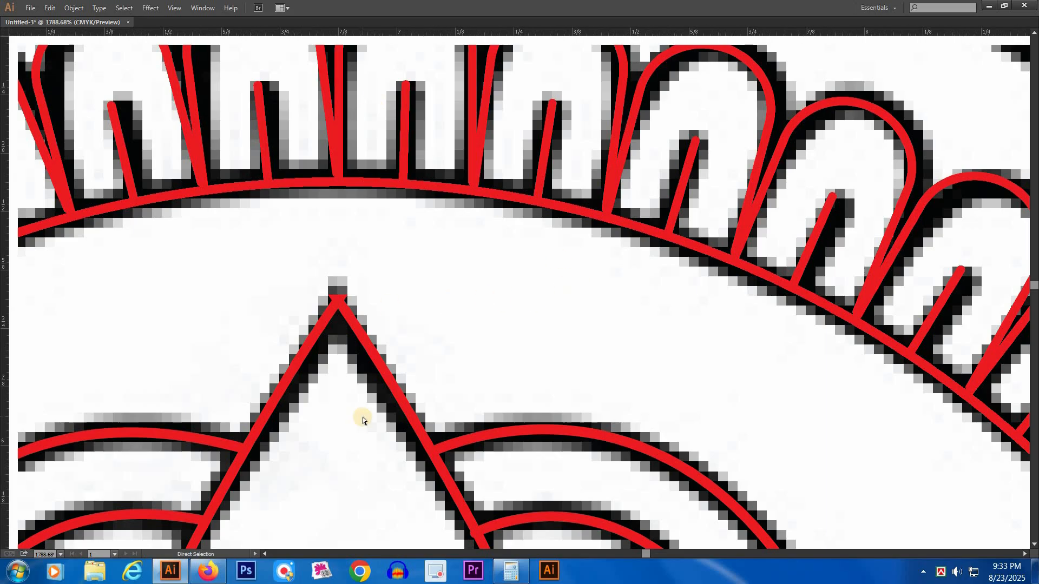
pyautogui.hotkey('ctrl', '-')
pyautogui.hotkey('ctrl', '-')
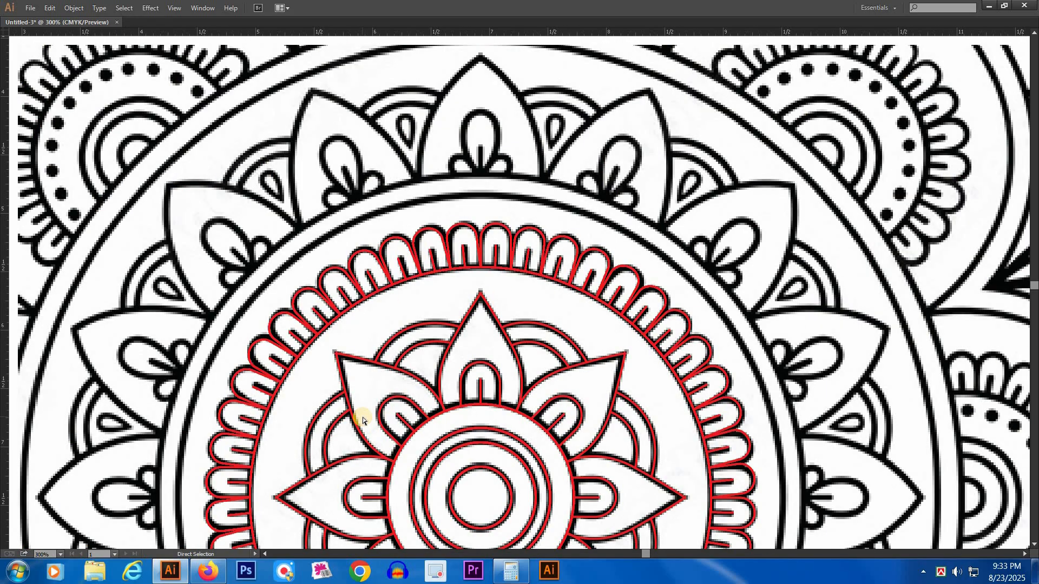
pyautogui.press('space')
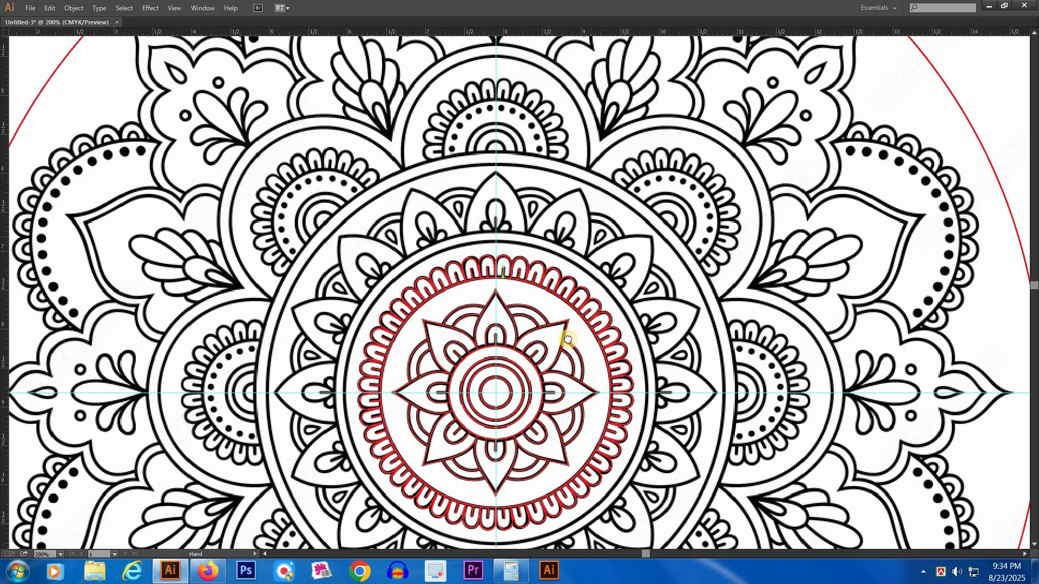
pyautogui.moveTo(572, 342); pyautogui.dragTo(578, 350)
pyautogui.press('v')
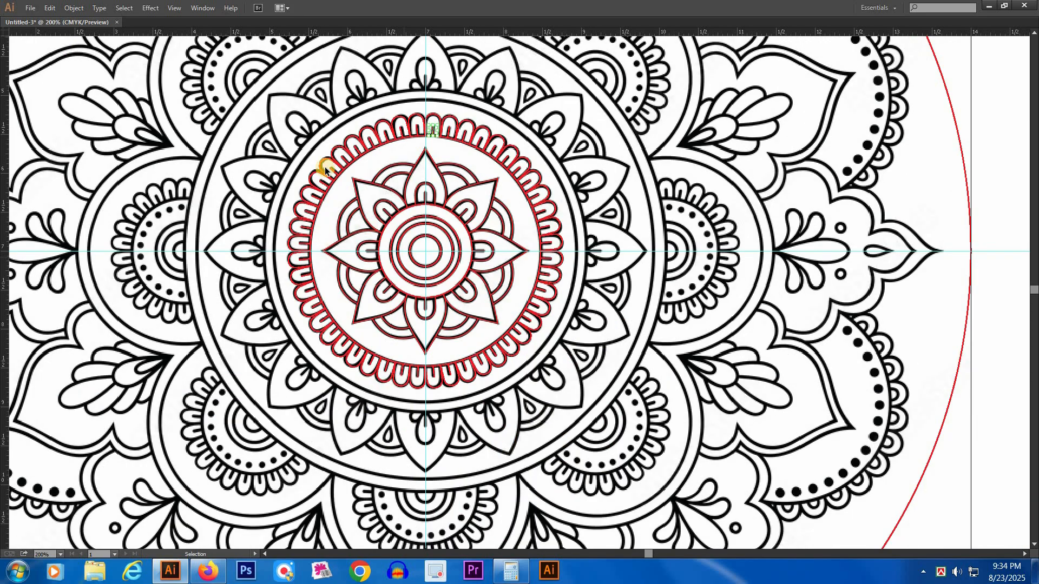
pyautogui.moveTo(285, 73); pyautogui.dragTo(683, 371)
pyautogui.rightClick(428, 131)
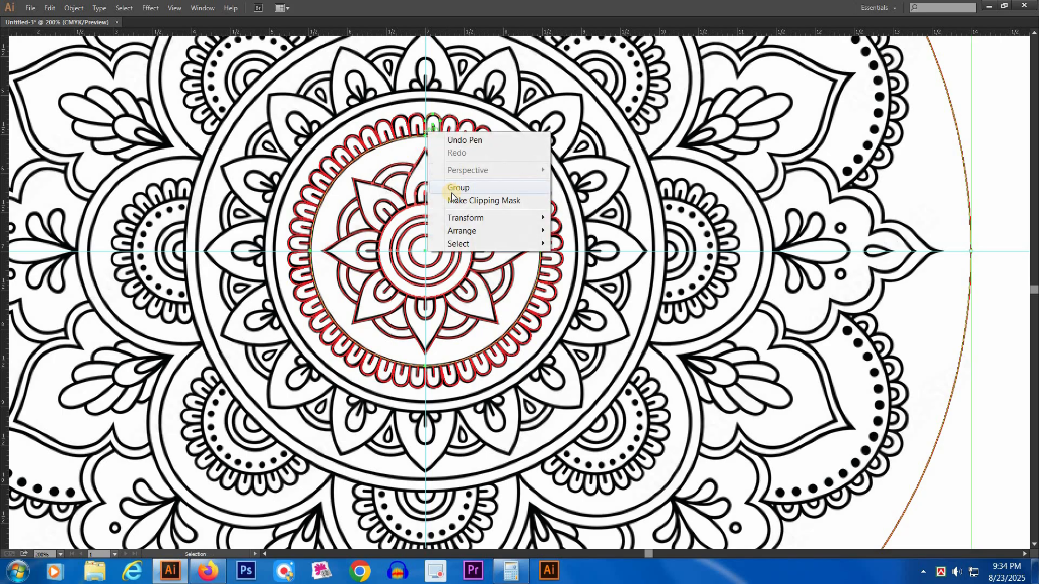
pyautogui.click(458, 189)
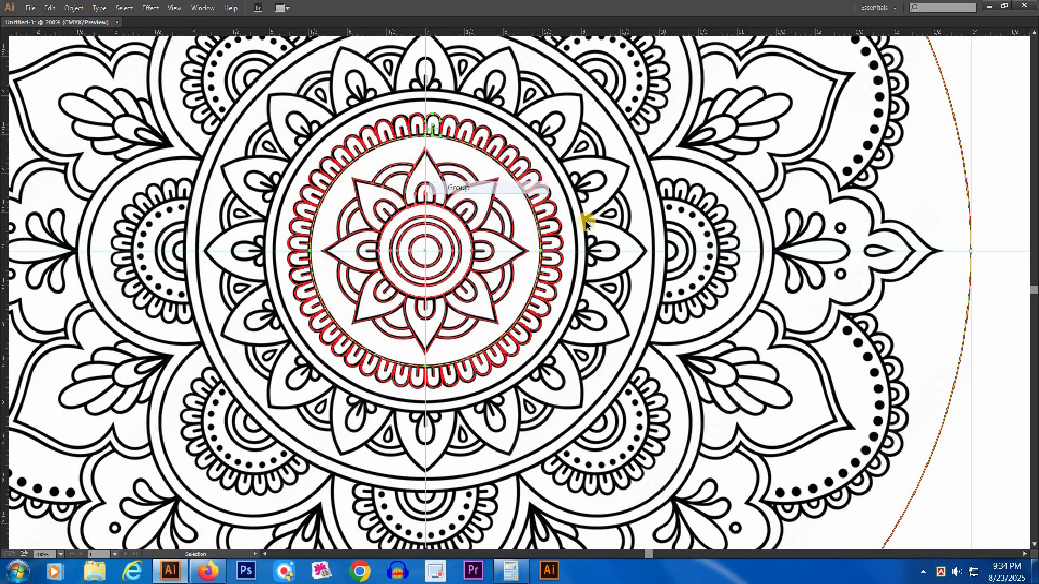
pyautogui.click(994, 489)
# Step: Lock the scallop layer and target a new empty layer, Layer 4, above it
pyautogui.press('Tab')
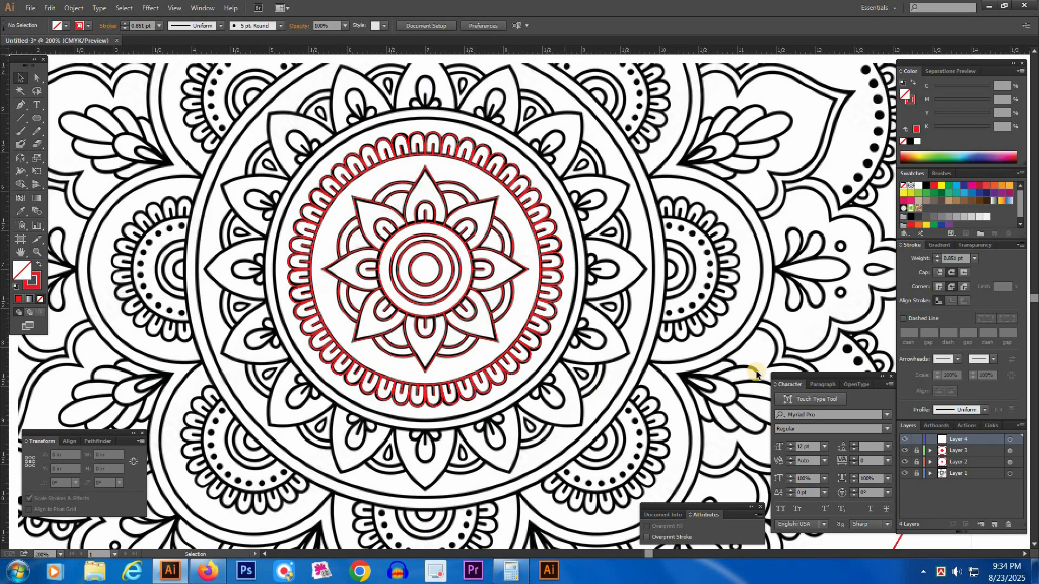
pyautogui.press('space')
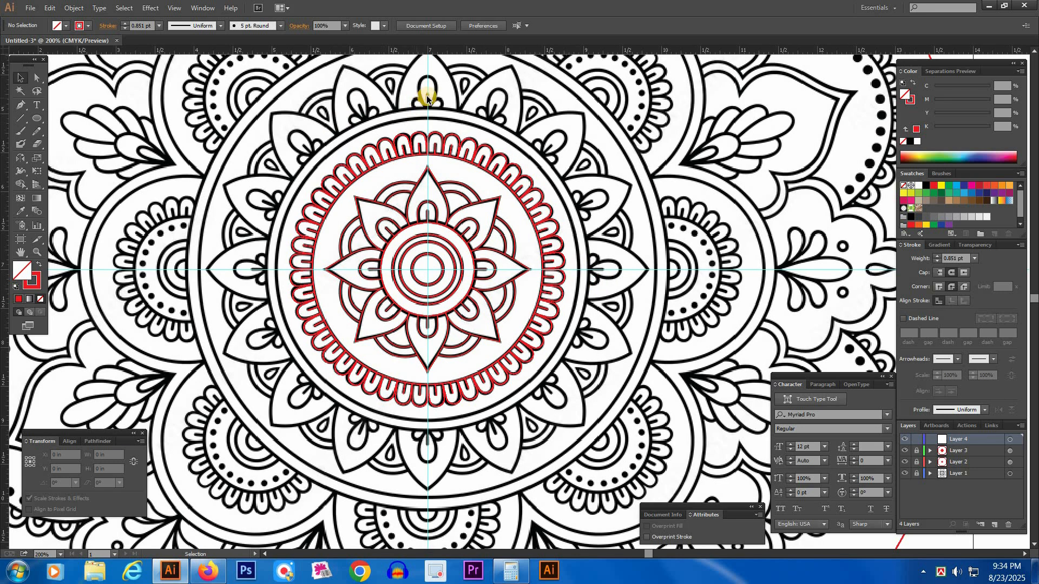
pyautogui.press('space')
pyautogui.moveTo(431, 133); pyautogui.dragTo(434, 152)
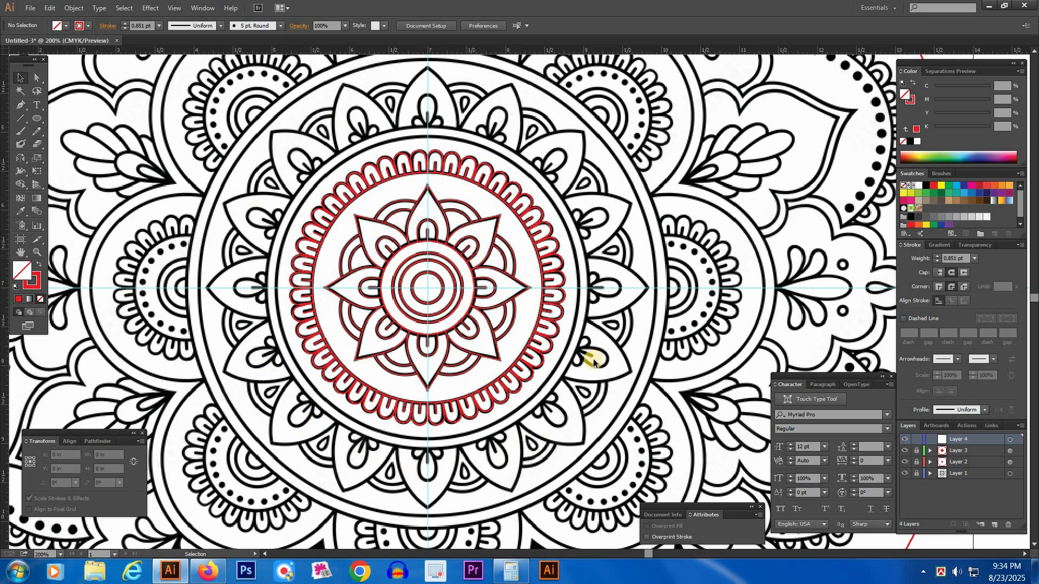
pyautogui.click(1009, 440)
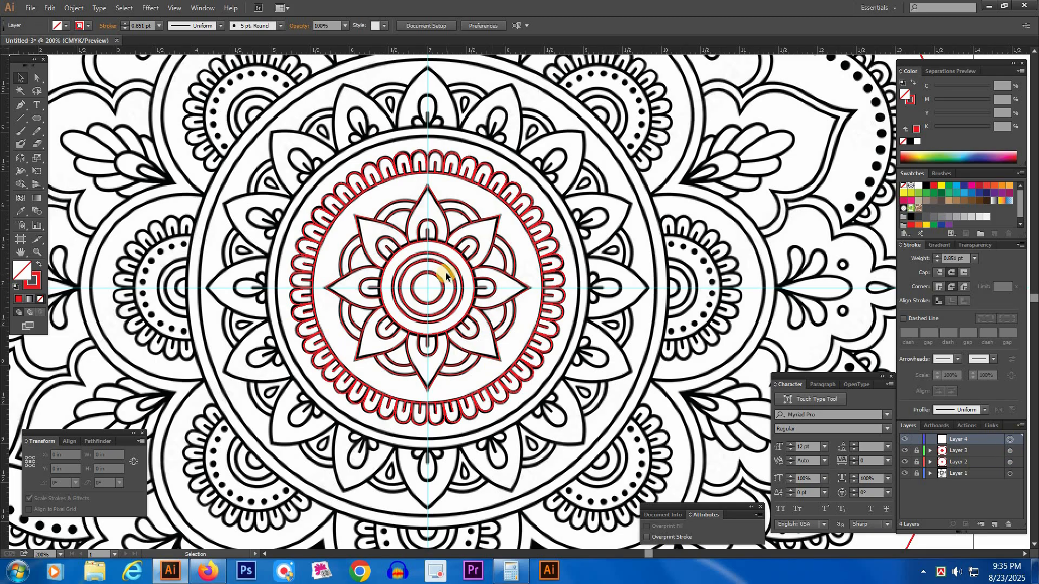
# Step: Draw a circle from the guide intersection and enlarge it to 14 by 14 in, matching the outer circle
pyautogui.press('l')
pyautogui.moveTo(427, 287); pyautogui.dragTo(660, 426)
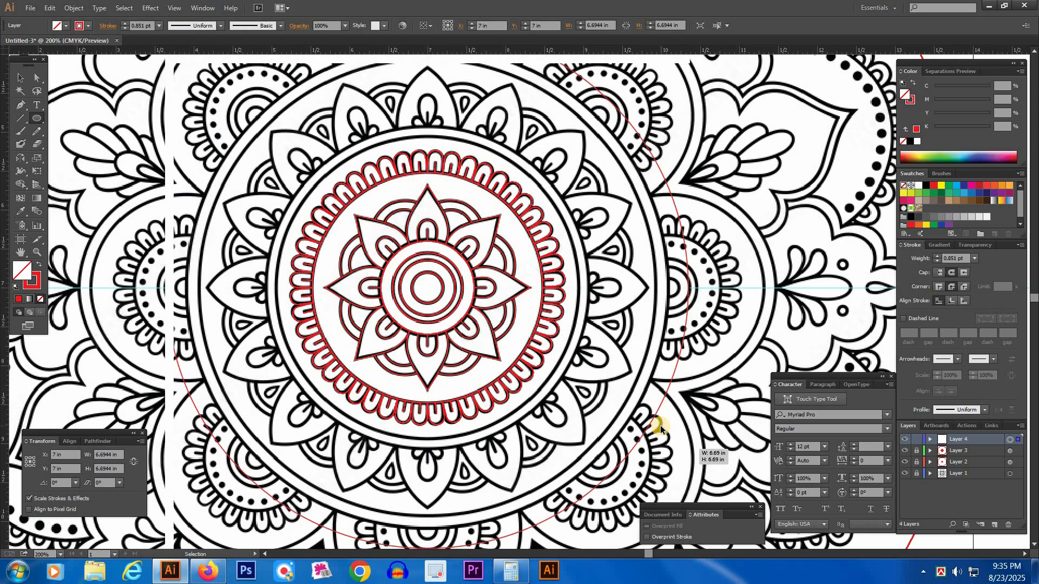
pyautogui.hotkey('ctrl', '-')
pyautogui.hotkey('ctrl', '-')
pyautogui.hotkey('ctrl', '-')
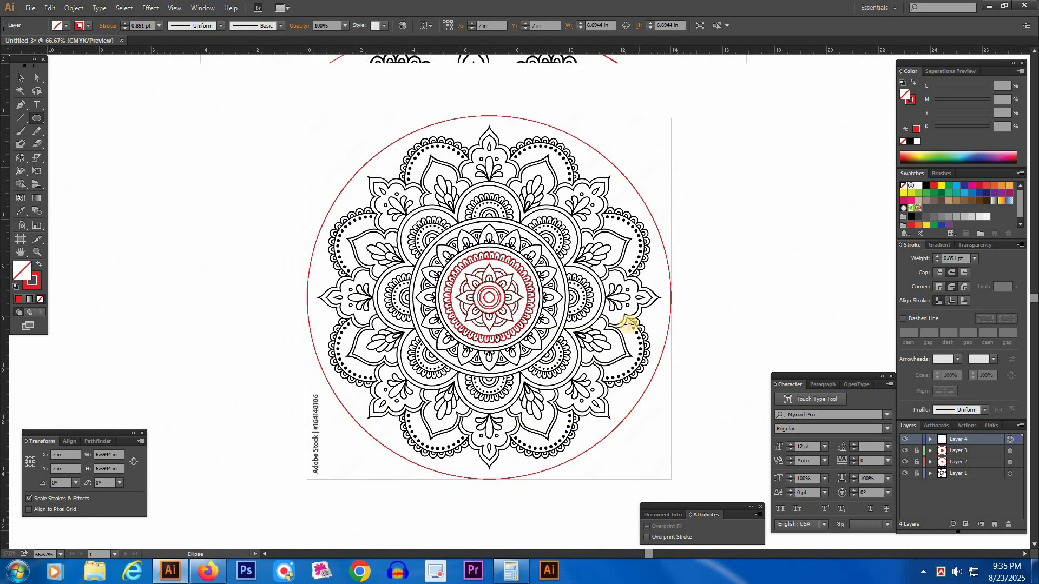
pyautogui.press('v')
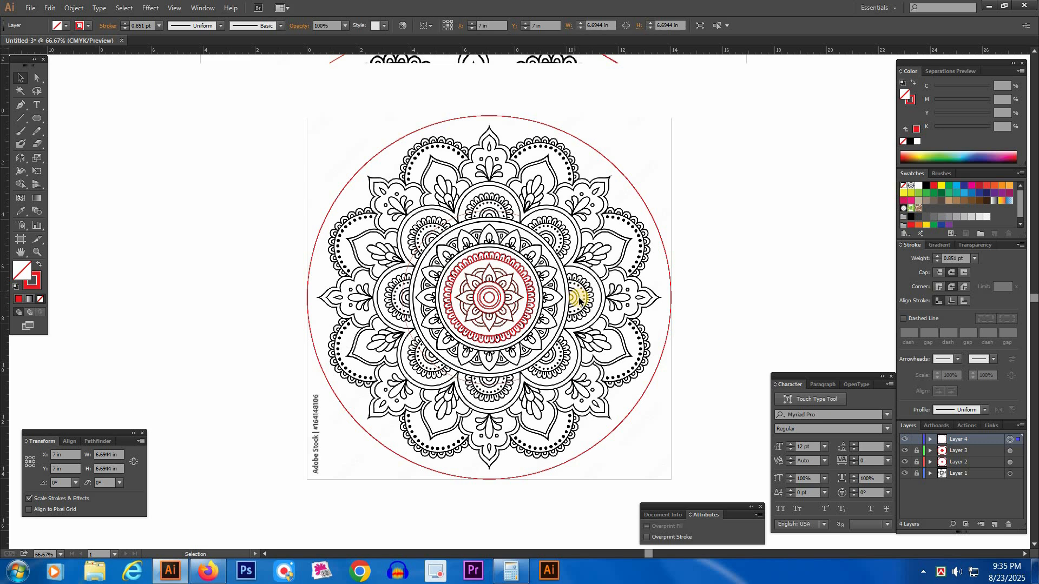
pyautogui.moveTo(578, 297); pyautogui.dragTo(660, 327)
# Step: Apply a Transform effect to Layer 4 with a rotation angle of 360/16 degrees for the petal ring
pyautogui.hotkey('ctrl', 'space')
pyautogui.moveTo(388, 164); pyautogui.dragTo(647, 388)
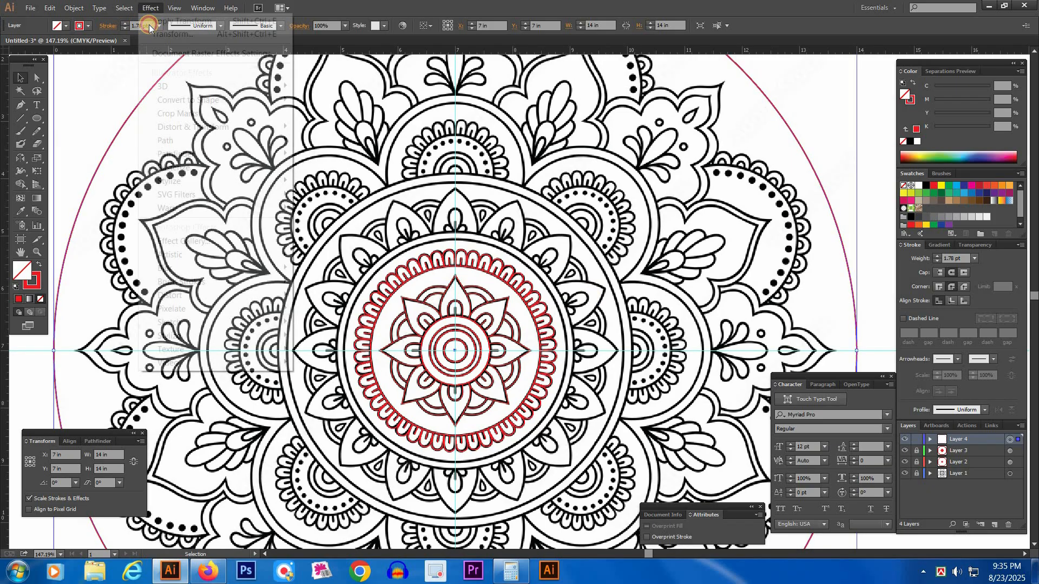
pyautogui.click(149, 8)
pyautogui.moveTo(205, 132)
pyautogui.click(355, 170)
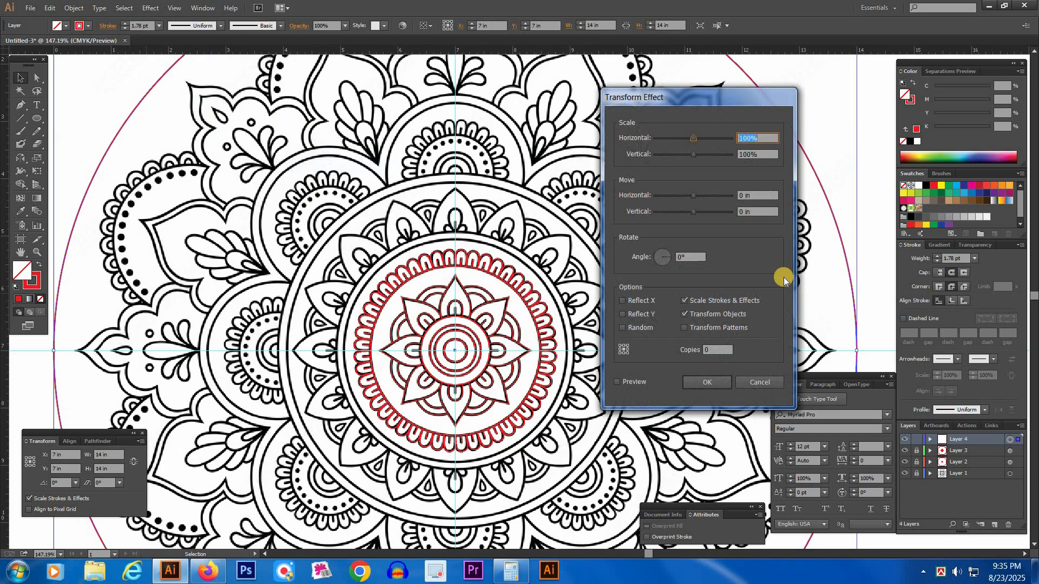
pyautogui.click(689, 258)
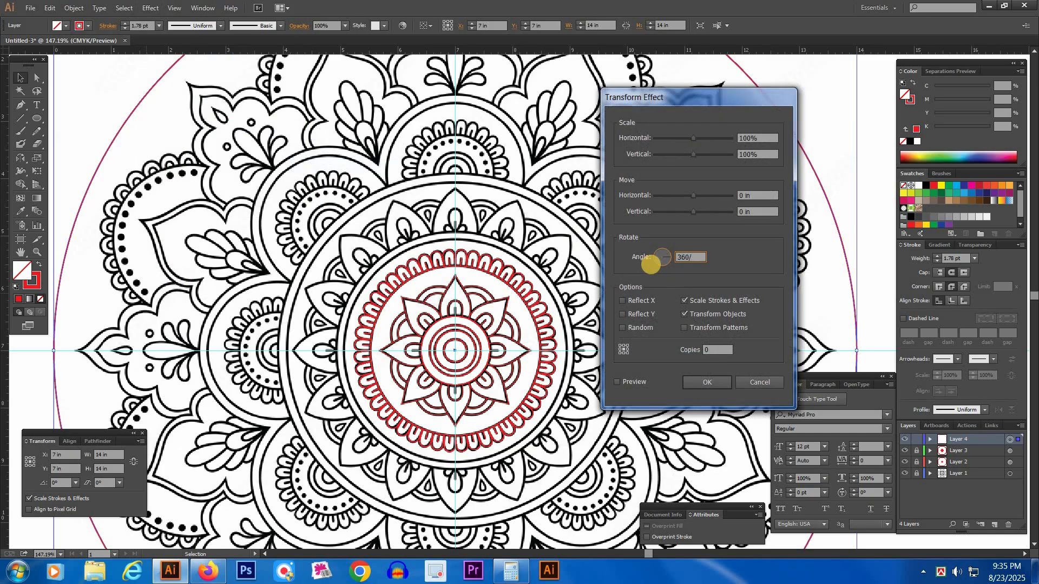
pyautogui.write('360/16')
pyautogui.press('Tab')
pyautogui.press('Return')
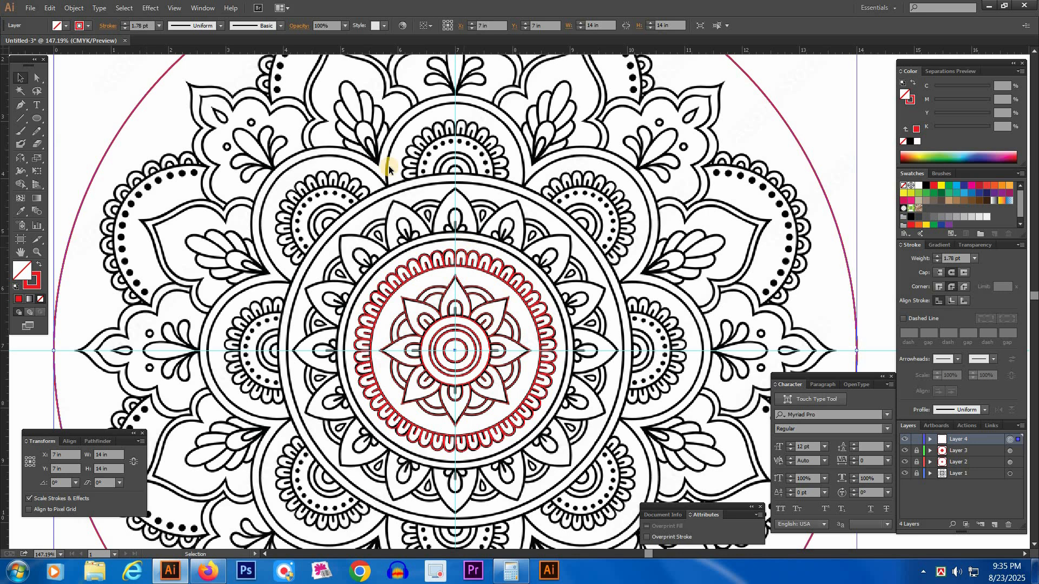
# Step: Try tracing the right side of the outer petal on the vertical guide with the Pen tool, and undo the segment
pyautogui.hotkey('ctrl', 'space')
pyautogui.moveTo(342, 153); pyautogui.dragTo(628, 343)
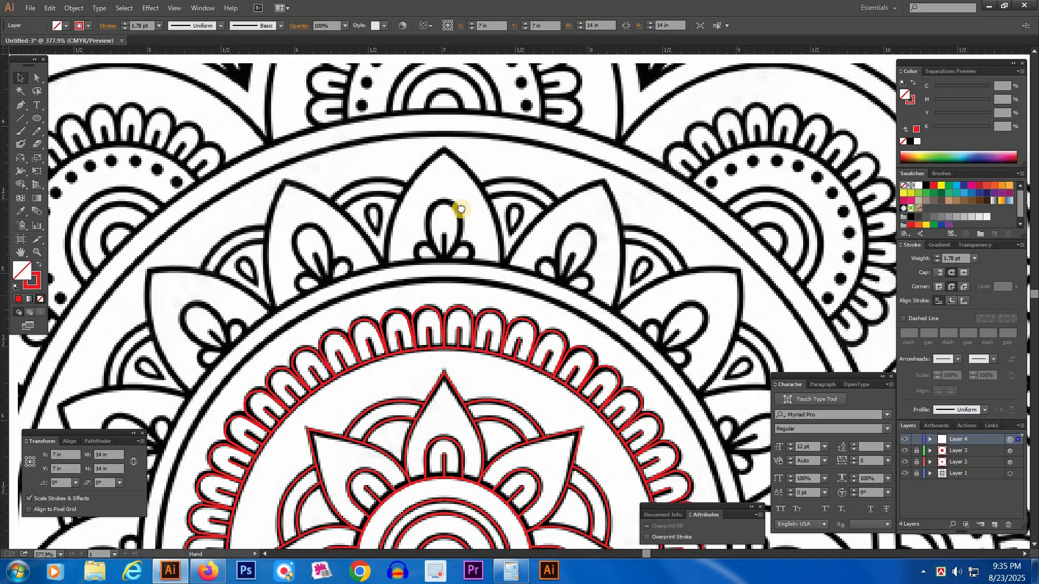
pyautogui.press('p')
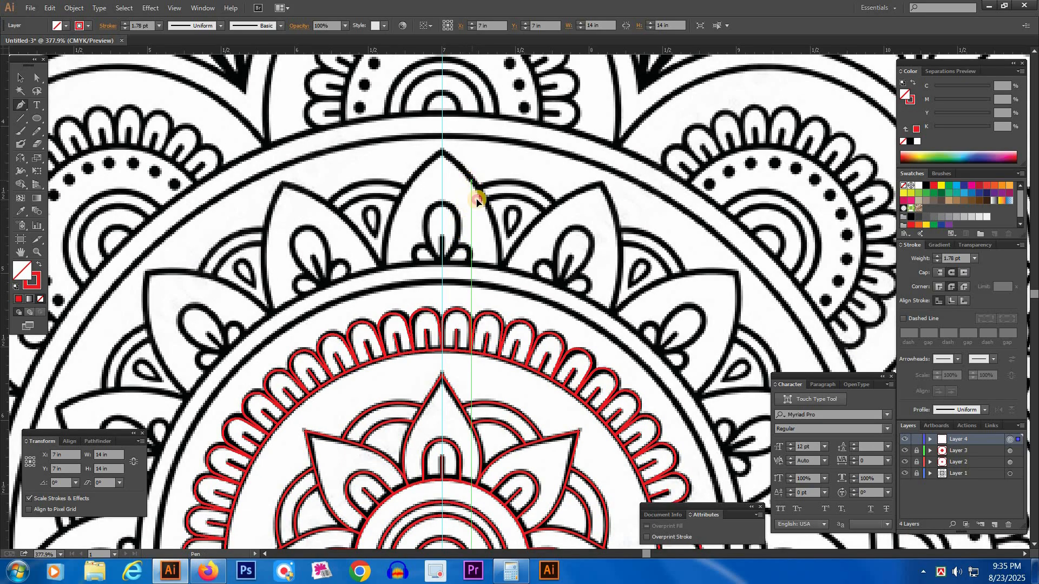
pyautogui.click(477, 269)
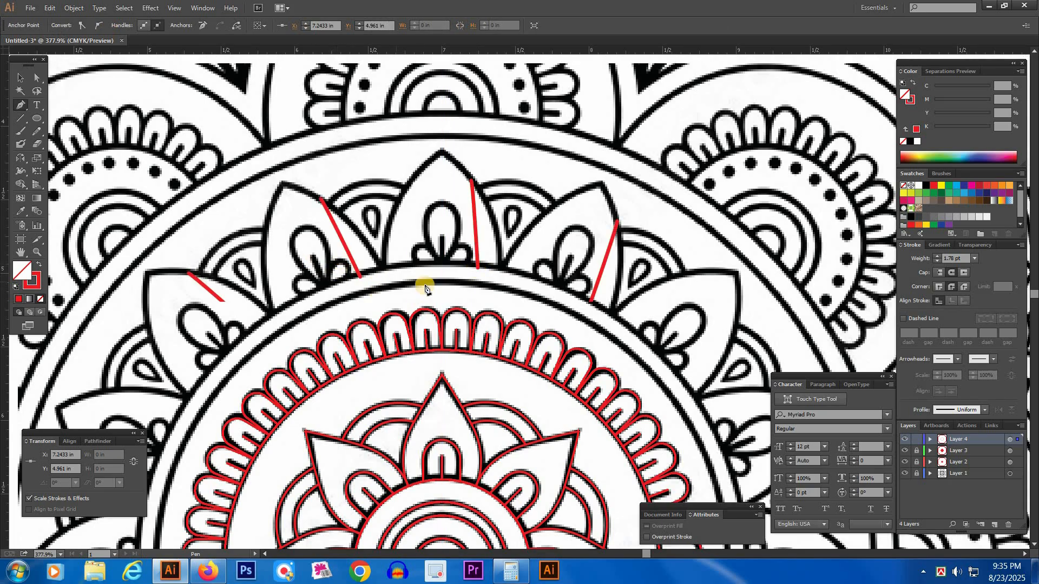
pyautogui.press('ctrl')
pyautogui.hotkey('ctrl', 'z')
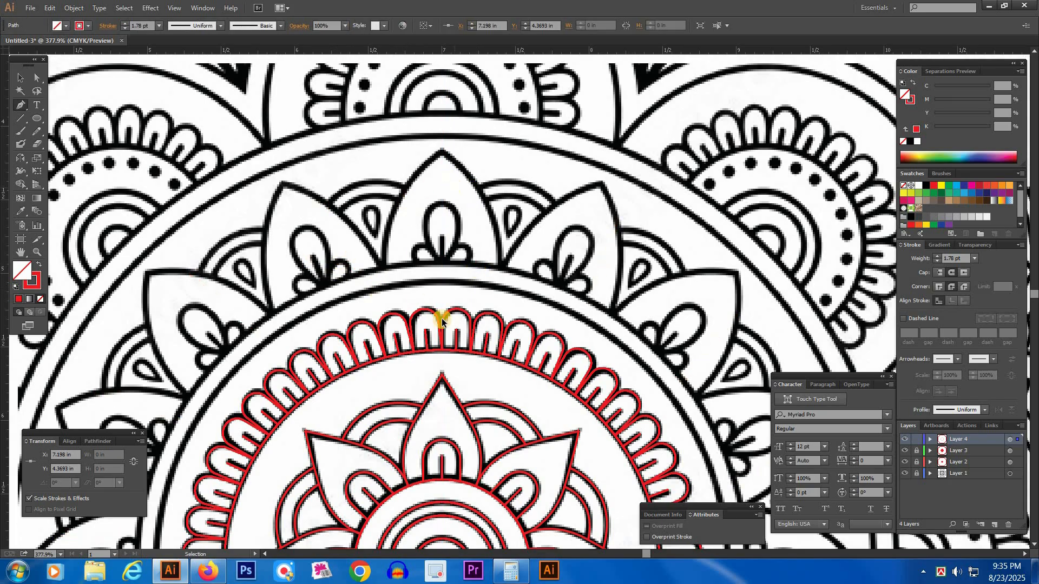
pyautogui.hotkey('ctrl', '-')
pyautogui.hotkey('ctrl', '-')
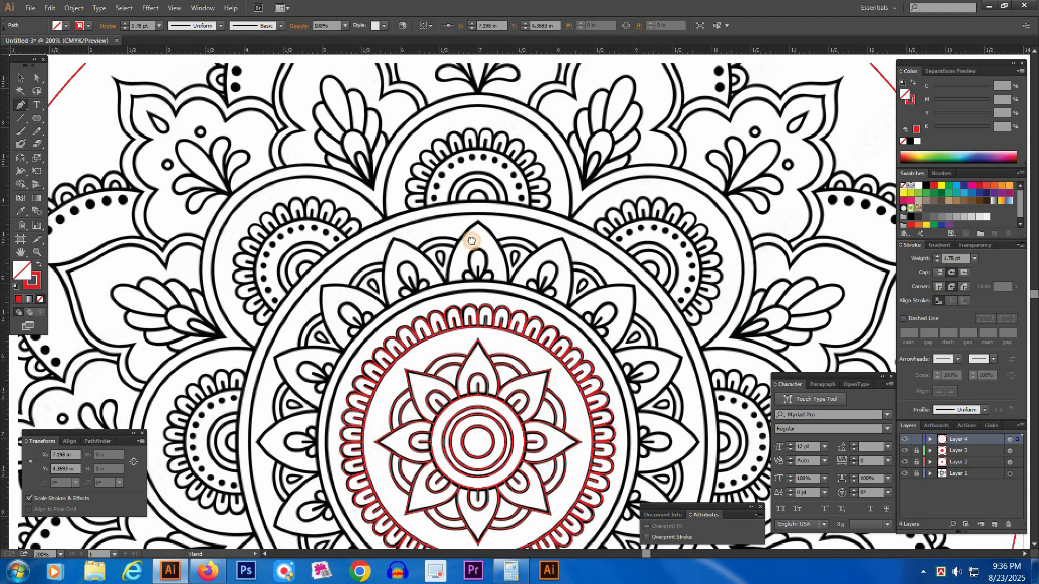
# Step: Draw a circle from the guide intersection and enlarge it to about 3.88 in across, matching the inner line around the scallop ring
pyautogui.moveTo(468, 217); pyautogui.dragTo(468, 213)
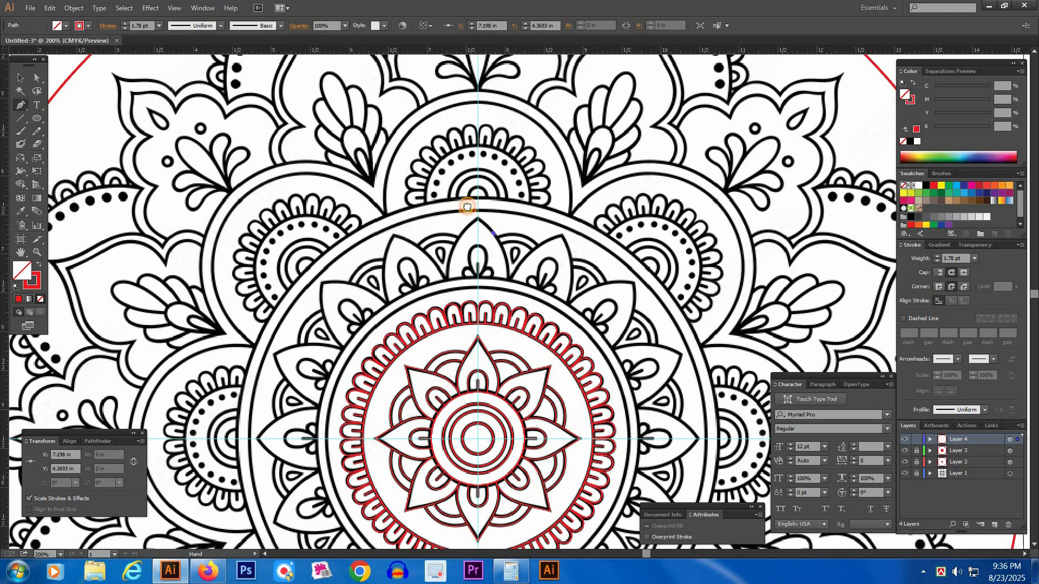
pyautogui.moveTo(540, 434); pyautogui.dragTo(489, 249)
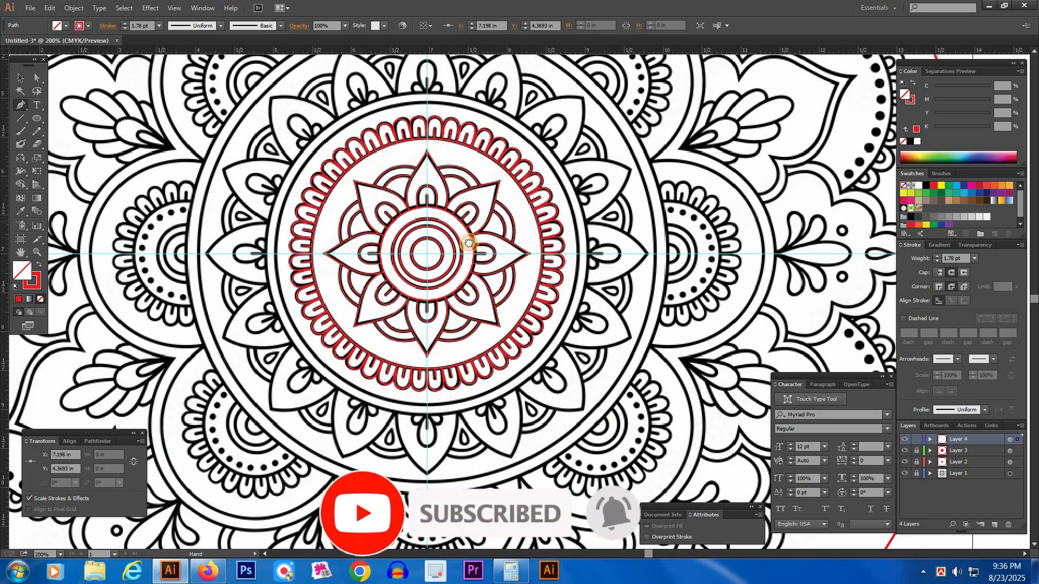
pyautogui.moveTo(466, 253); pyautogui.dragTo(569, 402)
pyautogui.press('l')
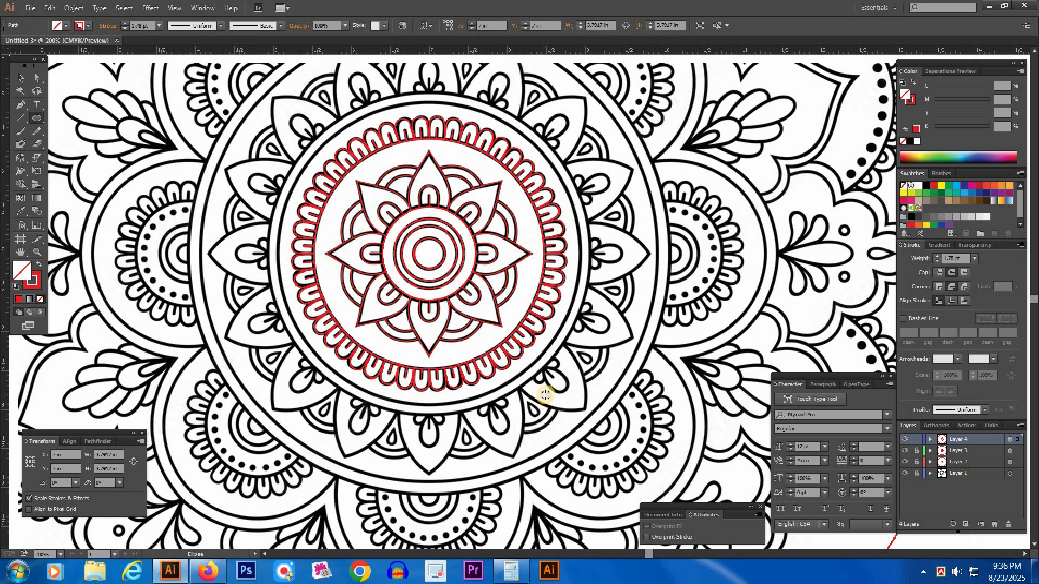
pyautogui.press('v')
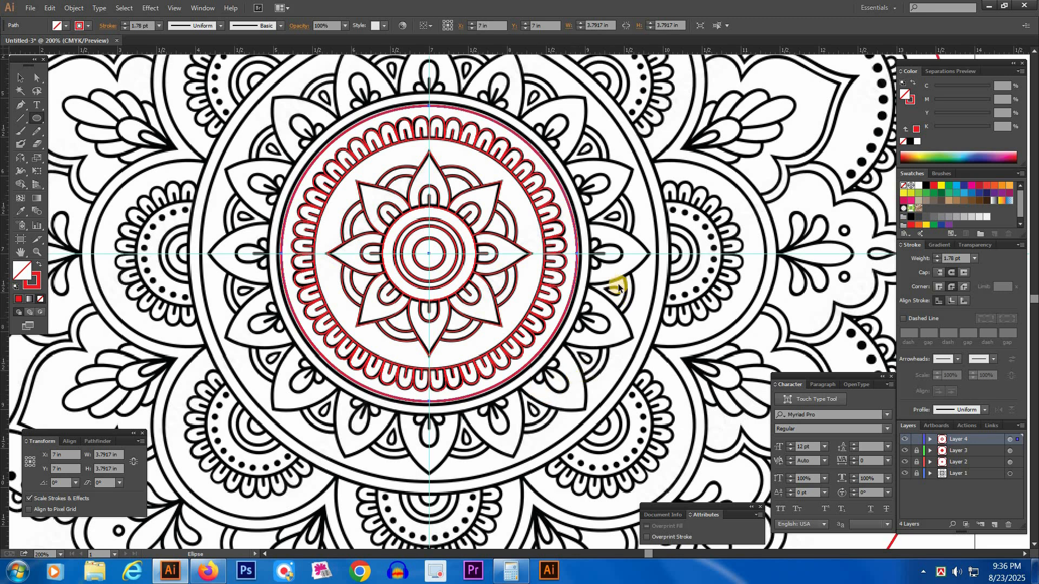
pyautogui.moveTo(198, 158); pyautogui.dragTo(740, 367)
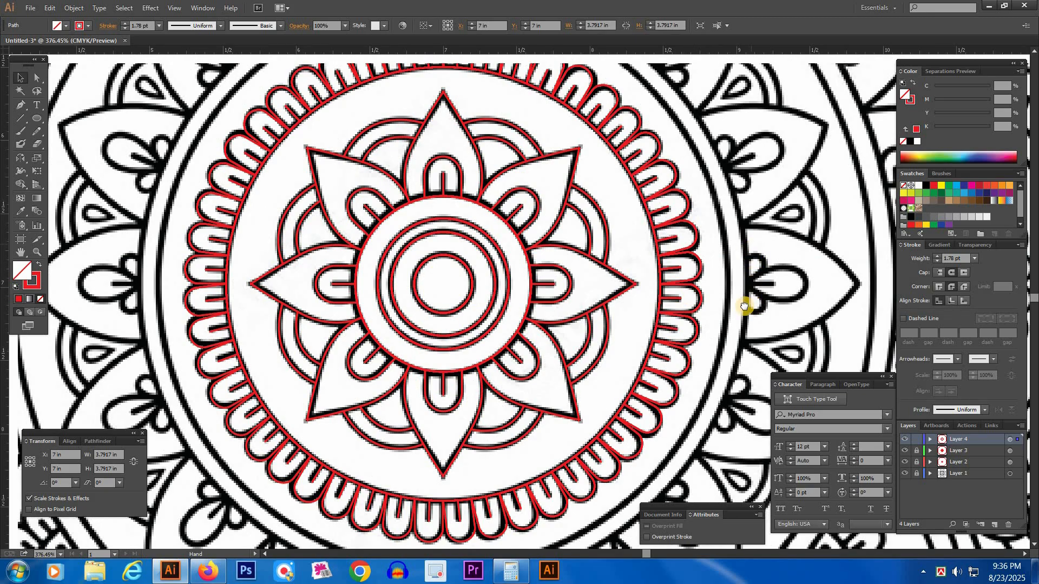
pyautogui.moveTo(745, 306); pyautogui.dragTo(724, 293)
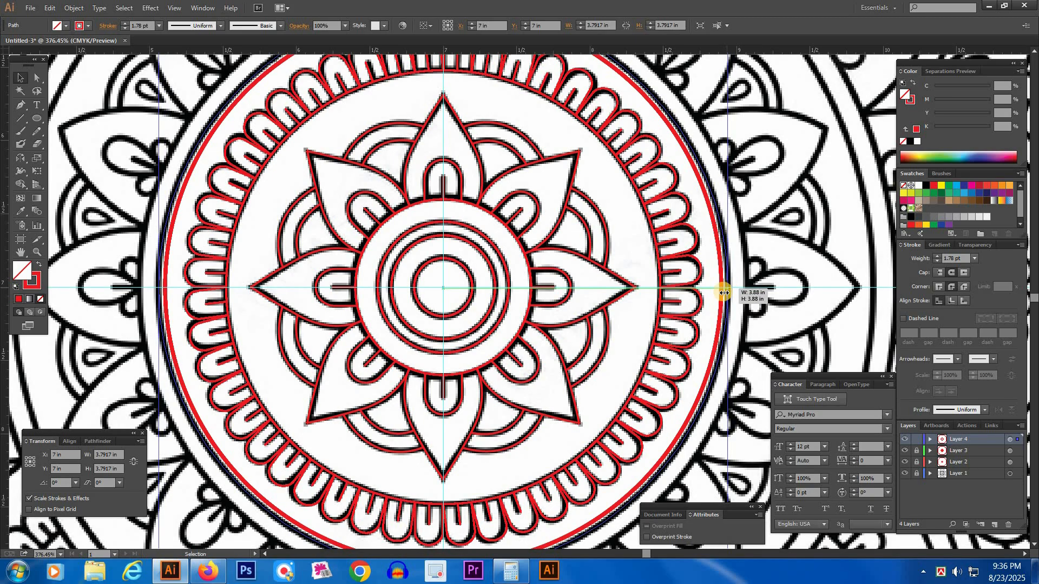
pyautogui.moveTo(725, 293); pyautogui.dragTo(724, 293)
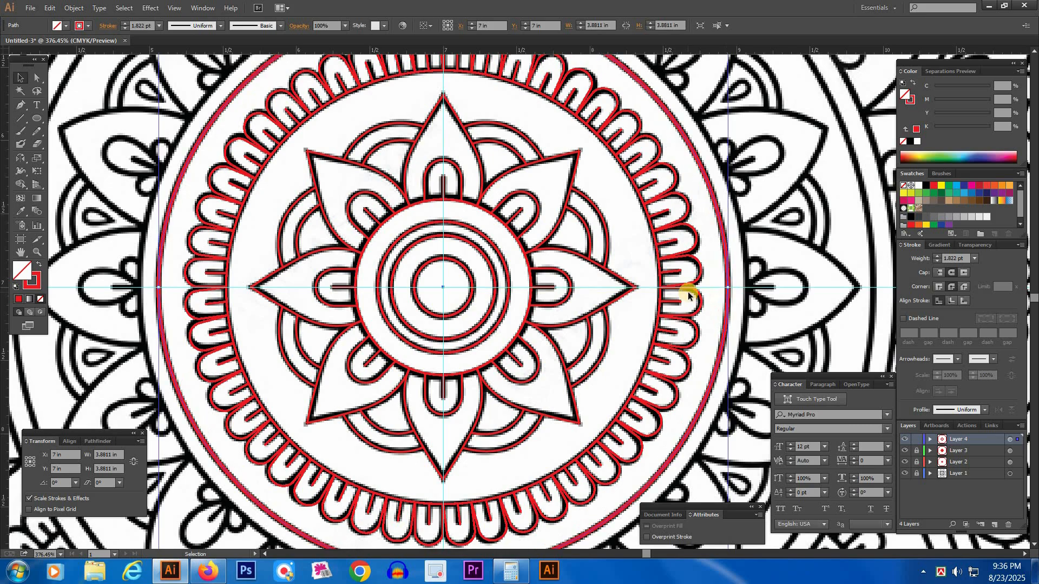
# Step: Duplicate the circle concentrically and enlarge the copy to about 4.13 in, matching the outer line around the scallop ring
pyautogui.press('a')
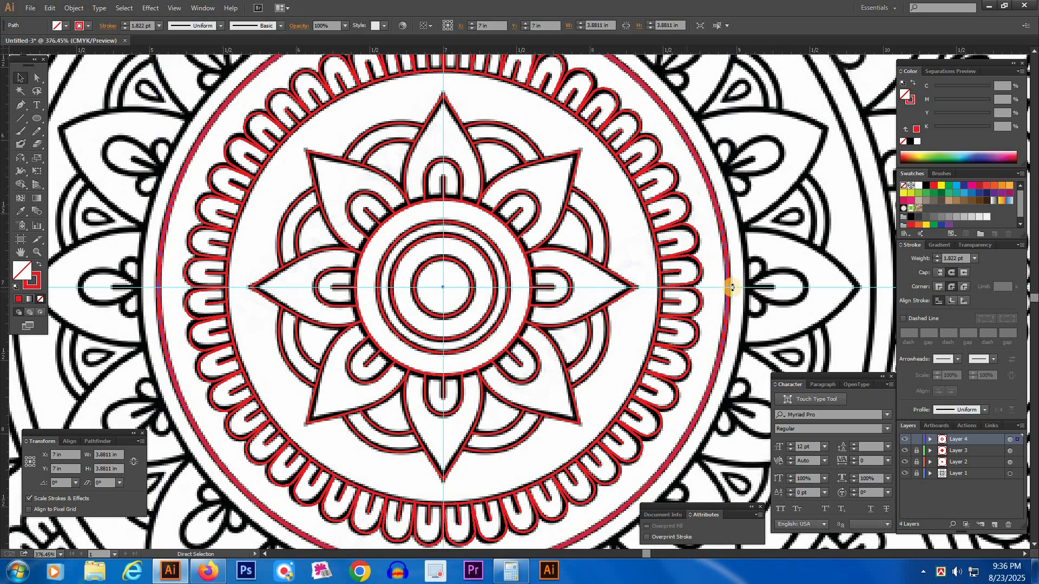
pyautogui.moveTo(730, 289); pyautogui.dragTo(730, 290)
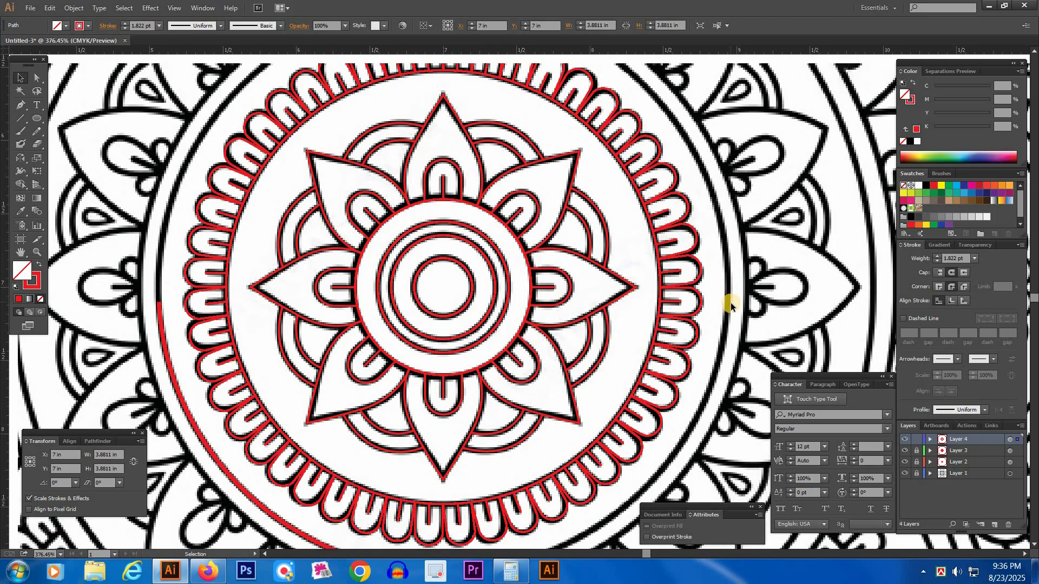
pyautogui.moveTo(733, 294); pyautogui.dragTo(740, 298)
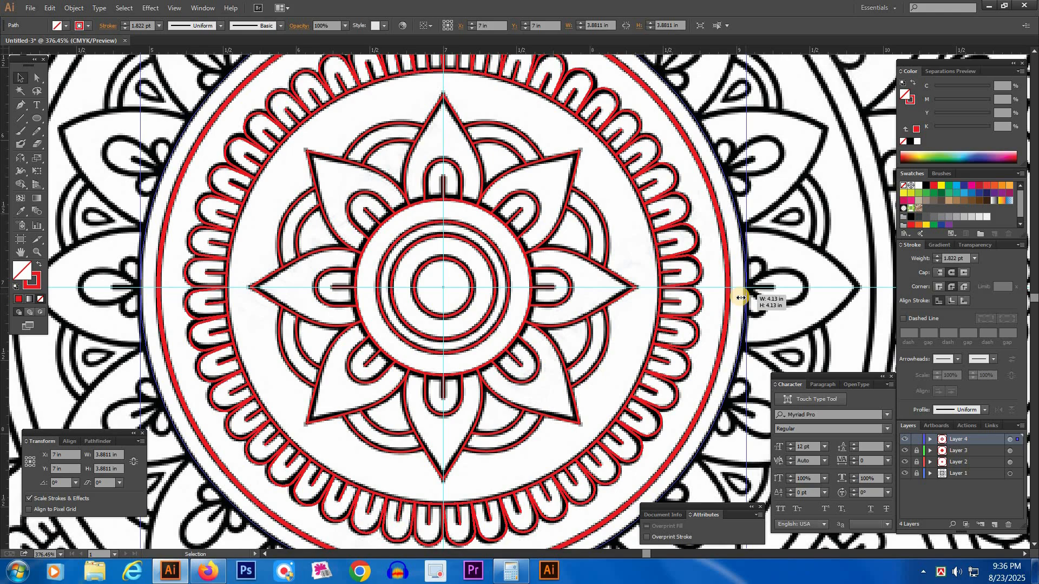
pyautogui.moveTo(739, 295); pyautogui.dragTo(739, 296)
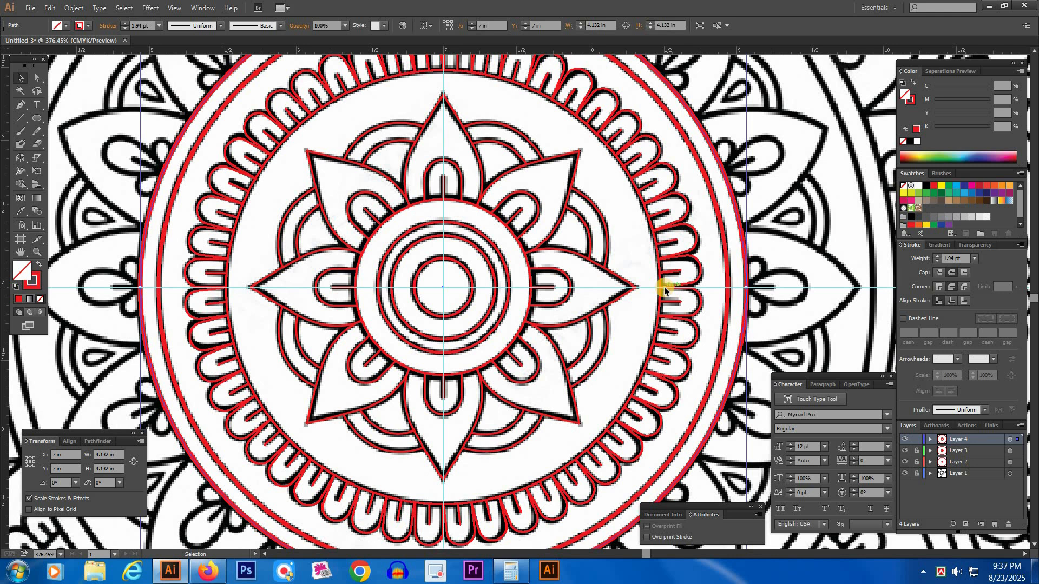
# Step: Try tracing the left side of the petal on the vertical guide with the Pen tool, and undo the attempt
pyautogui.press('space')
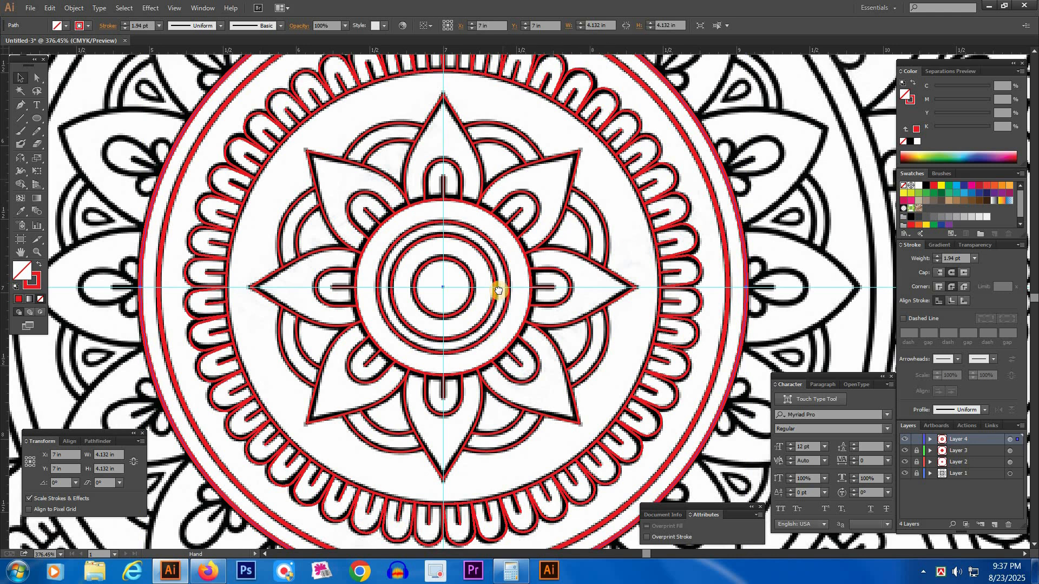
pyautogui.scroll(1, 499, 287)
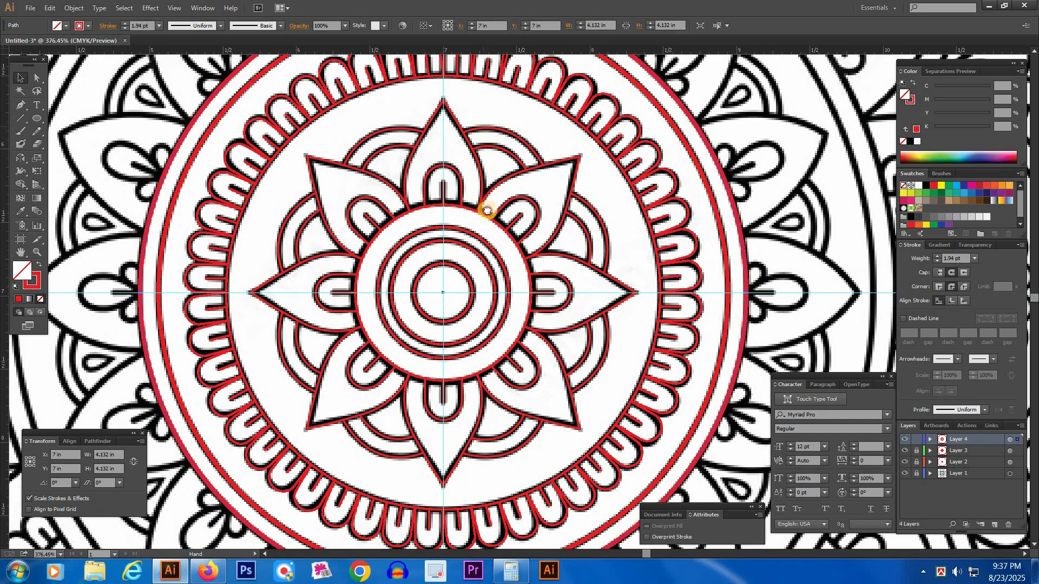
pyautogui.scroll(1, 490, 273)
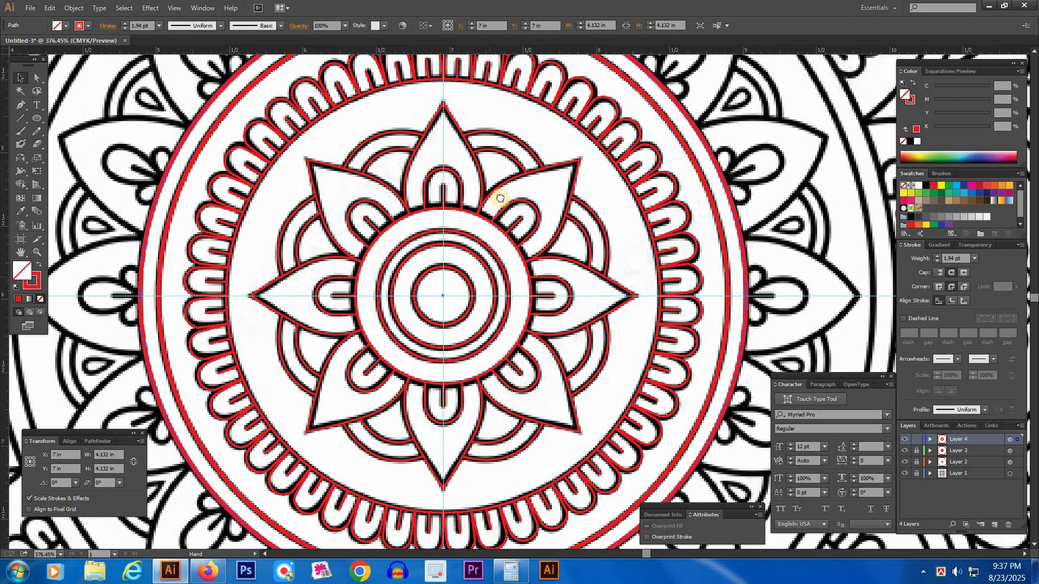
pyautogui.scroll(3, 500, 198)
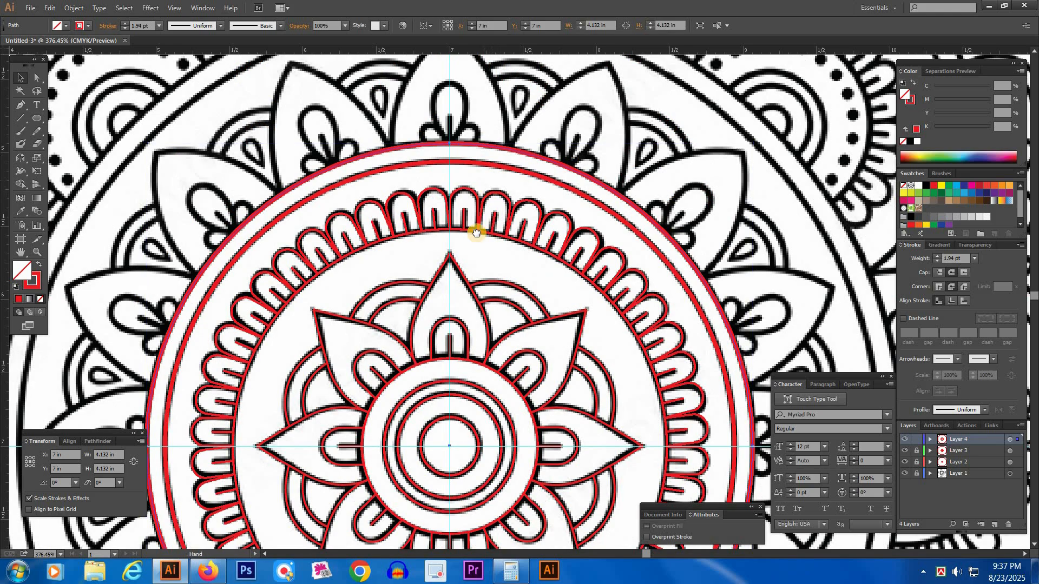
pyautogui.moveTo(472, 284); pyautogui.dragTo(472, 284)
pyautogui.scroll(2, 471, 284)
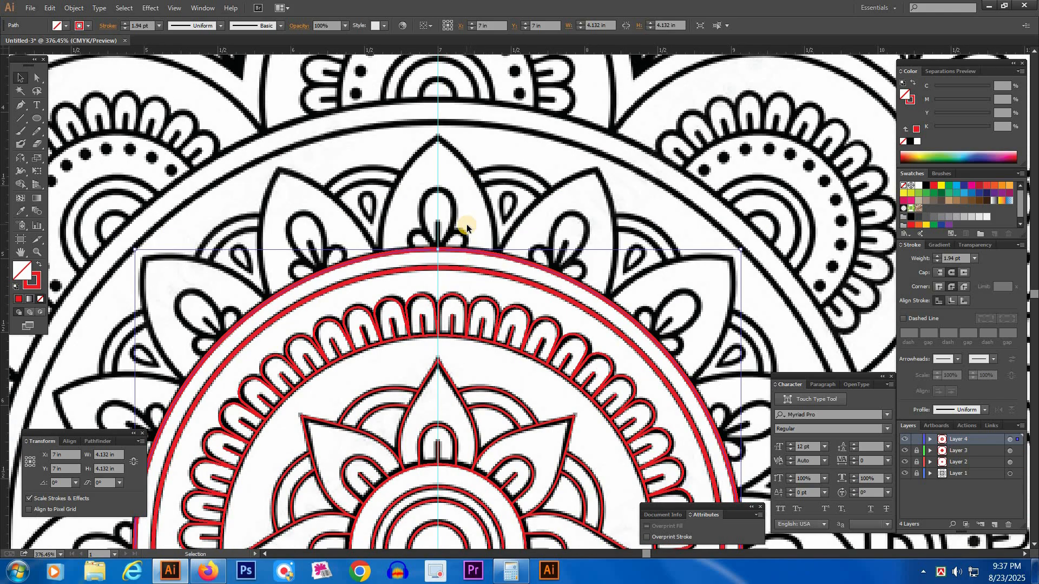
pyautogui.press('p')
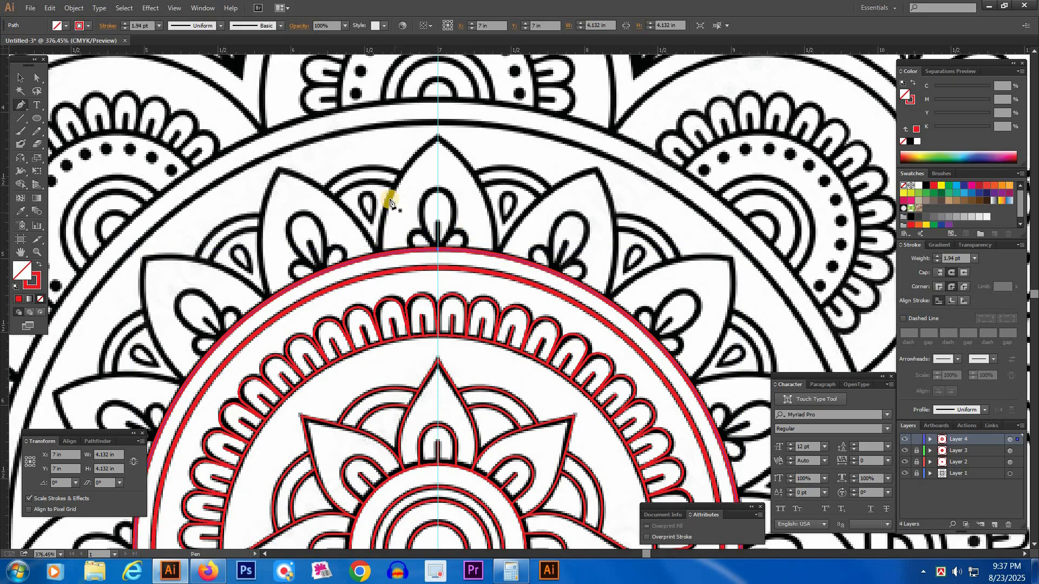
pyautogui.click(381, 258)
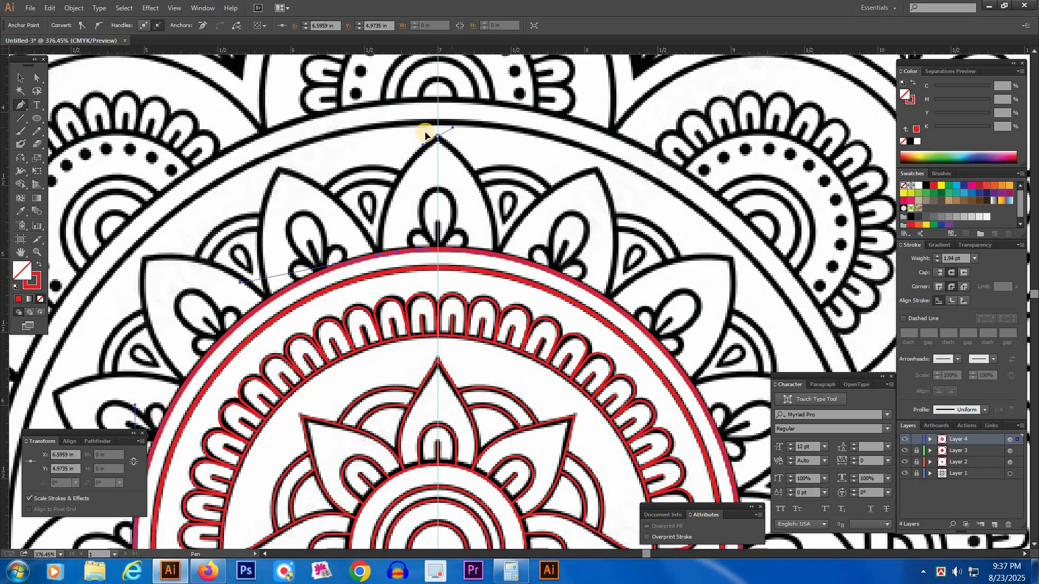
pyautogui.moveTo(448, 148); pyautogui.dragTo(455, 151)
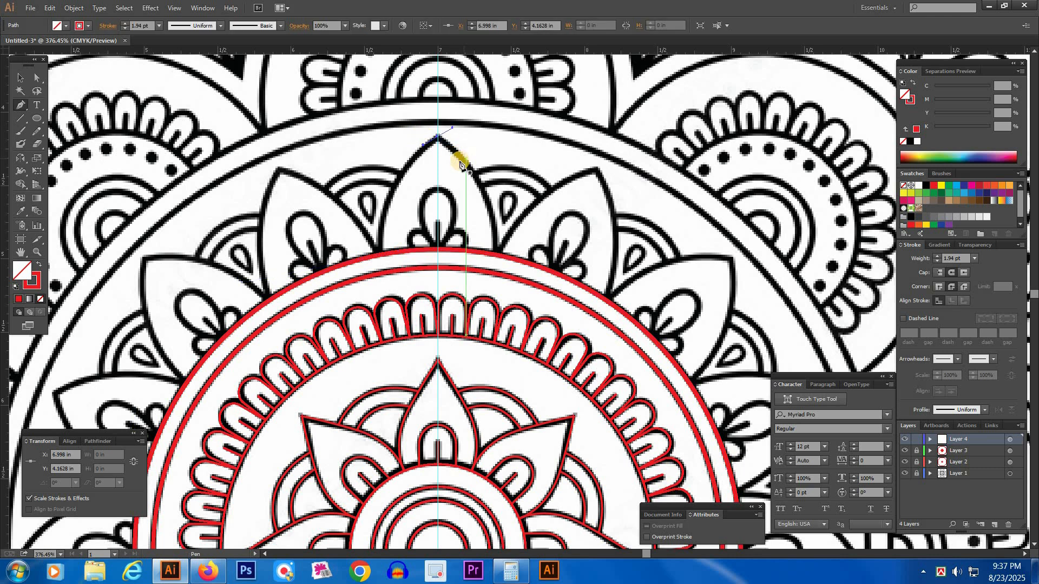
pyautogui.hotkey('ctrl', 'z')
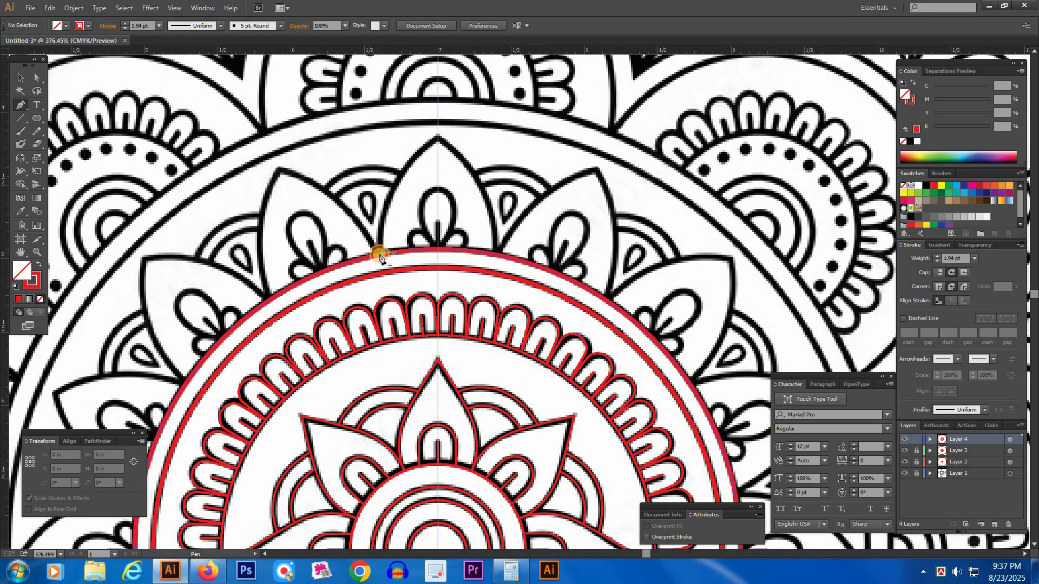
# Step: Trace the left side of the petal on the vertical guide, from its base on the outer circle to its tip, about 0.4 by 0.8 in
pyautogui.click(380, 257)
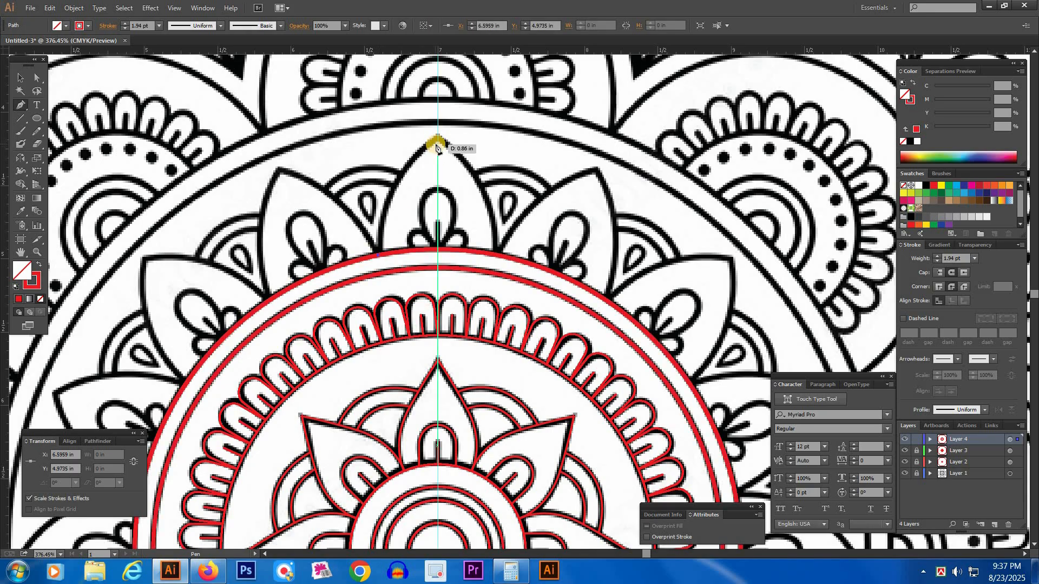
pyautogui.moveTo(438, 140); pyautogui.dragTo(492, 104)
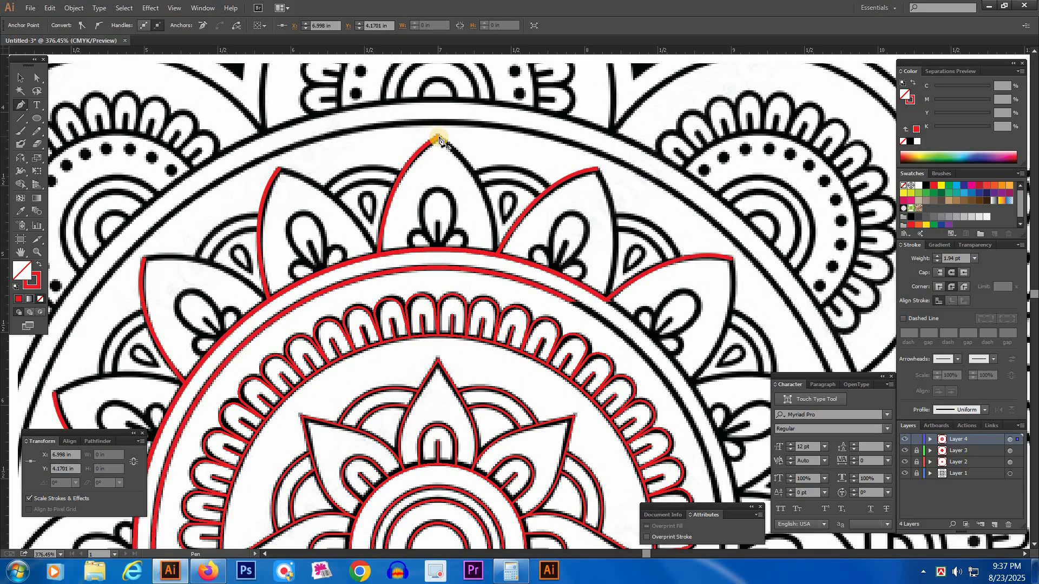
pyautogui.moveTo(439, 141); pyautogui.dragTo(439, 142)
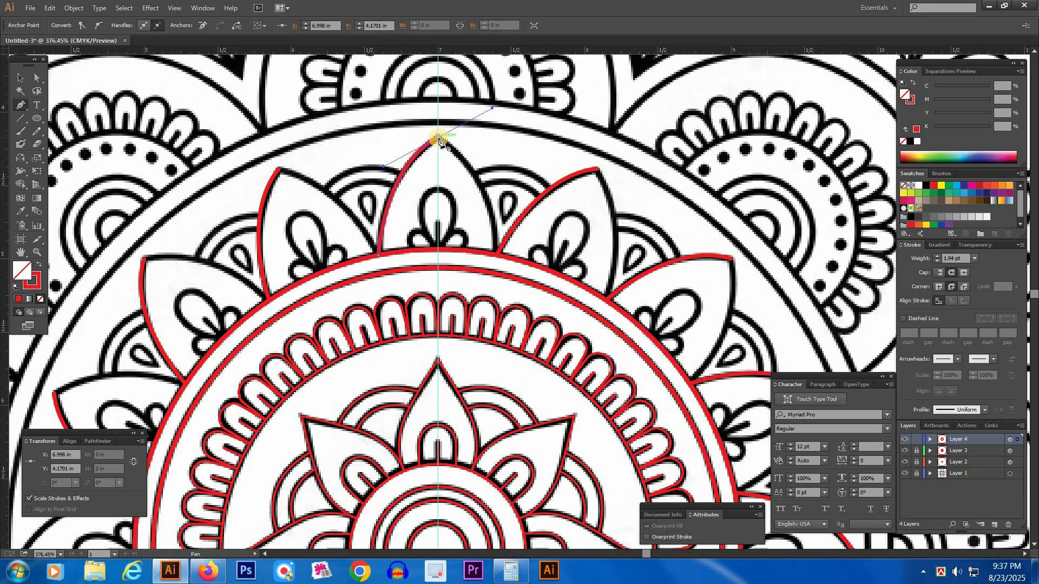
pyautogui.click(438, 139)
pyautogui.keyDown('ctrl'); pyautogui.click(375, 146); pyautogui.keyUp('ctrl')
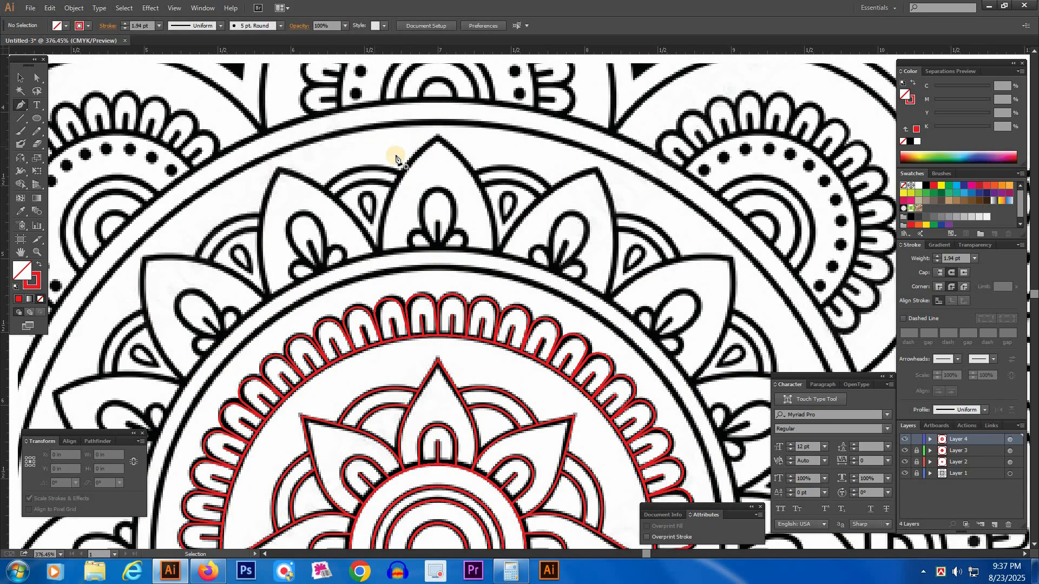
# Step: Copy the petal's left side, reflect the copy across the vertical axis, and move it to meet the original at the tip
pyautogui.press('v')
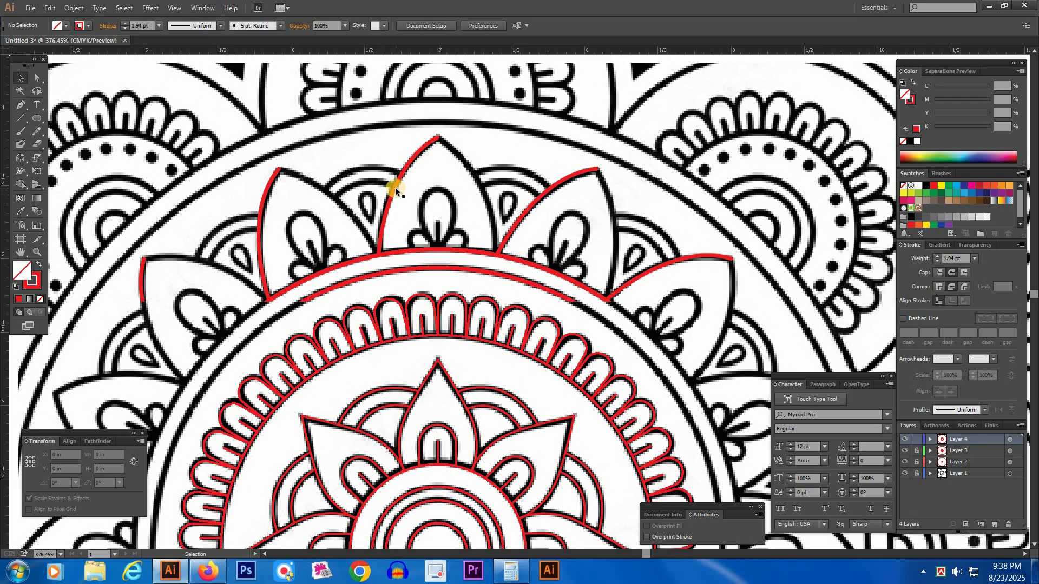
pyautogui.moveTo(395, 187); pyautogui.dragTo(472, 197)
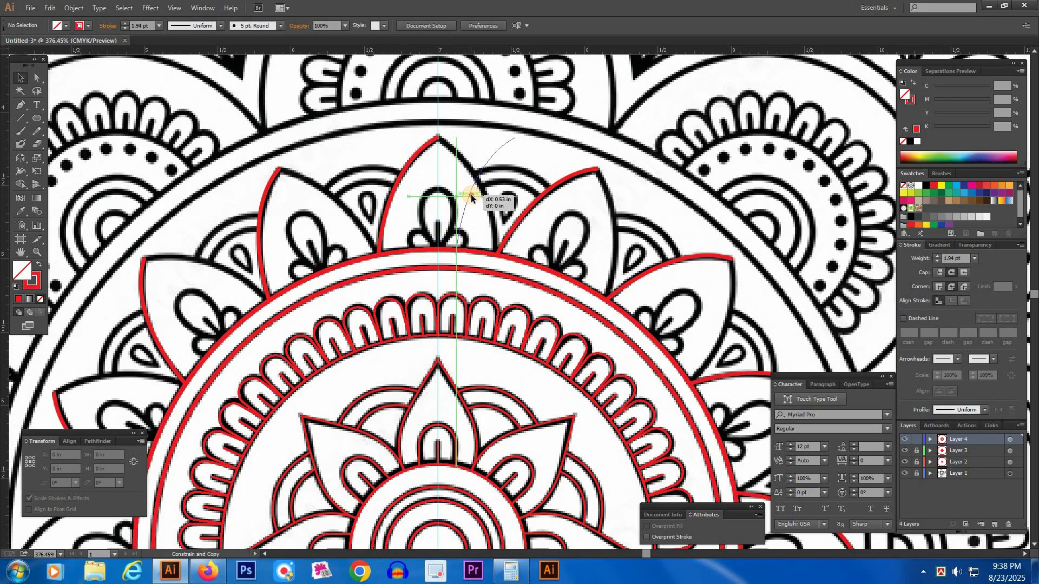
pyautogui.rightClick(471, 193)
pyautogui.moveTo(523, 349)
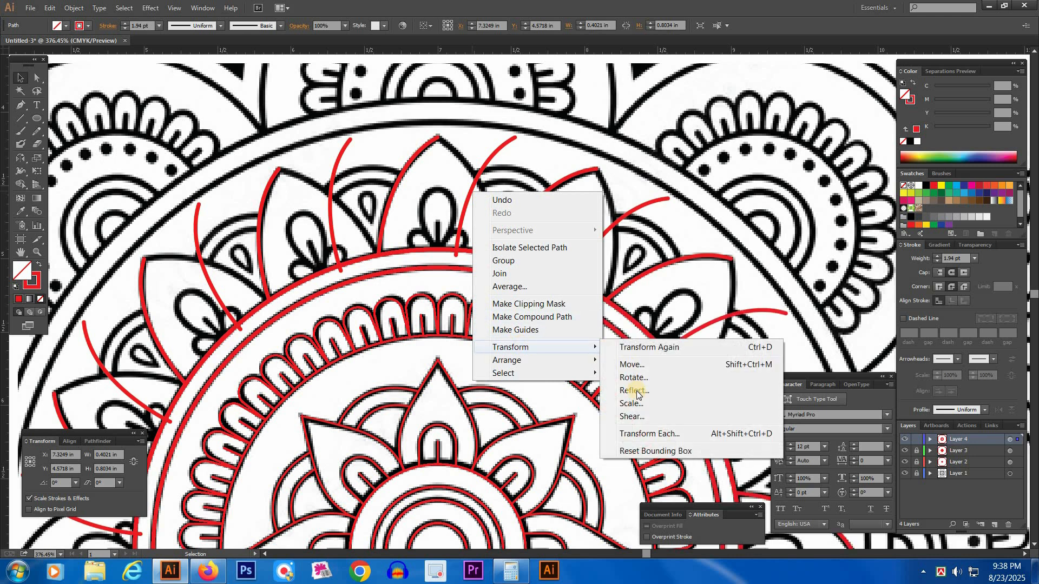
pyautogui.click(635, 393)
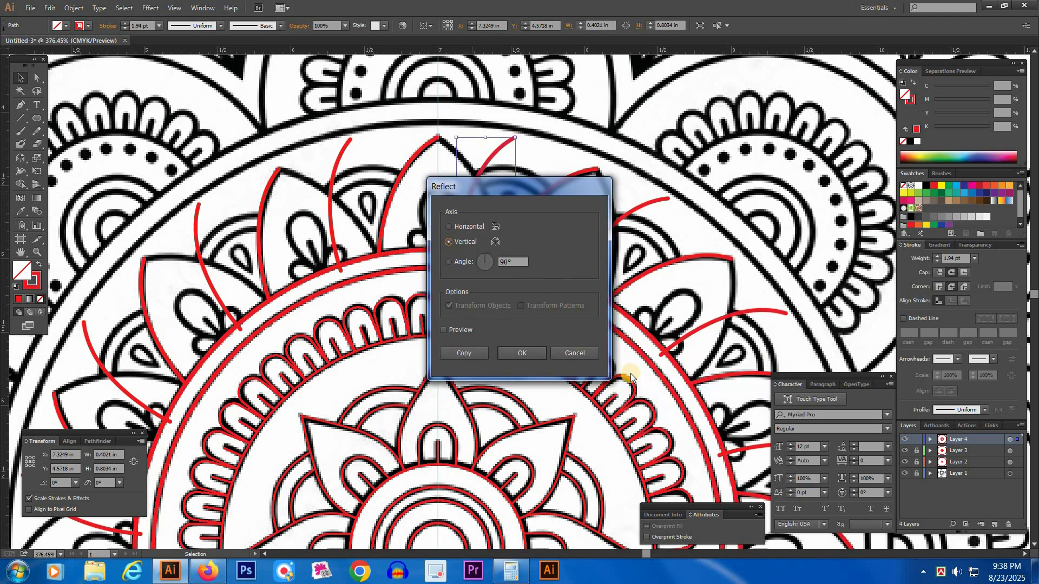
pyautogui.press('Return')
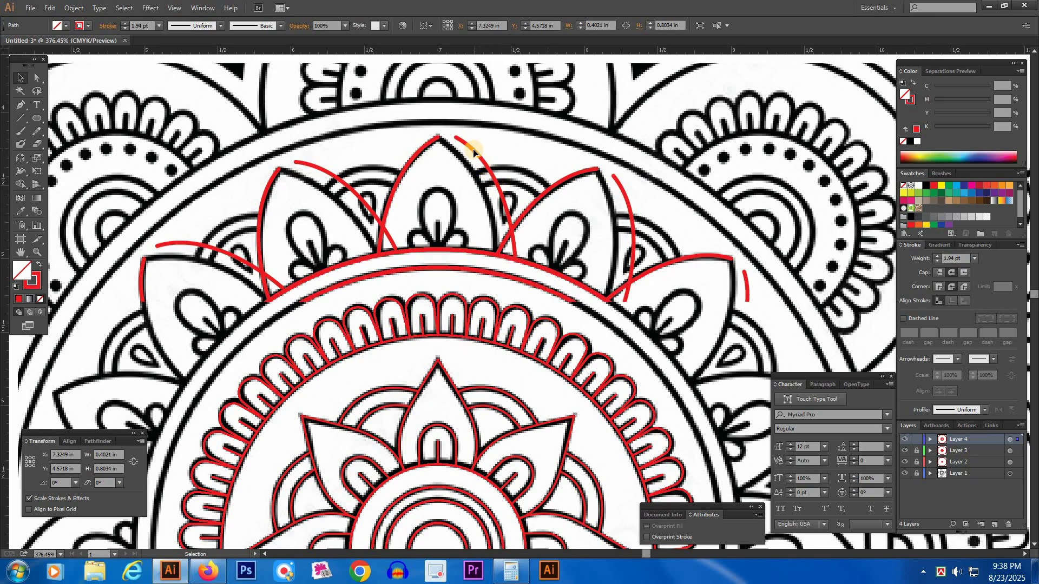
pyautogui.moveTo(473, 151); pyautogui.dragTo(448, 163)
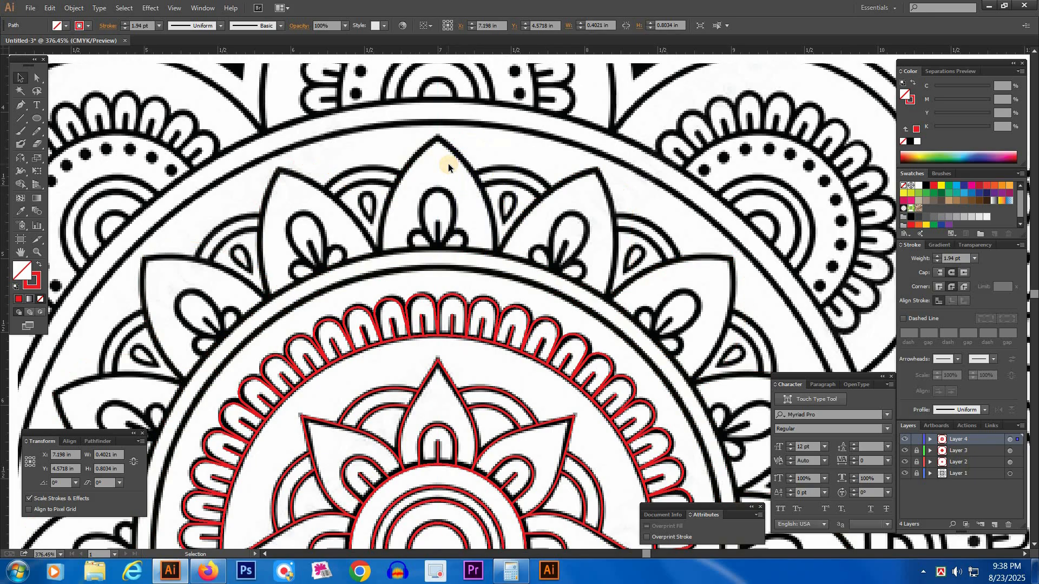
# Step: Join the petal's two side curves at their shared tip on the vertical guide and deselect the petal
pyautogui.press('a')
pyautogui.click(438, 137)
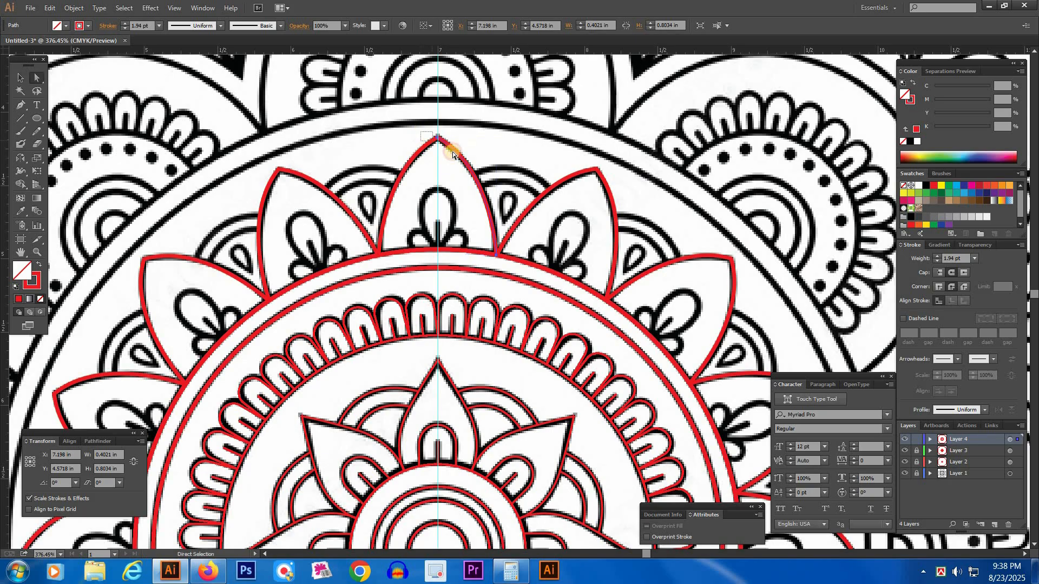
pyautogui.rightClick(460, 142)
pyautogui.click(483, 203)
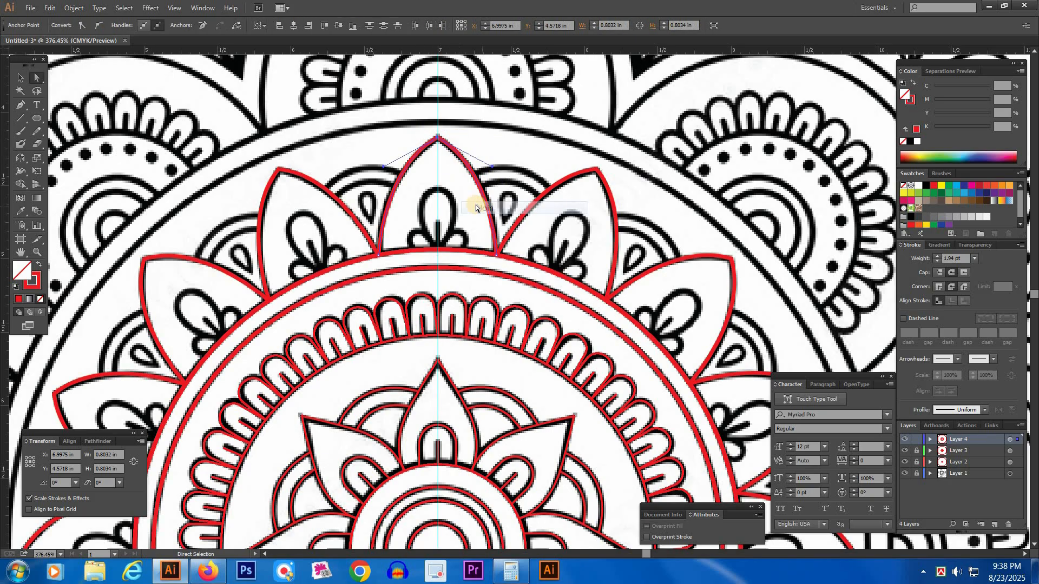
pyautogui.click(468, 207)
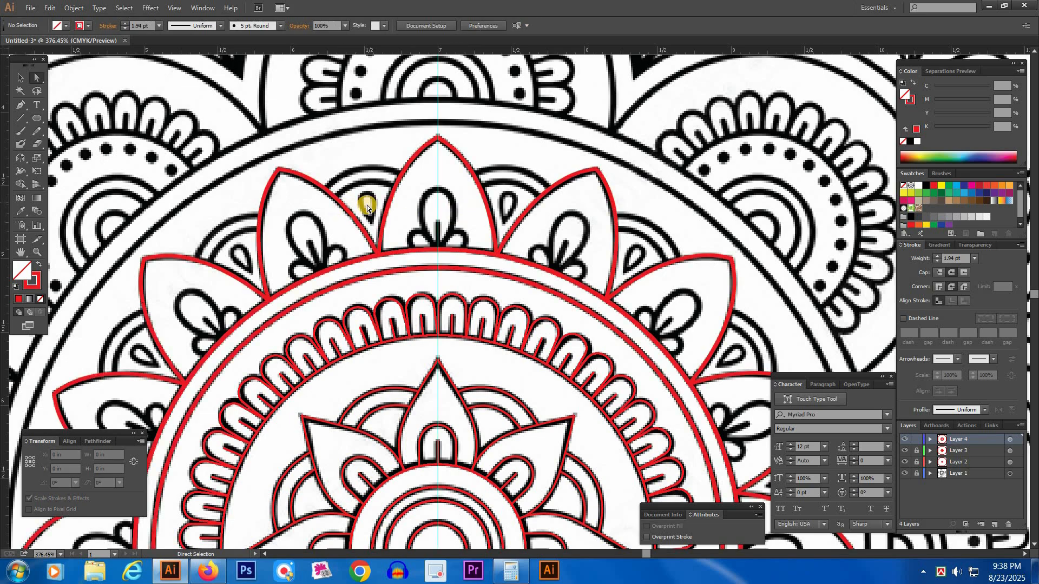
# Step: Trace the inner arc between the central petal and its left neighbour with the Pen tool, spanning about 0.42 in, and deselect it
pyautogui.press('p')
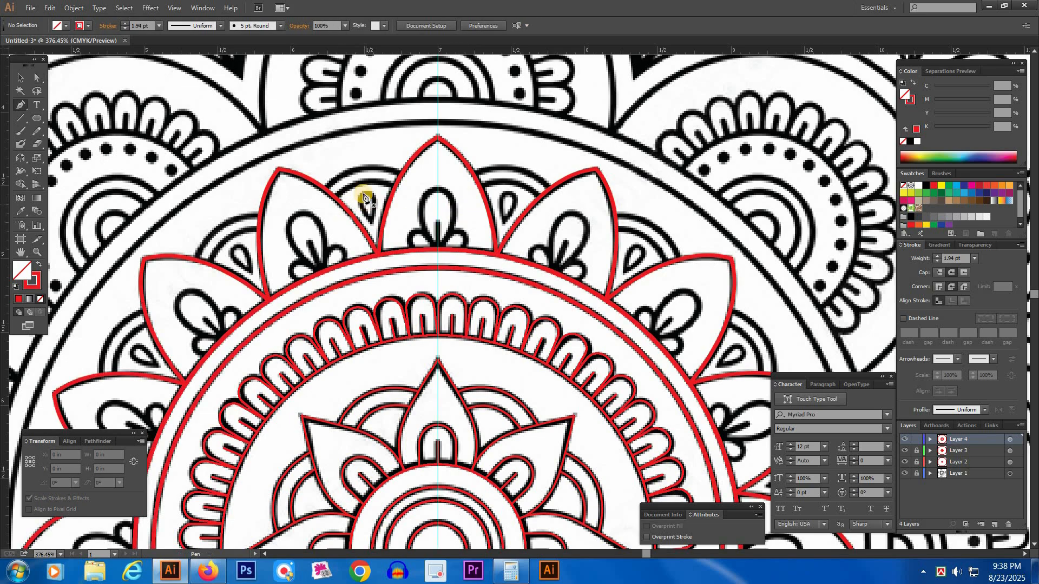
pyautogui.click(336, 199)
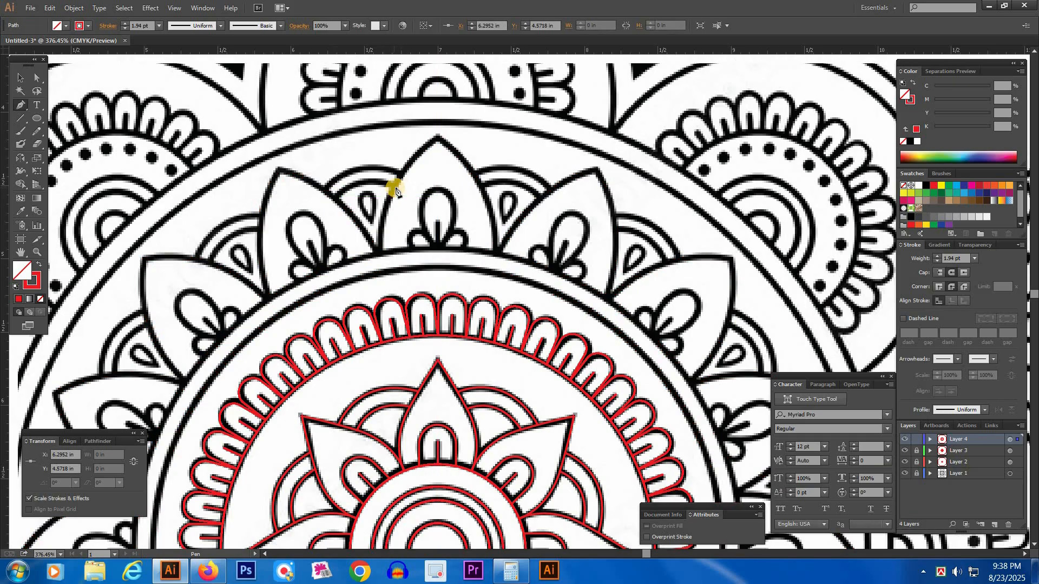
pyautogui.moveTo(396, 188); pyautogui.dragTo(431, 209)
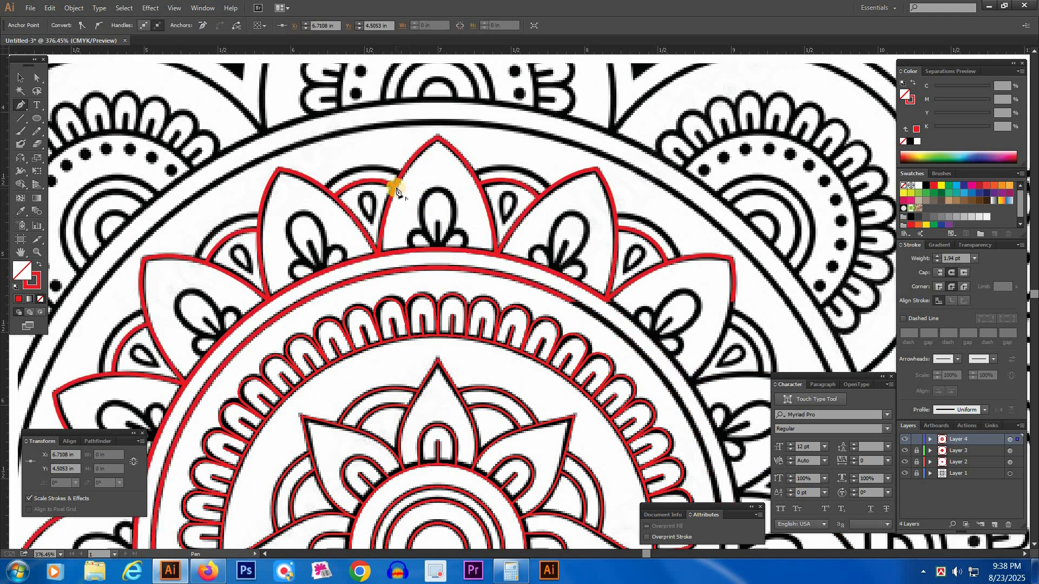
pyautogui.click(396, 187)
pyautogui.keyDown('ctrl'); pyautogui.click(330, 162); pyautogui.keyUp('ctrl')
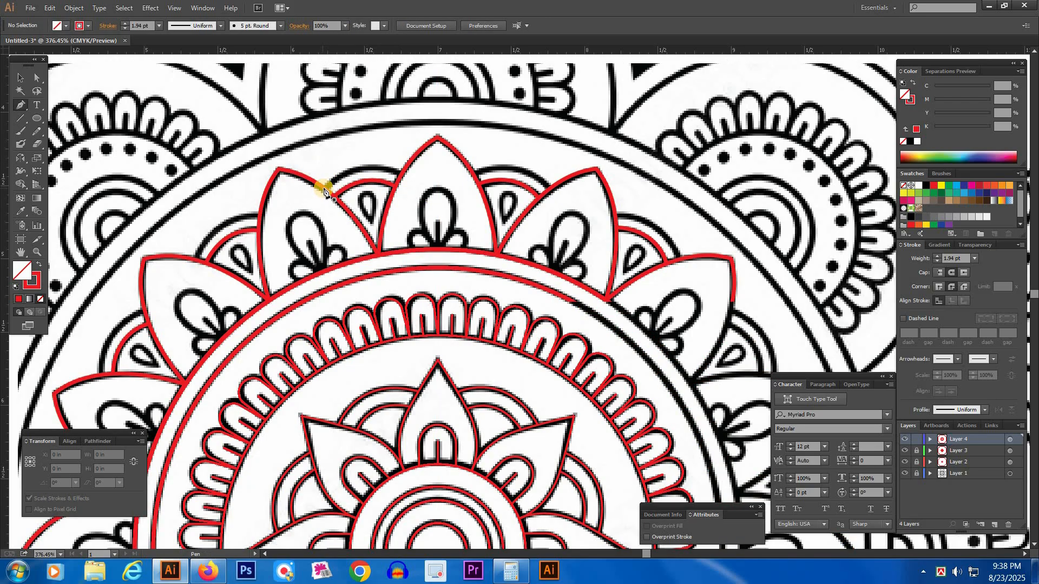
# Step: Trace the outer arc between the central petal and its left neighbour, spanning about 0.52 in, and end the path
pyautogui.click(401, 175)
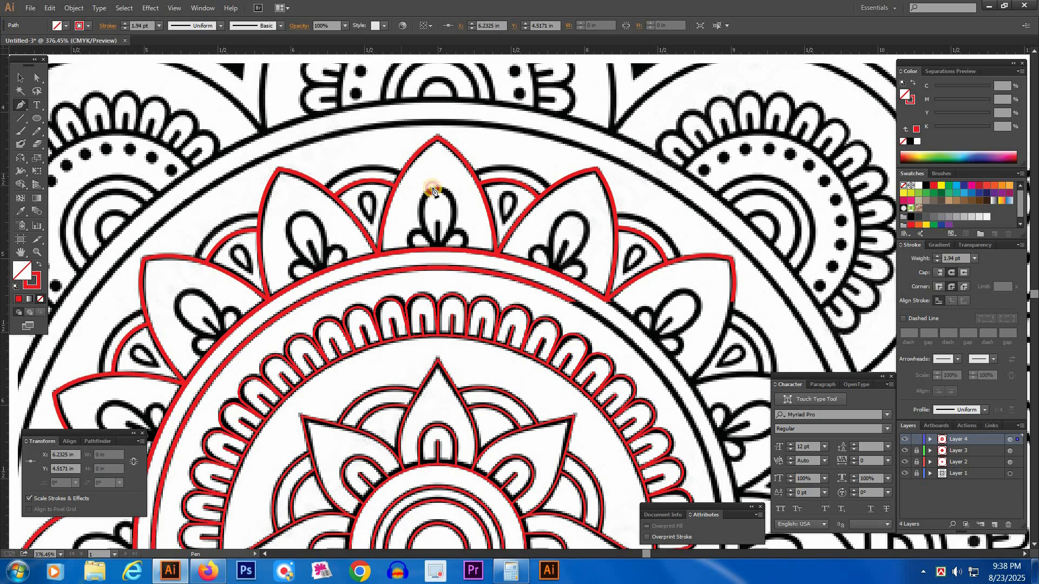
pyautogui.moveTo(433, 187); pyautogui.dragTo(451, 193)
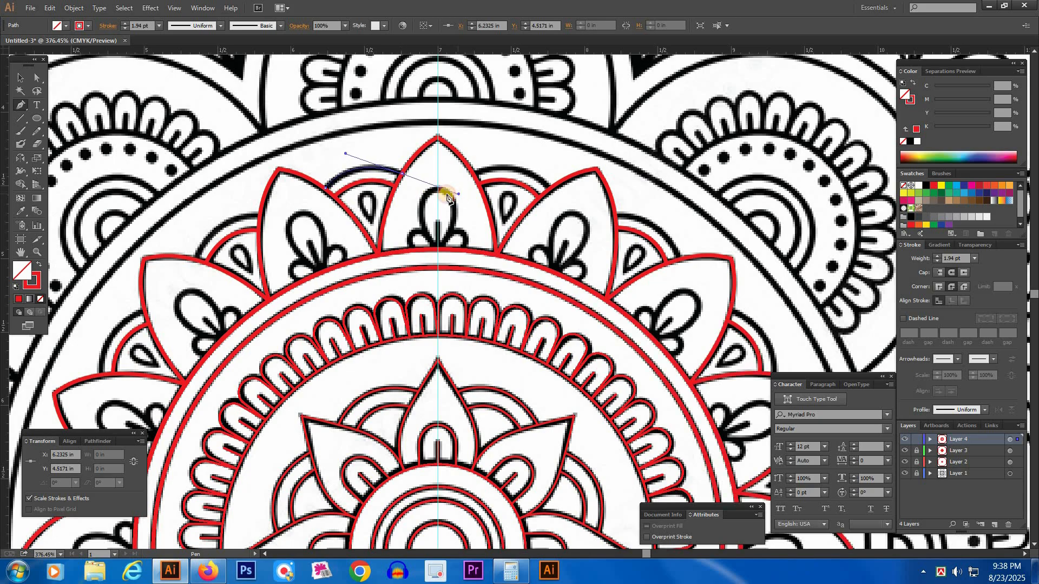
pyautogui.click(401, 176)
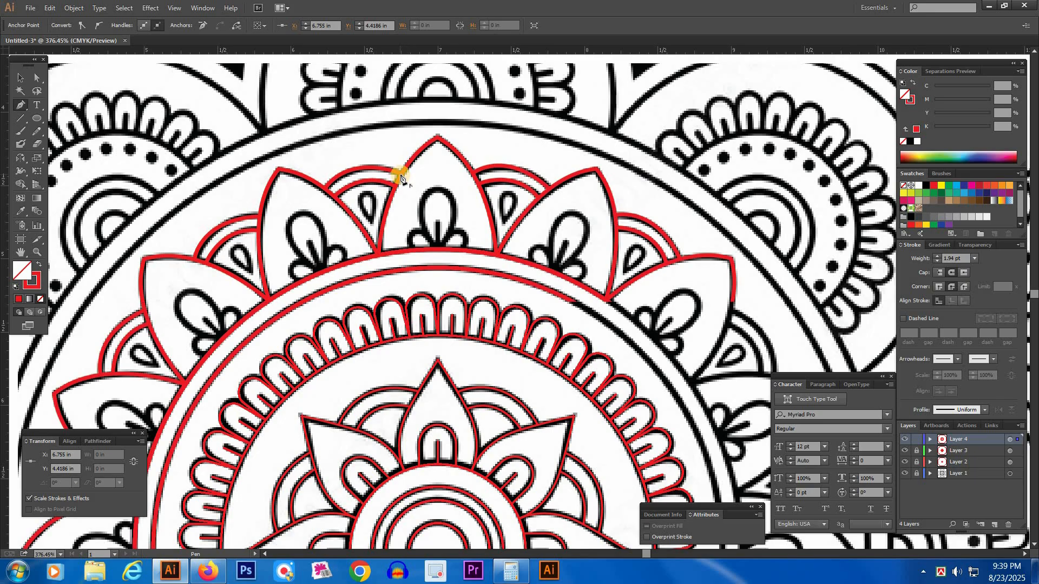
pyautogui.keyDown('ctrl'); pyautogui.click(383, 145); pyautogui.keyUp('ctrl')
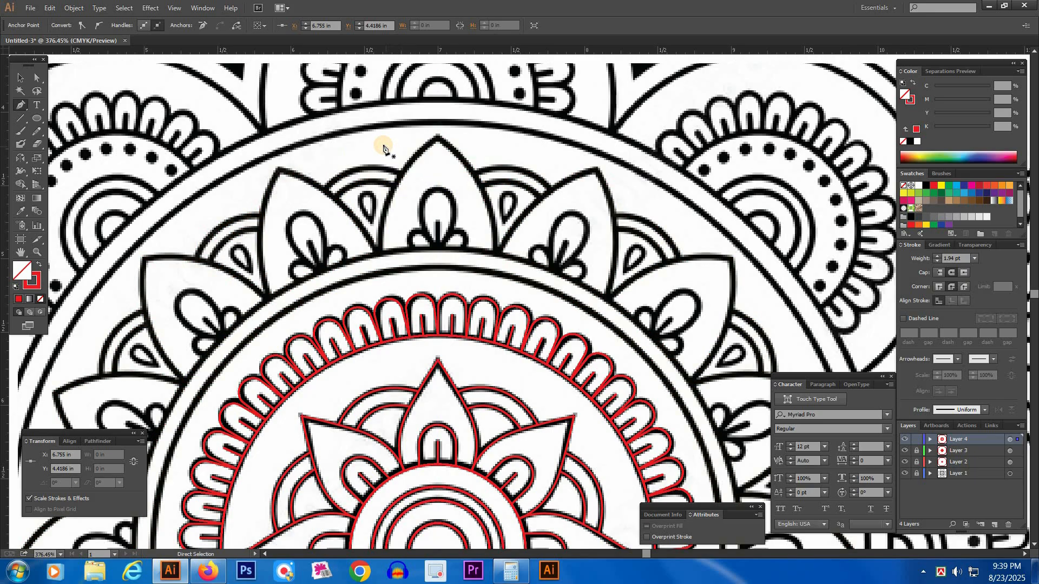
# Step: Trace the small teardrop beneath the two arcs as a closed path, about 0.09 by 0.19 in
pyautogui.click(370, 220)
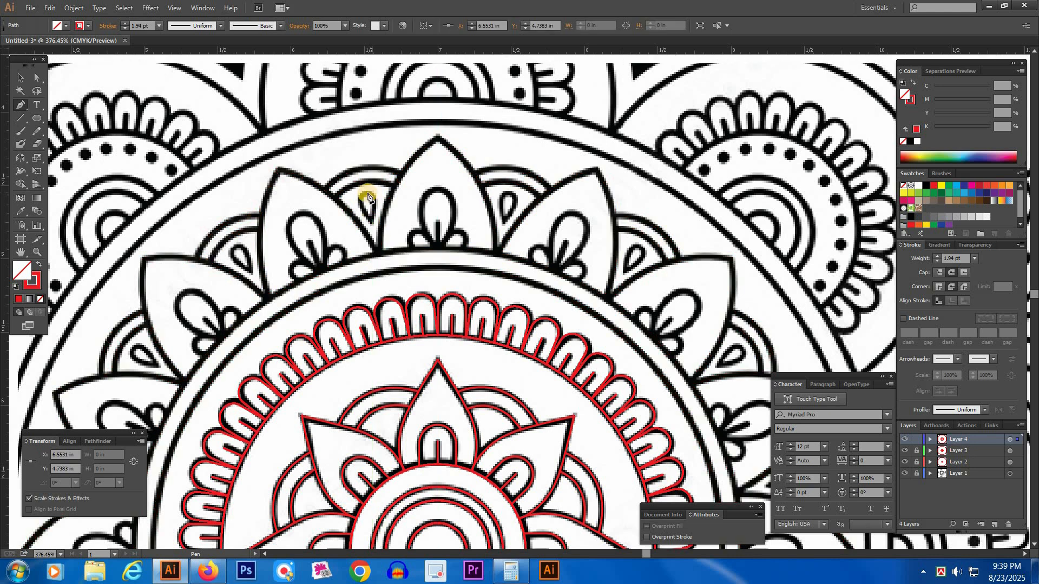
pyautogui.click(351, 189)
pyautogui.moveTo(354, 189); pyautogui.dragTo(348, 191)
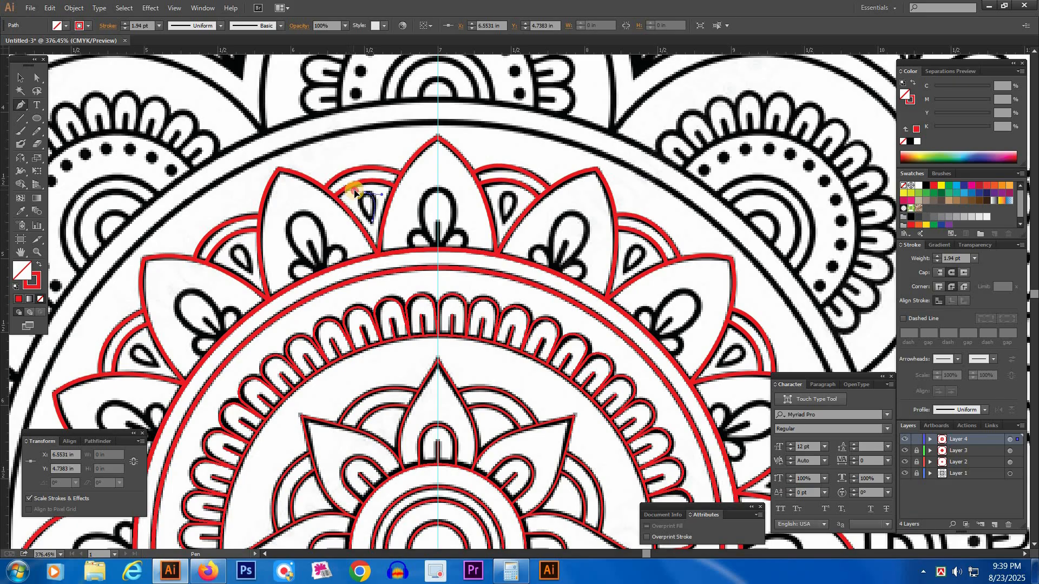
pyautogui.click(374, 223)
pyautogui.click(372, 224)
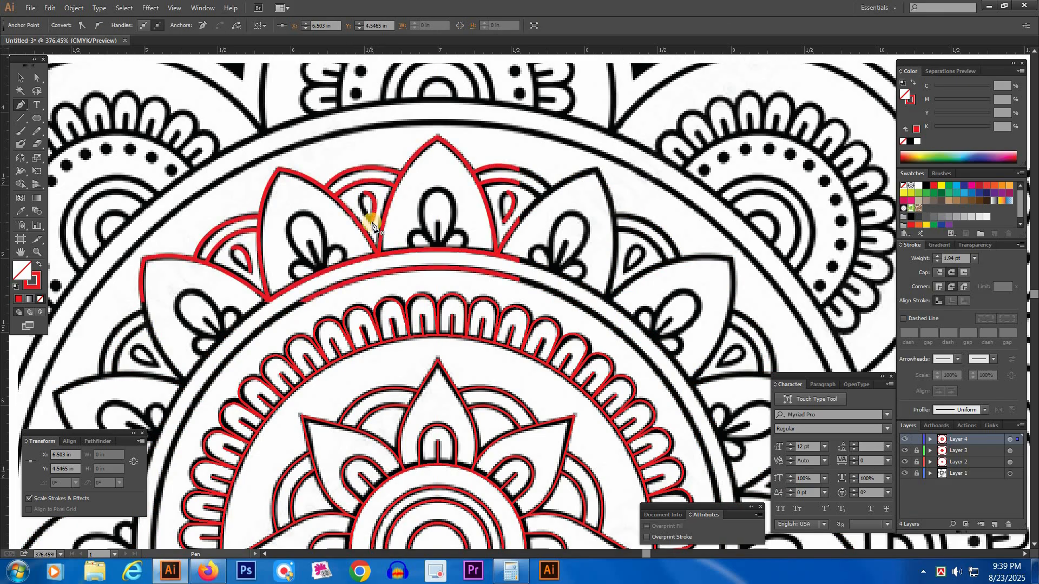
pyautogui.click(418, 227)
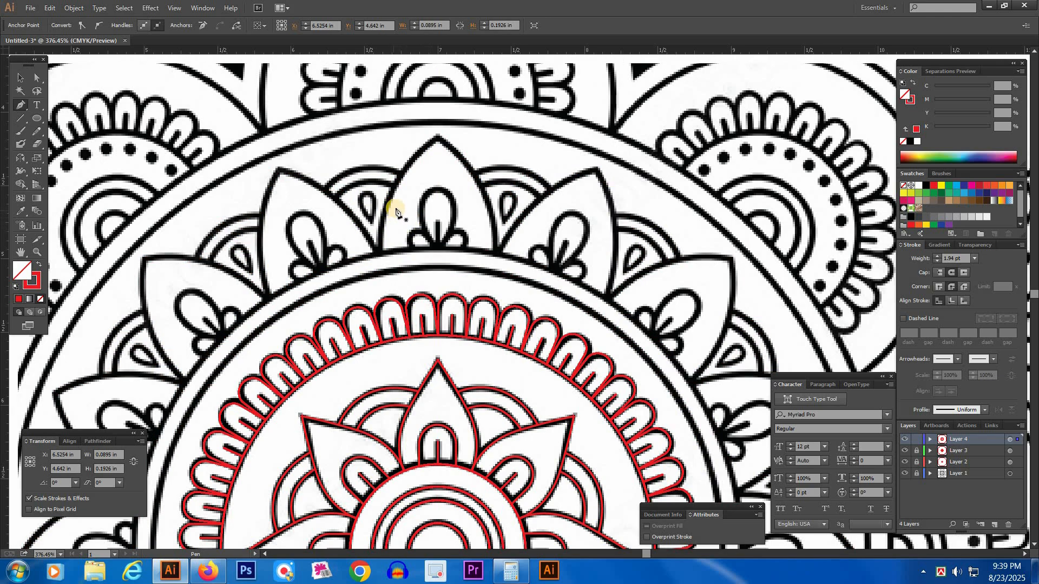
# Step: Adjust the direction handles at the teardrop's rounded end to match the reference, widening it to about 0.12 in, and deselect it
pyautogui.press('a')
pyautogui.click(364, 205)
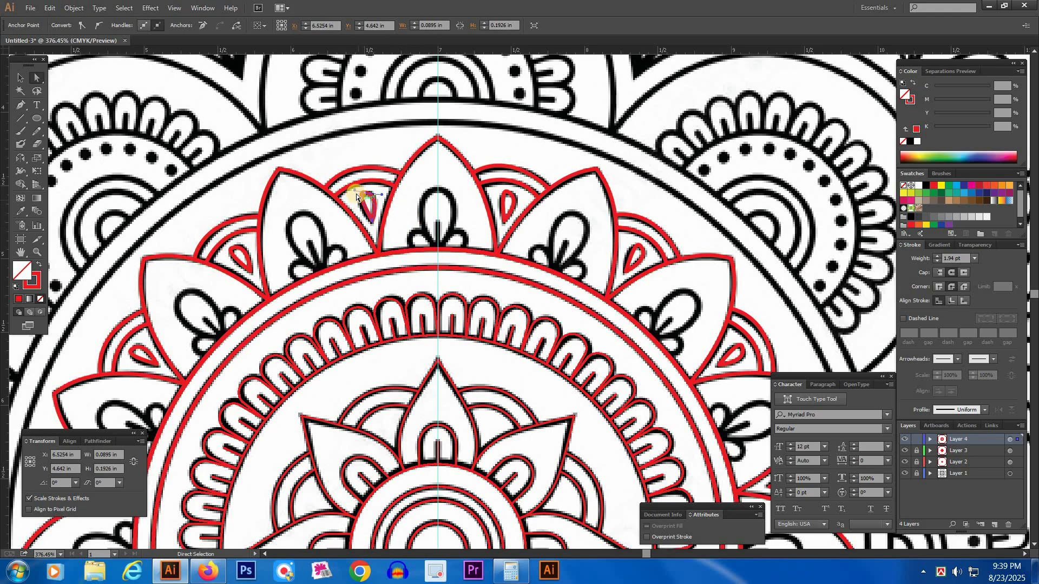
pyautogui.moveTo(356, 189); pyautogui.dragTo(348, 197)
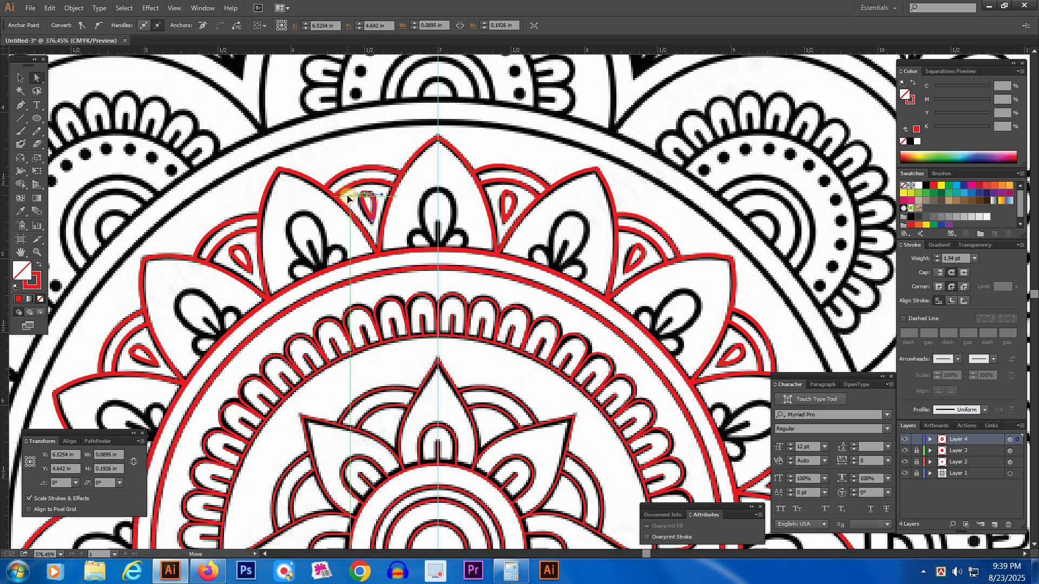
pyautogui.click(430, 217)
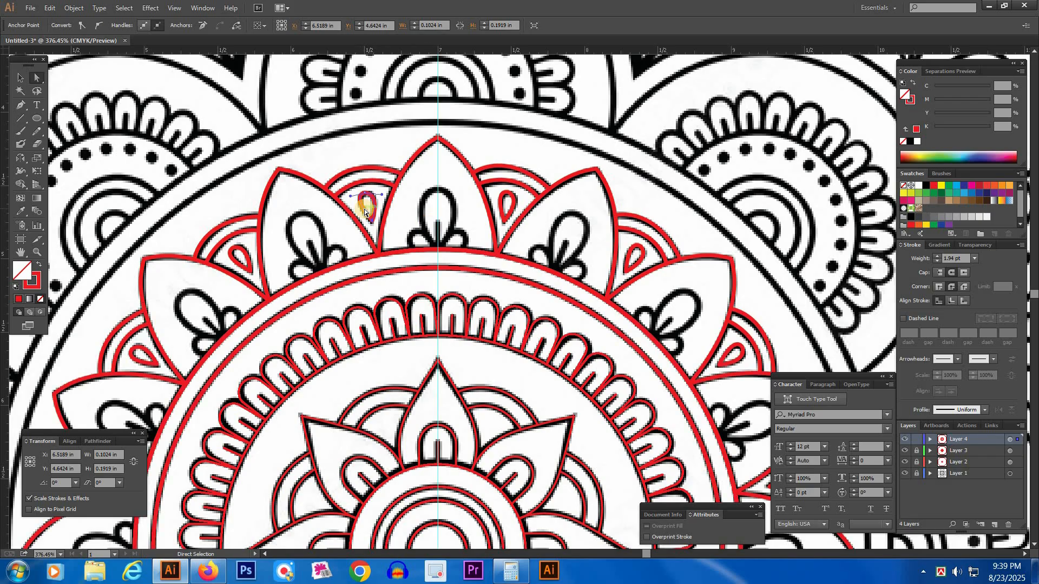
pyautogui.click(349, 200)
pyautogui.moveTo(351, 197); pyautogui.dragTo(348, 198)
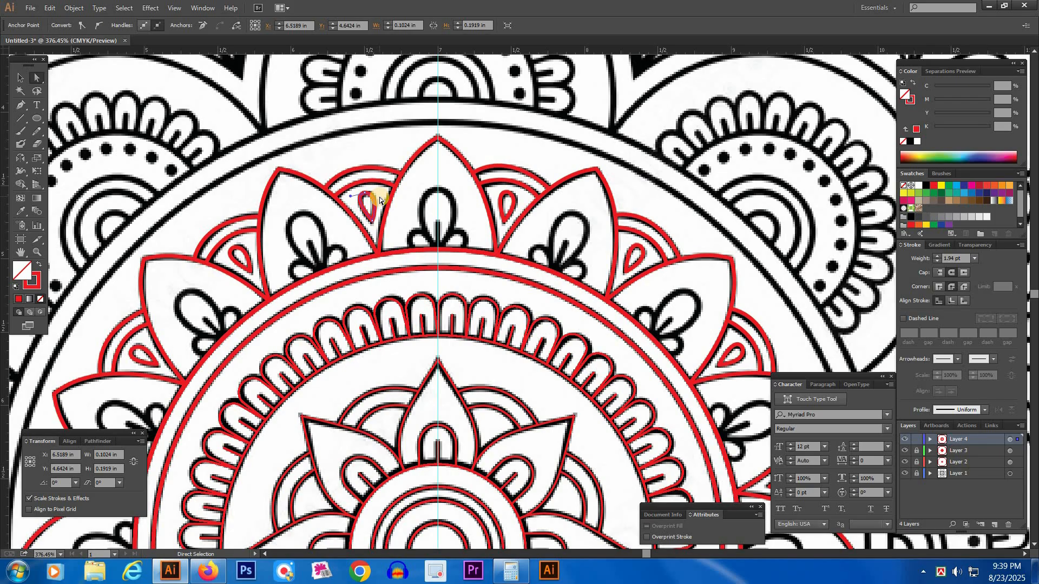
pyautogui.click(375, 199)
pyautogui.moveTo(382, 196); pyautogui.dragTo(384, 192)
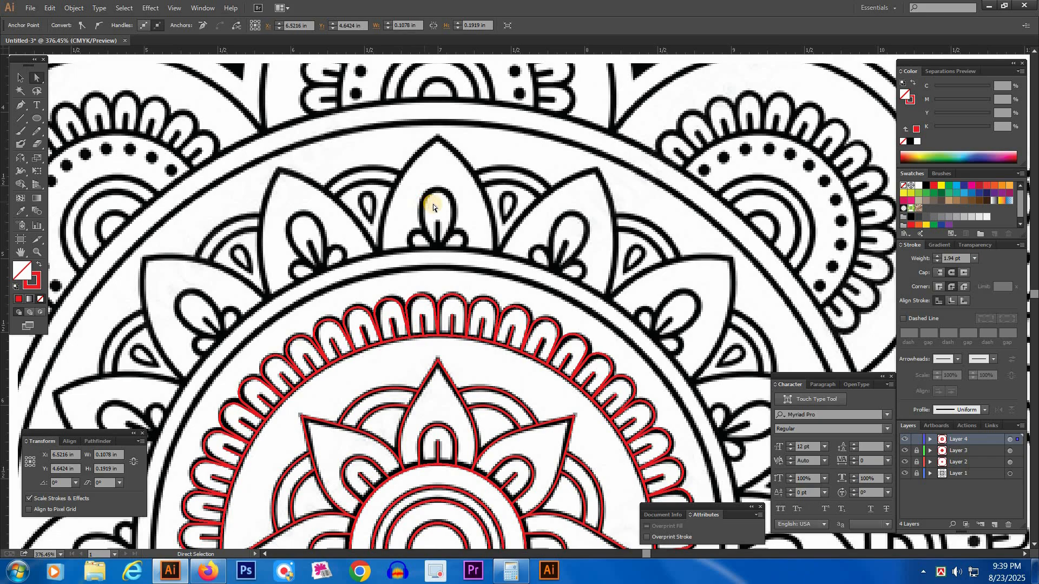
pyautogui.click(455, 213)
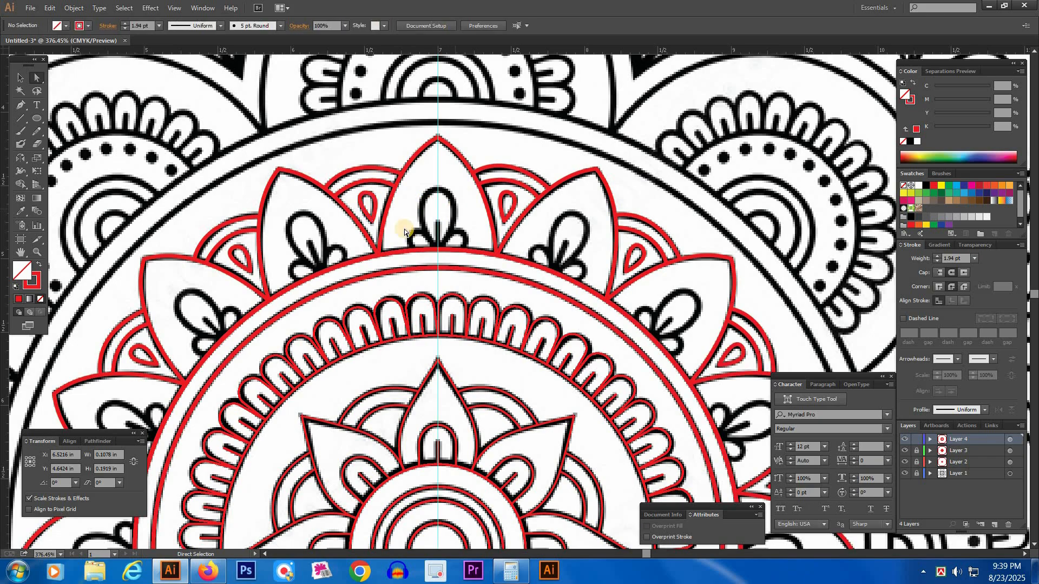
pyautogui.click(360, 205)
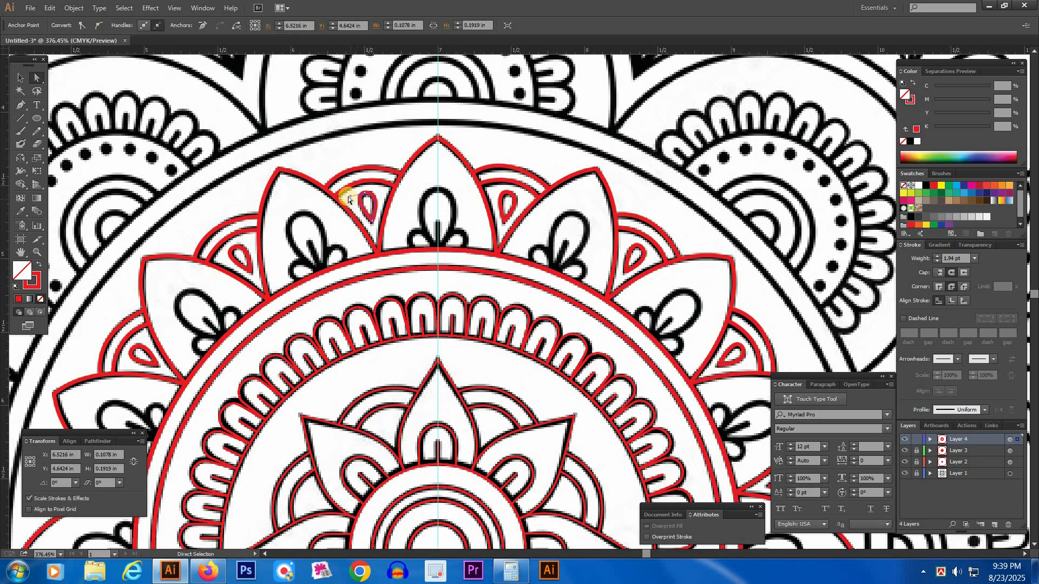
pyautogui.moveTo(351, 197); pyautogui.dragTo(338, 214)
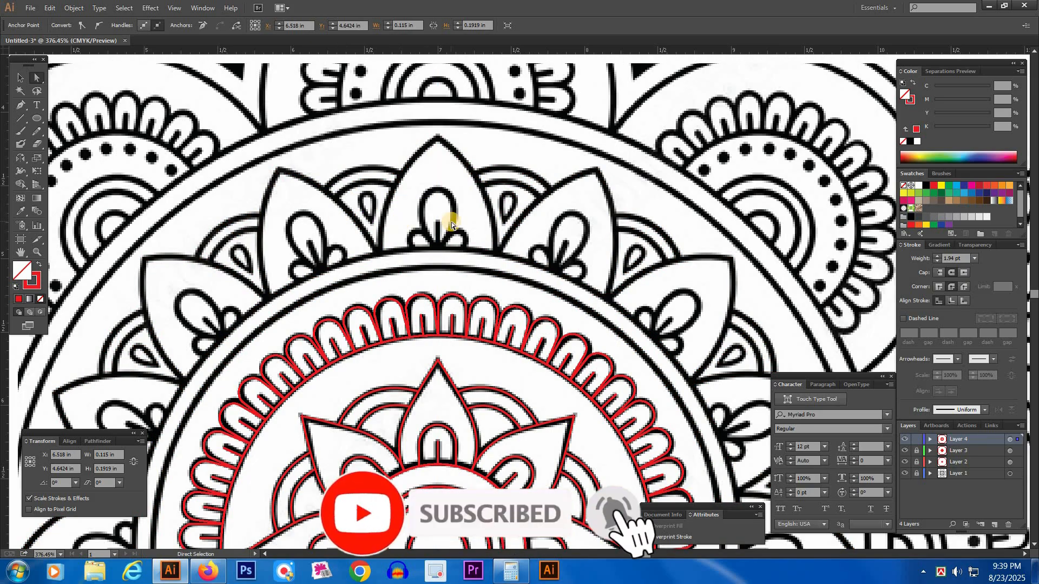
pyautogui.click(300, 151)
# Step: Trace the short stem inside the central petal along the vertical guide, about 0.2 in up from the outer circle, and end the path
pyautogui.moveTo(299, 151); pyautogui.dragTo(590, 324)
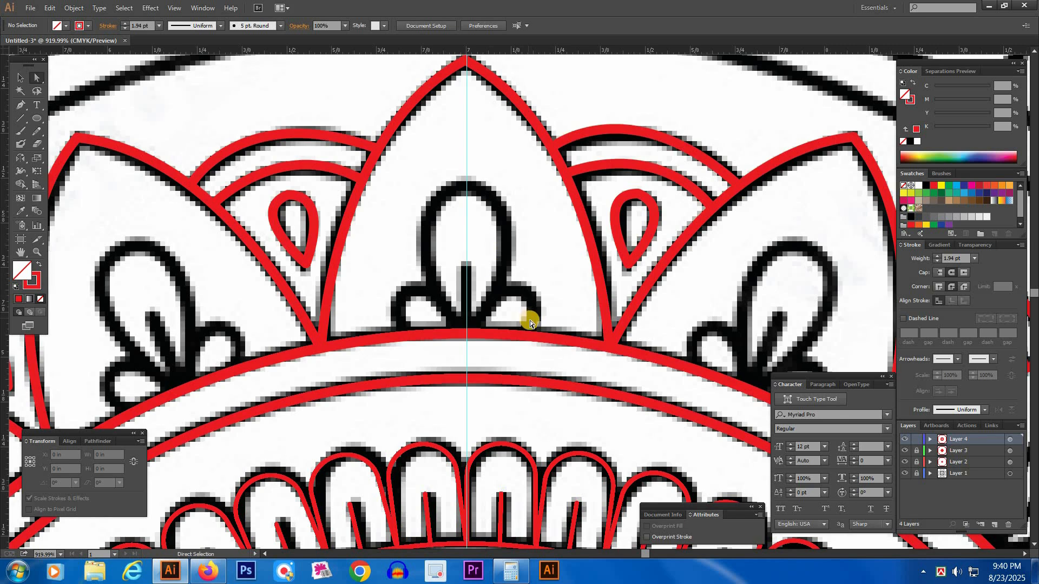
pyautogui.press('p')
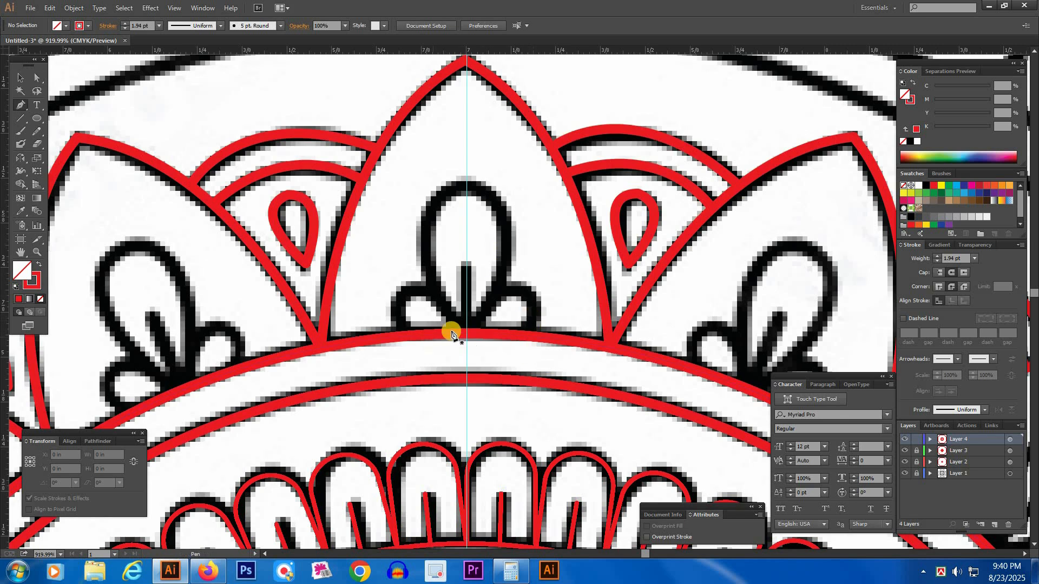
pyautogui.moveTo(465, 334); pyautogui.dragTo(467, 265)
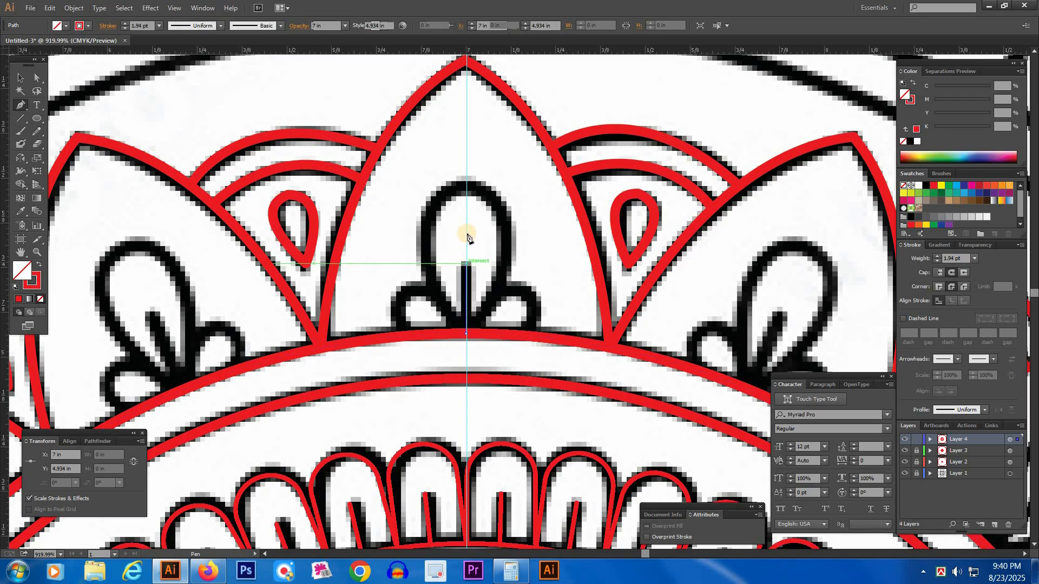
pyautogui.keyDown('ctrl'); pyautogui.click(534, 235); pyautogui.keyUp('ctrl')
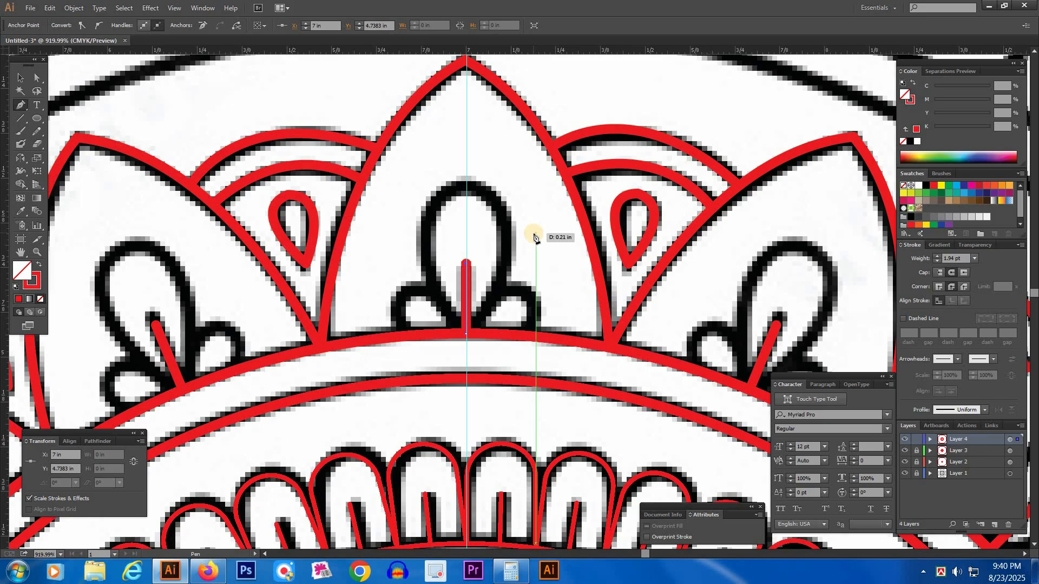
# Step: Trace the tall rounded loop around the stem as a closed path starting and ending at the stem's base, and deselect it
pyautogui.click(465, 333)
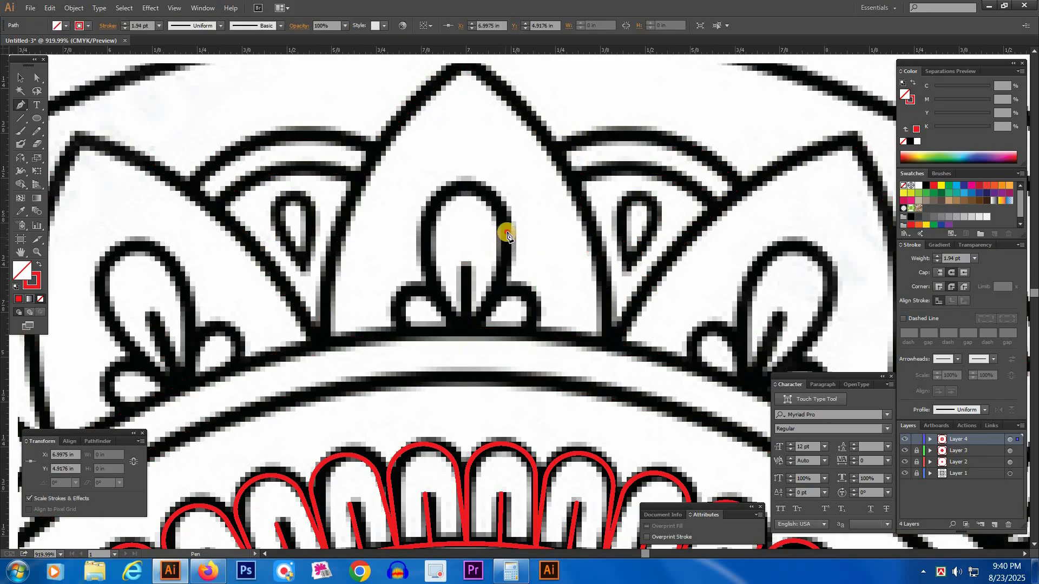
pyautogui.moveTo(504, 206); pyautogui.dragTo(503, 188)
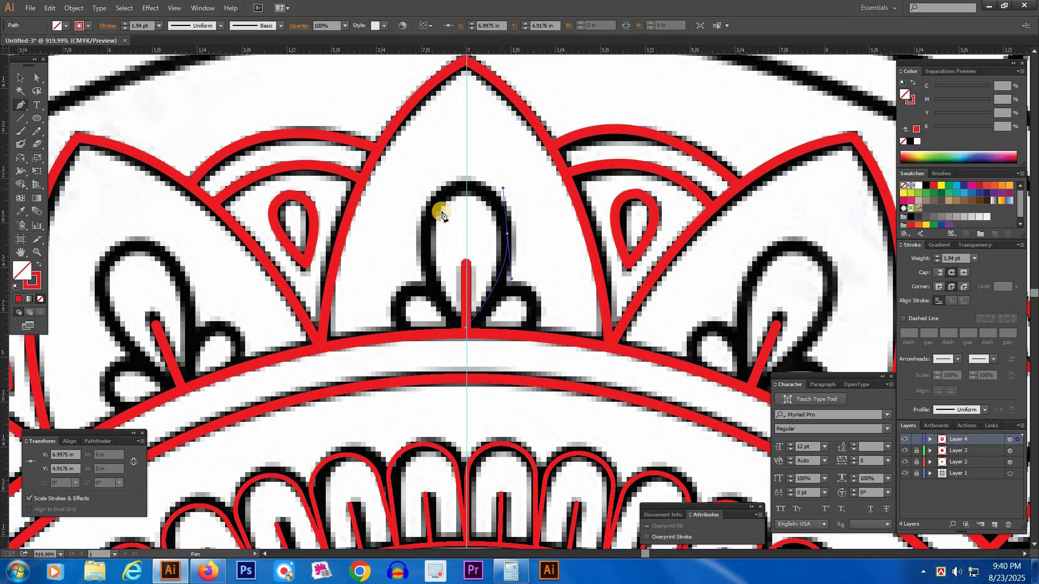
pyautogui.moveTo(429, 223); pyautogui.dragTo(427, 227)
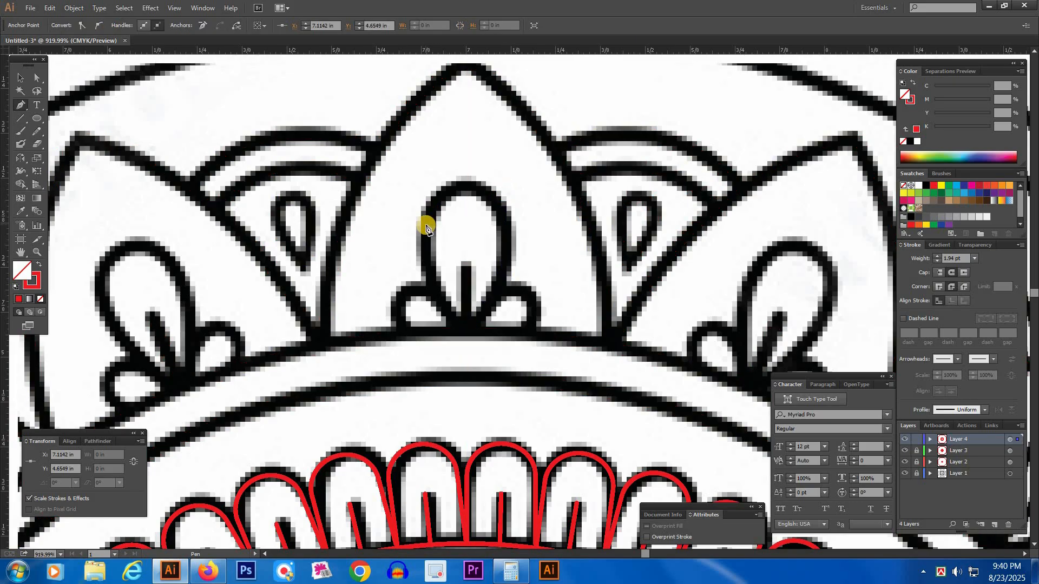
pyautogui.moveTo(427, 228); pyautogui.dragTo(414, 268)
pyautogui.click(460, 337)
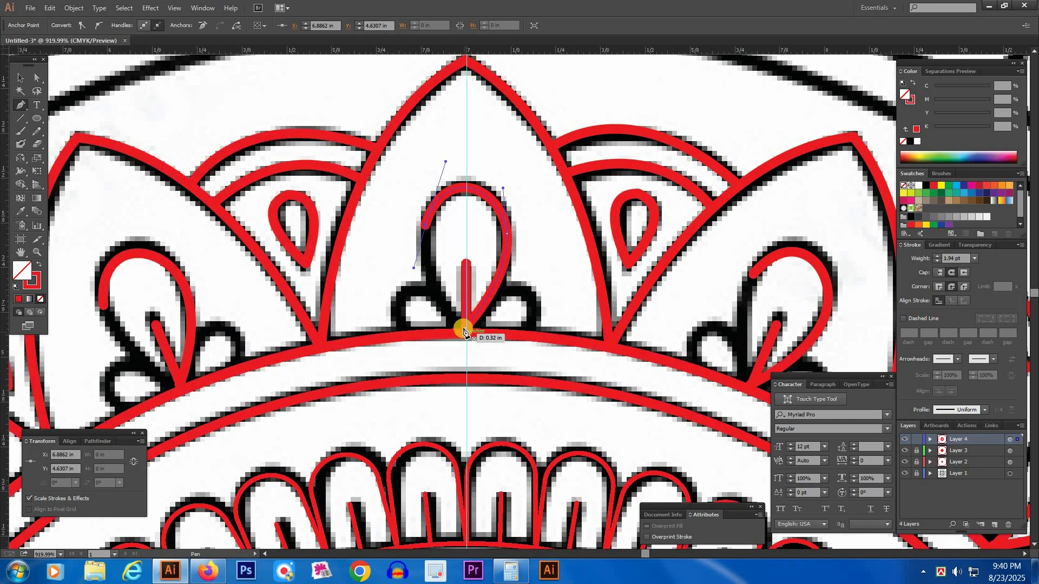
pyautogui.click(465, 329)
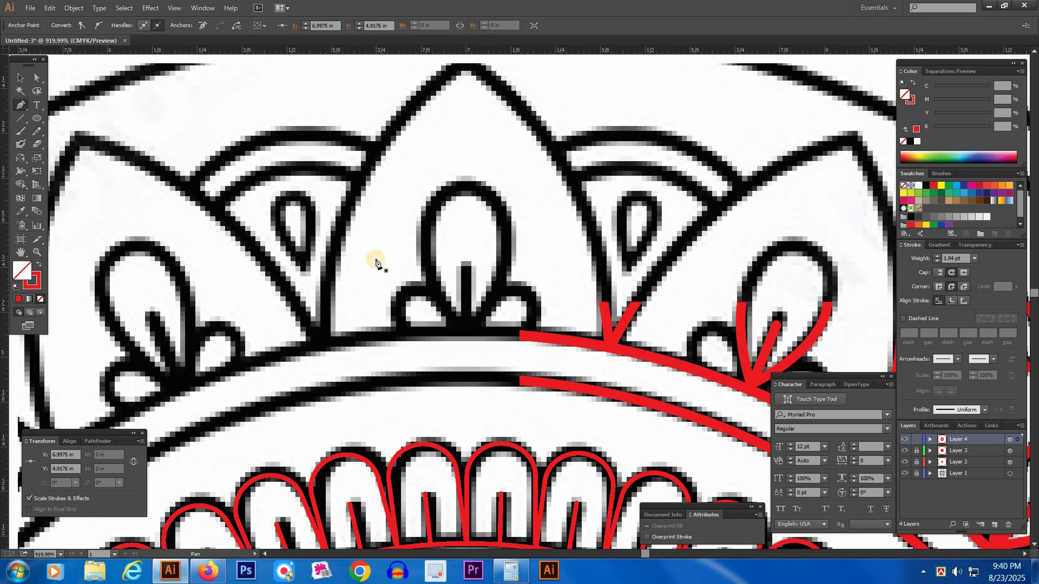
pyautogui.keyDown('ctrl'); pyautogui.click(360, 265); pyautogui.keyUp('ctrl')
# Step: Trace the small side loop to the right of the stem as a closed path from the stem's base, about 0.2 by 0.13 in
pyautogui.click(467, 331)
pyautogui.click(531, 300)
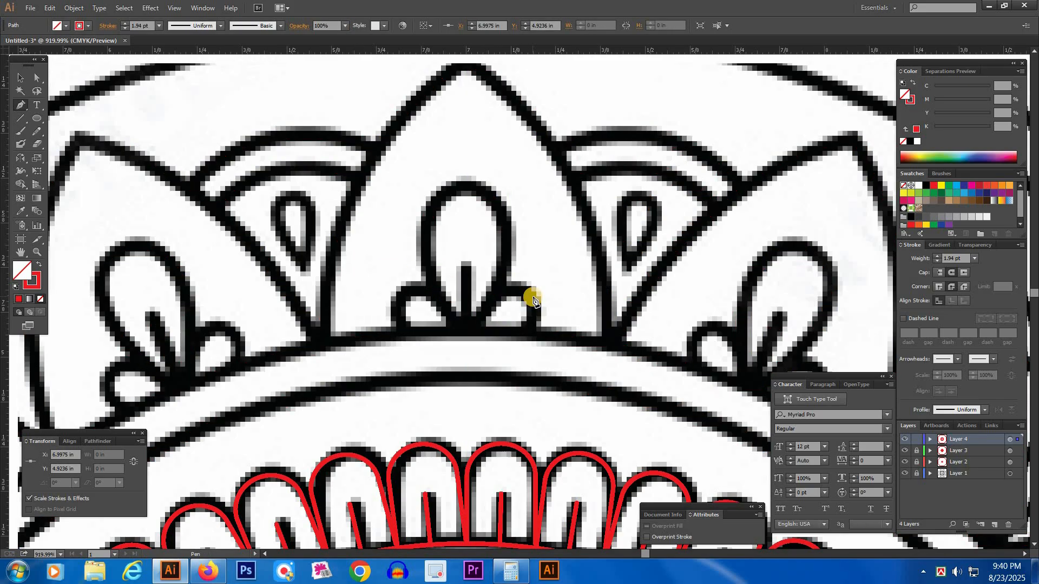
pyautogui.moveTo(532, 298)
pyautogui.mouseDown()
pyautogui.moveTo(562, 326)
pyautogui.moveTo(549, 318)
pyautogui.mouseUp()
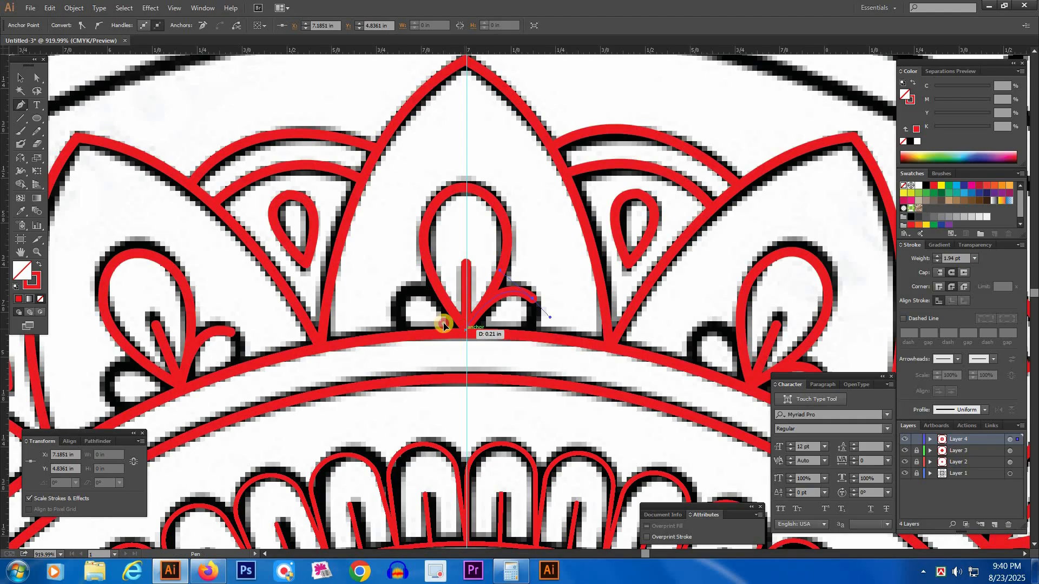
pyautogui.moveTo(396, 310); pyautogui.dragTo(400, 309)
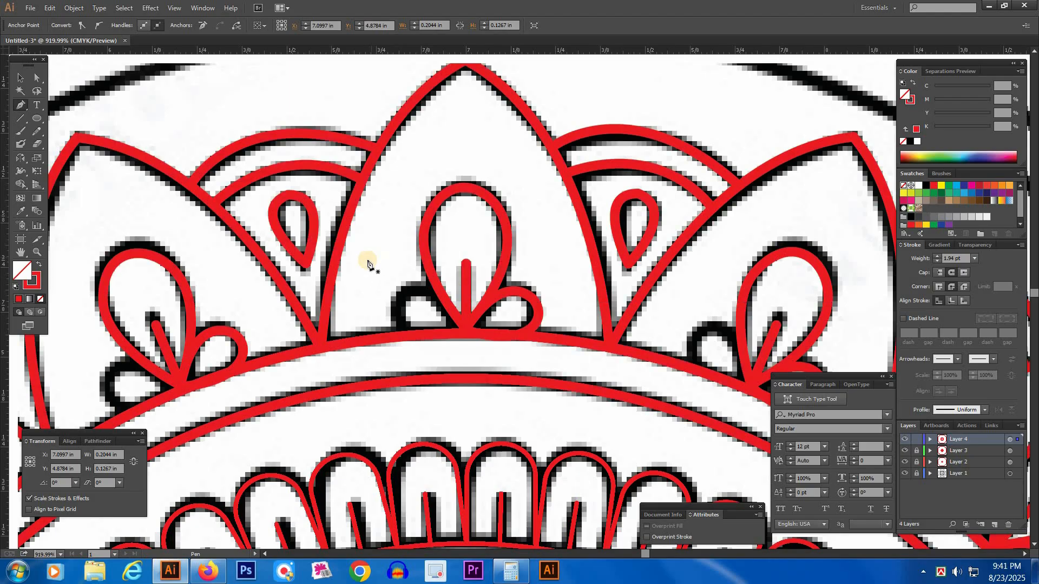
# Step: Place a left-to-right mirrored copy of the small side loop on the stem's other side, meeting the stem's base
pyautogui.press('v')
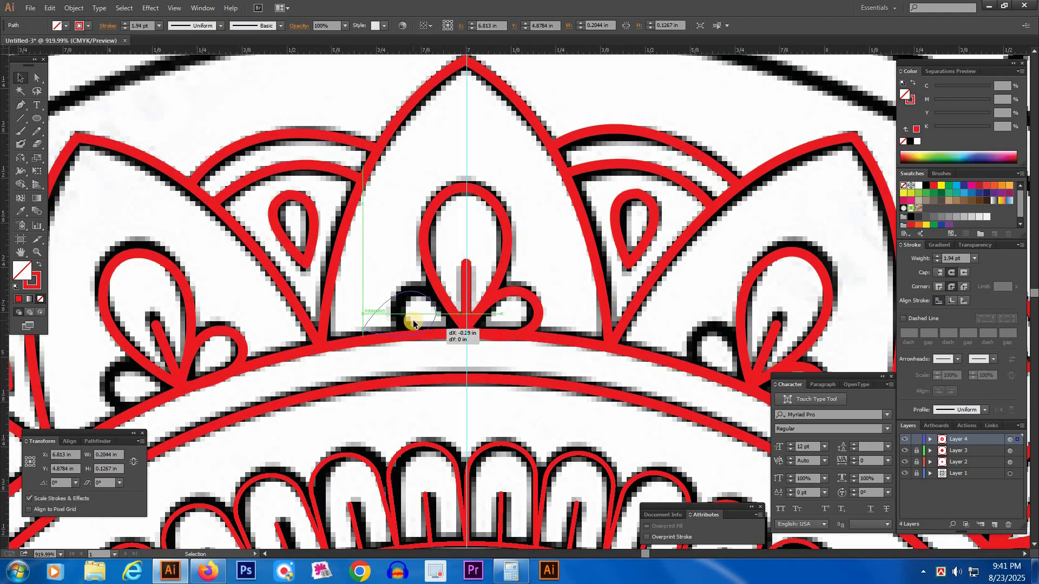
pyautogui.click(412, 320)
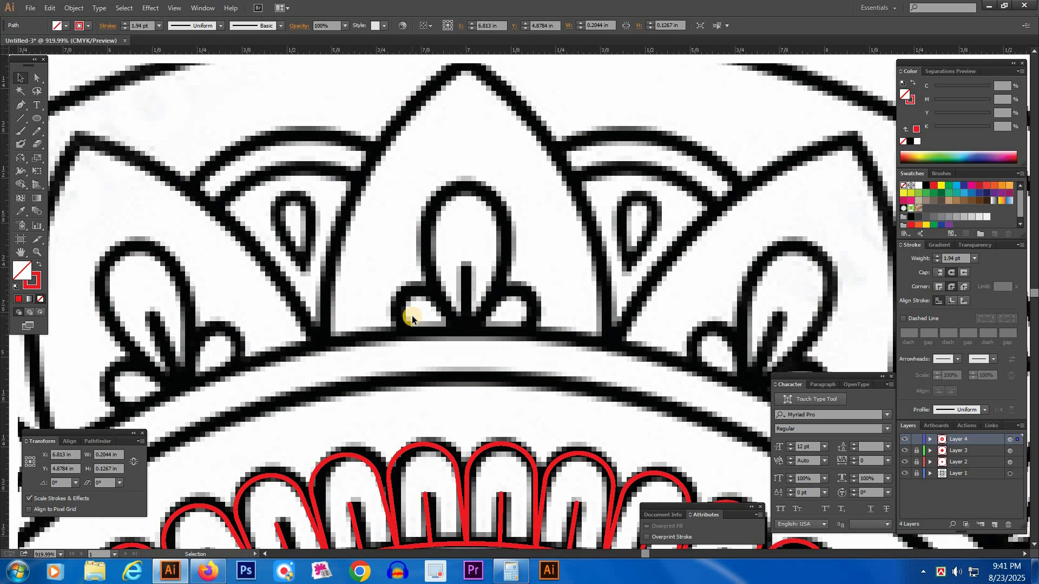
pyautogui.rightClick(413, 319)
pyautogui.moveTo(502, 476)
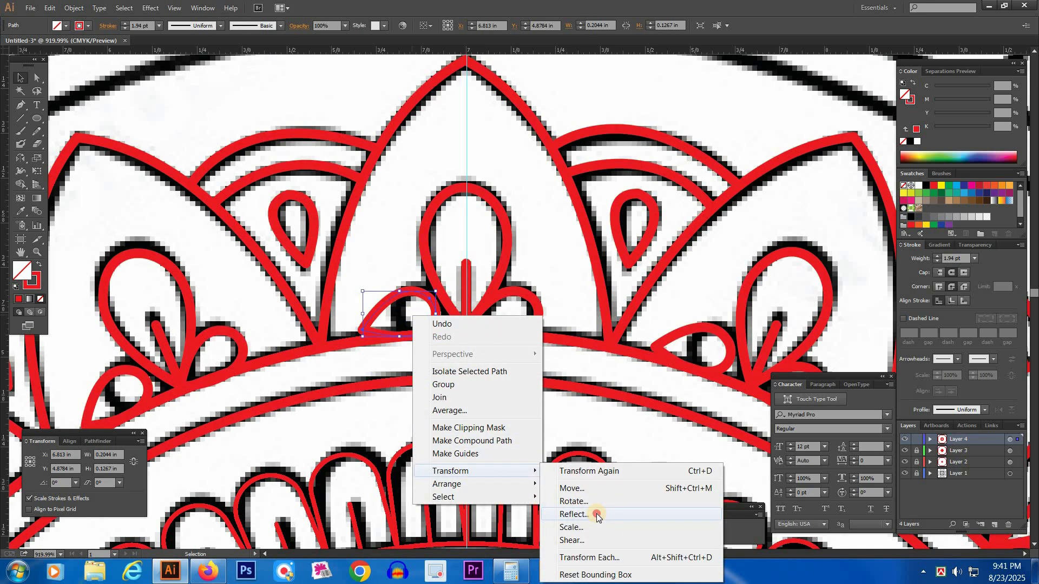
pyautogui.click(597, 516)
pyautogui.click(529, 350)
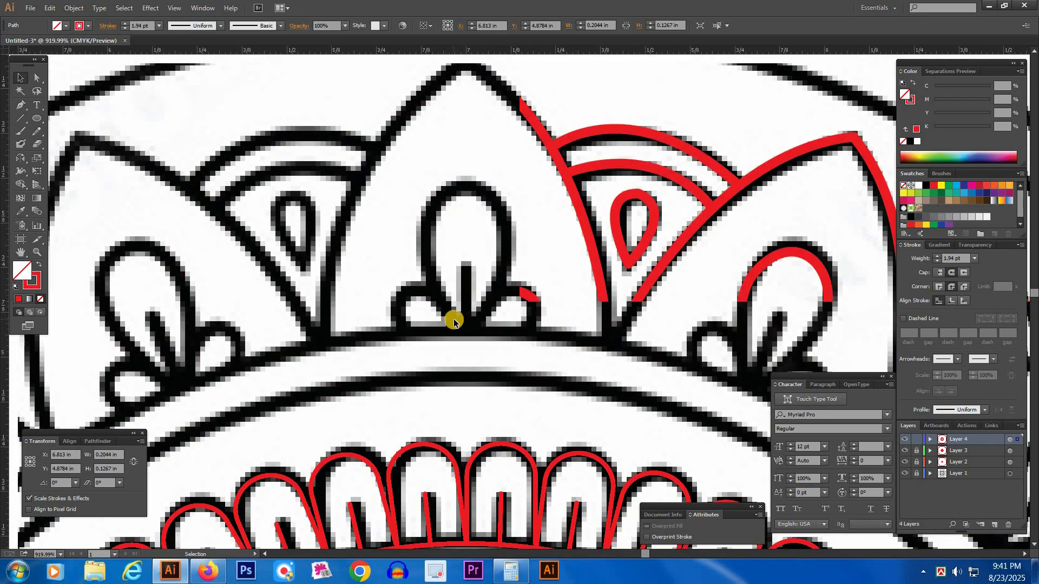
pyautogui.moveTo(434, 309); pyautogui.dragTo(453, 310)
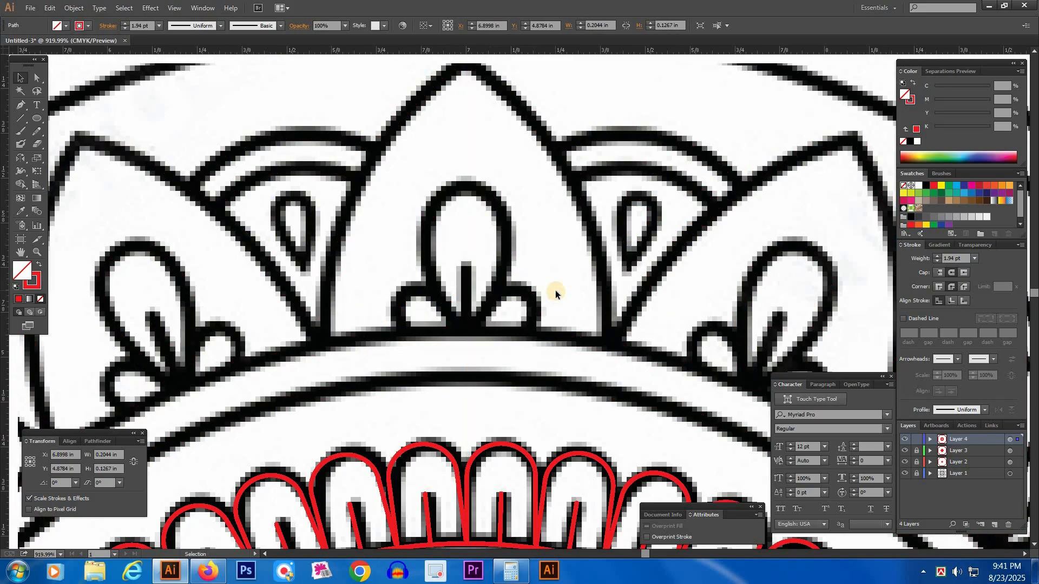
# Step: Lock Layer 4 with the finished petal ring and add a new layer above it
pyautogui.hotkey('ctrl', '-')
pyautogui.hotkey('ctrl', '-')
pyautogui.hotkey('ctrl', '-')
pyautogui.hotkey('ctrl', '-')
pyautogui.hotkey('ctrl', '-')
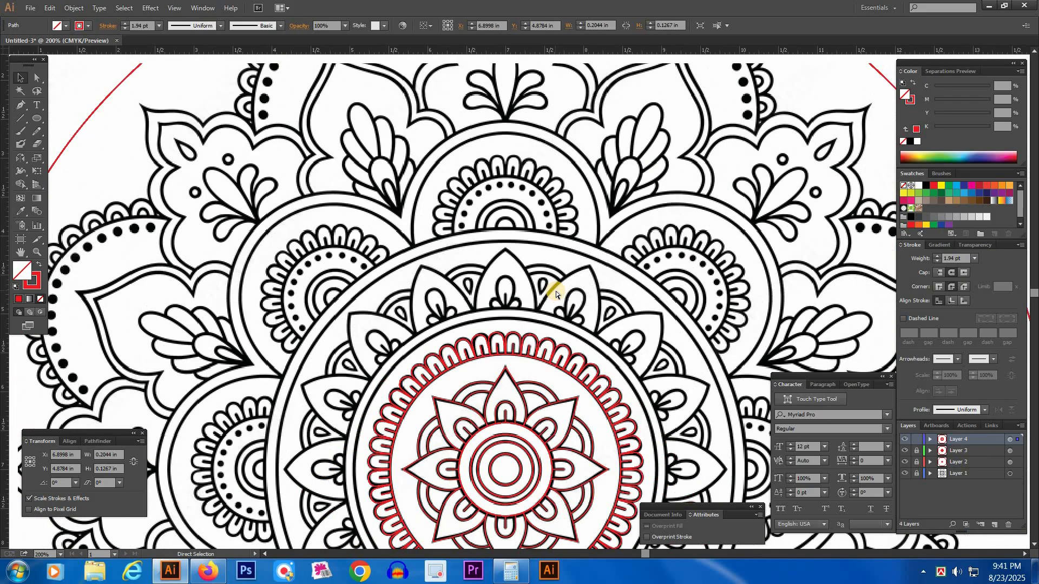
pyautogui.hotkey('ctrl', '-')
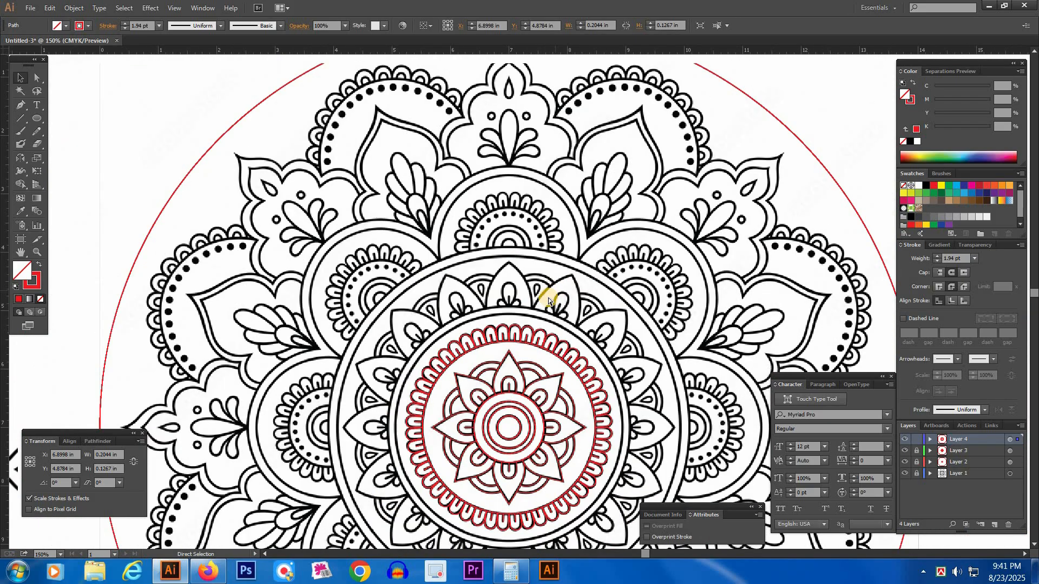
pyautogui.moveTo(643, 375); pyautogui.dragTo(618, 276)
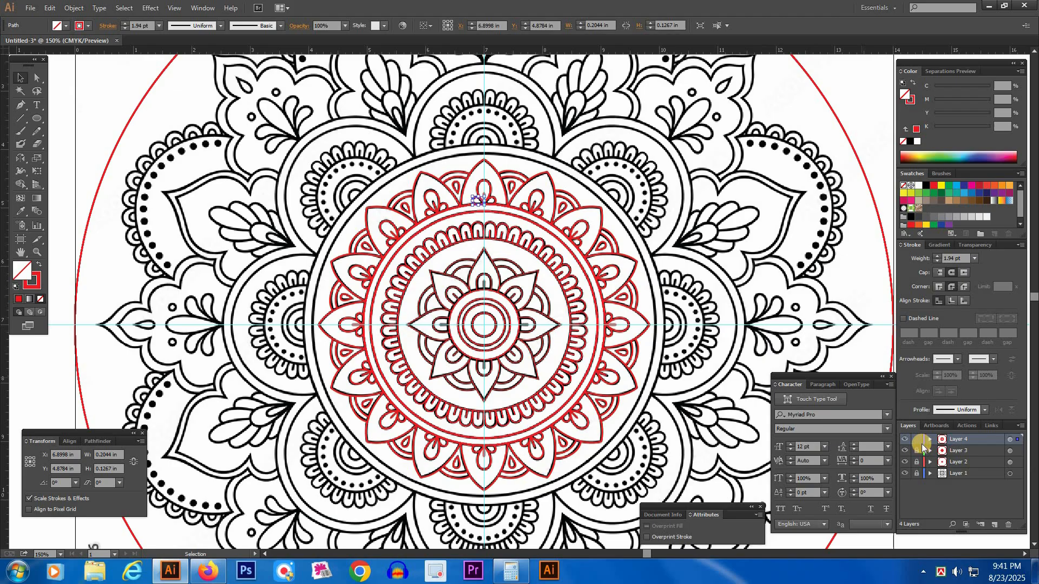
pyautogui.click(916, 440)
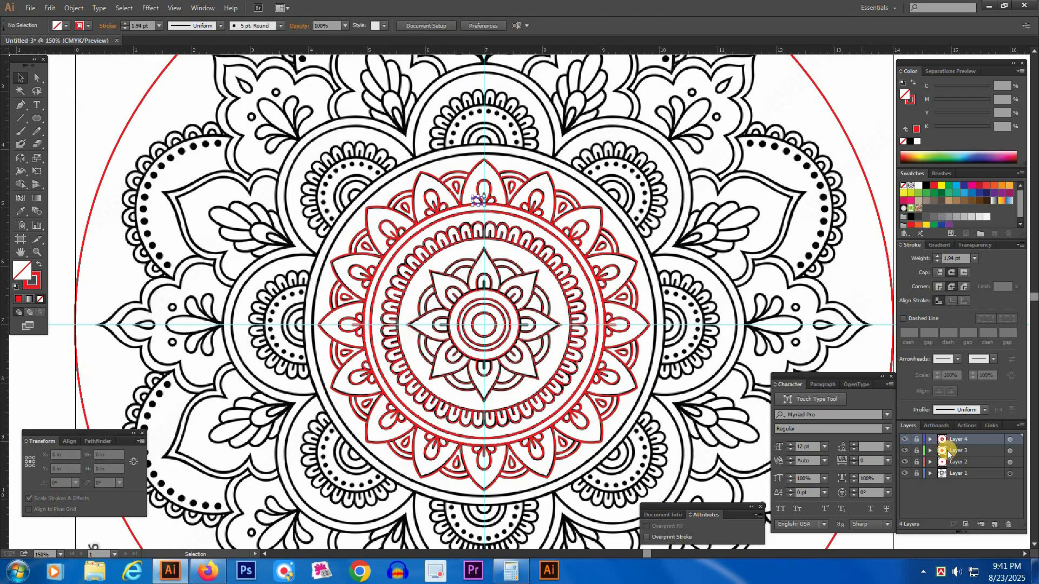
pyautogui.click(995, 525)
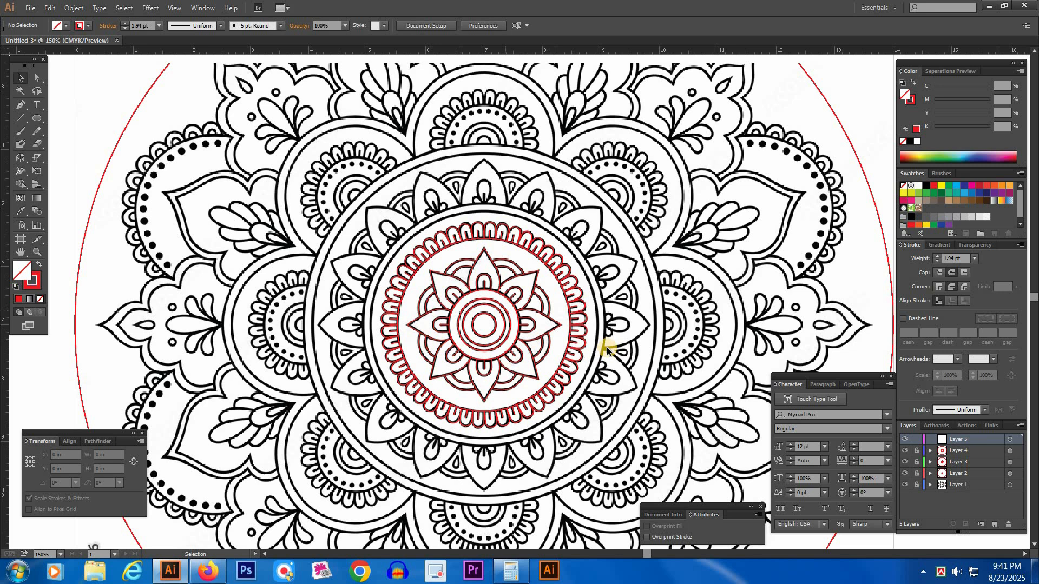
# Step: Draw a 14 in circle on the new layer, centred on the intersection of the guides
pyautogui.hotkey('ctrl', '-')
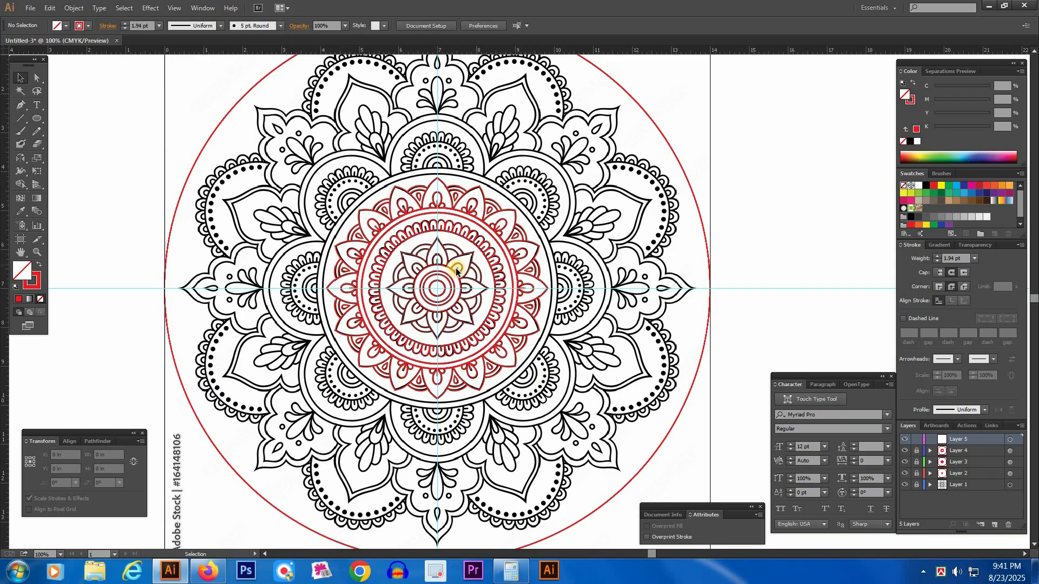
pyautogui.press('l')
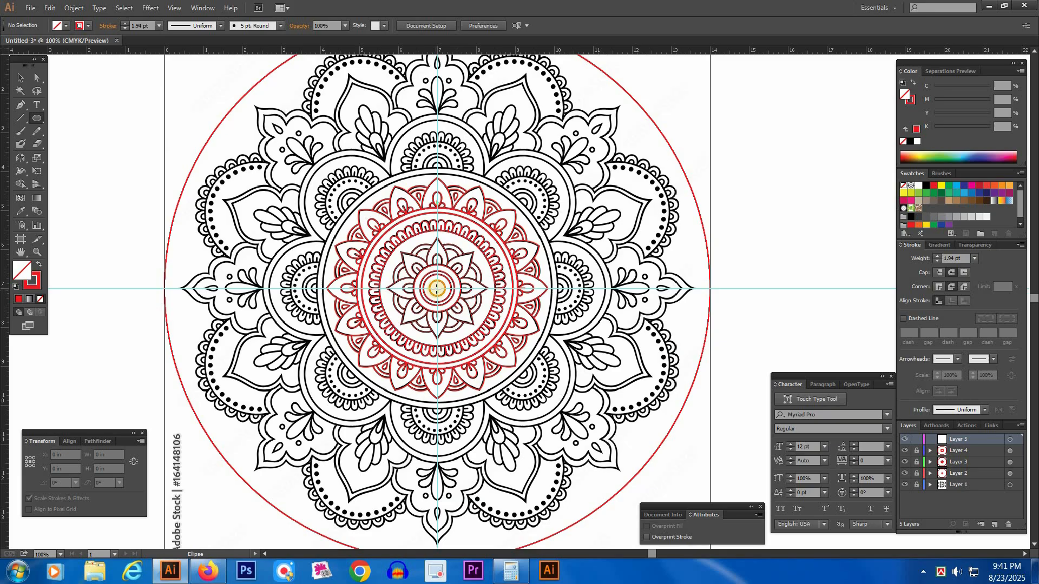
pyautogui.moveTo(437, 288); pyautogui.dragTo(709, 436)
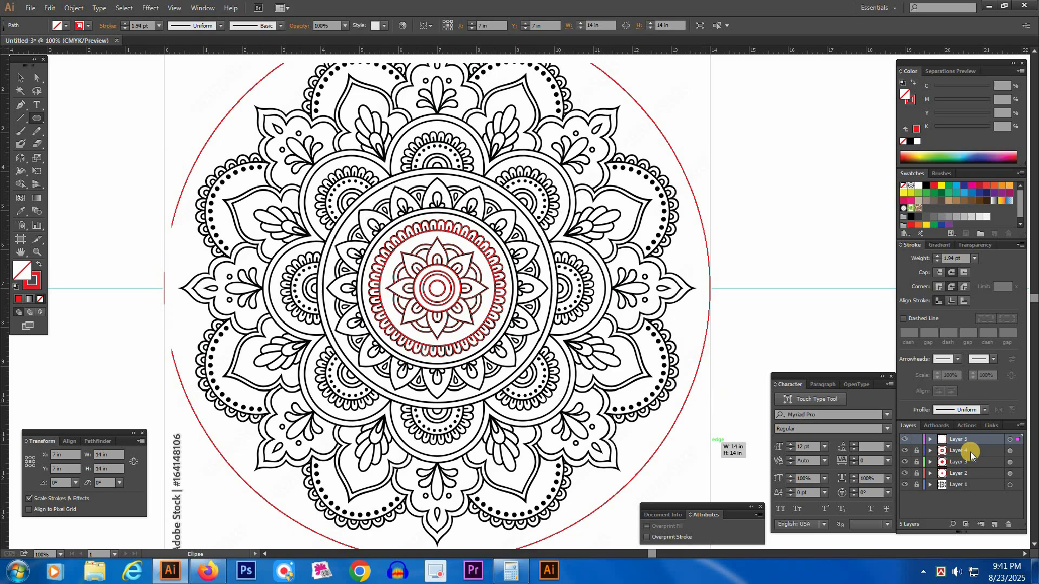
# Step: Apply a rotating Transform effect with 7 copies to the whole of Layer 5
pyautogui.click(1010, 442)
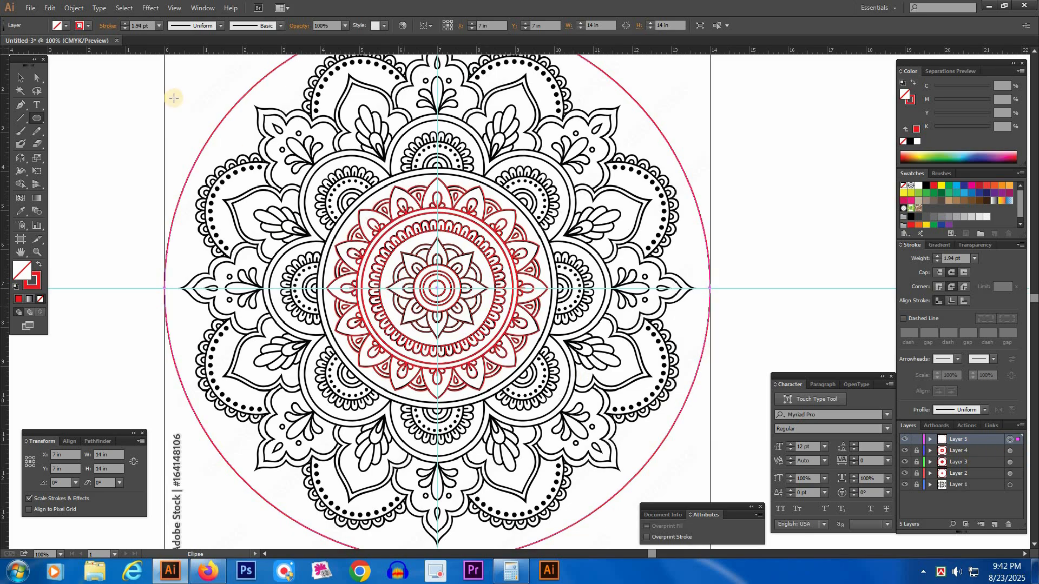
pyautogui.click(149, 9)
pyautogui.moveTo(255, 128)
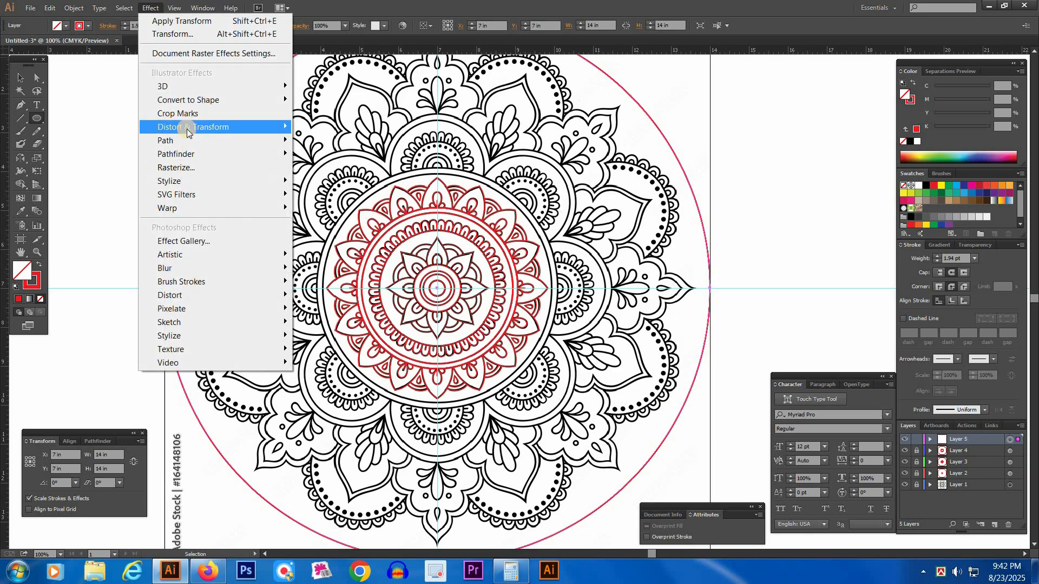
pyautogui.click(341, 166)
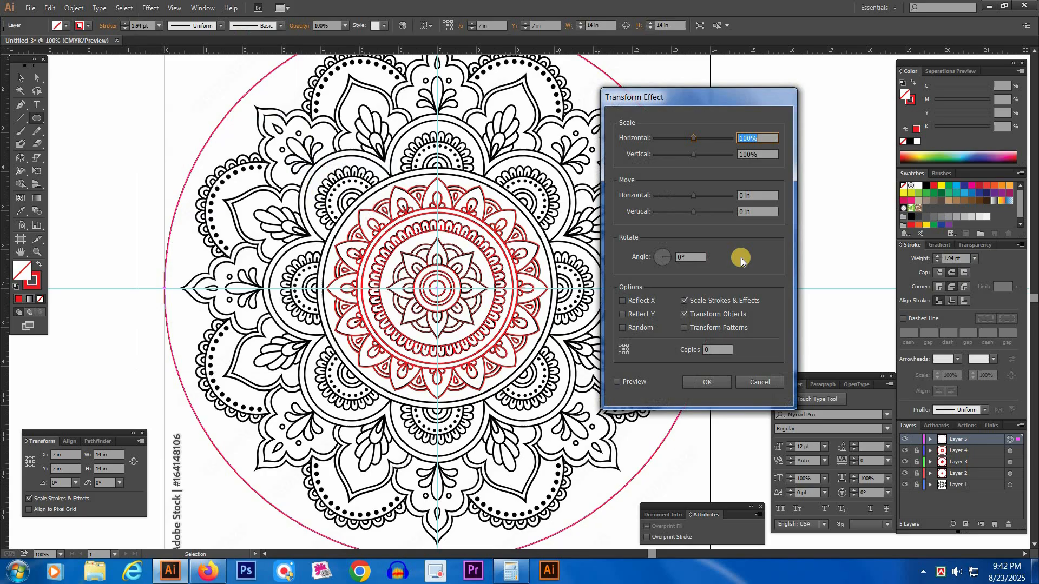
pyautogui.click(689, 256)
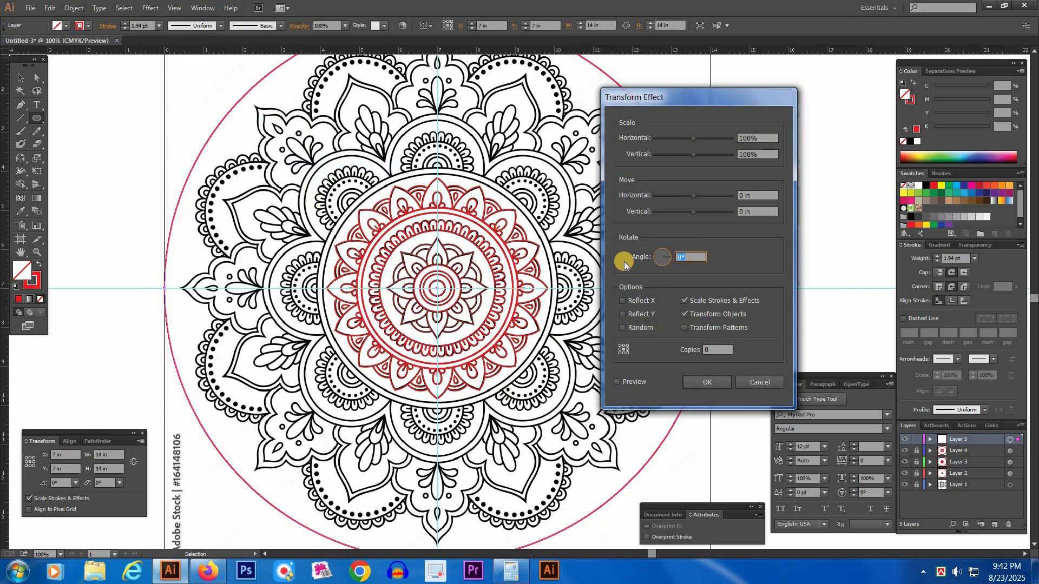
pyautogui.press('Tab')
pyautogui.press('Tab')
pyautogui.press('Tab')
pyautogui.write('7')
pyautogui.click(719, 348)
pyautogui.click(717, 381)
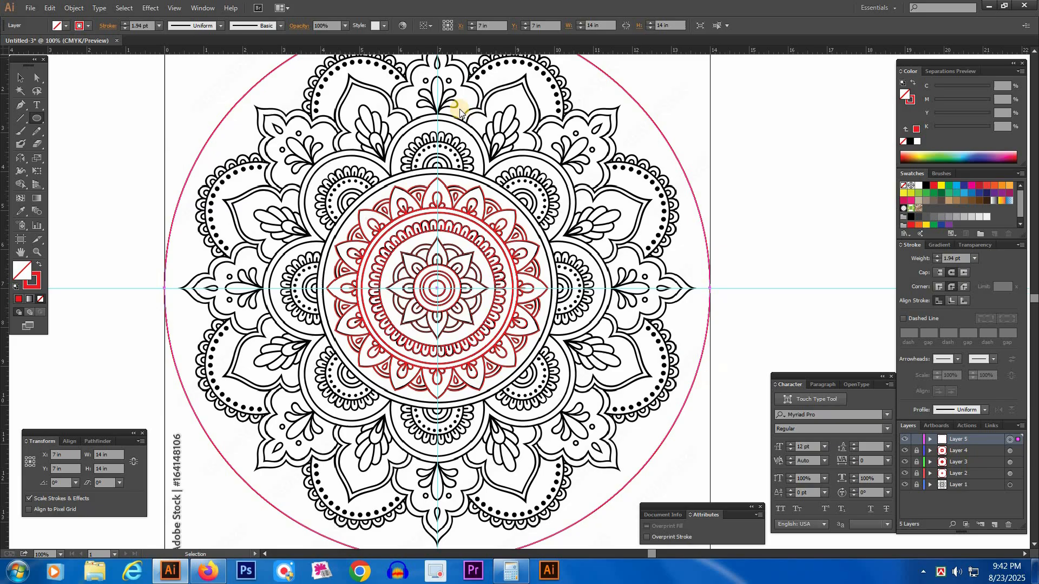
# Step: Draw a circle about 5.88 in across from the guides' intersection, tracing the inner line of the band around the petal ring
pyautogui.moveTo(340, 119); pyautogui.dragTo(655, 425)
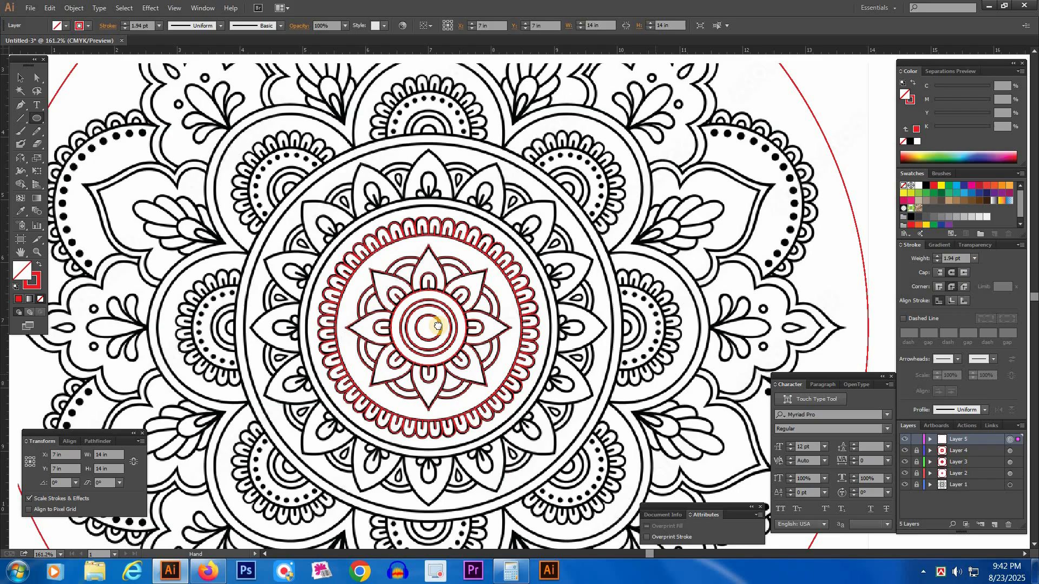
pyautogui.moveTo(438, 326); pyautogui.dragTo(438, 323)
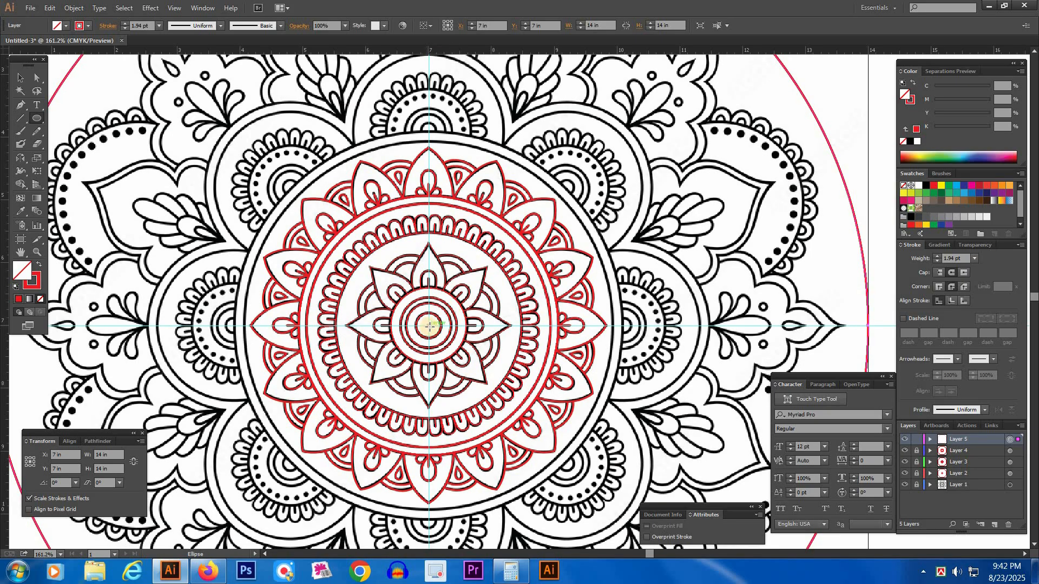
pyautogui.moveTo(428, 325); pyautogui.dragTo(614, 451)
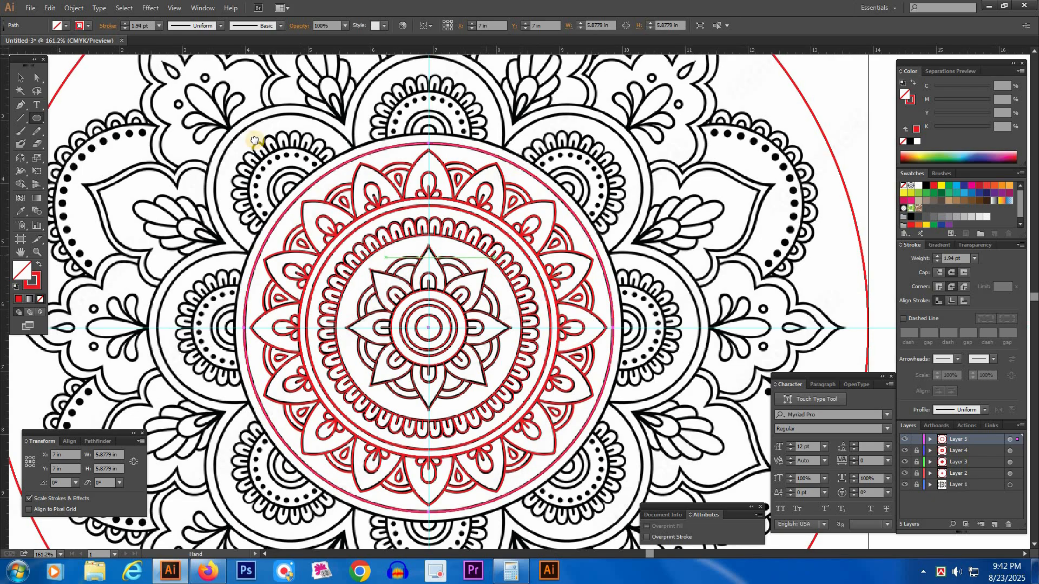
# Step: Duplicate the circle in place and enlarge the copy from its centre to about 6.18 in, matching the band's outer line
pyautogui.moveTo(617, 222); pyautogui.dragTo(622, 268)
pyautogui.moveTo(545, 286); pyautogui.dragTo(608, 255)
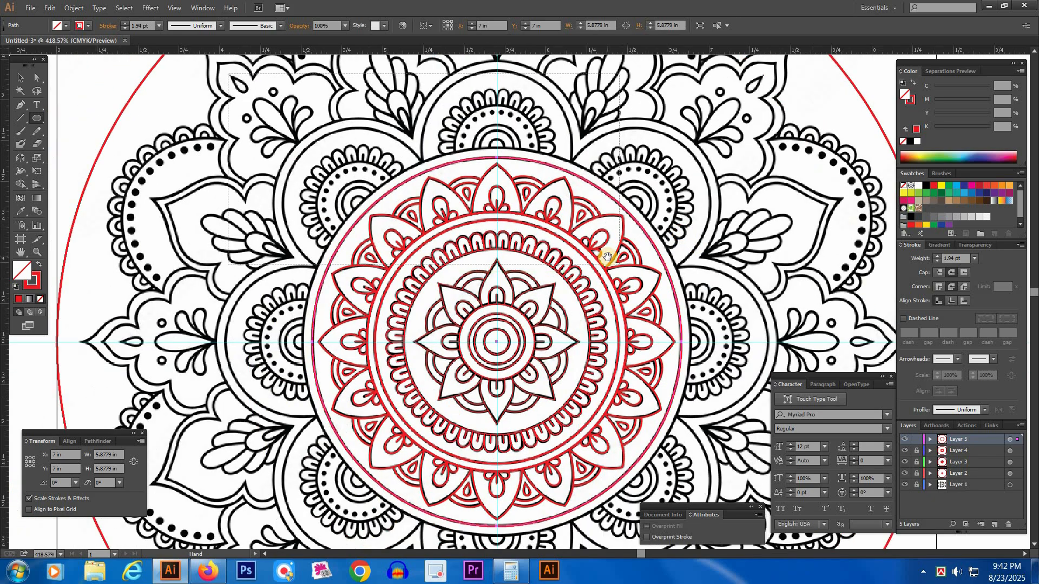
pyautogui.moveTo(310, 72); pyautogui.dragTo(538, 263)
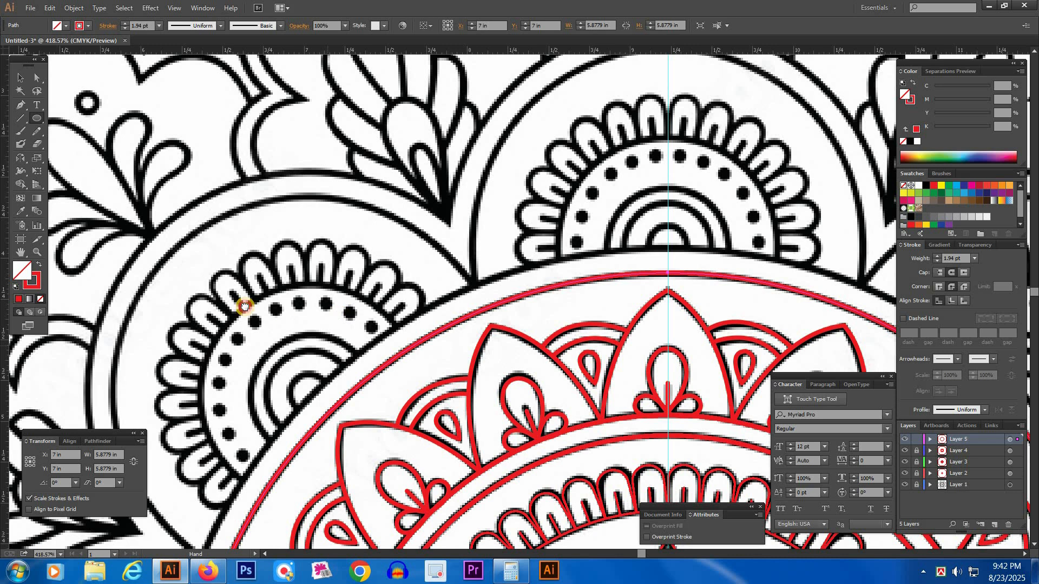
pyautogui.moveTo(243, 306); pyautogui.dragTo(527, 291)
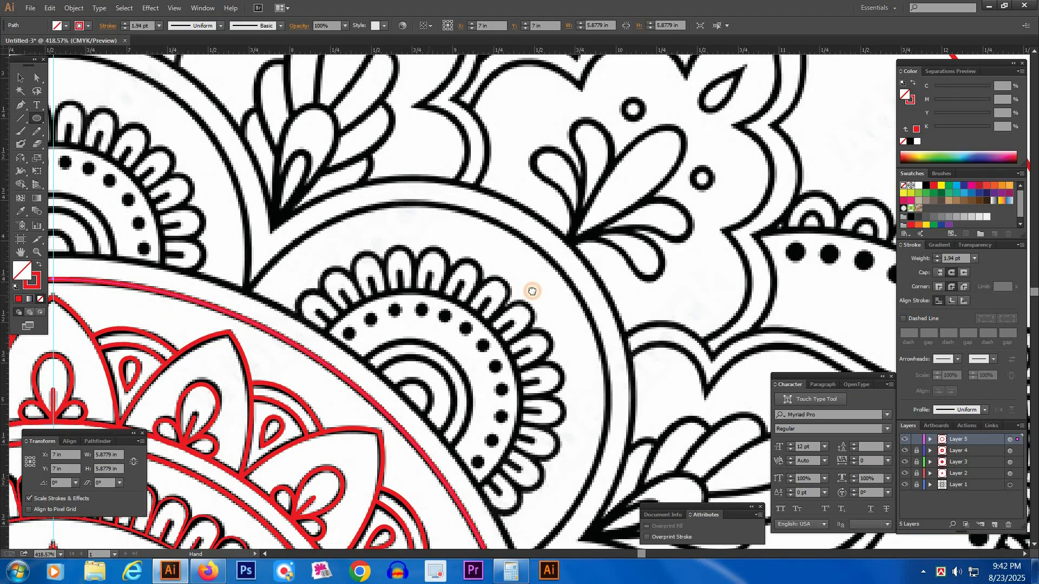
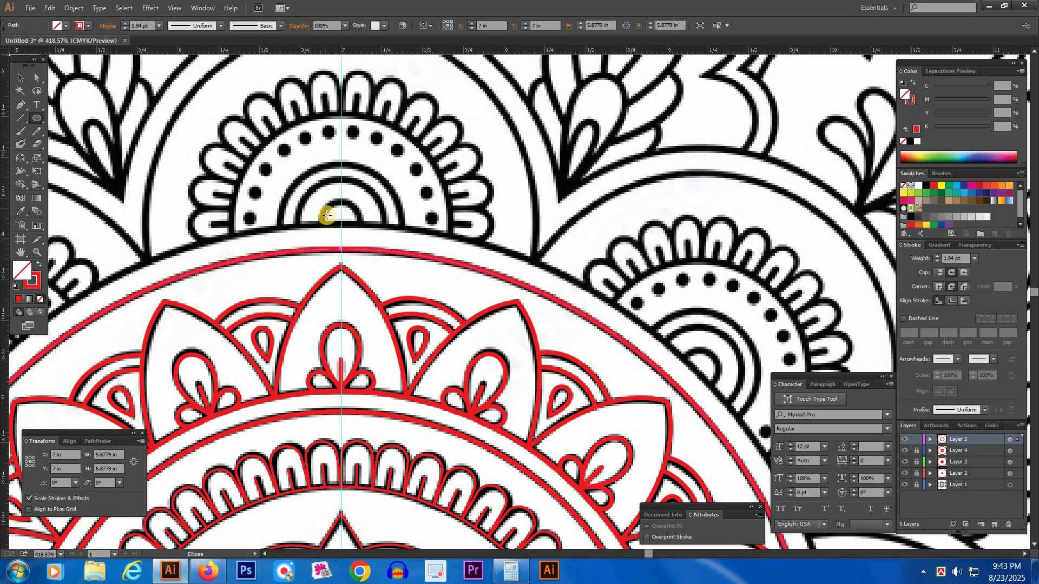
pyautogui.press('v')
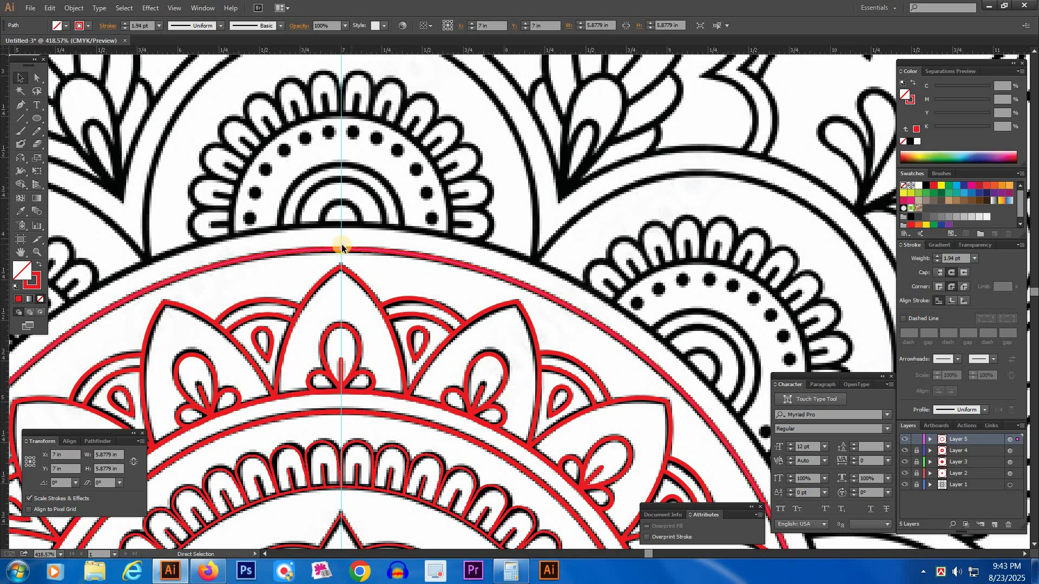
pyautogui.hotkey('ctrl', 'f')
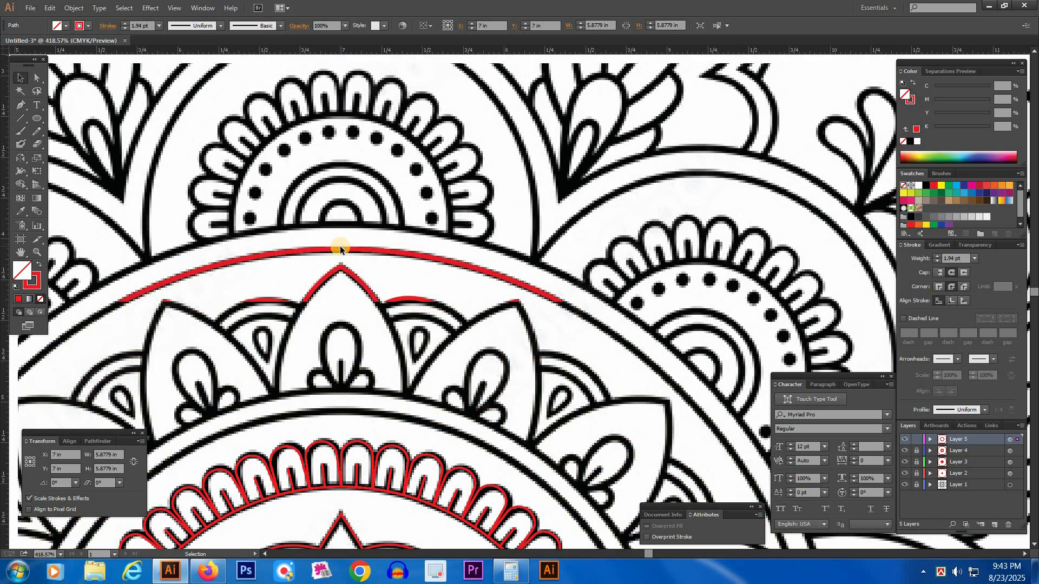
pyautogui.moveTo(341, 249); pyautogui.dragTo(342, 225)
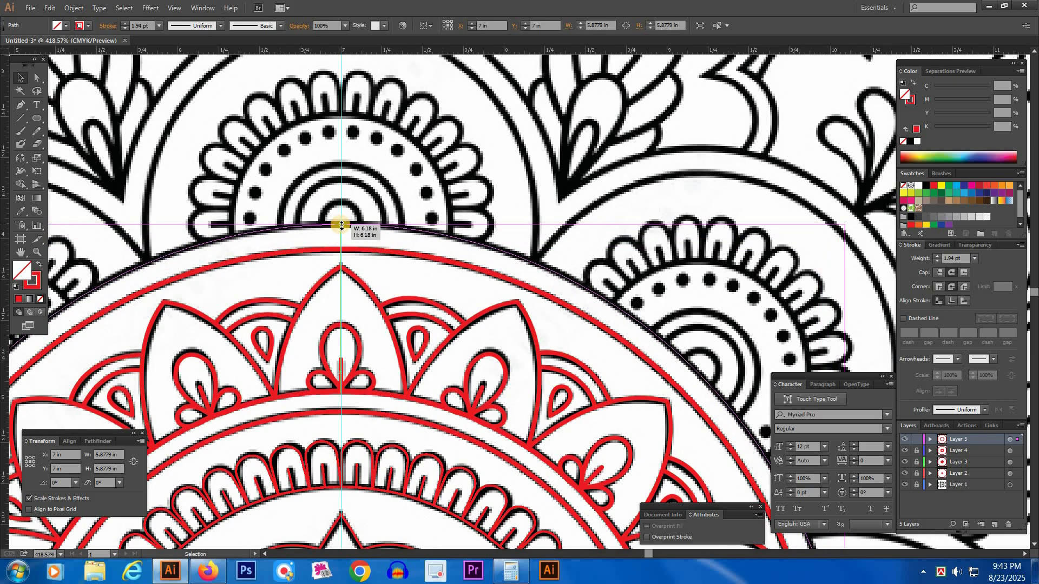
pyautogui.moveTo(341, 225); pyautogui.dragTo(342, 225)
pyautogui.press('space')
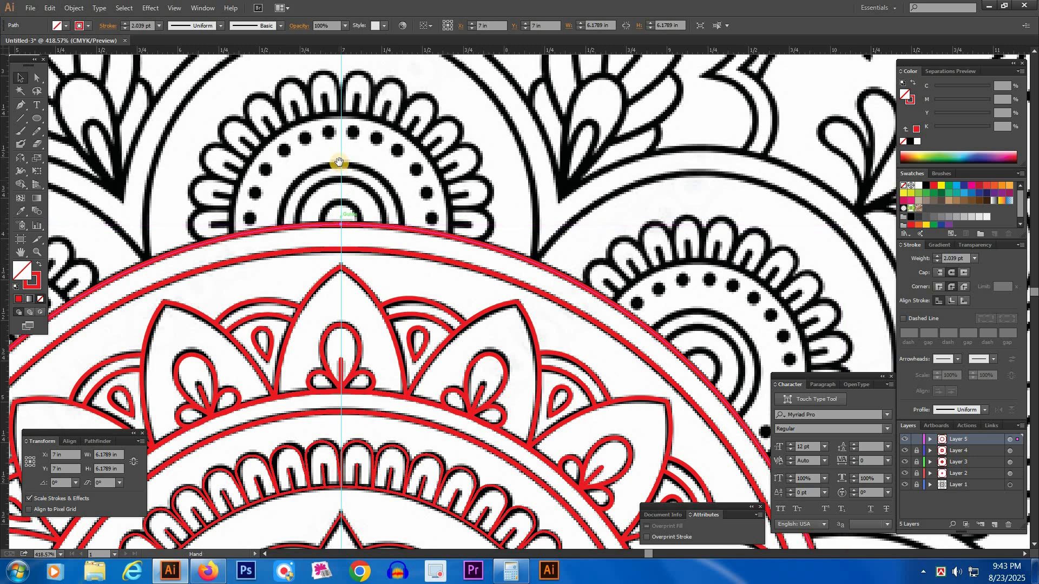
pyautogui.moveTo(448, 207); pyautogui.dragTo(488, 204)
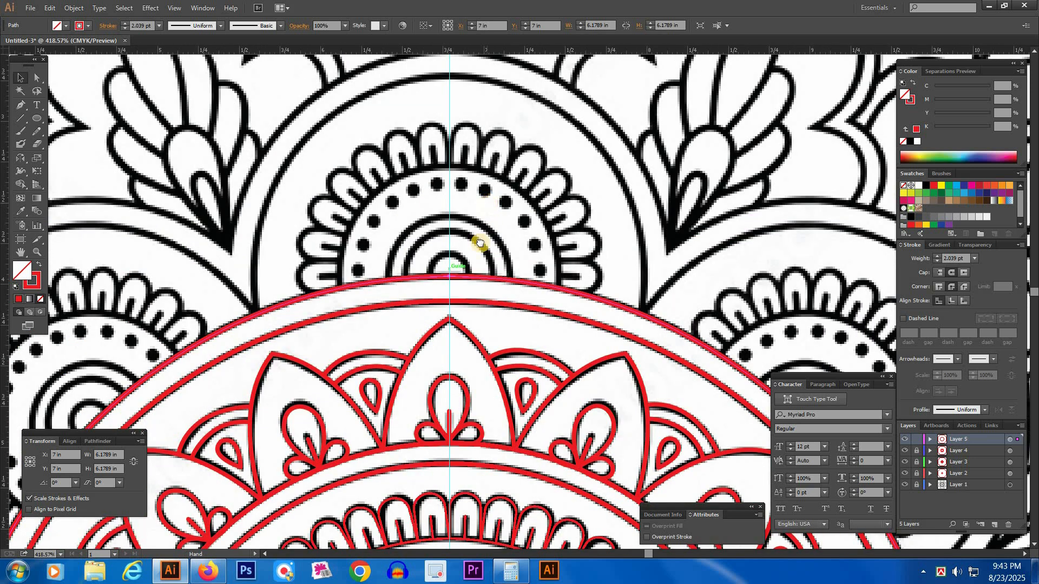
pyautogui.moveTo(457, 297); pyautogui.dragTo(491, 290)
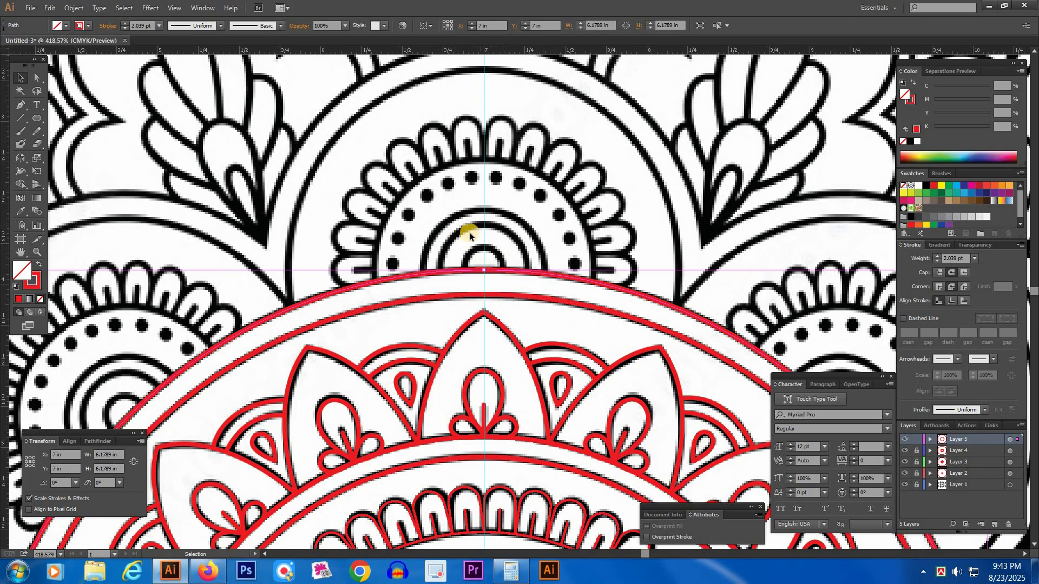
# Step: Draw a circle about 0.26 in wide at the base of the central dome and add two enlarged concentric copies, about 0.54 and 0.74 in wide
pyautogui.press('l')
pyautogui.moveTo(484, 270); pyautogui.dragTo(496, 289)
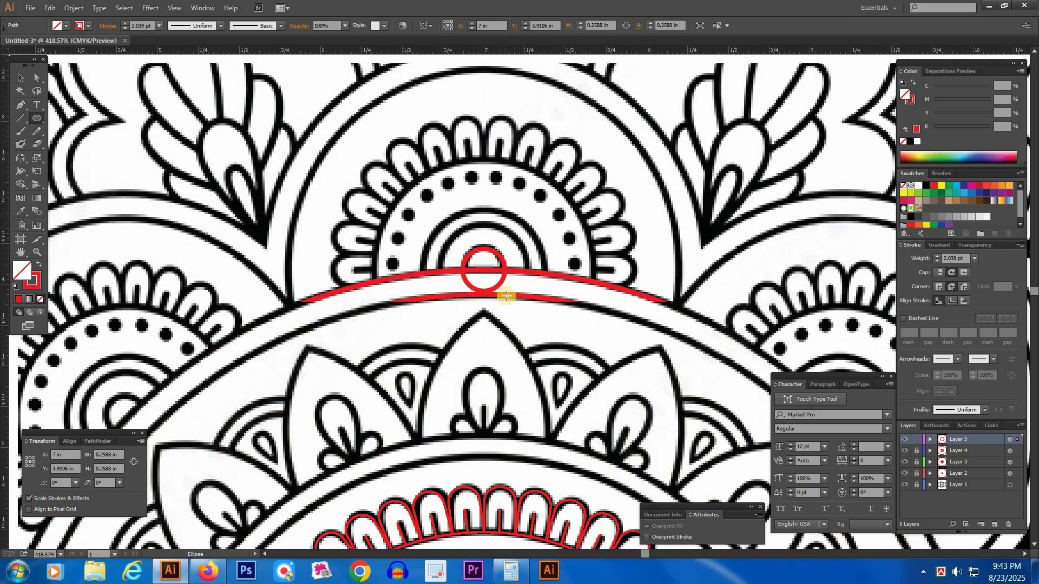
pyautogui.press('v')
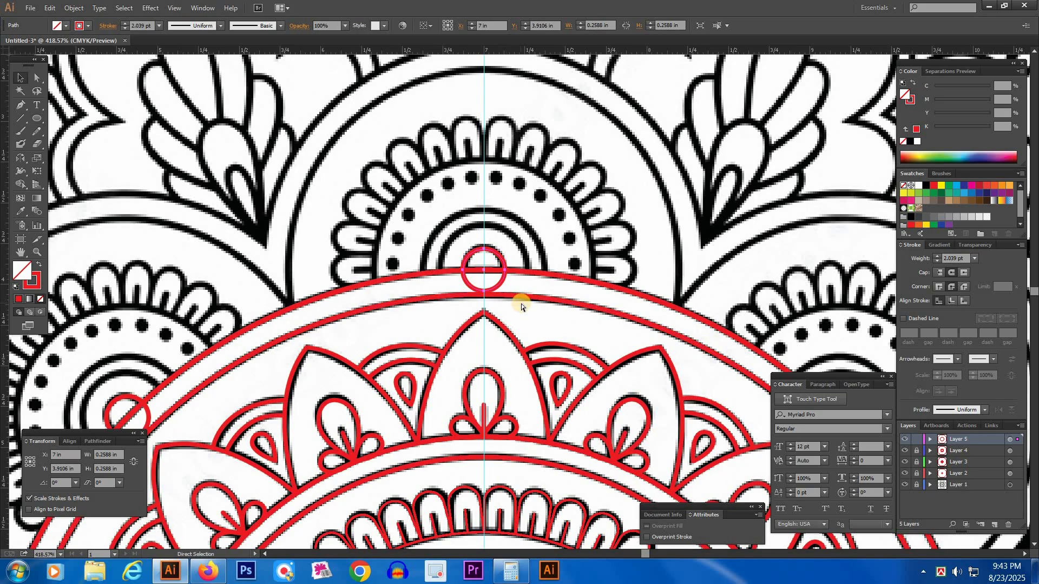
pyautogui.hotkey('ctrl', 'f')
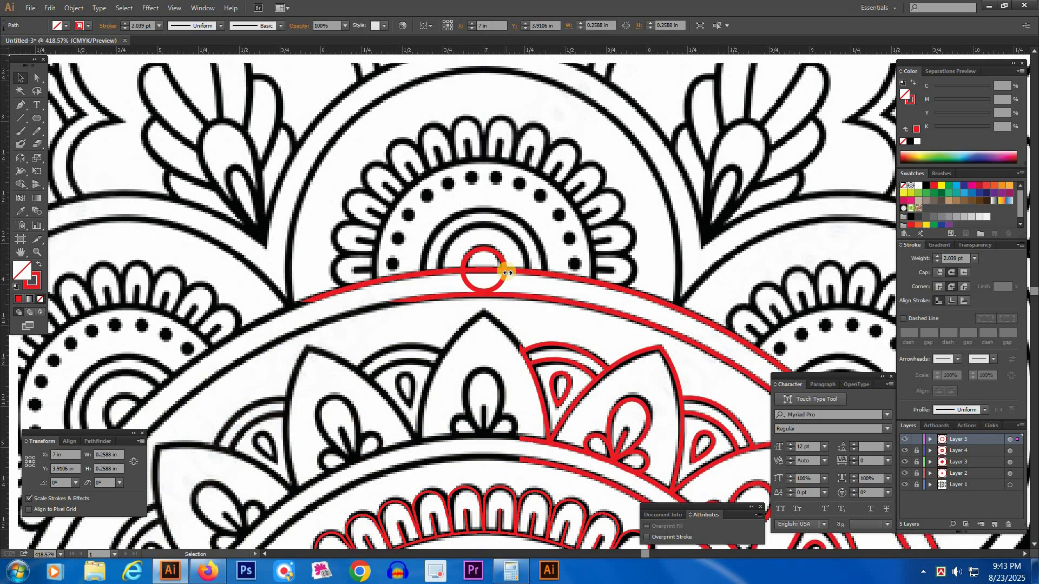
pyautogui.moveTo(507, 271); pyautogui.dragTo(547, 281)
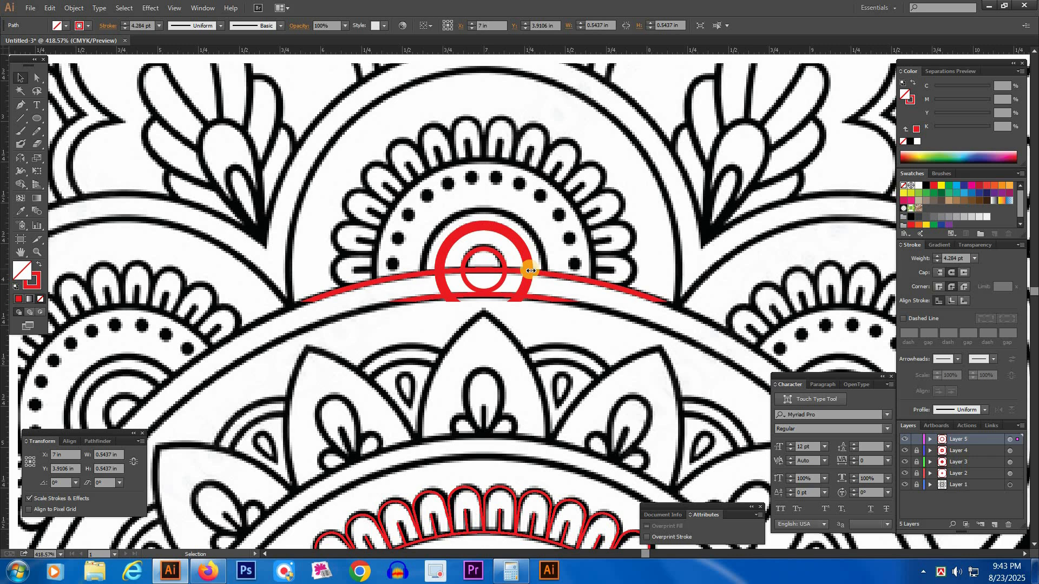
pyautogui.moveTo(531, 271); pyautogui.dragTo(543, 270)
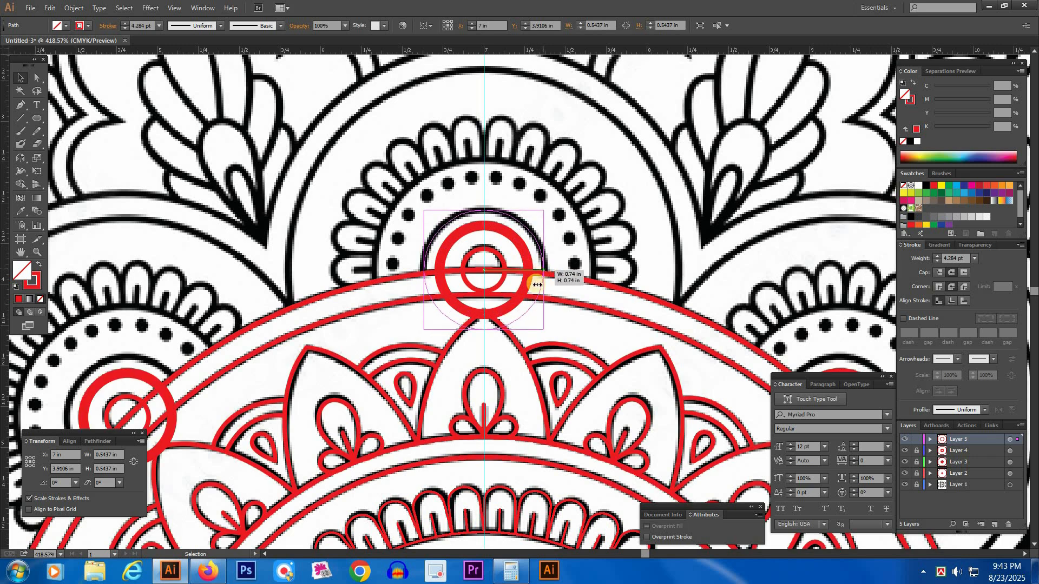
# Step: Select the two large red ring circles that cross the small concentric circles and hide them
pyautogui.press('a')
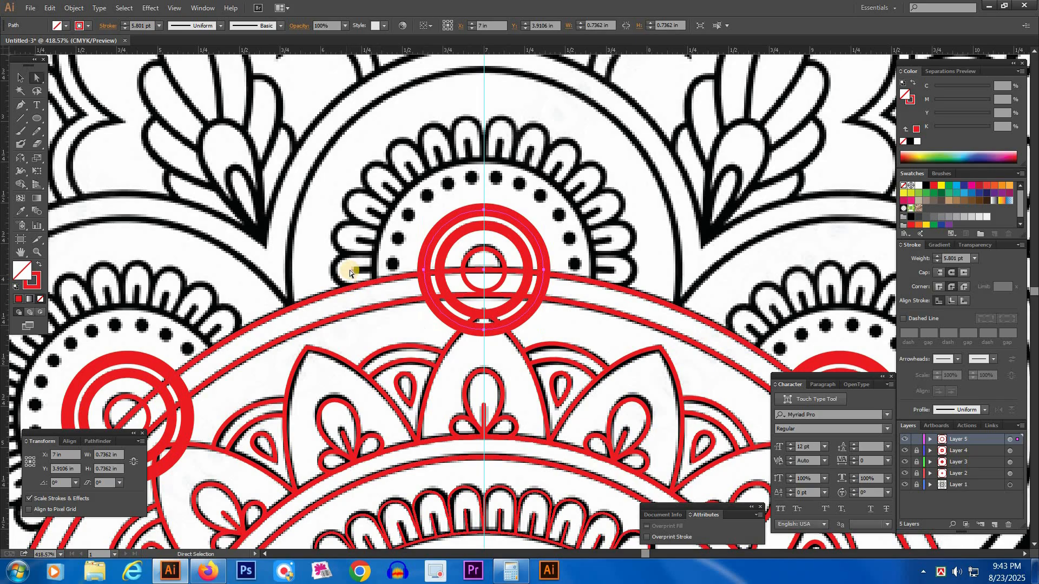
pyautogui.click(447, 282)
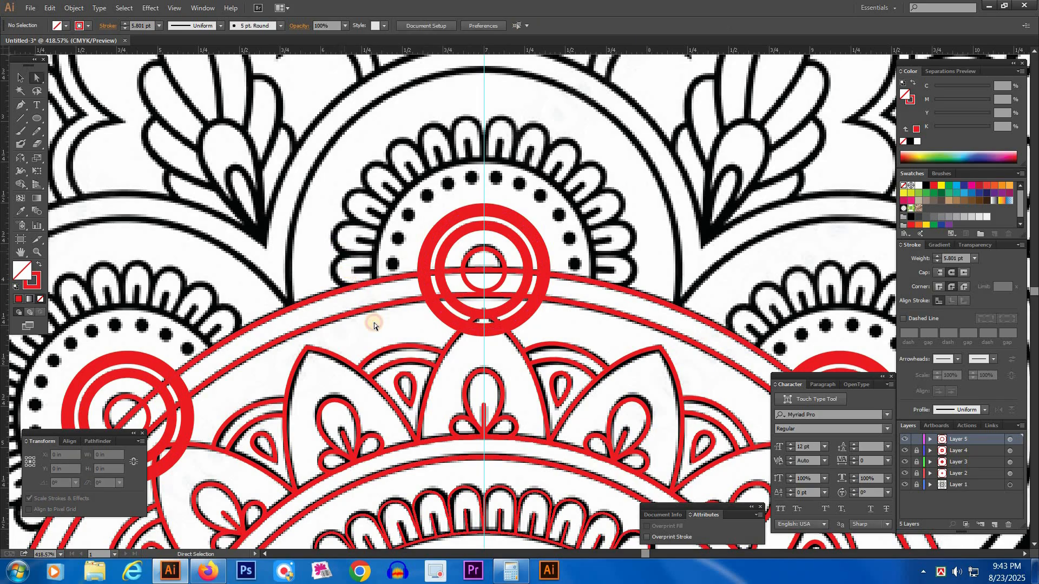
pyautogui.moveTo(374, 324); pyautogui.dragTo(376, 320)
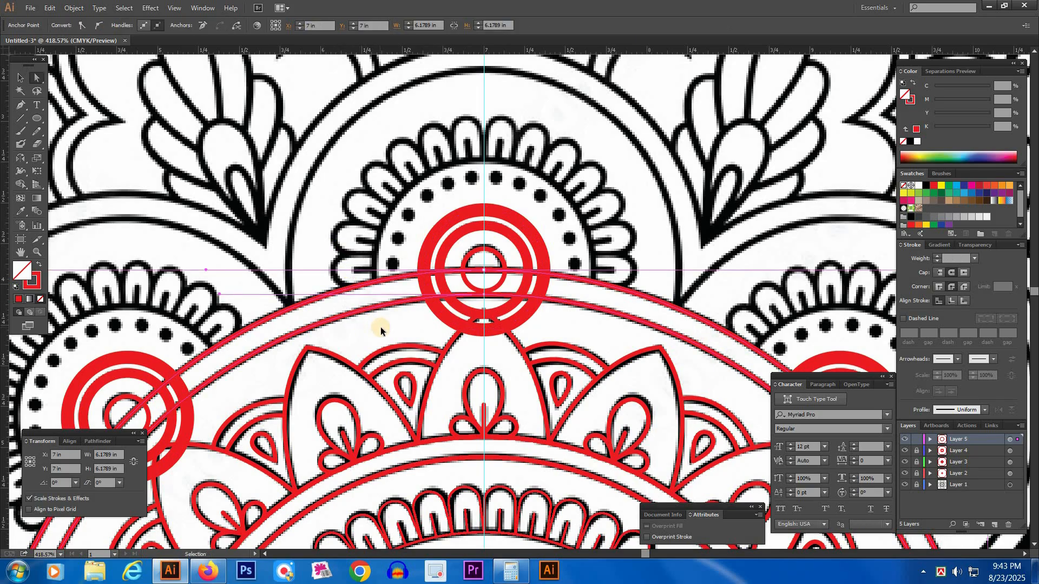
pyautogui.press('v')
pyautogui.hotkey('ctrl', '2')
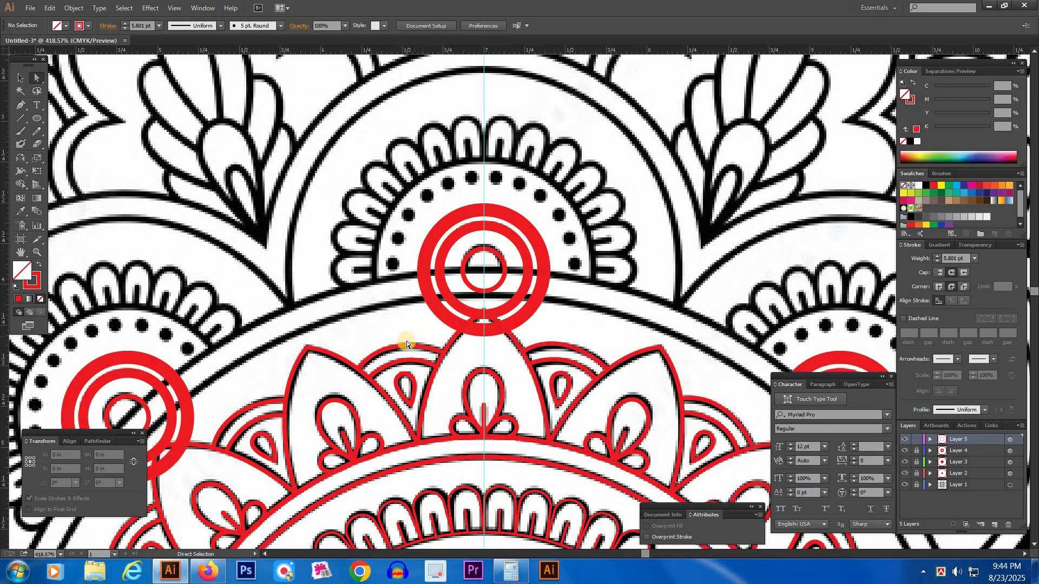
# Step: Delete the lower halves of the three concentric circles and show the hidden large rings again
pyautogui.moveTo(381, 347); pyautogui.dragTo(587, 285)
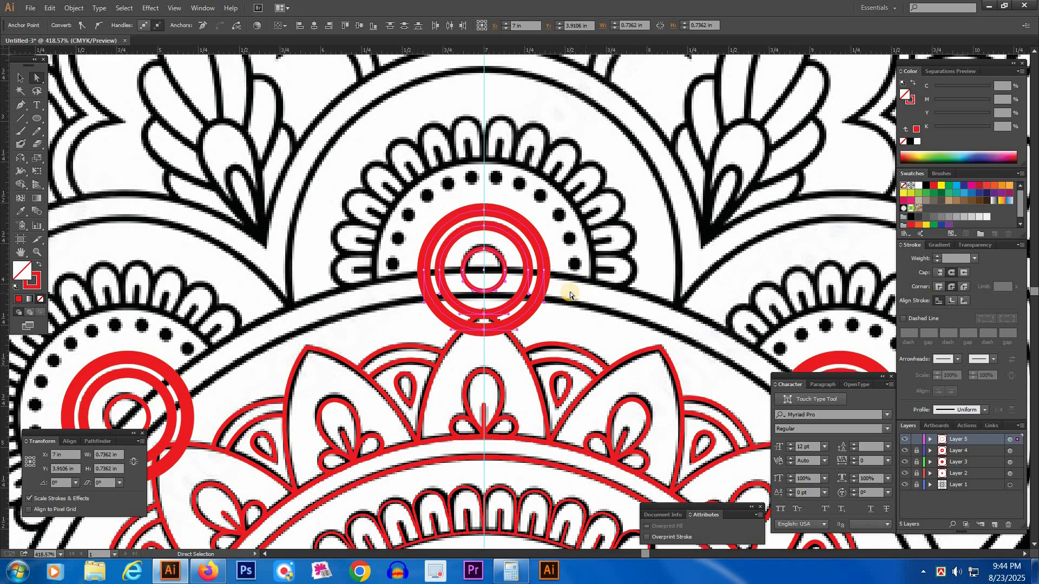
pyautogui.press('Delete')
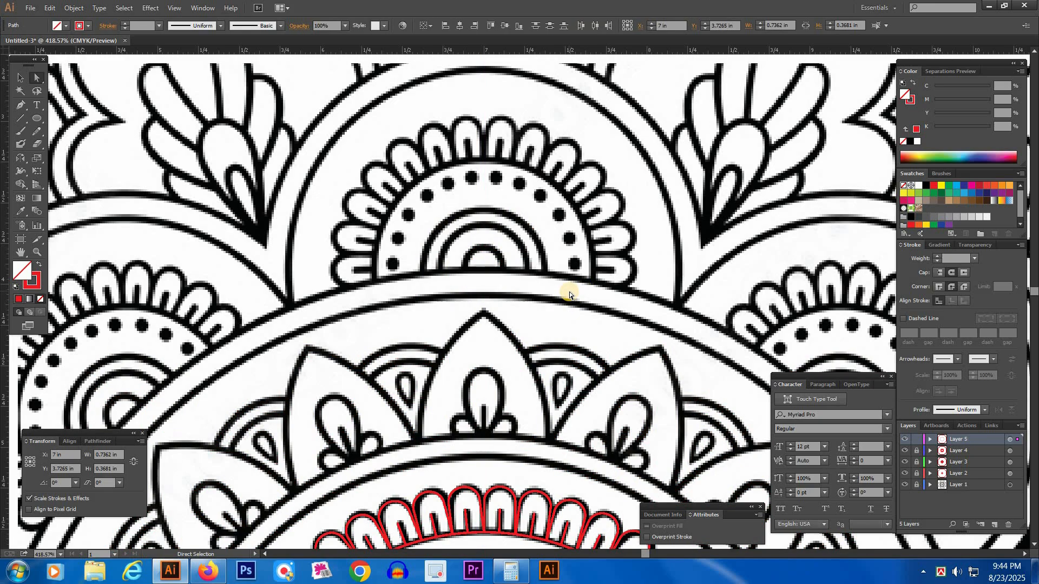
pyautogui.hotkey('ctrl', 'z')
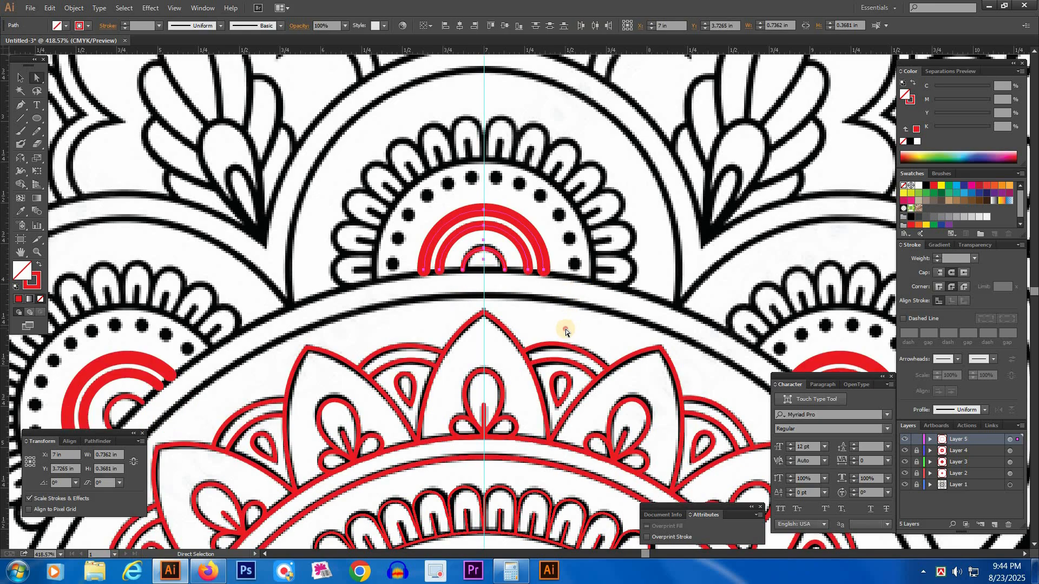
pyautogui.hotkey('ctrl', 'shift', 'a')
pyautogui.click(566, 330)
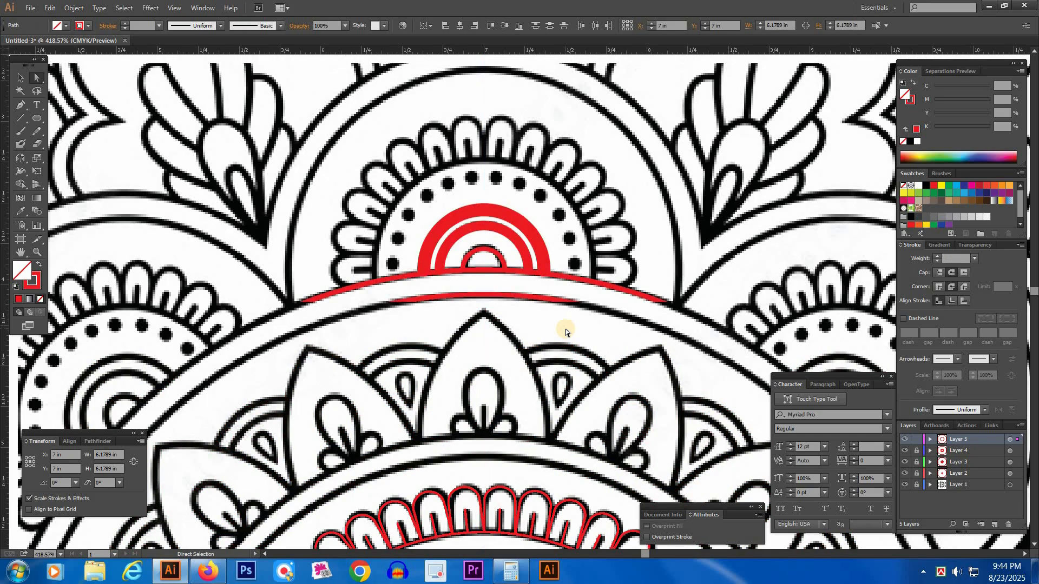
# Step: Draw a dot about 0.09 in wide over the lowest left dot of the central dome, with red fill and no stroke
pyautogui.click(569, 246)
pyautogui.press('l')
pyautogui.moveTo(392, 263); pyautogui.dragTo(412, 264)
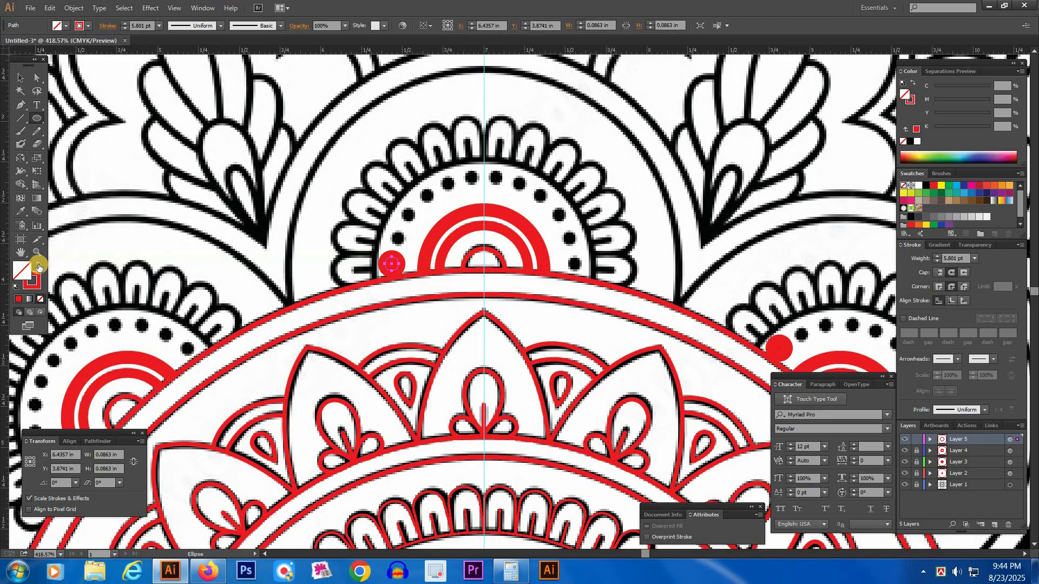
pyautogui.hotkey('shift', 'x')
pyautogui.click(453, 224)
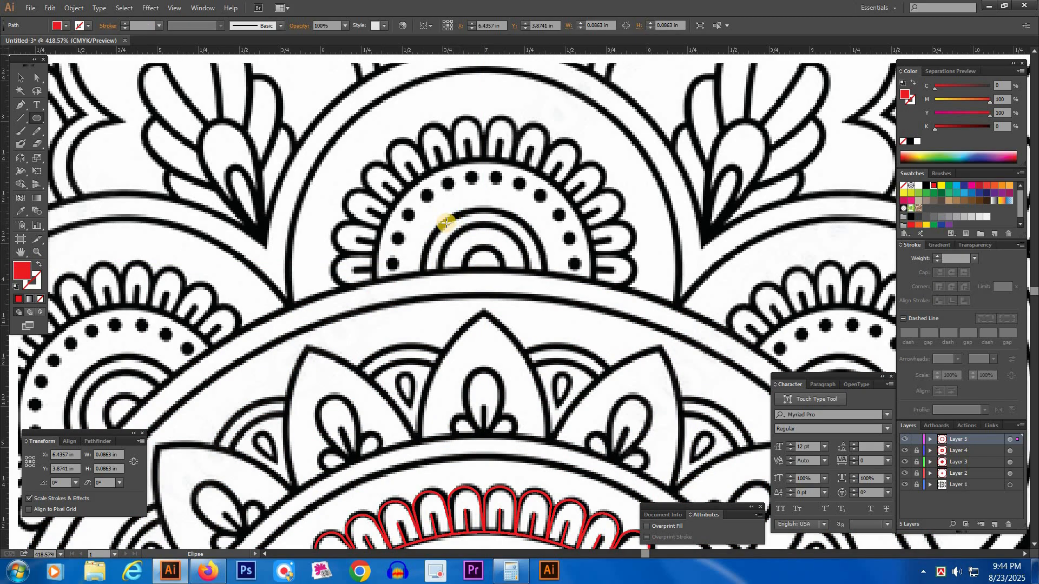
# Step: Enlarge a copy of the outer half-circle to about 1.36 by 0.83 in around the dots and set its stroke weight to 5 pt
pyautogui.press('v')
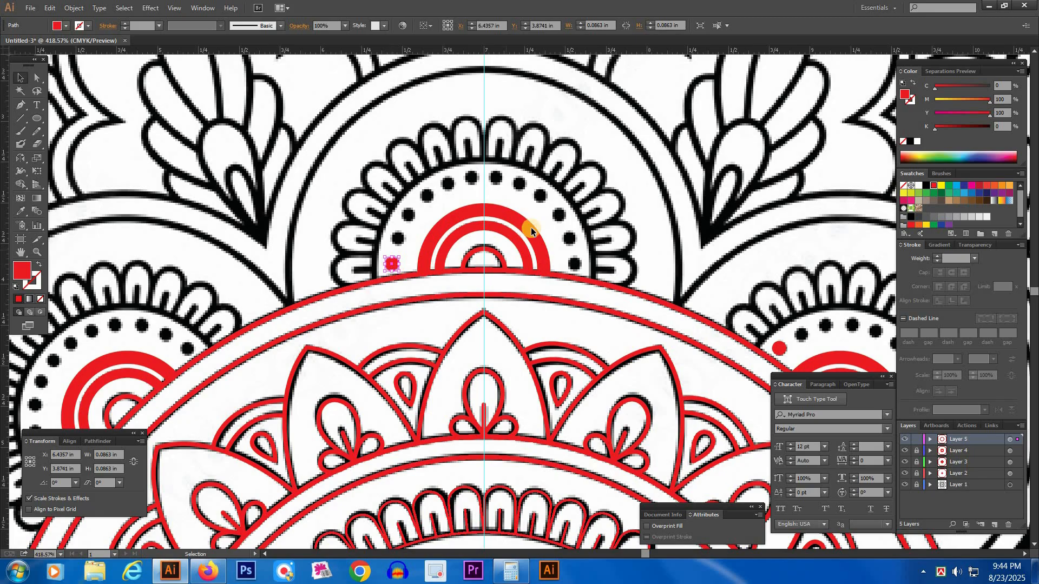
pyautogui.click(517, 222)
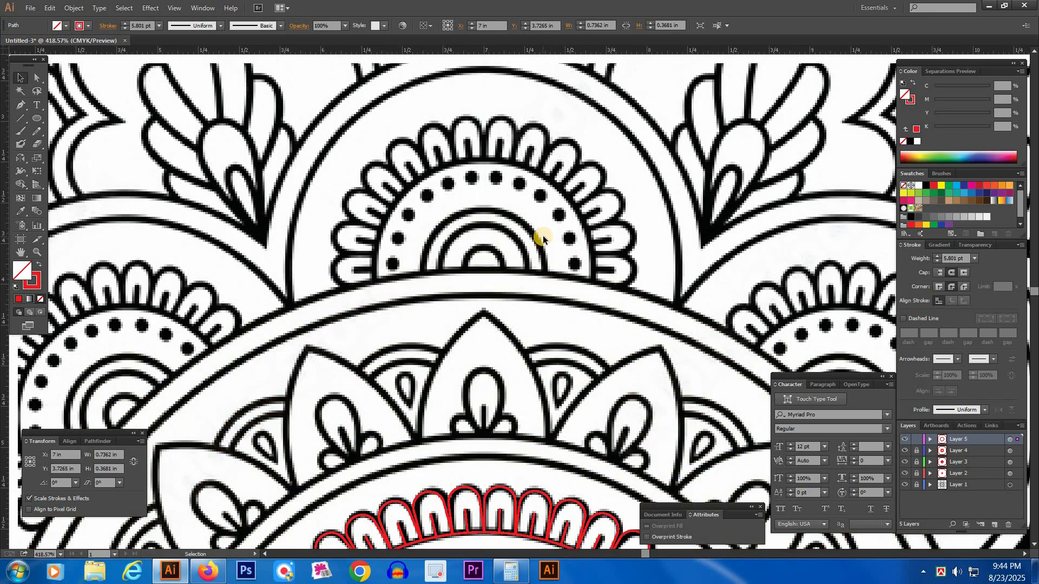
pyautogui.moveTo(543, 241)
pyautogui.mouseDown()
pyautogui.moveTo(597, 258)
pyautogui.moveTo(484, 174)
pyautogui.moveTo(489, 160)
pyautogui.mouseUp()
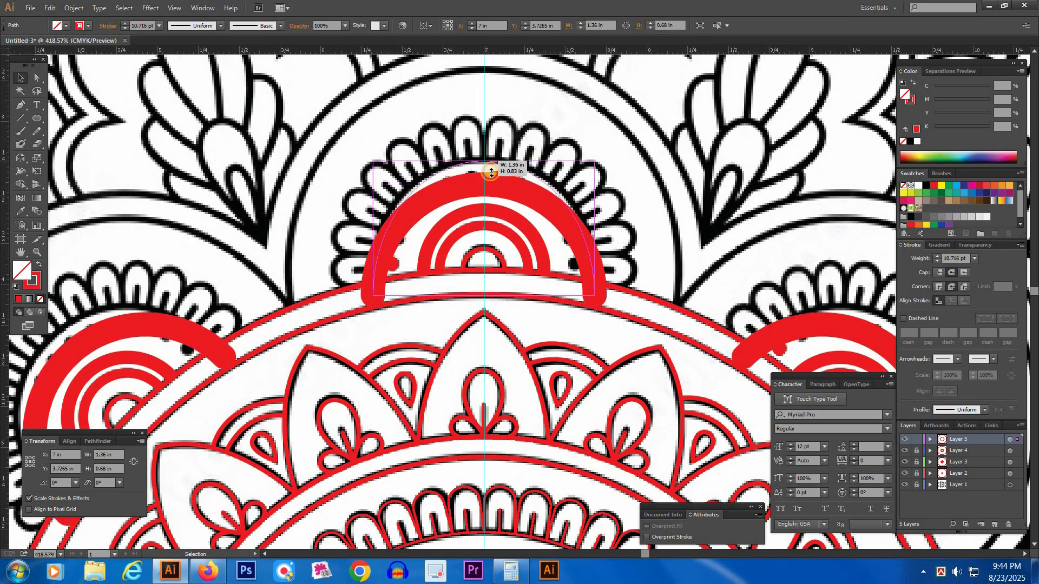
pyautogui.click(922, 260)
pyautogui.write('5')
pyautogui.press('Return')
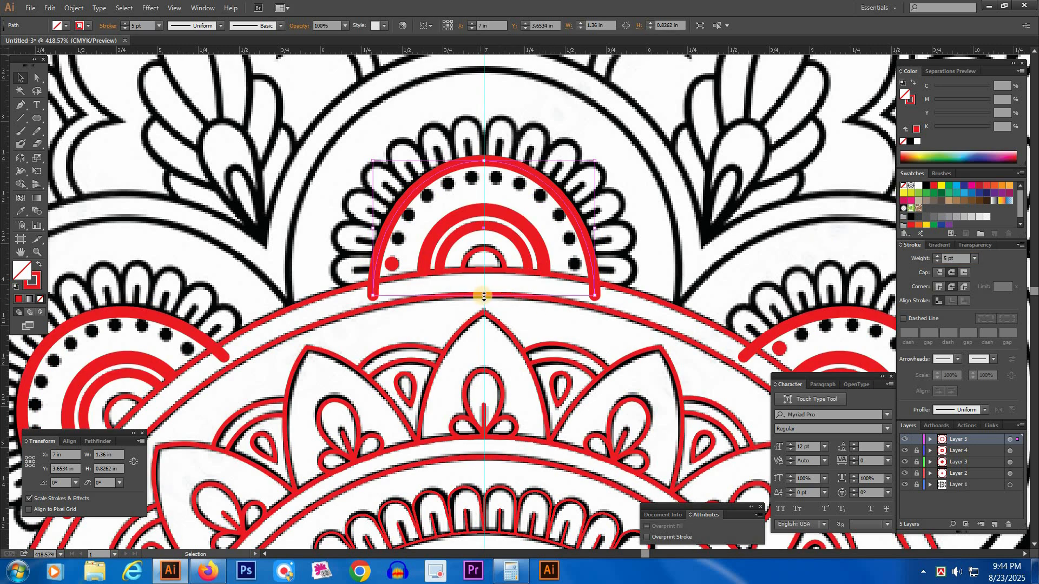
# Step: Shorten the new outer arch to about 0.75 in high and set its stroke weight to 2 pt
pyautogui.moveTo(485, 296)
pyautogui.mouseDown()
pyautogui.moveTo(487, 282)
pyautogui.moveTo(501, 283)
pyautogui.mouseUp()
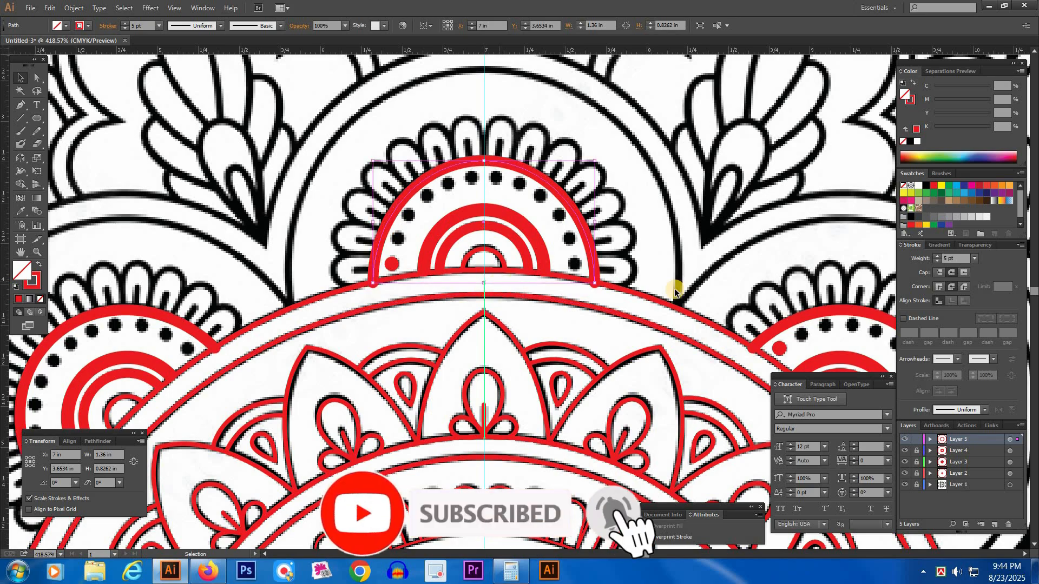
pyautogui.click(919, 265)
pyautogui.write('2')
pyautogui.press('Return')
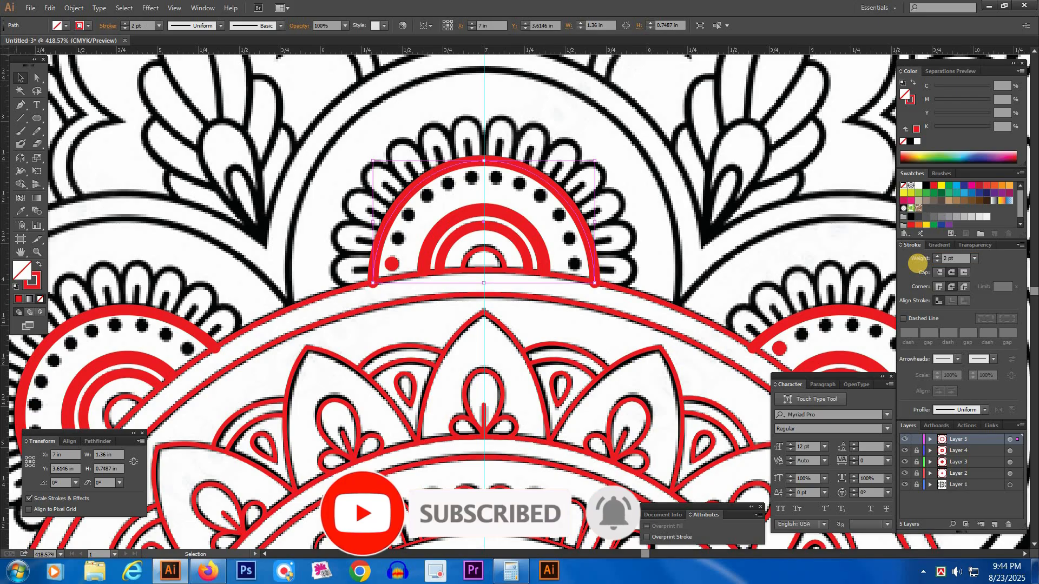
# Step: Copy the red dot onto each remaining dot of the row inside the central dome's outer arch
pyautogui.click(393, 266)
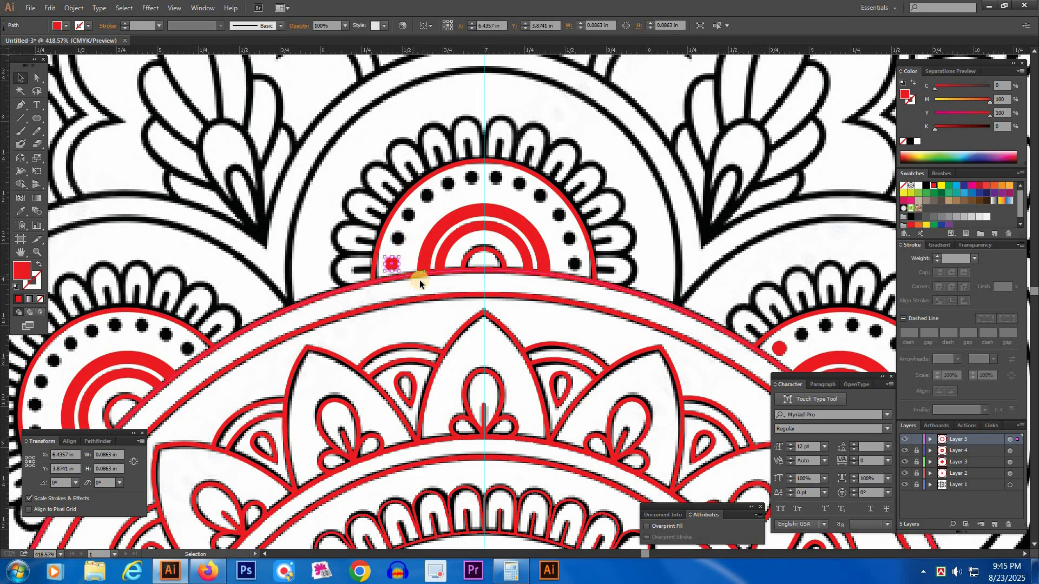
pyautogui.moveTo(394, 266); pyautogui.dragTo(399, 239)
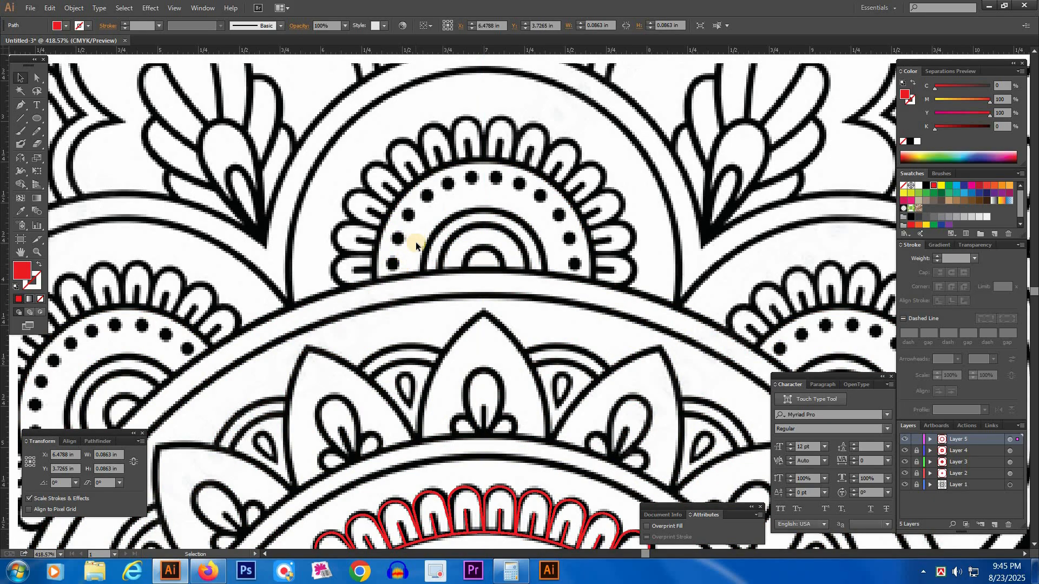
pyautogui.moveTo(400, 246); pyautogui.dragTo(408, 219)
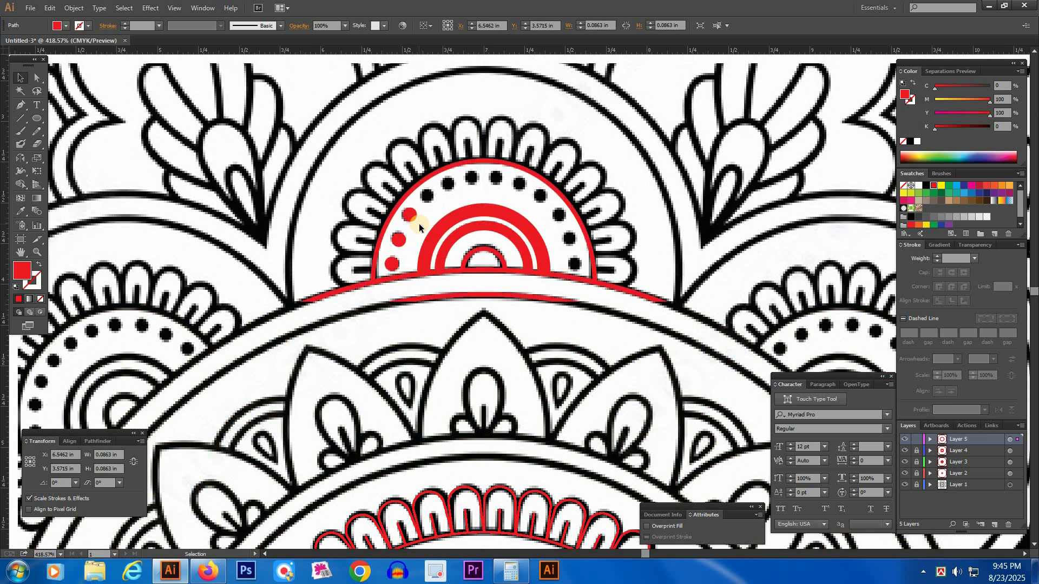
pyautogui.moveTo(413, 219); pyautogui.dragTo(450, 188)
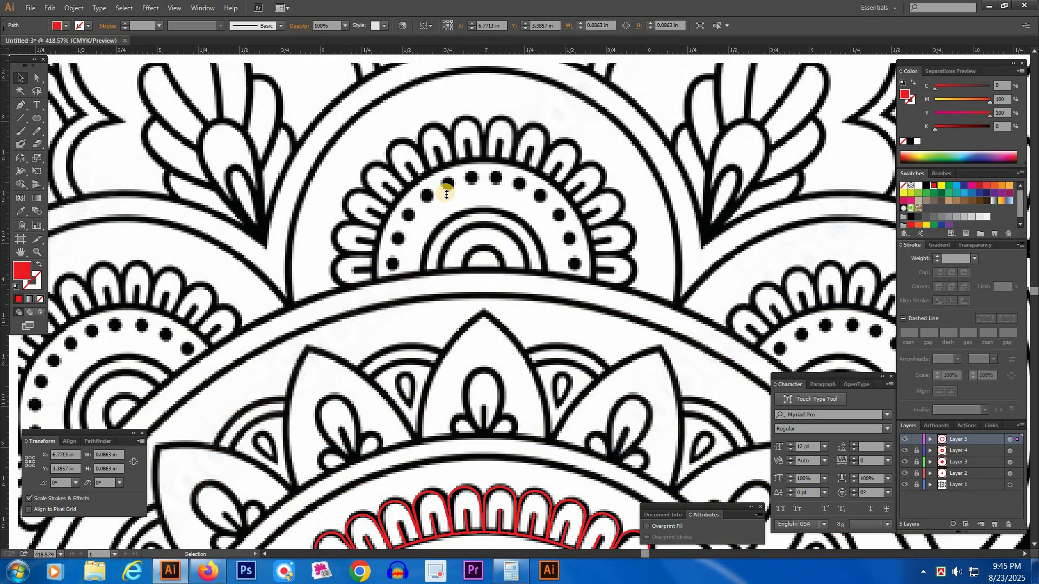
pyautogui.moveTo(447, 187); pyautogui.dragTo(520, 187)
pyautogui.moveTo(521, 188); pyautogui.dragTo(547, 200)
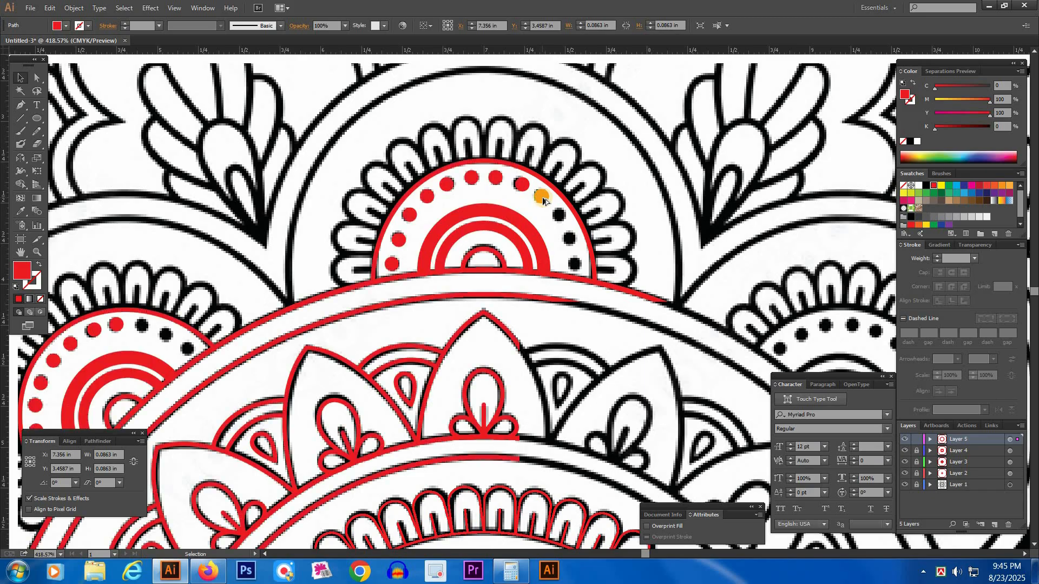
pyautogui.moveTo(543, 201); pyautogui.dragTo(571, 266)
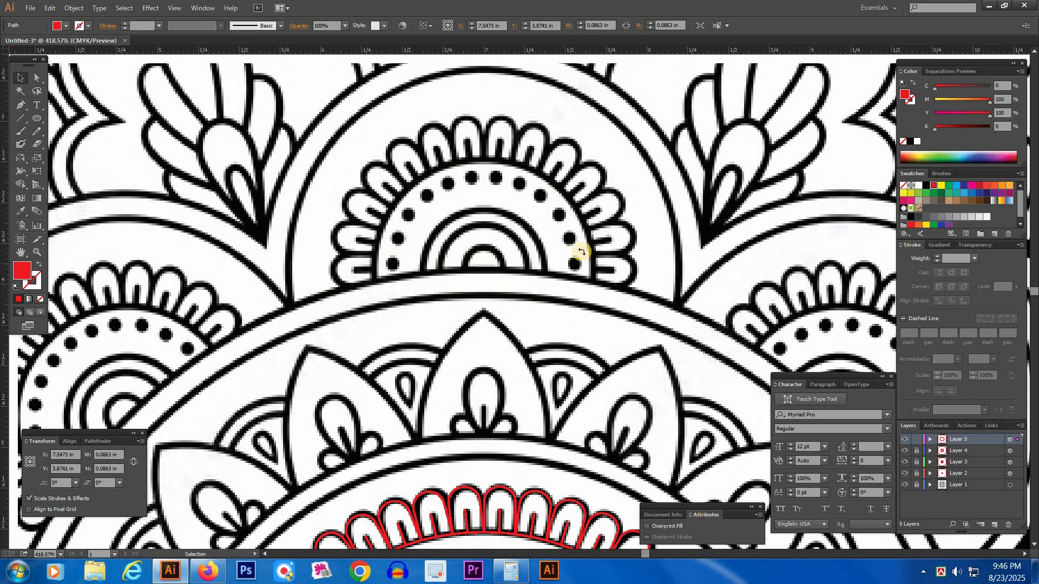
# Step: Clear the selection and prepare the Pen tool with no fill and a red stroke
pyautogui.press('p')
pyautogui.hotkey('ctrl', 'shift', 'a')
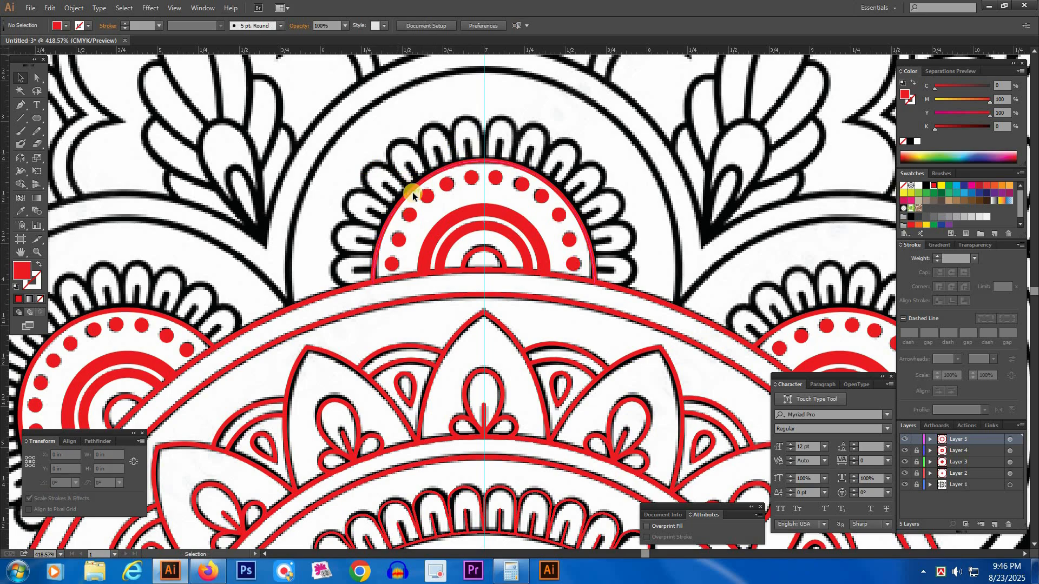
pyautogui.hotkey('shift', 'x')
pyautogui.click(372, 283)
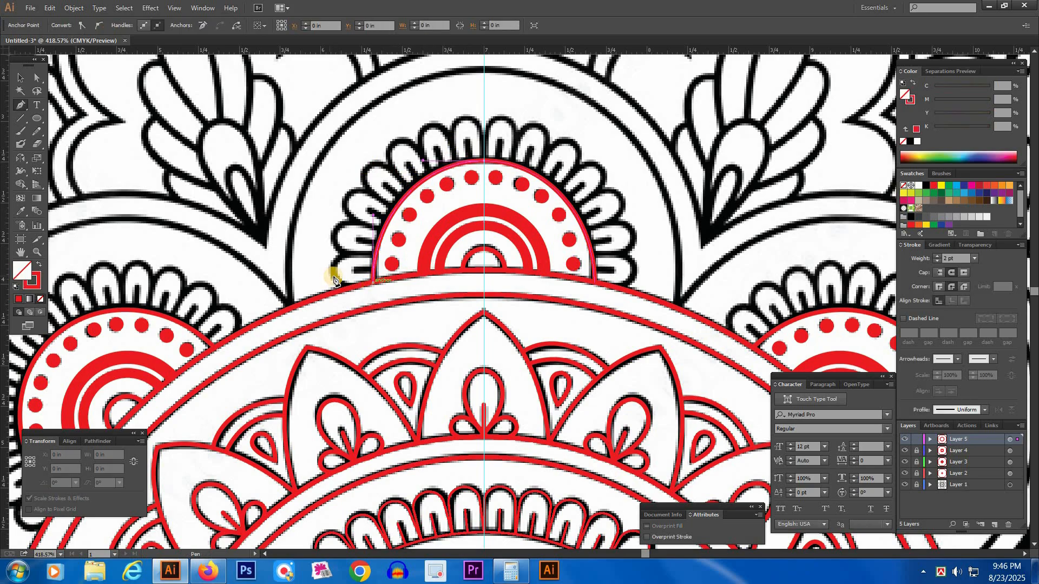
pyautogui.moveTo(333, 259); pyautogui.dragTo(336, 251)
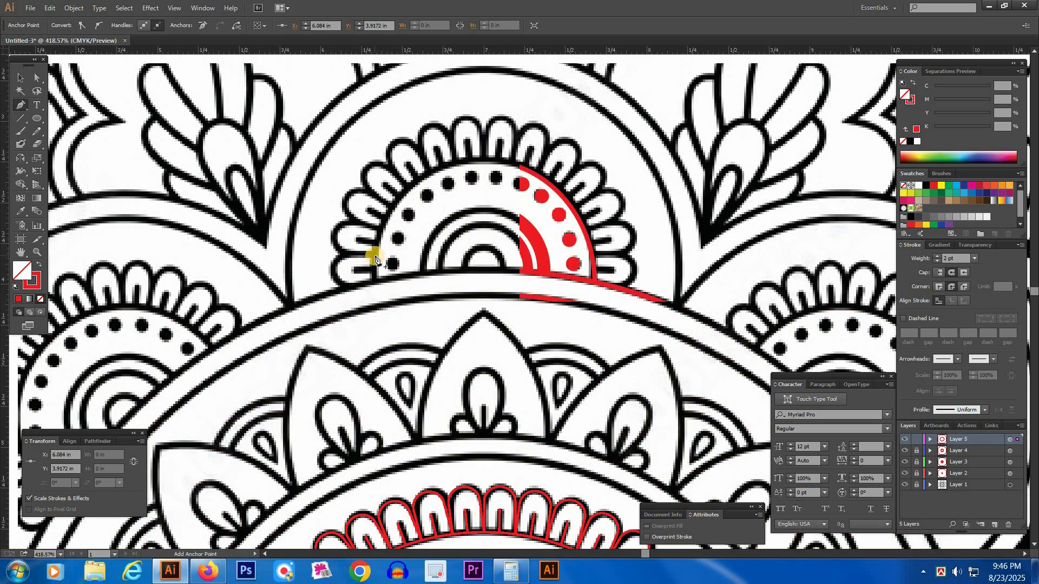
pyautogui.moveTo(375, 249); pyautogui.dragTo(384, 255)
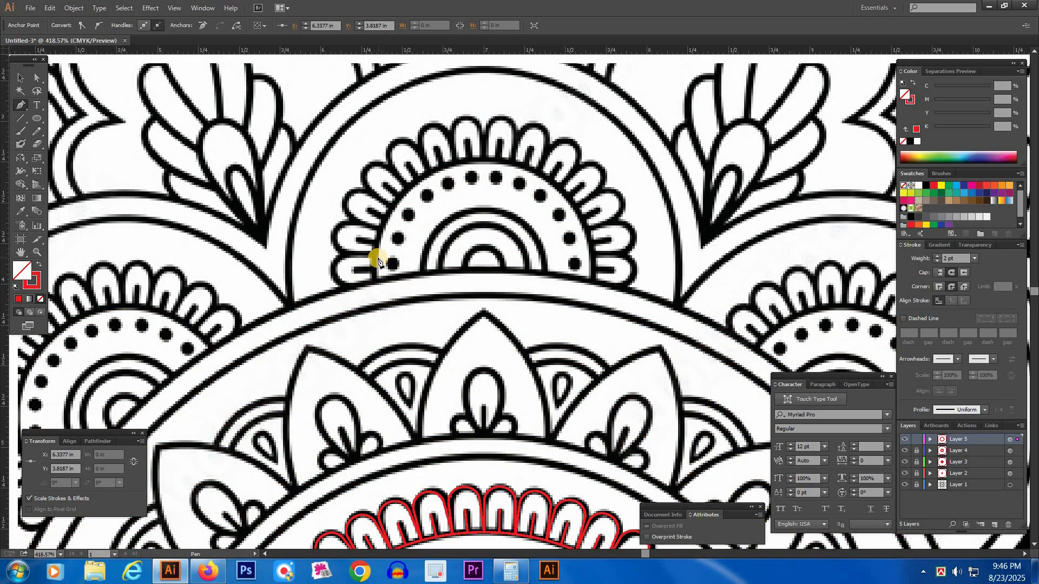
pyautogui.keyDown('ctrl'); pyautogui.click(367, 263); pyautogui.keyUp('ctrl')
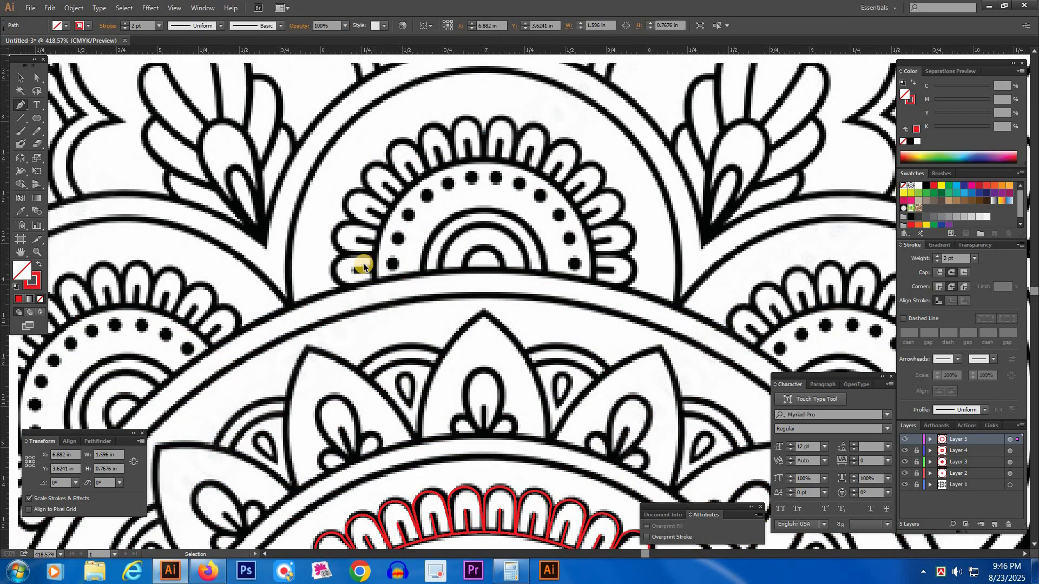
pyautogui.click(361, 263)
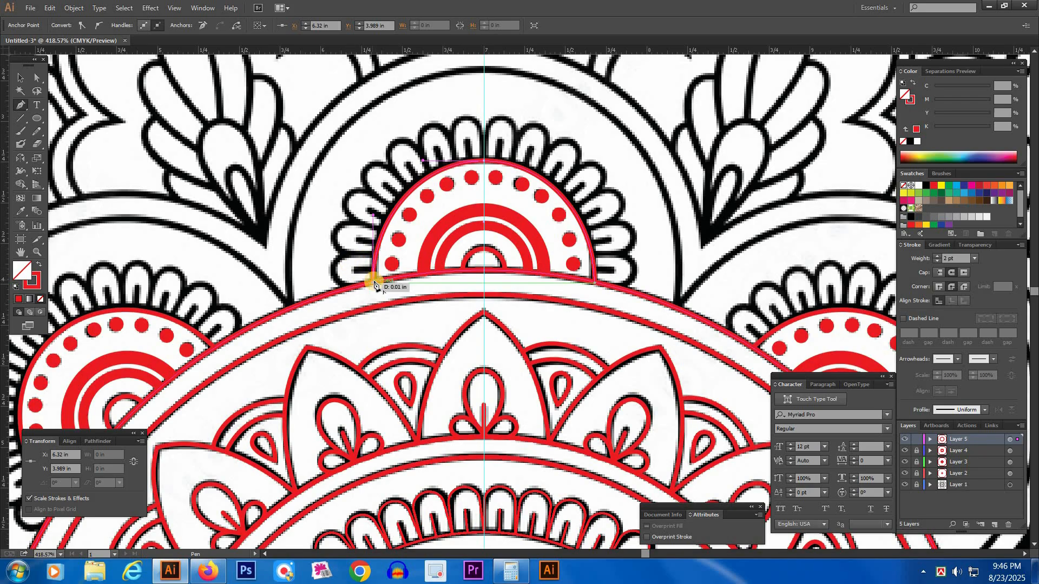
pyautogui.keyDown('ctrl'); pyautogui.click(335, 265); pyautogui.keyUp('ctrl')
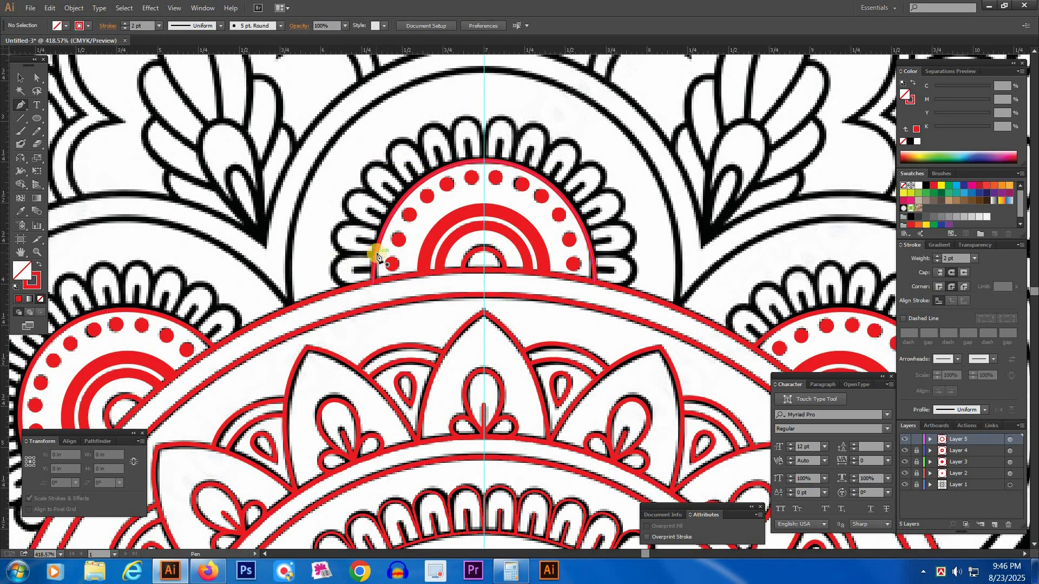
# Step: Trace the outline of the lowest petal beside the central dome's outer arch with the Pen tool and adjust its end anchor
pyautogui.click(328, 286)
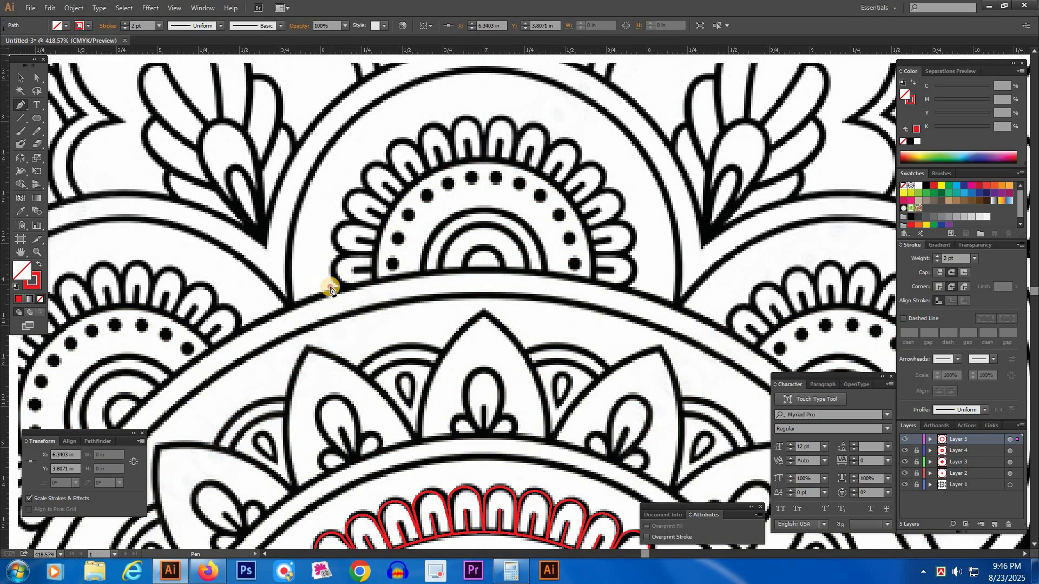
pyautogui.moveTo(331, 288); pyautogui.dragTo(332, 288)
pyautogui.click(368, 287)
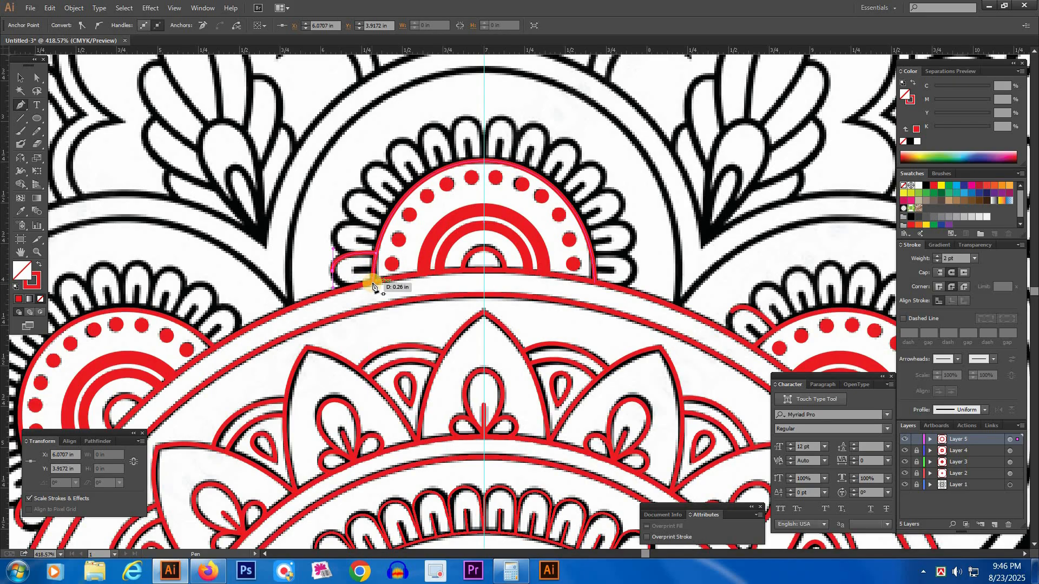
pyautogui.moveTo(369, 287); pyautogui.dragTo(385, 288)
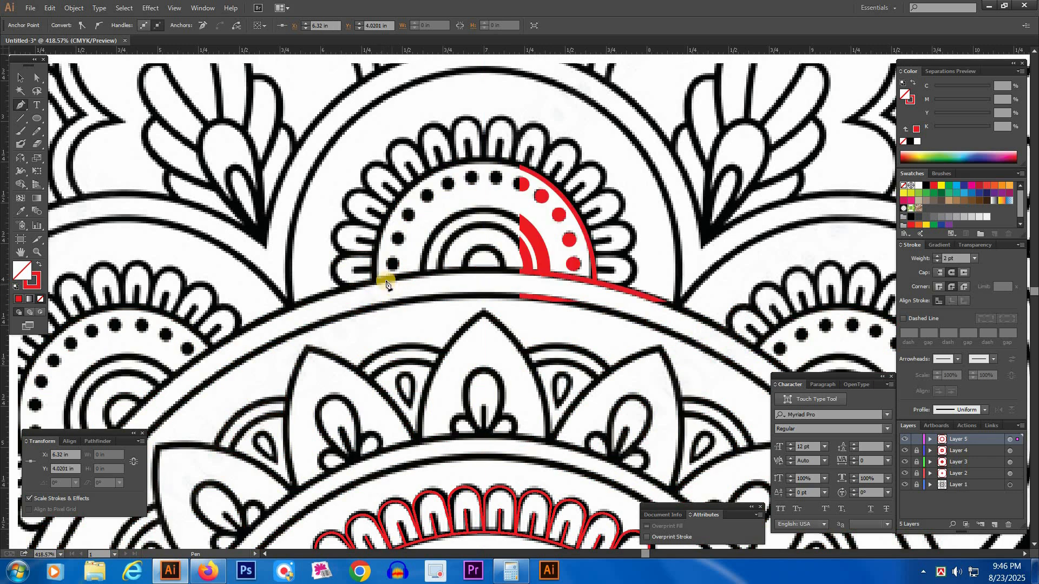
pyautogui.press('a')
pyautogui.moveTo(372, 287); pyautogui.dragTo(375, 284)
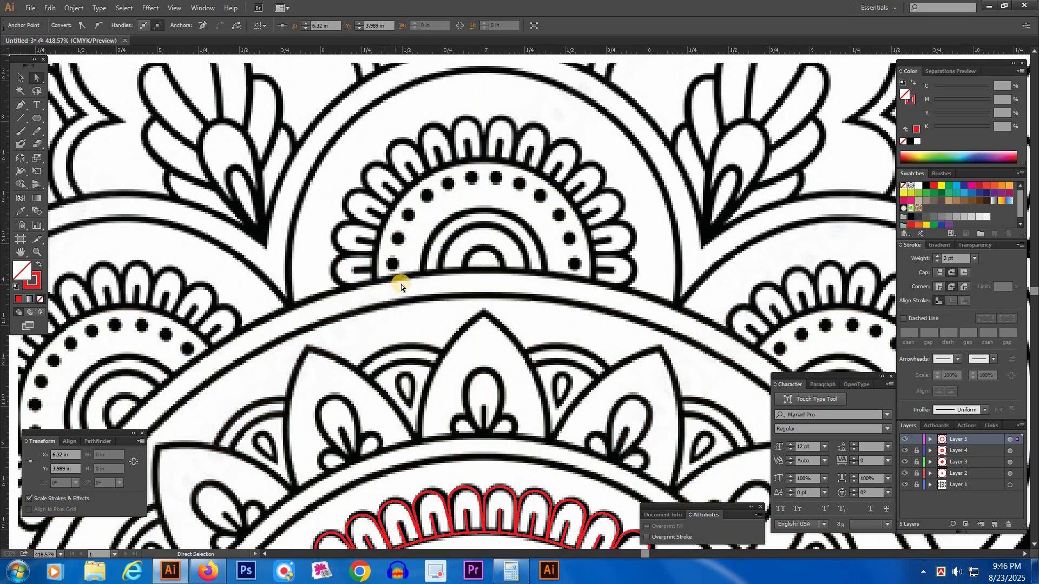
# Step: Add the short inner line inside the traced petal and group it with the petal outline
pyautogui.press('p')
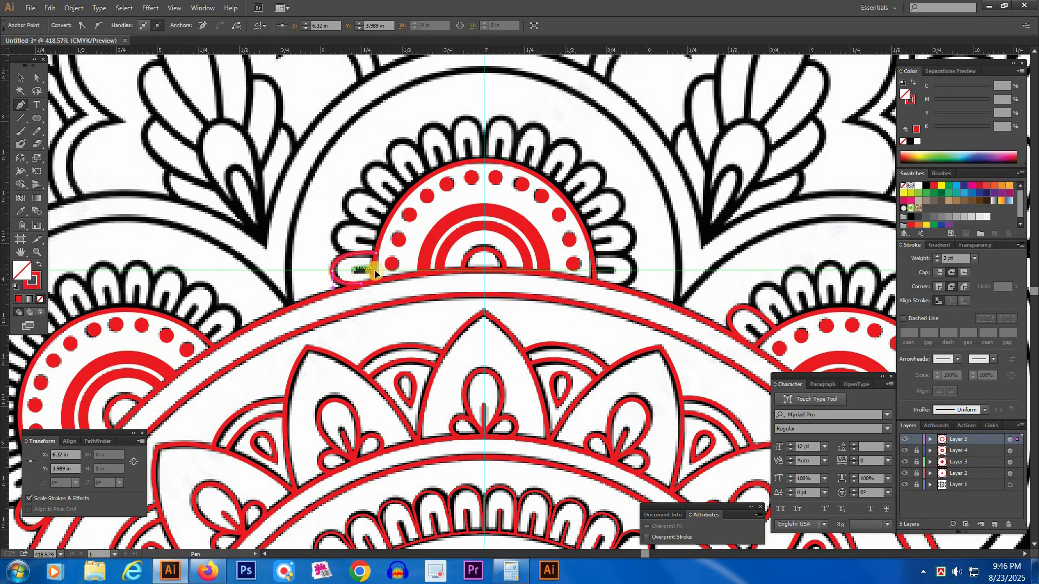
pyautogui.hotkey('ctrl', 'z')
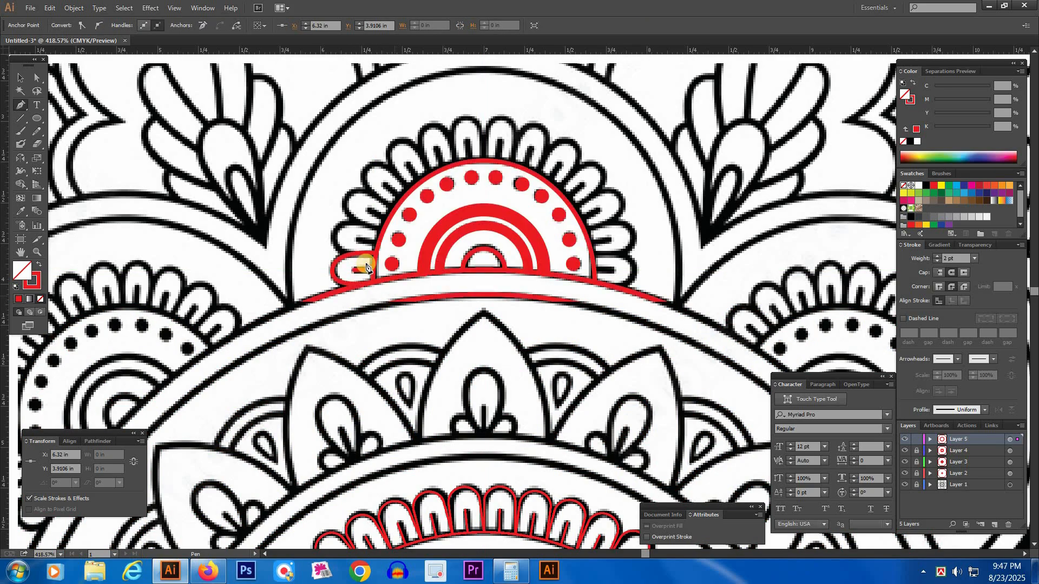
pyautogui.press('v')
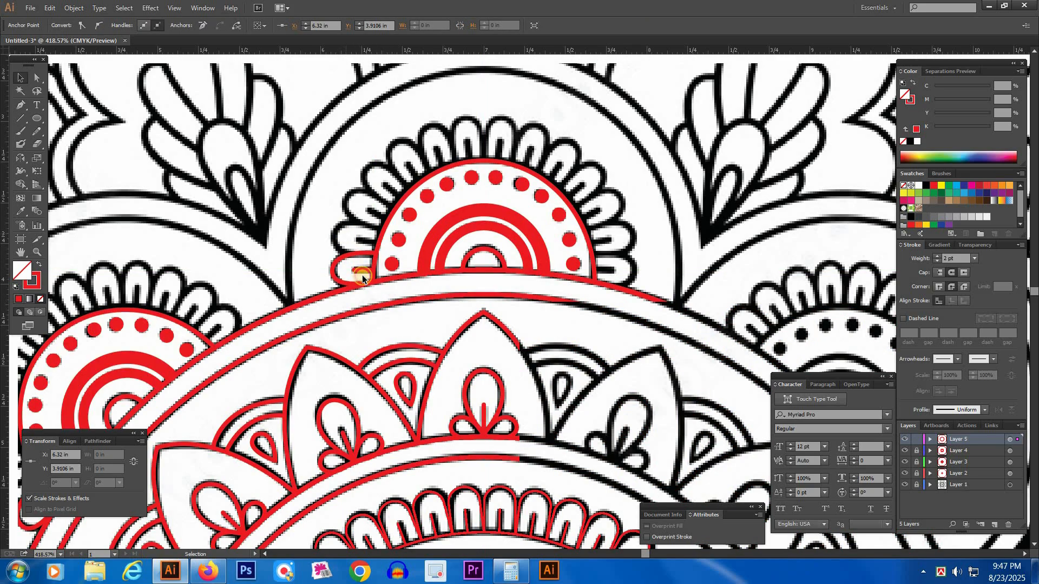
pyautogui.click(363, 272)
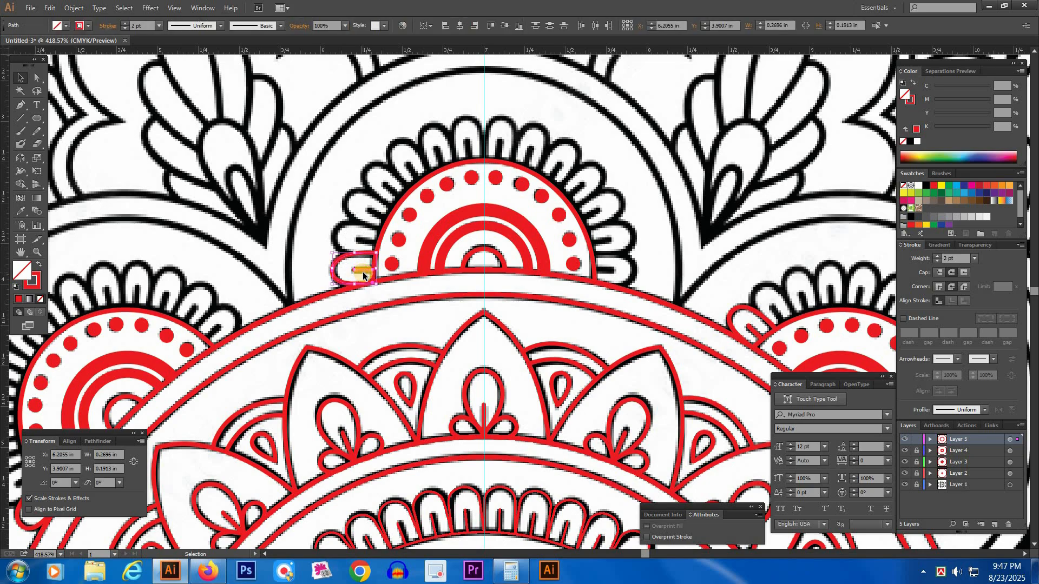
pyautogui.rightClick(362, 268)
pyautogui.click(391, 318)
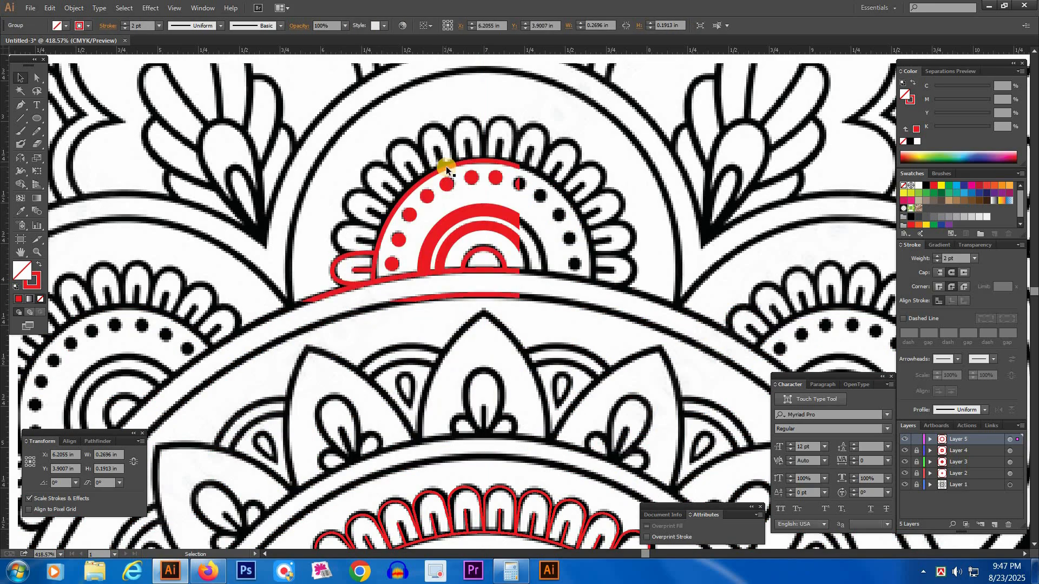
# Step: Place a horizontal guide along the base of the central dome's outer arch and ready the petal group for rotation
pyautogui.click(463, 162)
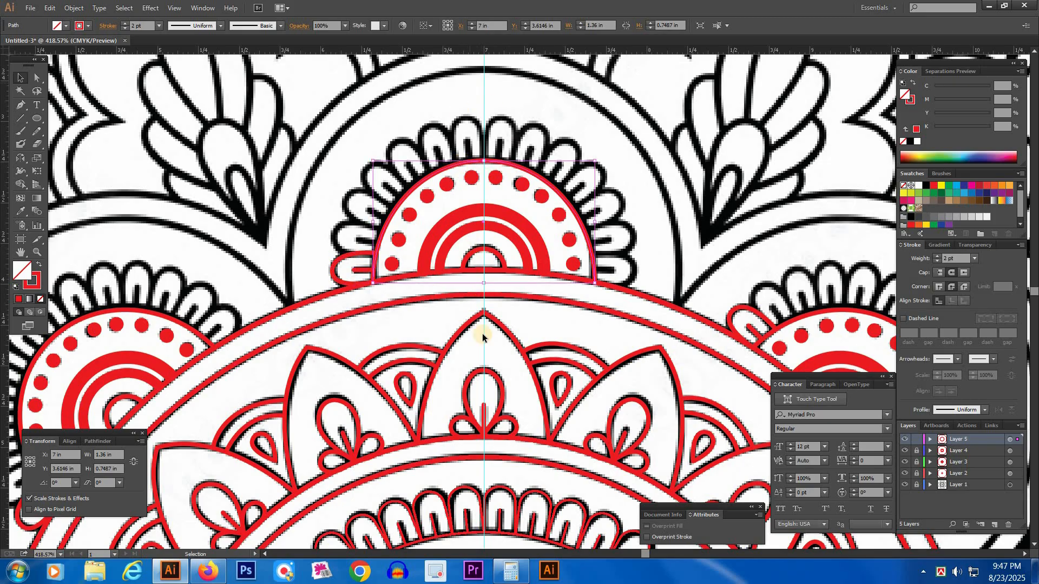
pyautogui.moveTo(495, 48); pyautogui.dragTo(486, 284)
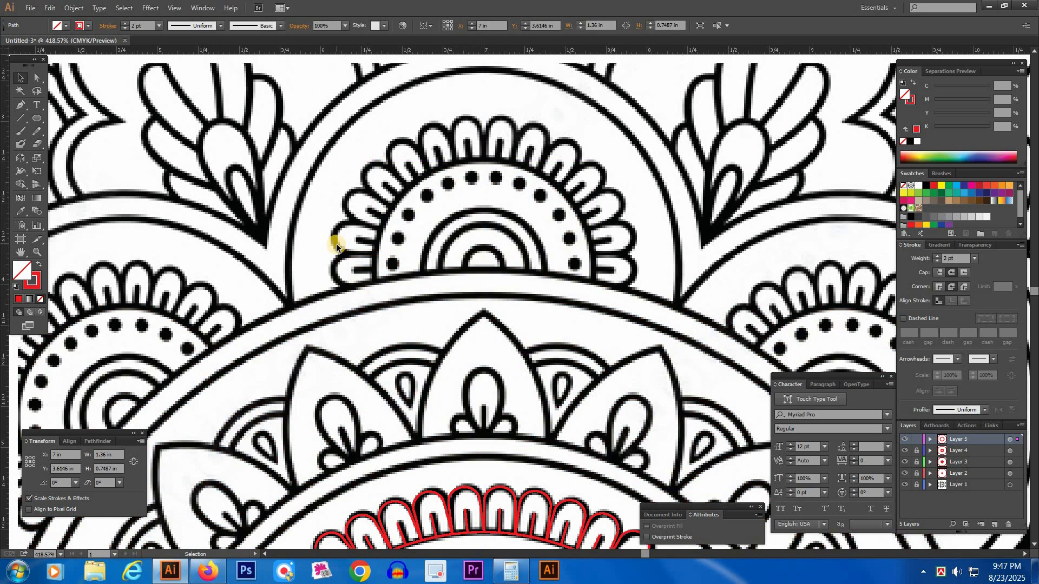
pyautogui.click(341, 259)
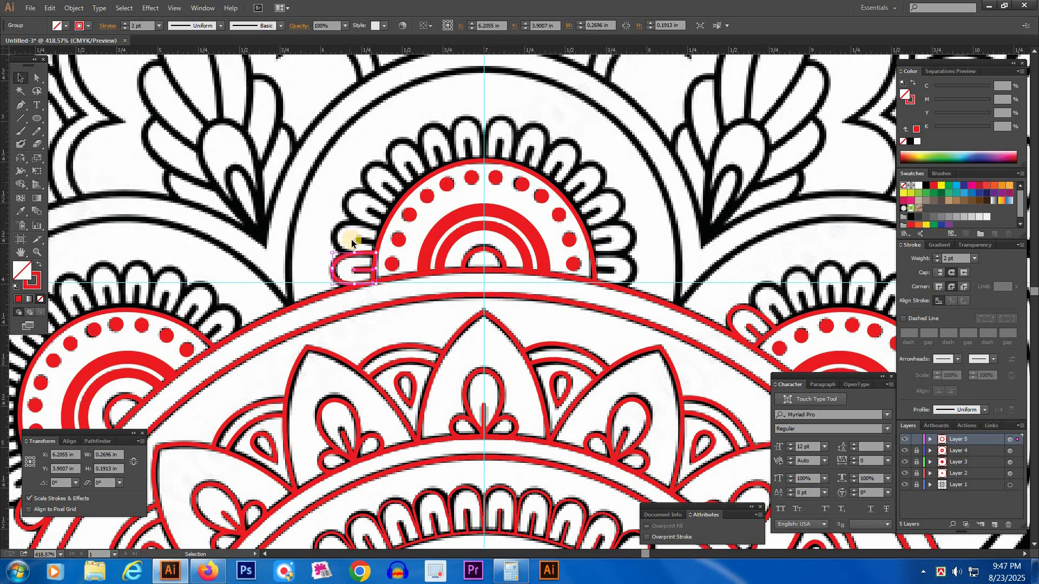
pyautogui.press('r')
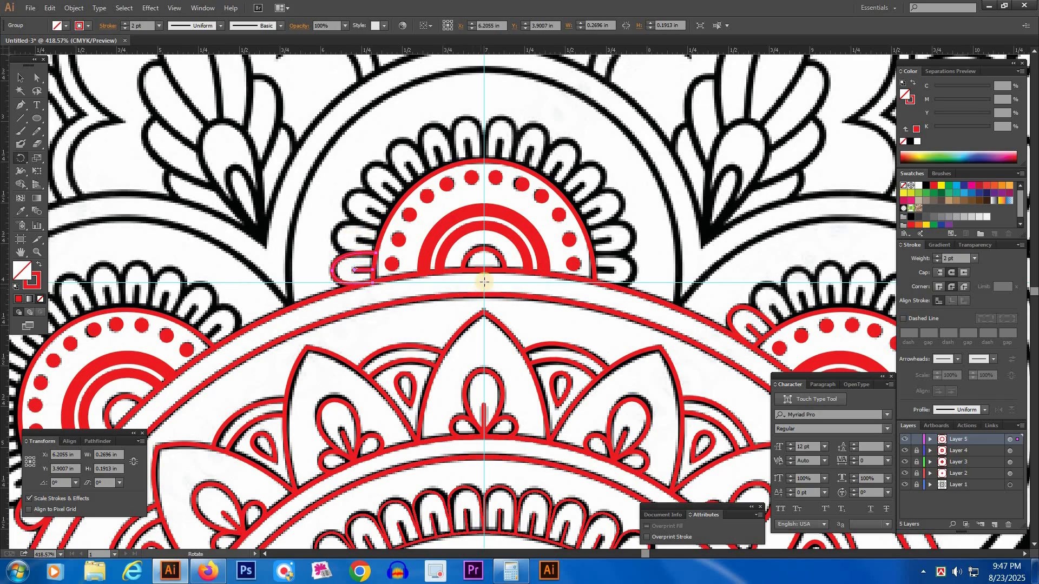
pyautogui.click(483, 284)
pyautogui.moveTo(378, 242); pyautogui.dragTo(388, 218)
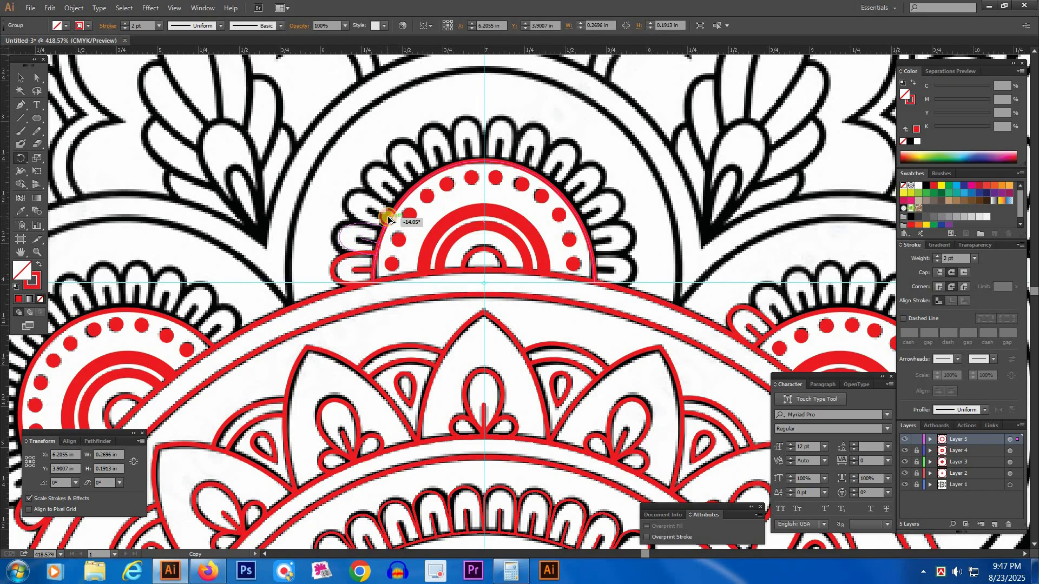
pyautogui.moveTo(388, 216); pyautogui.dragTo(387, 216)
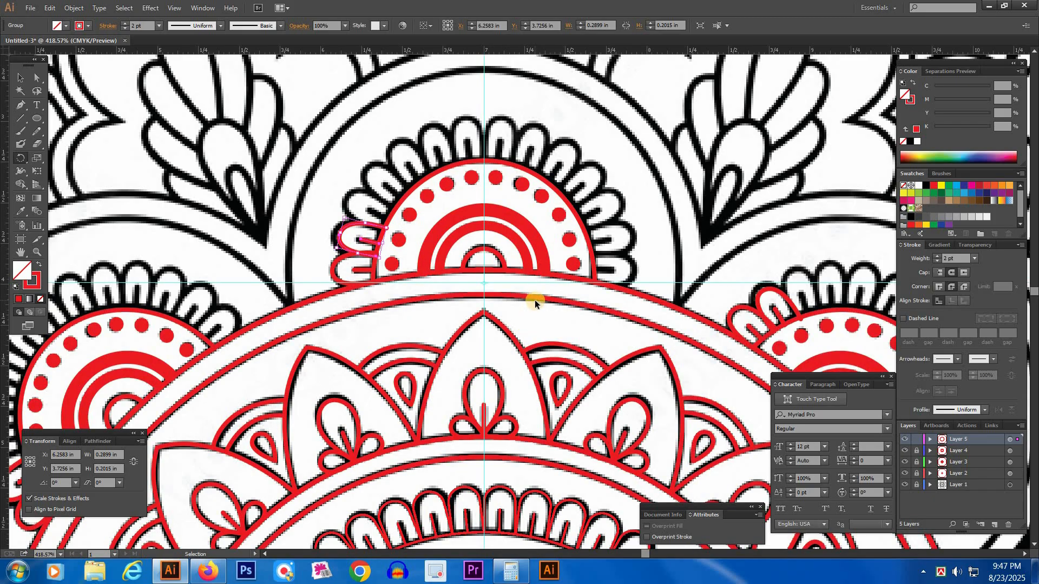
pyautogui.hotkey('ctrl', 'z')
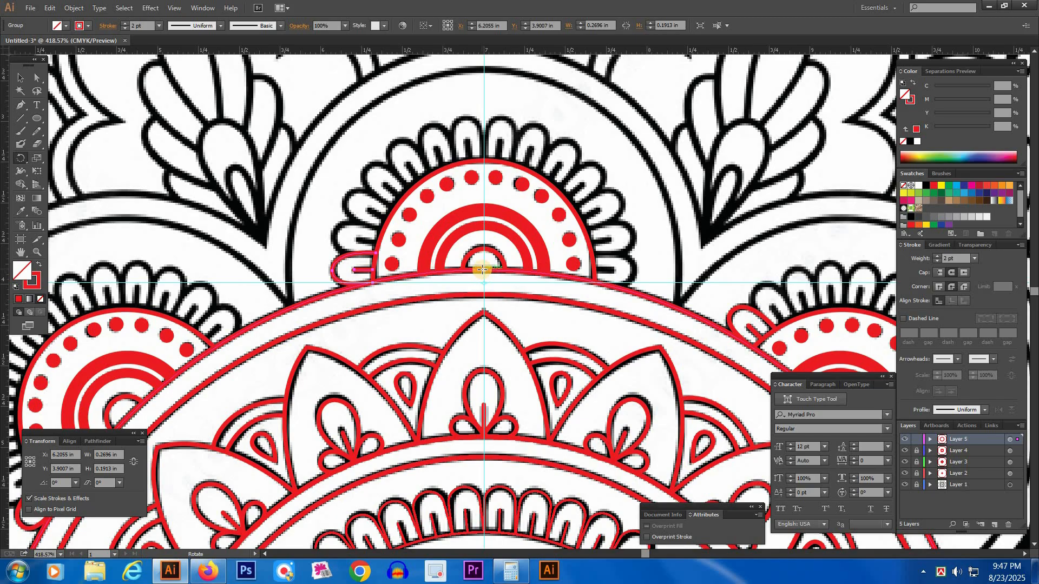
# Step: Rotate a copy of the petal about the dome's centre onto the next petal and repeat until the whole arch is lined
pyautogui.click(483, 271)
pyautogui.moveTo(362, 265); pyautogui.dragTo(424, 270)
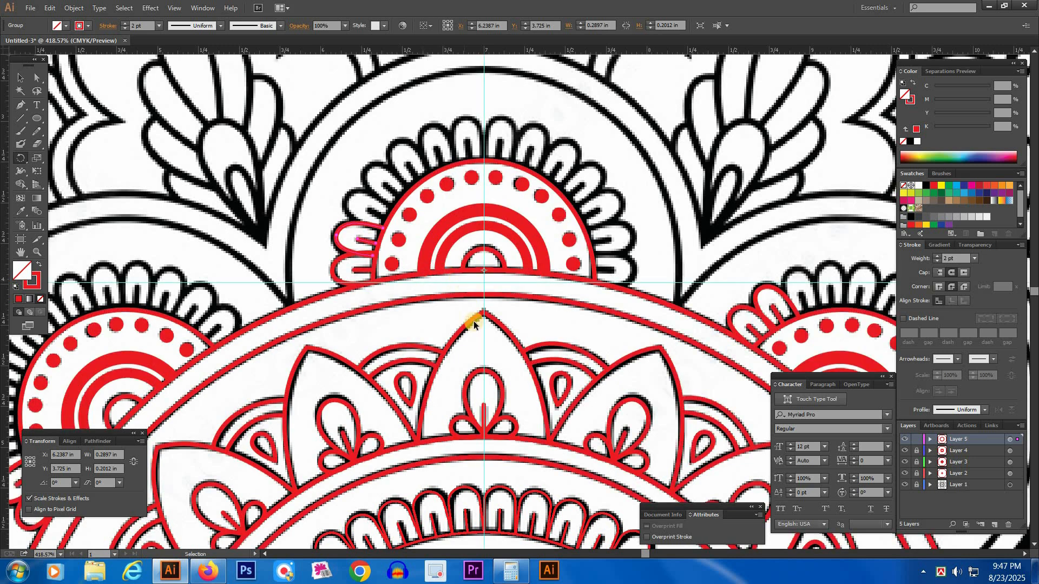
pyautogui.hotkey('ctrl', 'd')
pyautogui.hotkey('ctrl', 'd')
pyautogui.hotkey('ctrl', 'd')
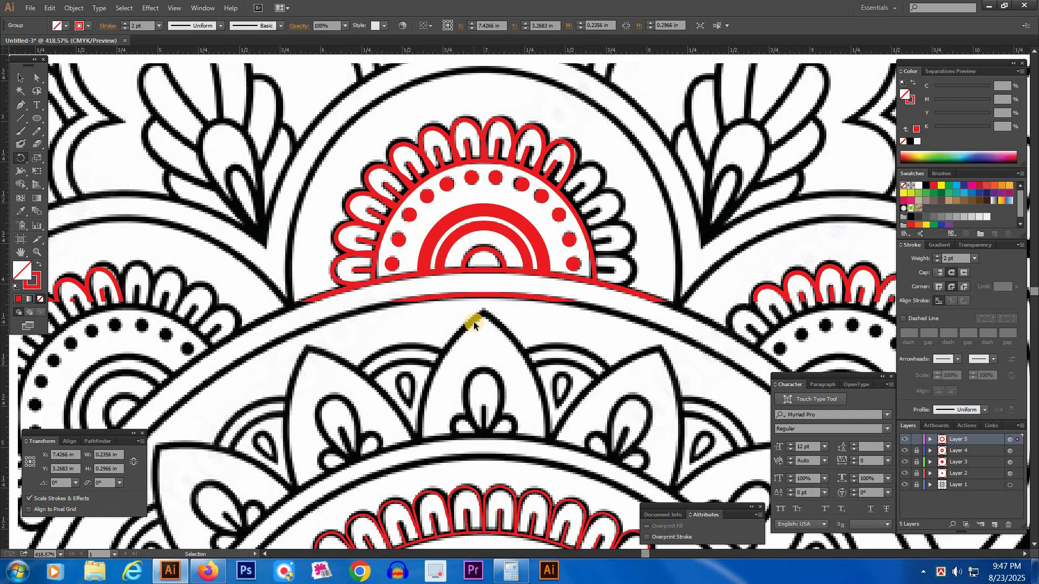
pyautogui.hotkey('ctrl', 'd')
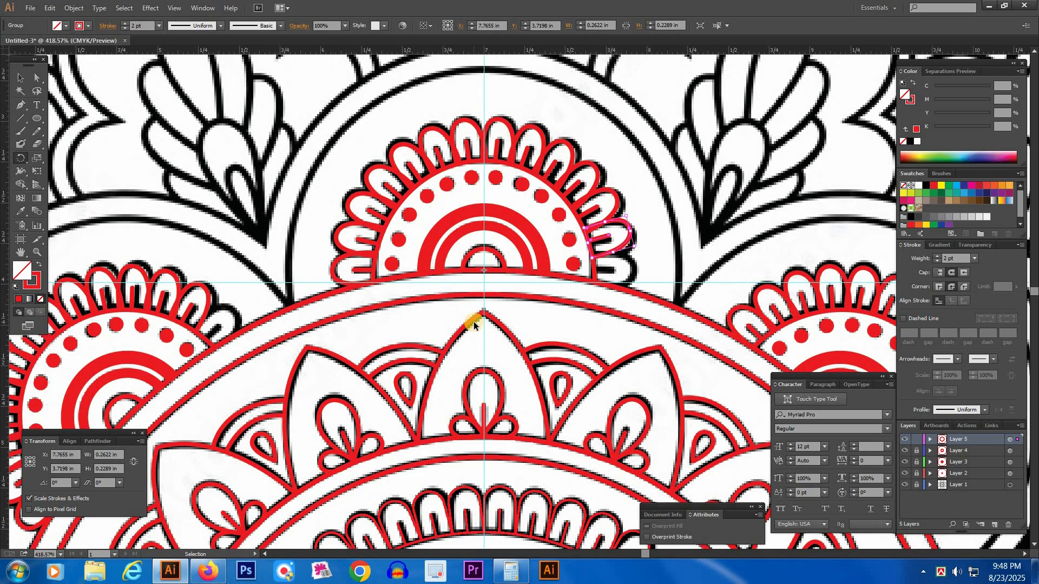
pyautogui.hotkey('ctrl', 'd')
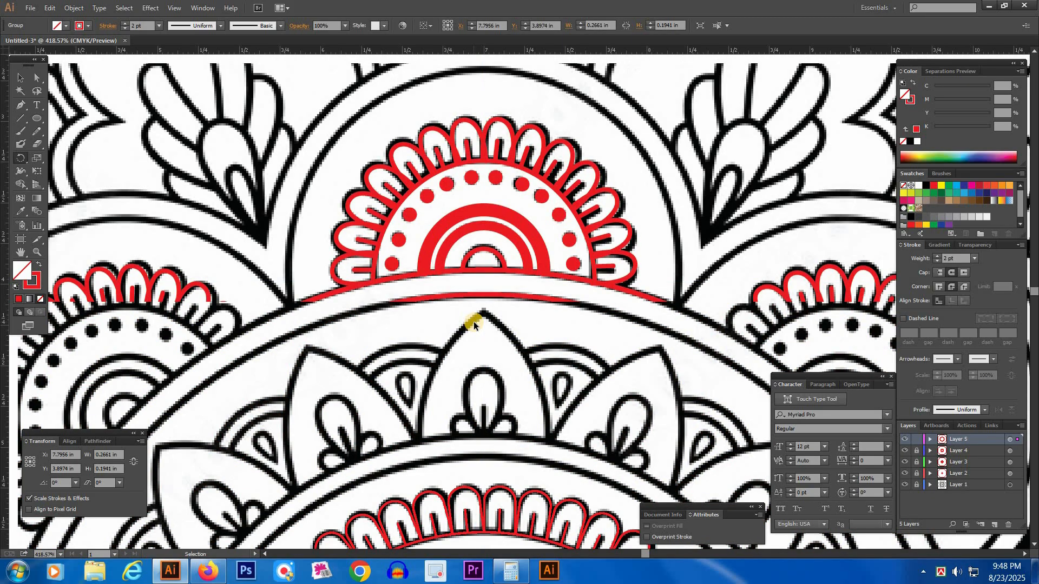
pyautogui.press('v')
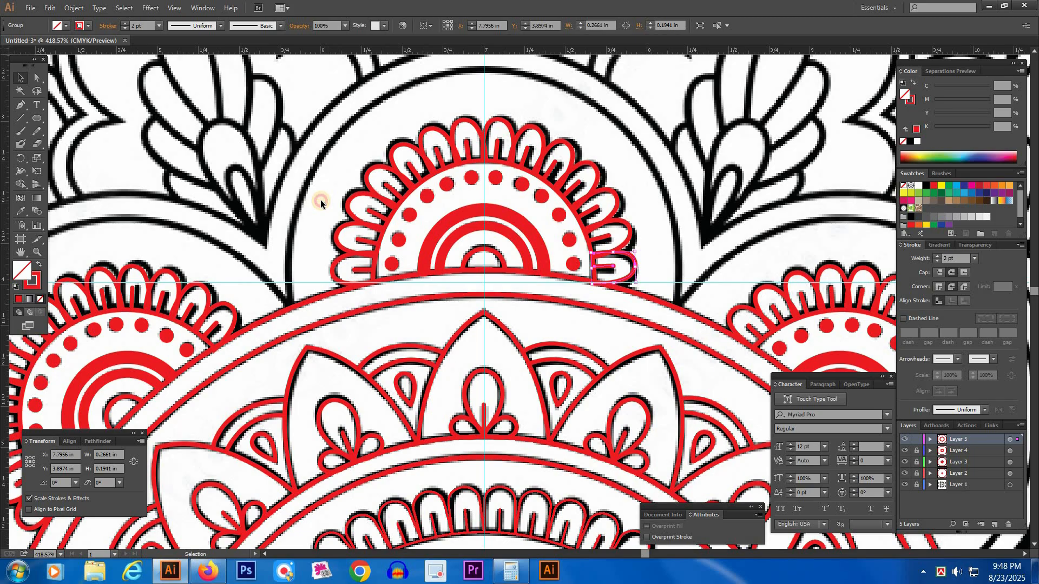
pyautogui.click(320, 200)
# Step: Enlarge a copy of the dome's inner half-circle to about 2.38 by 1.45 in around the petals and set its stroke weight to 2 pt
pyautogui.hotkey('ctrl', '-')
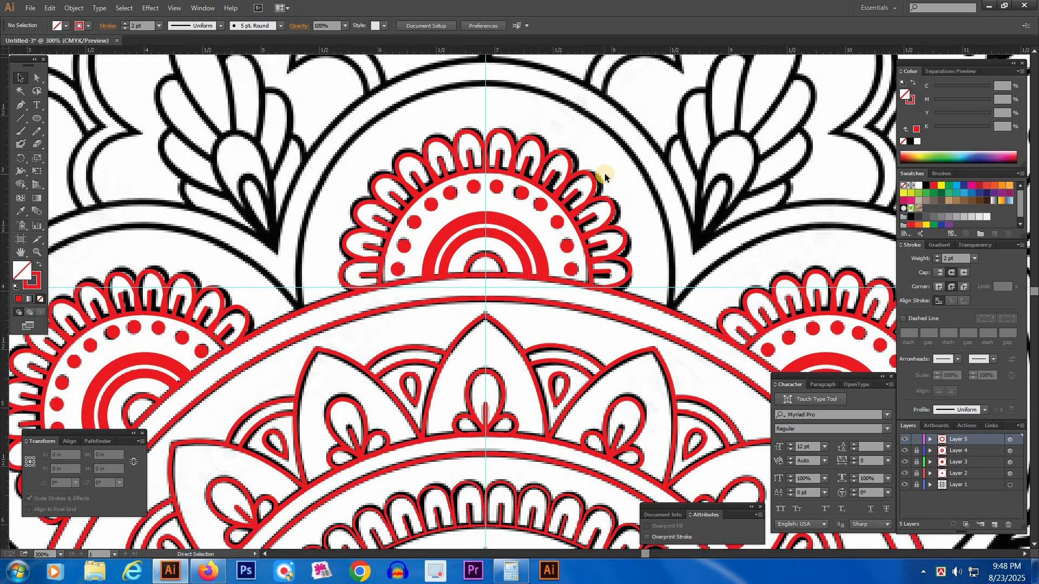
pyautogui.hotkey('ctrl', '-')
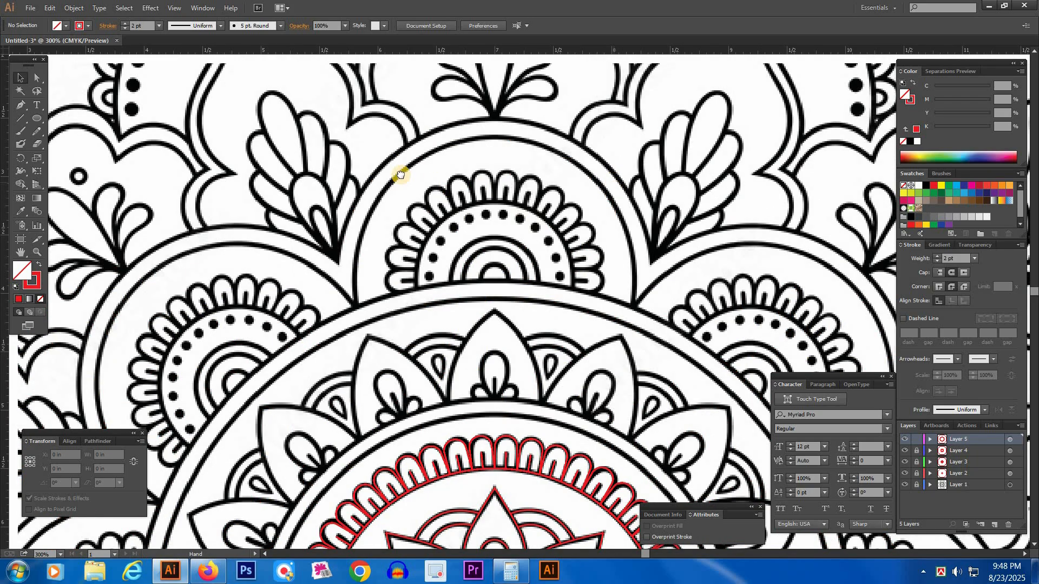
pyautogui.click(499, 250)
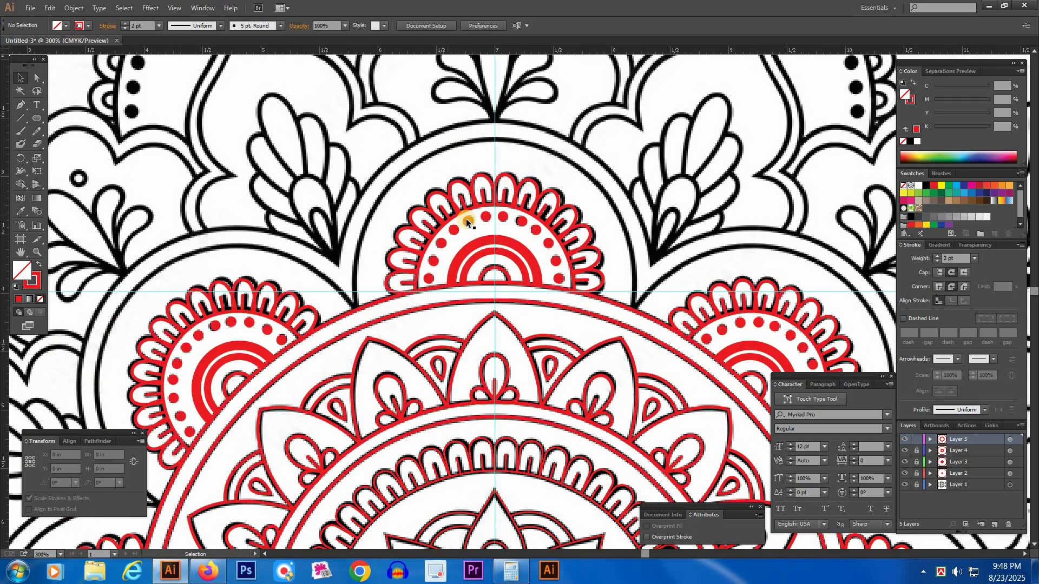
pyautogui.press('a')
pyautogui.press('l')
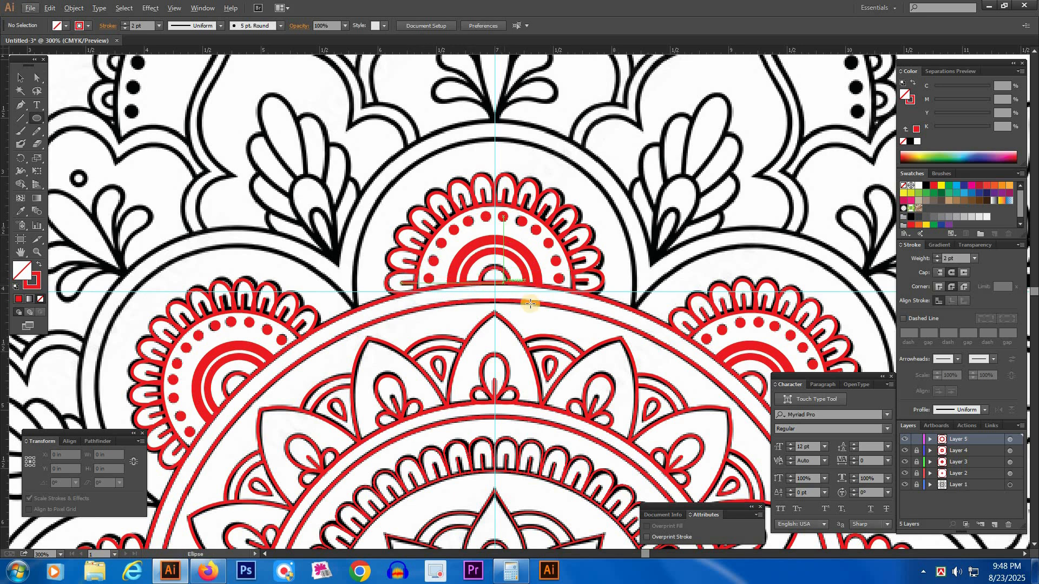
pyautogui.press('a')
pyautogui.click(514, 261)
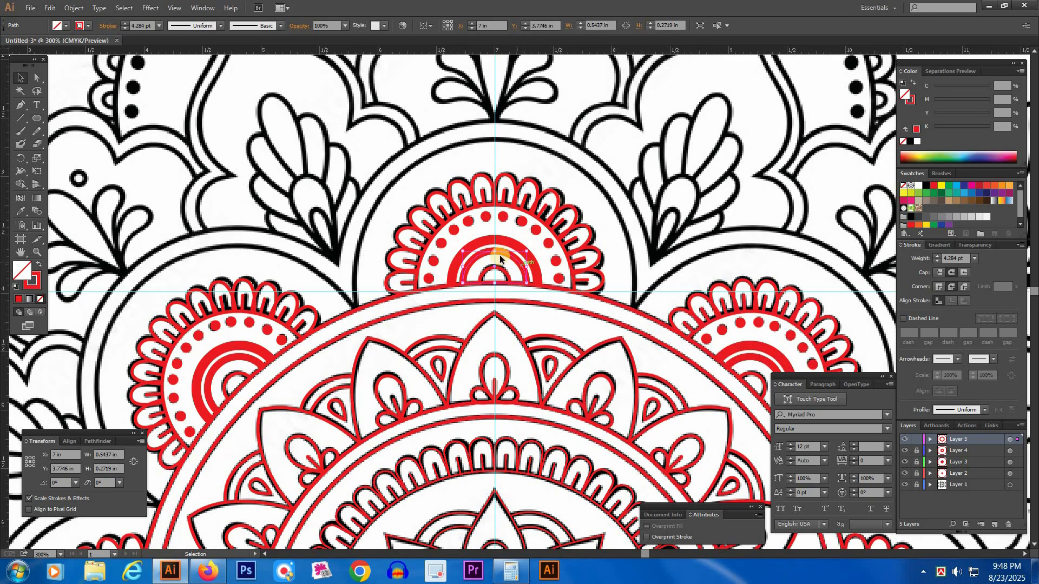
pyautogui.moveTo(494, 251)
pyautogui.mouseDown()
pyautogui.moveTo(491, 139)
pyautogui.moveTo(503, 192)
pyautogui.moveTo(531, 228)
pyautogui.moveTo(543, 203)
pyautogui.moveTo(531, 213)
pyautogui.moveTo(633, 234)
pyautogui.mouseUp()
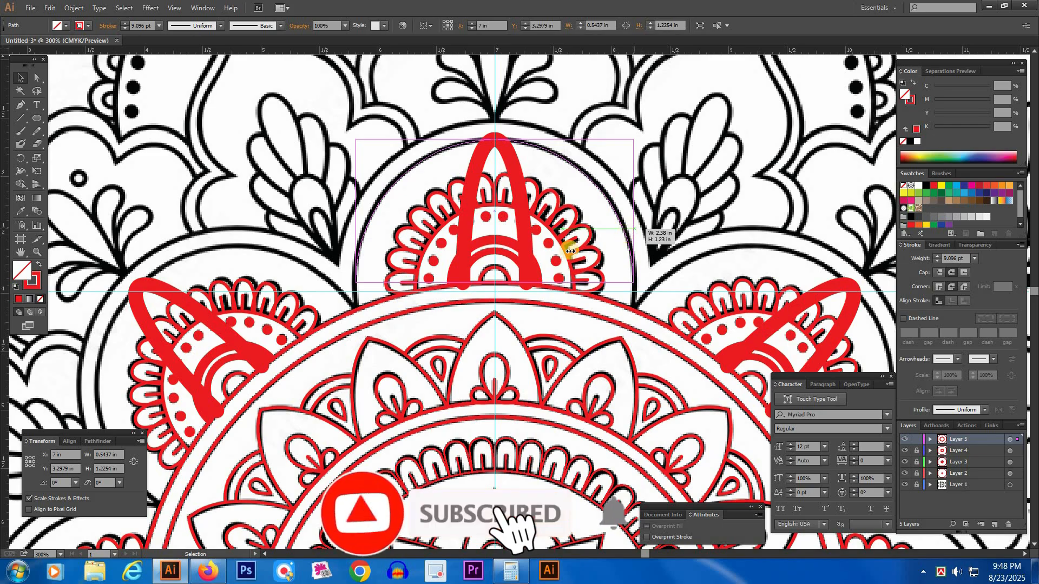
pyautogui.moveTo(498, 286); pyautogui.dragTo(496, 311)
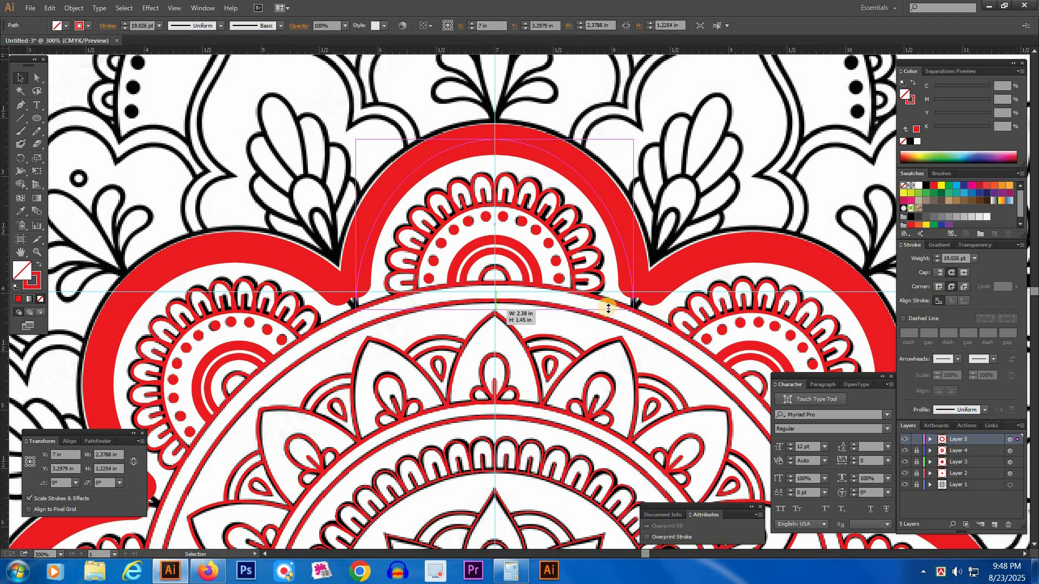
pyautogui.moveTo(608, 308); pyautogui.dragTo(609, 308)
pyautogui.click(922, 260)
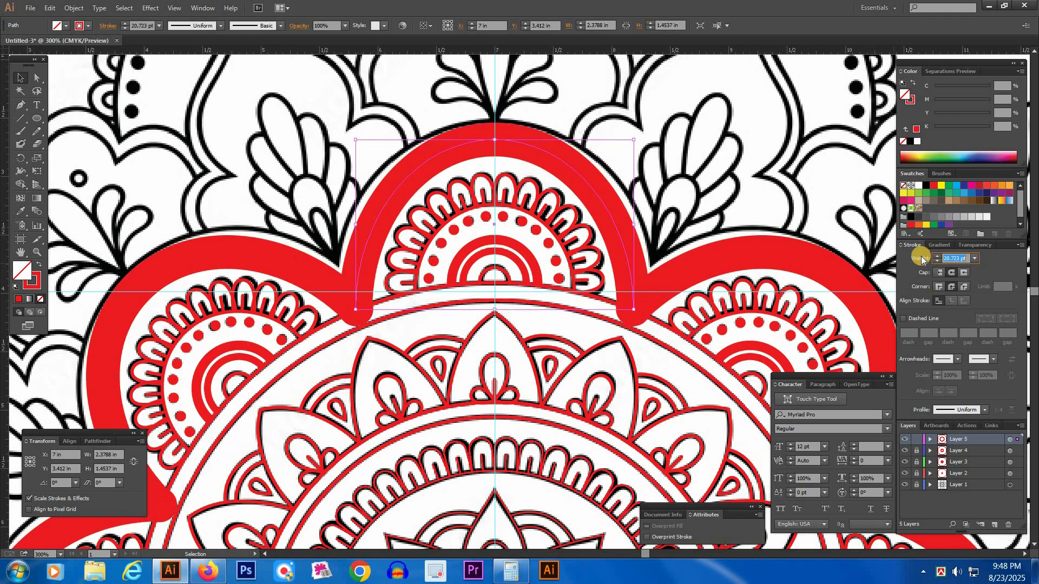
pyautogui.write('2')
pyautogui.press('Return')
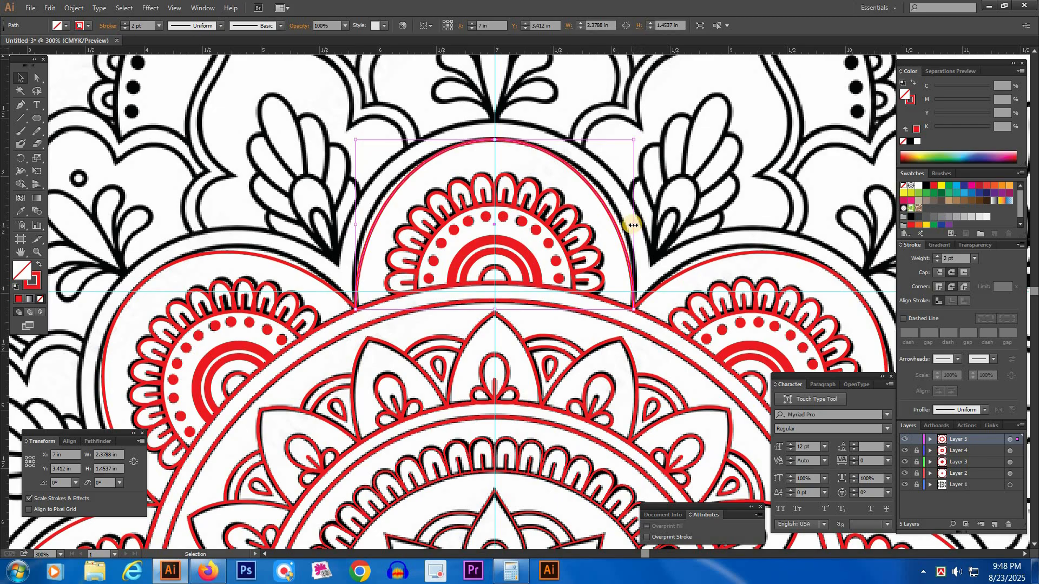
# Step: Adjust the handles at both ends of the large arch so its sides follow the black template line
pyautogui.press('a')
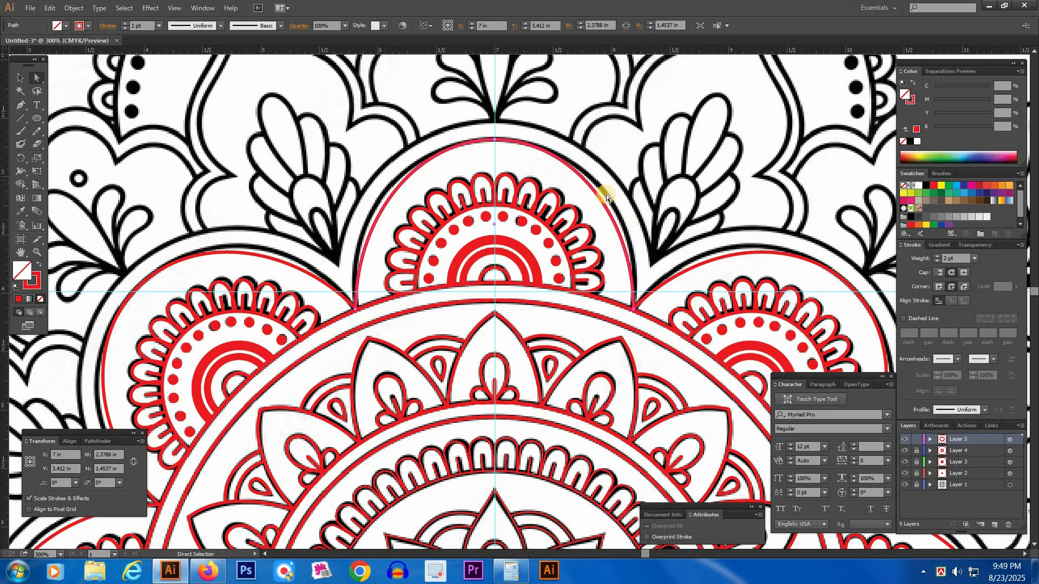
pyautogui.click(622, 202)
pyautogui.moveTo(633, 218); pyautogui.dragTo(643, 202)
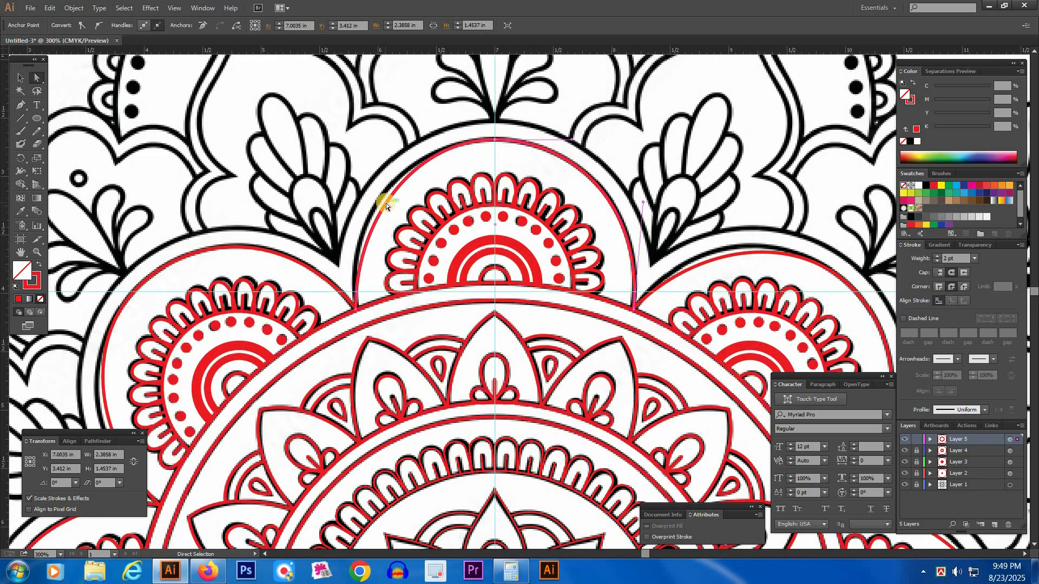
pyautogui.moveTo(358, 219); pyautogui.dragTo(347, 200)
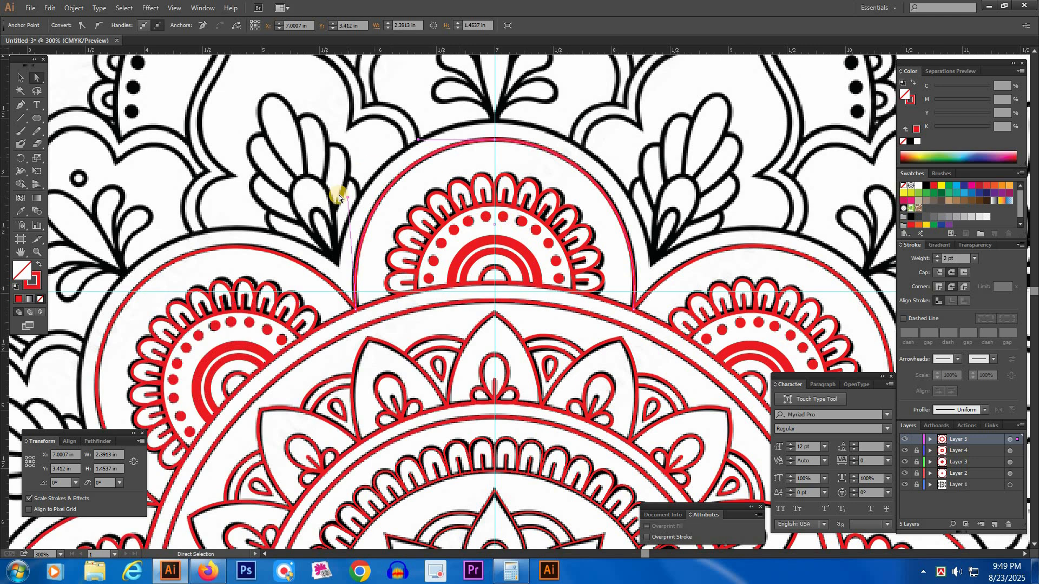
pyautogui.click(316, 158)
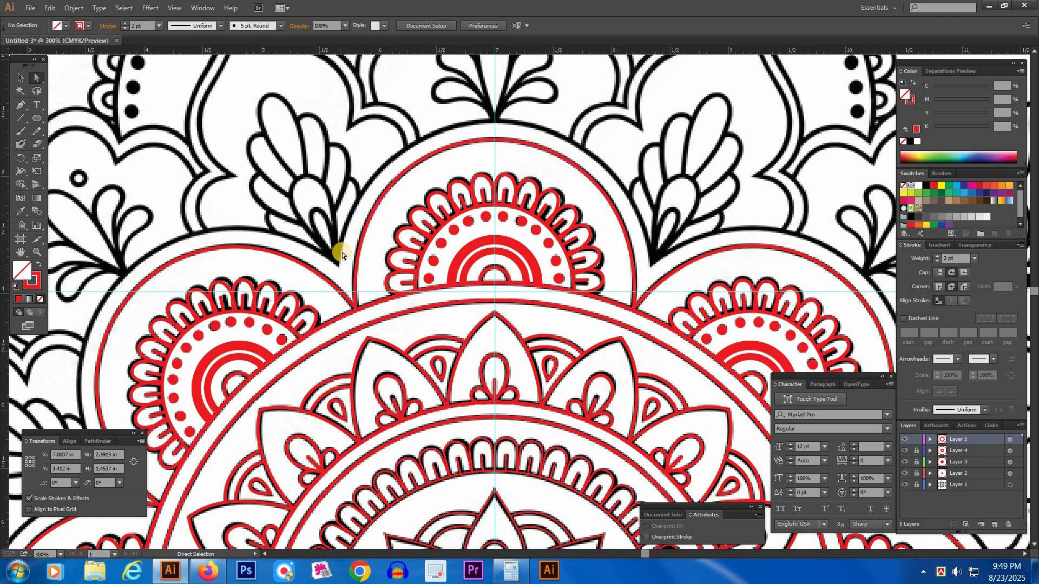
# Step: Duplicate the central dome's large arch in place and enlarge the copy to about 2.77 by 1.73 in, onto the template's outer arch line
pyautogui.click(404, 174)
pyautogui.press('v')
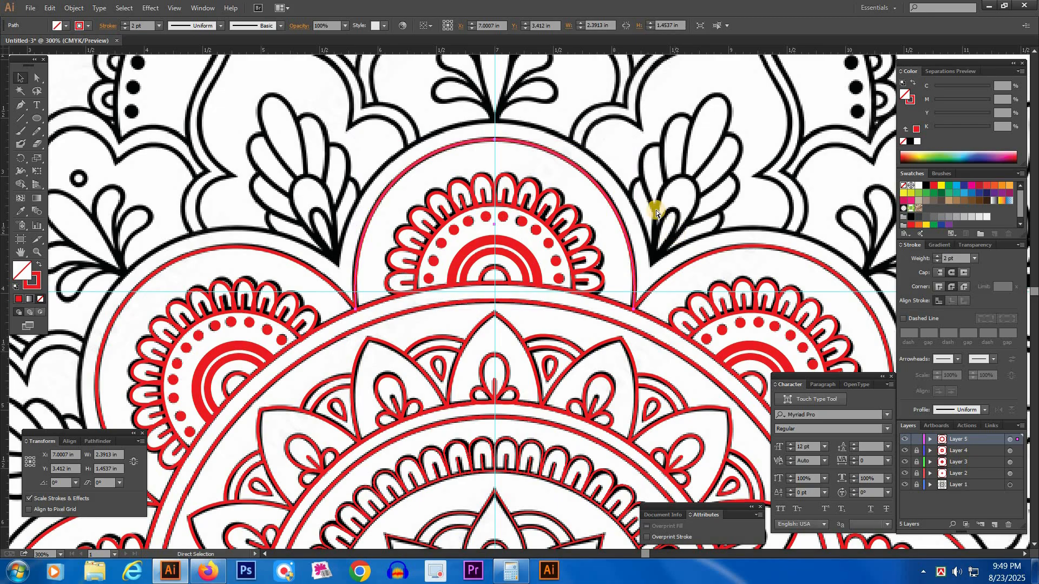
pyautogui.hotkey('ctrl', 'f')
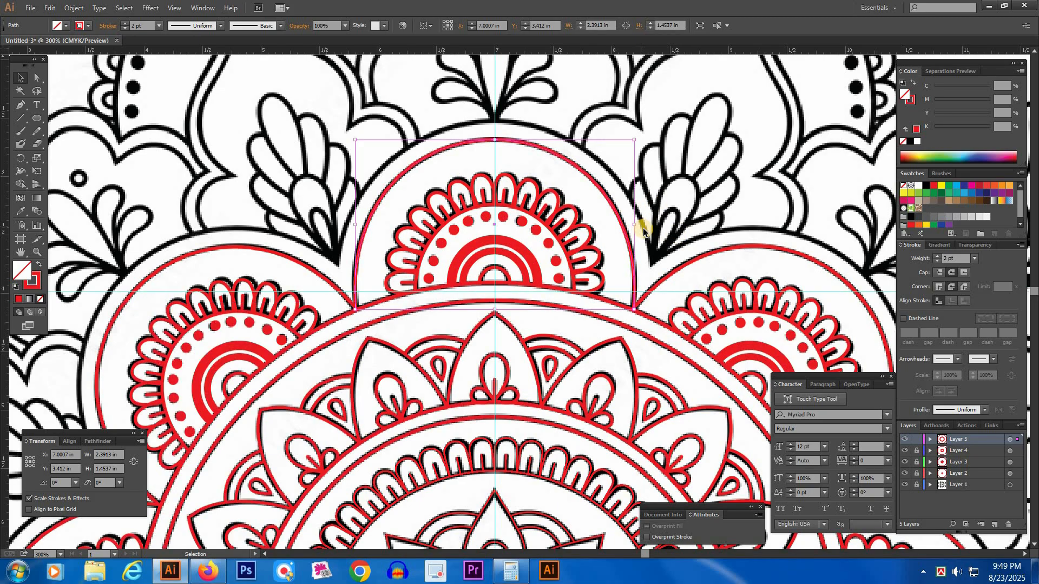
pyautogui.moveTo(633, 225); pyautogui.dragTo(657, 225)
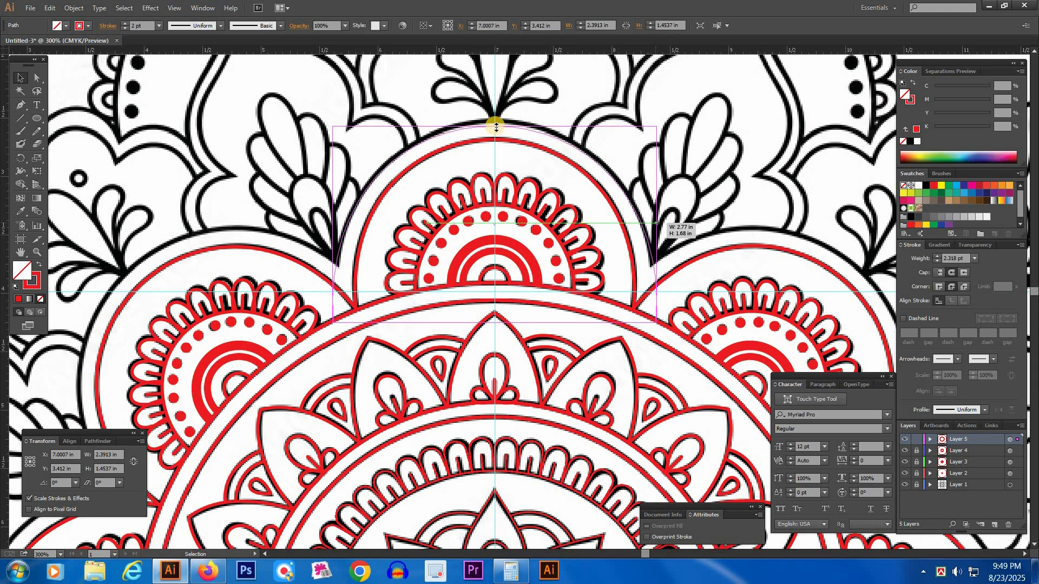
pyautogui.moveTo(496, 127); pyautogui.dragTo(495, 121)
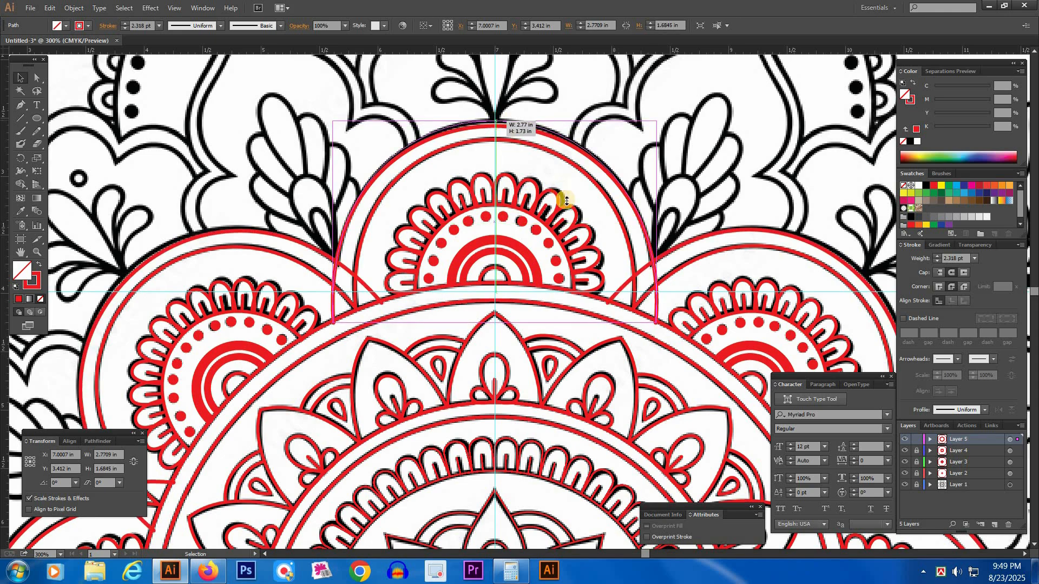
# Step: Cut the outer arch with the Scissors where it meets the neighbouring arches and delete the overlapping piece at each end
pyautogui.press('c')
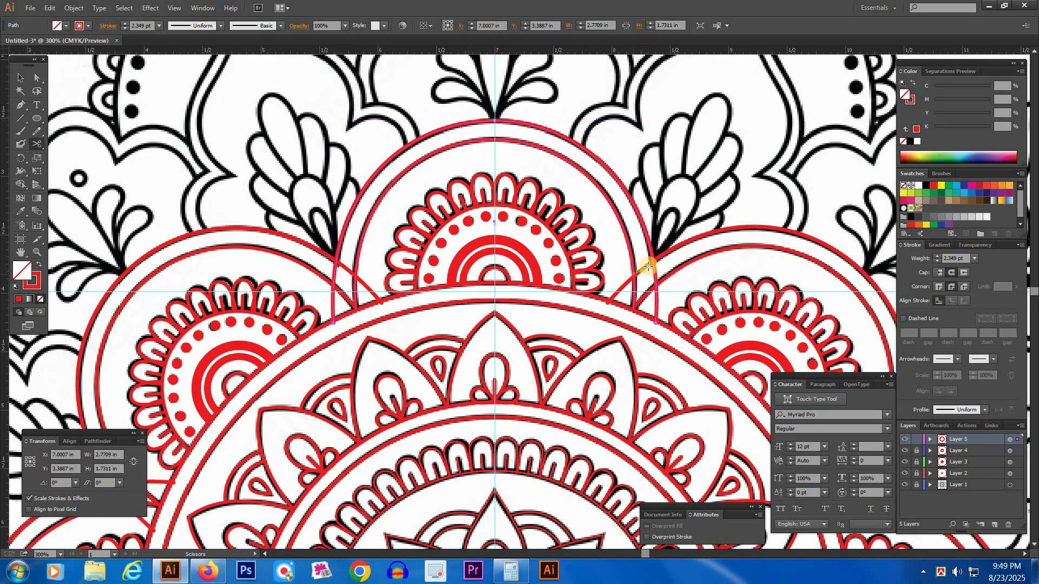
pyautogui.click(654, 261)
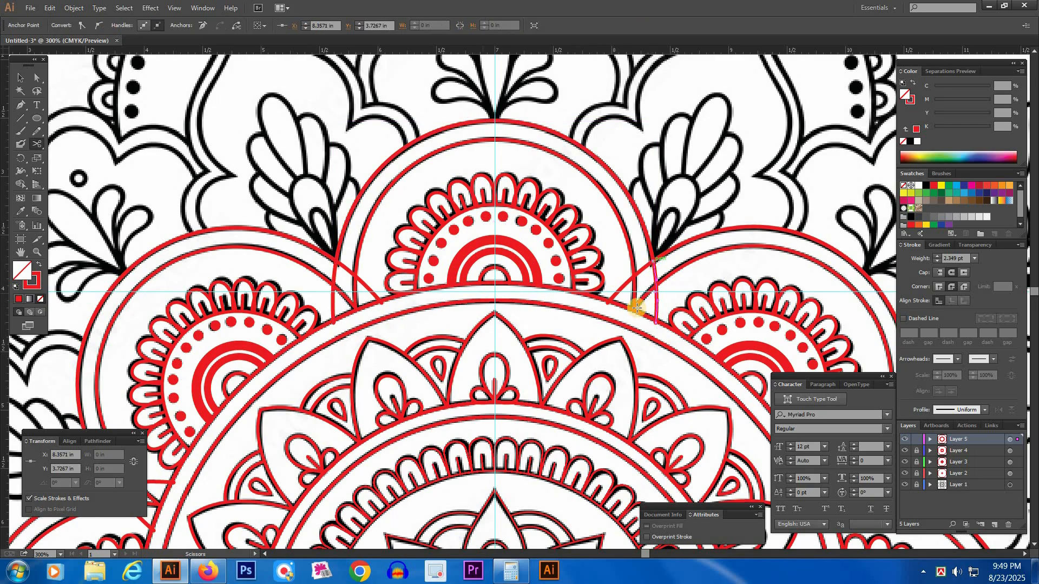
pyautogui.click(336, 263)
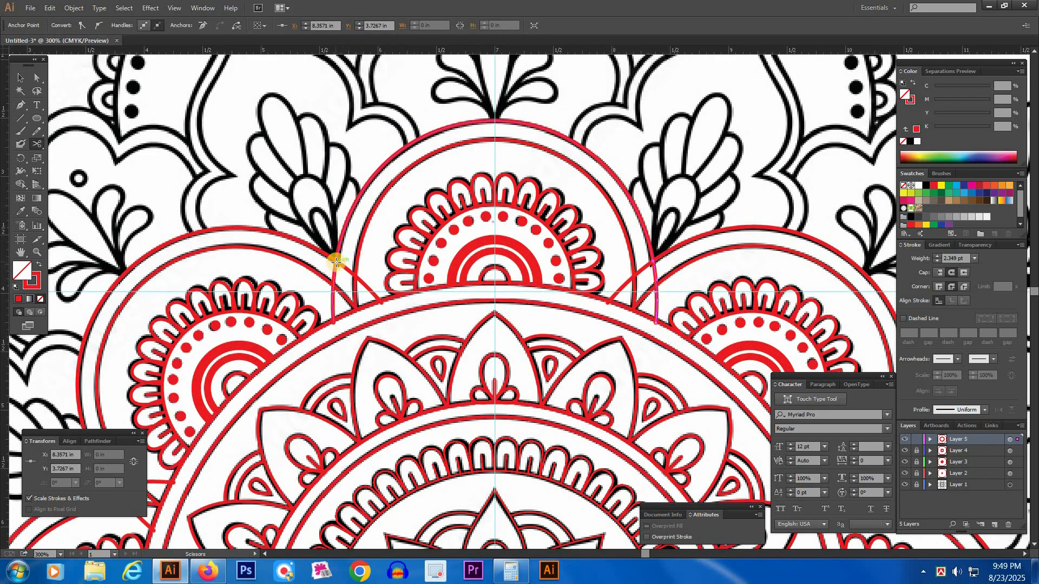
pyautogui.click(335, 261)
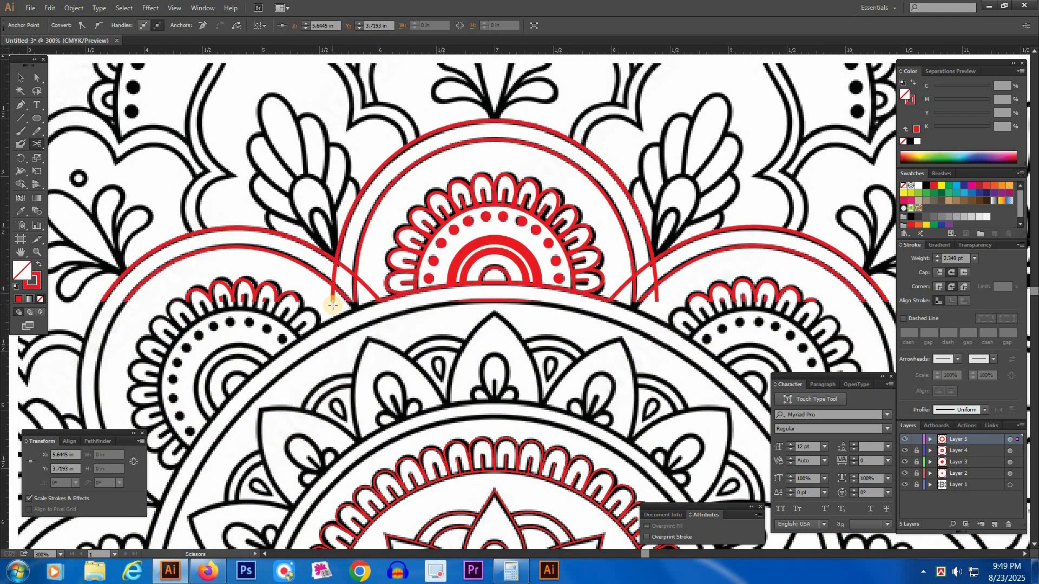
pyautogui.press('a')
pyautogui.click(334, 304)
pyautogui.click(386, 291)
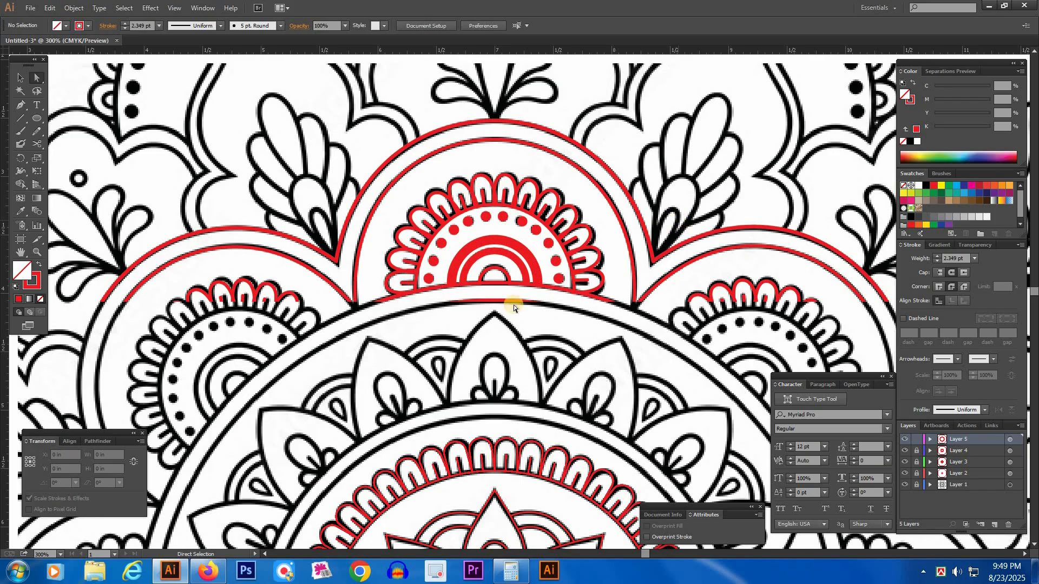
# Step: Trace the tall central petal above the dome with the Pen tool as a closed teardrop starting and ending at the arch's peak
pyautogui.moveTo(570, 256); pyautogui.dragTo(572, 318)
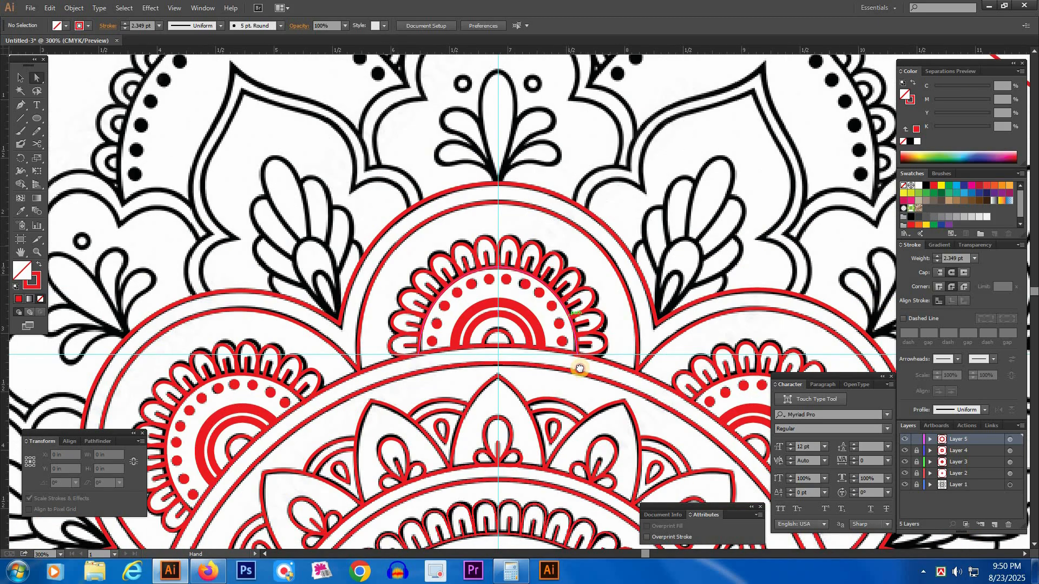
pyautogui.moveTo(504, 262); pyautogui.dragTo(513, 357)
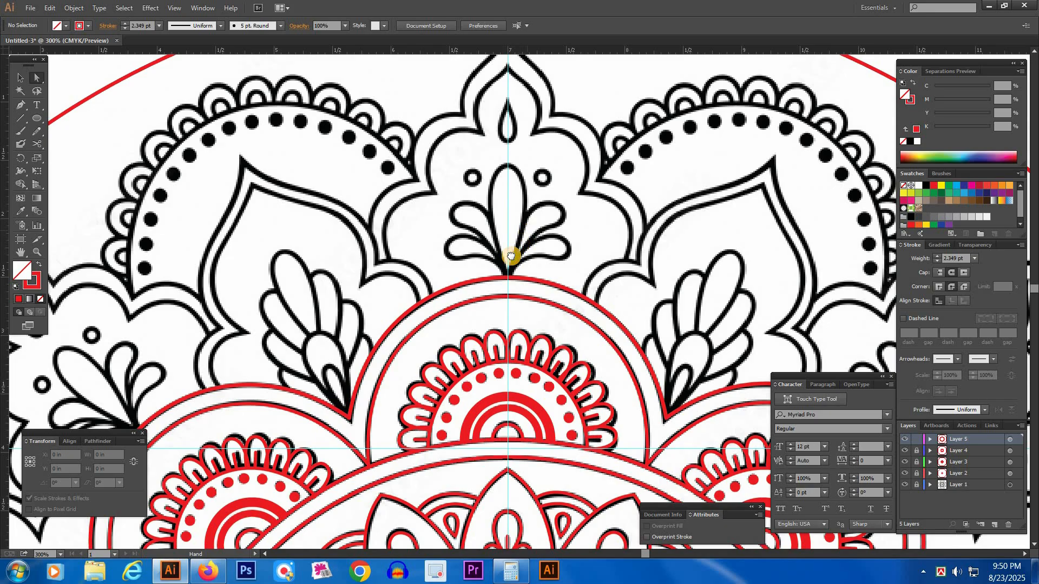
pyautogui.moveTo(507, 269); pyautogui.dragTo(500, 296)
pyautogui.press('p')
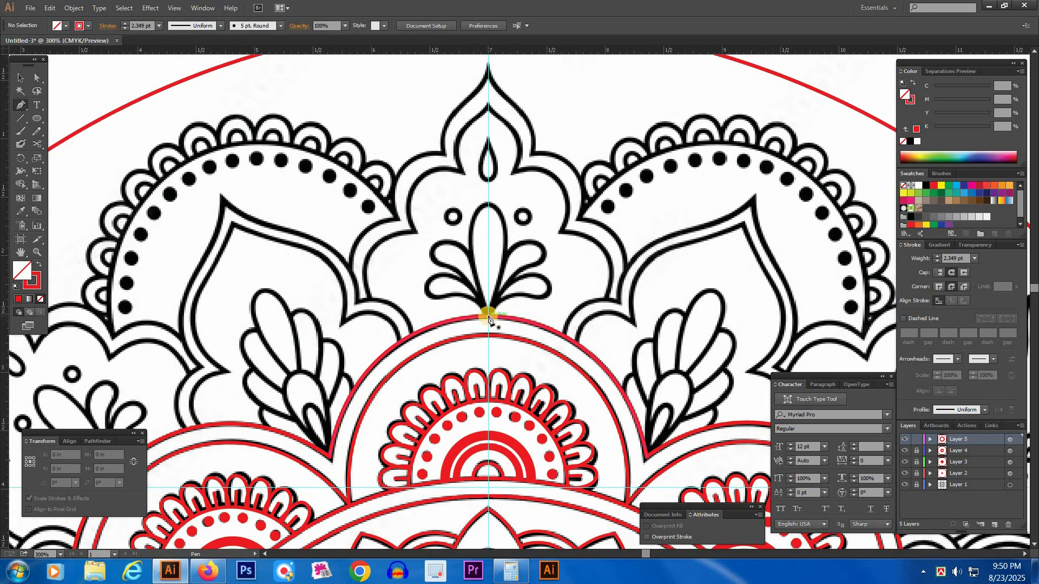
pyautogui.click(487, 315)
pyautogui.moveTo(502, 217); pyautogui.dragTo(491, 192)
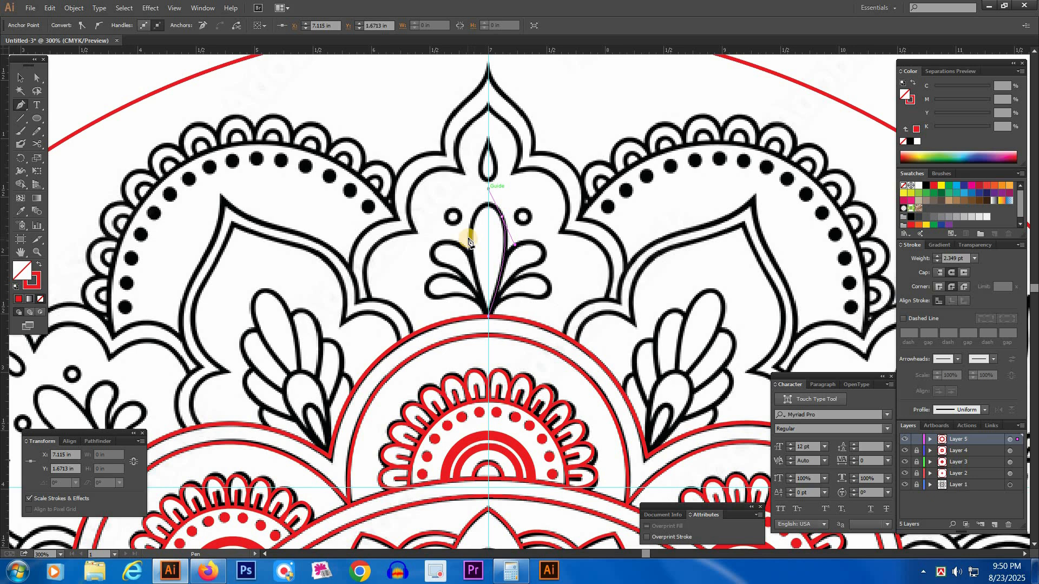
pyautogui.moveTo(471, 238); pyautogui.dragTo(472, 264)
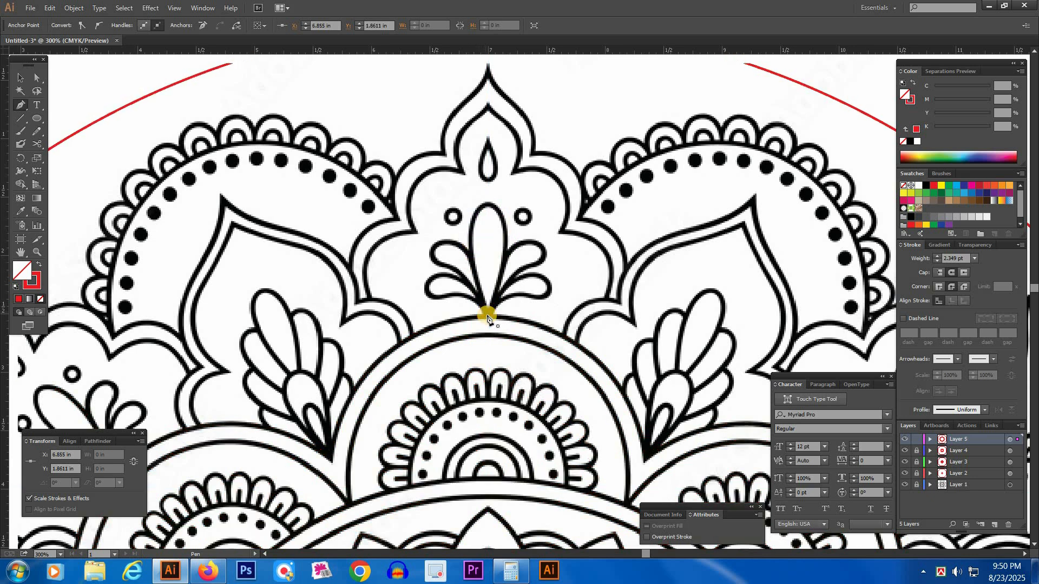
pyautogui.click(488, 317)
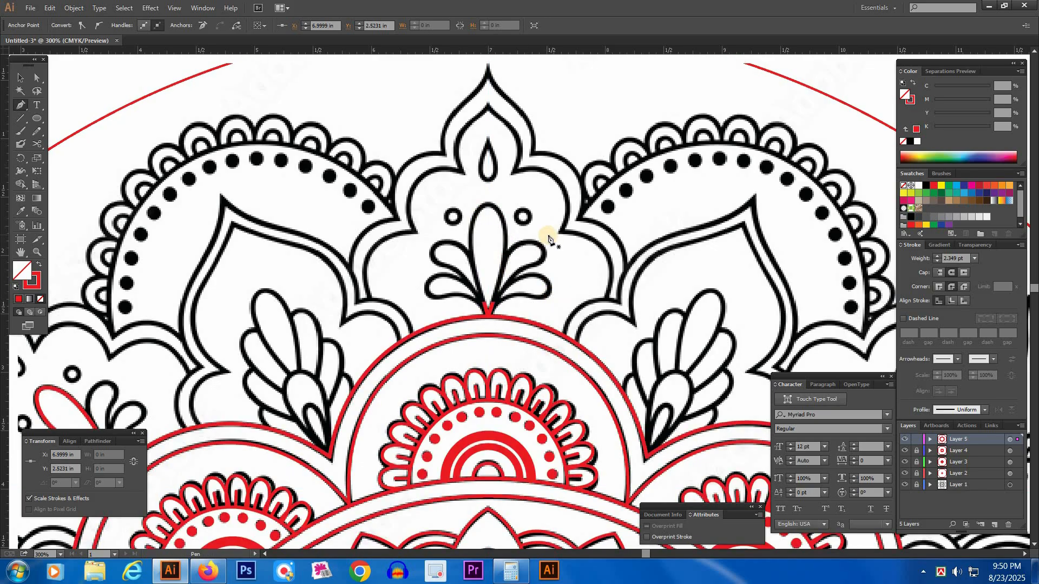
# Step: Draw a circle about 0.13 in wide over the ring right of the tall petal and copy it onto the ring on the left
pyautogui.press('l')
pyautogui.moveTo(519, 213); pyautogui.dragTo(532, 222)
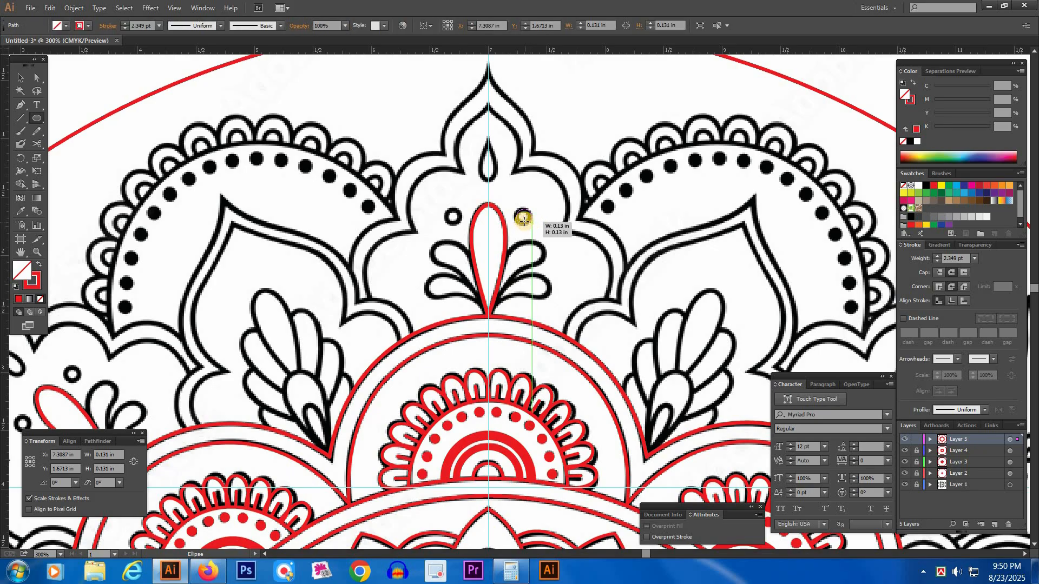
pyautogui.press('v')
pyautogui.moveTo(530, 222); pyautogui.dragTo(461, 222)
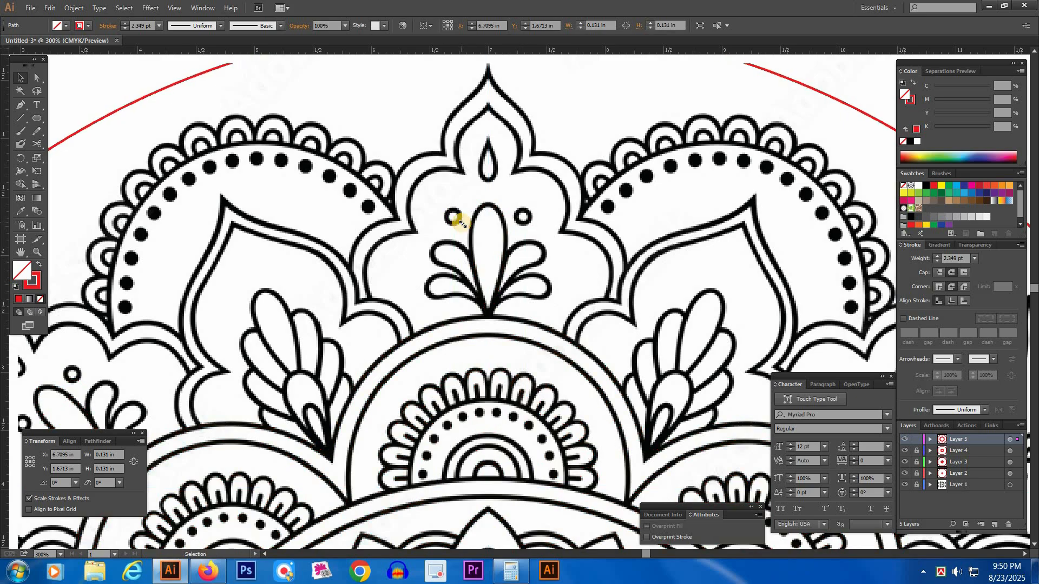
# Step: Trace the lower right leaf beside the tall petal with the Pen tool, ending at the petal's base
pyautogui.press('p')
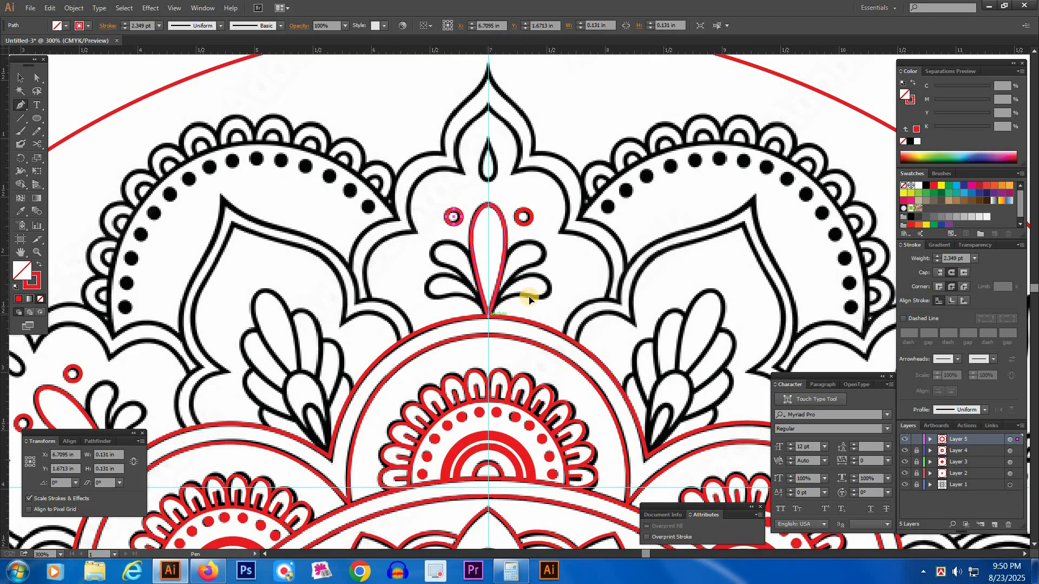
pyautogui.moveTo(529, 298)
pyautogui.mouseDown()
pyautogui.moveTo(558, 306)
pyautogui.moveTo(548, 305)
pyautogui.mouseUp()
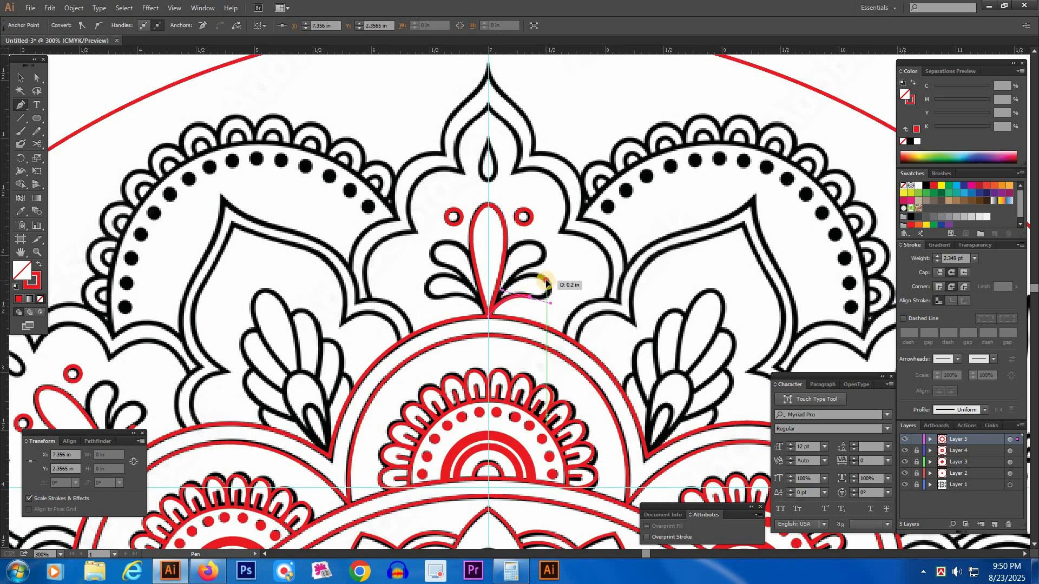
pyautogui.moveTo(547, 281); pyautogui.dragTo(541, 273)
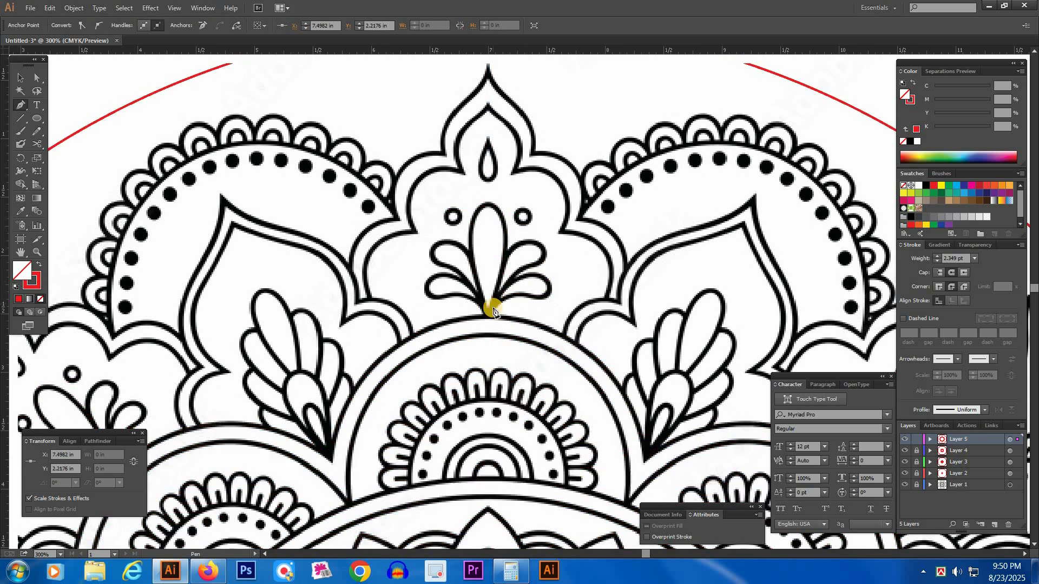
pyautogui.moveTo(488, 318); pyautogui.dragTo(479, 358)
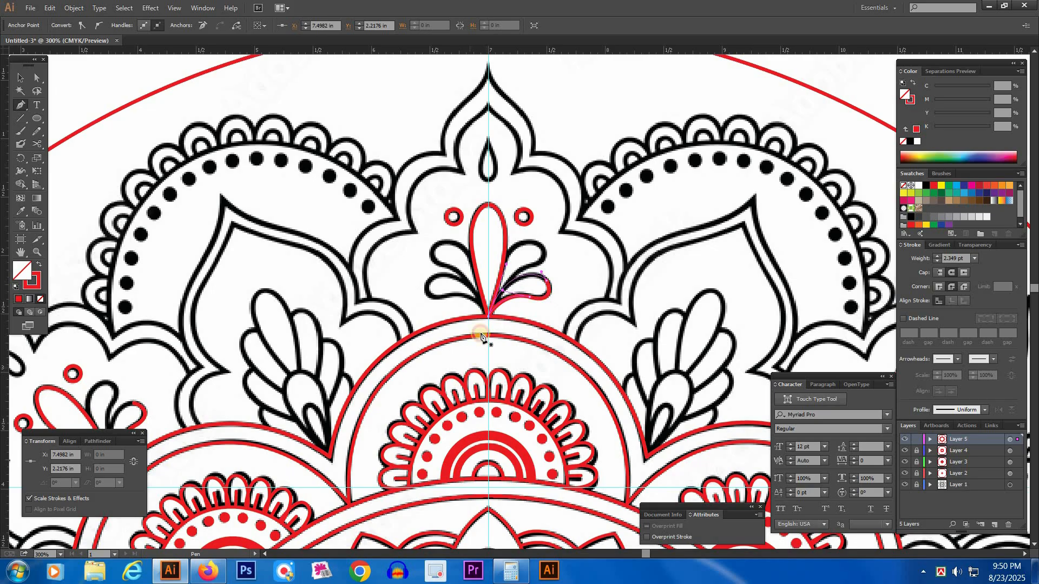
pyautogui.keyDown('ctrl'); pyautogui.click(513, 267); pyautogui.keyUp('ctrl')
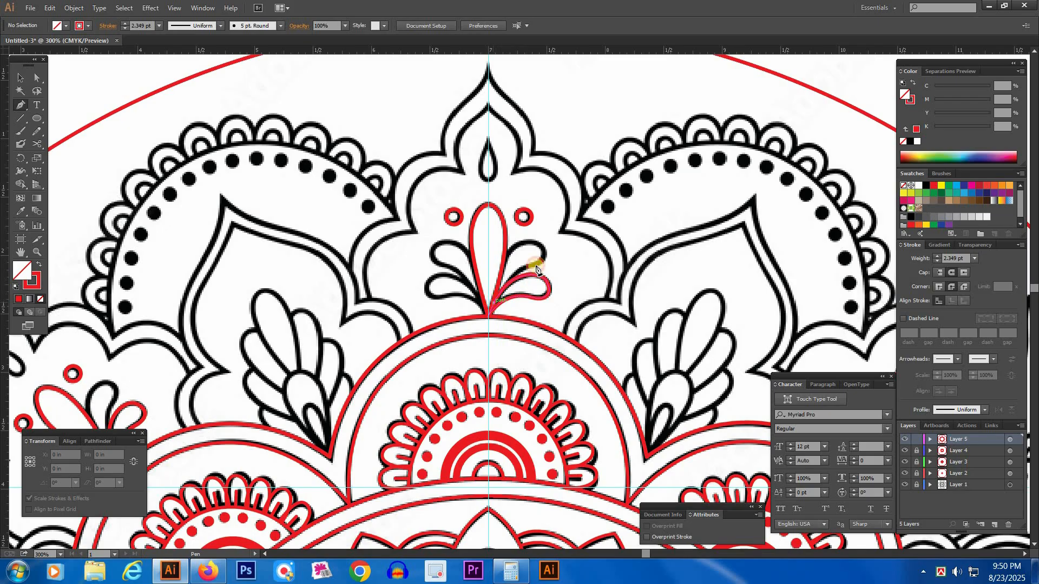
# Step: Trace the upper right leaf beside the tall petal with the Pen tool and bring its curve back to the petal's base
pyautogui.click(537, 265)
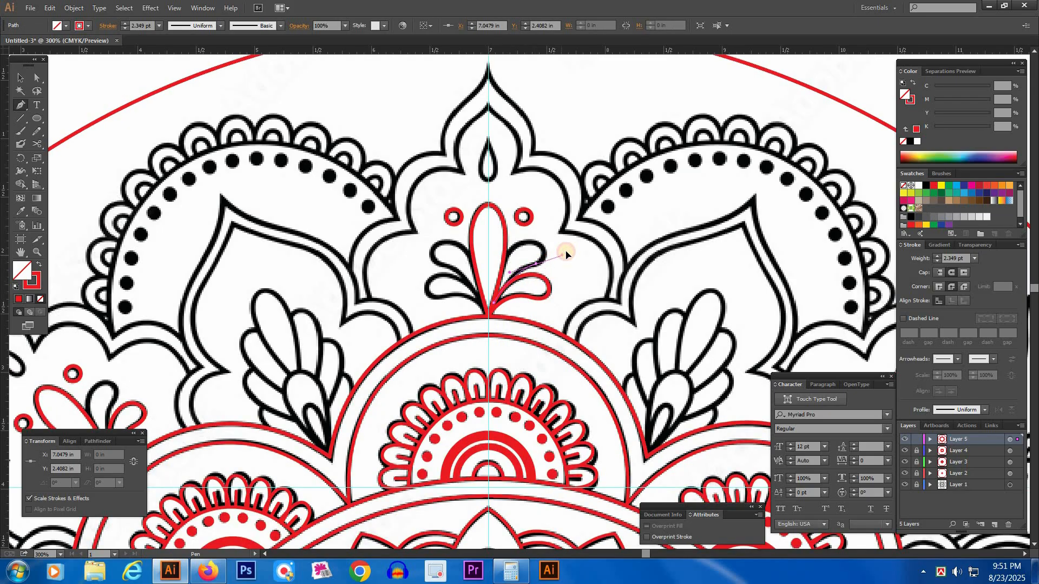
pyautogui.moveTo(570, 255); pyautogui.dragTo(496, 297)
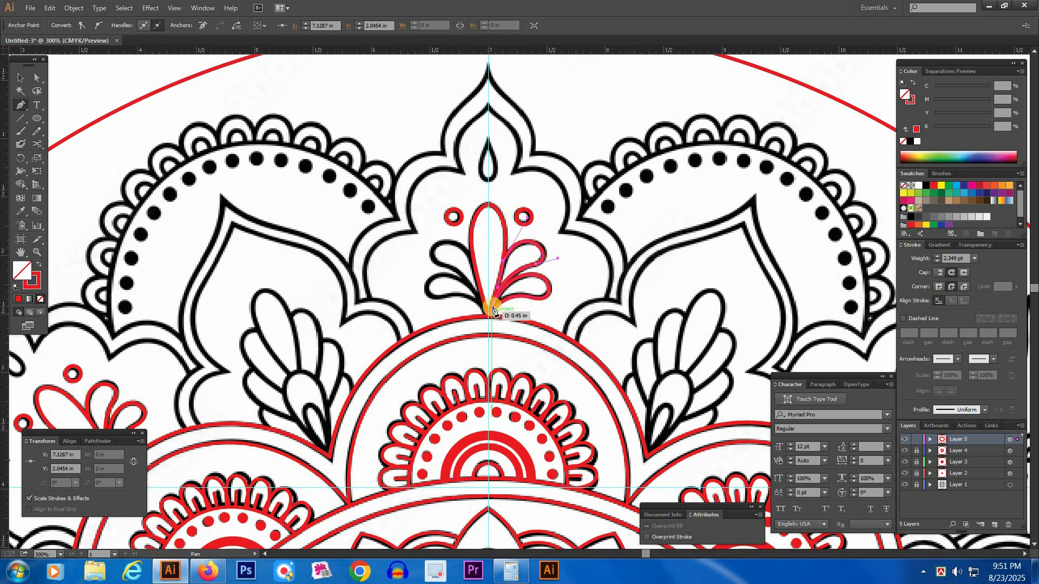
pyautogui.click(492, 306)
pyautogui.keyDown('ctrl'); pyautogui.click(571, 267); pyautogui.keyUp('ctrl')
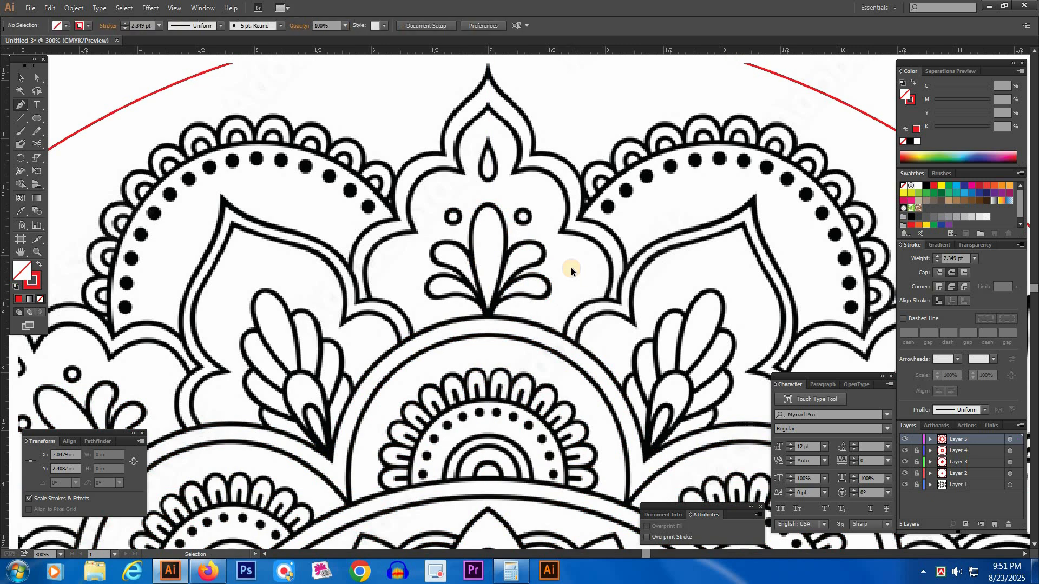
# Step: Copy the two right leaves to the other side of the tall petal, reflect the copy across the vertical axis and fit it onto the template's left leaves
pyautogui.press('v')
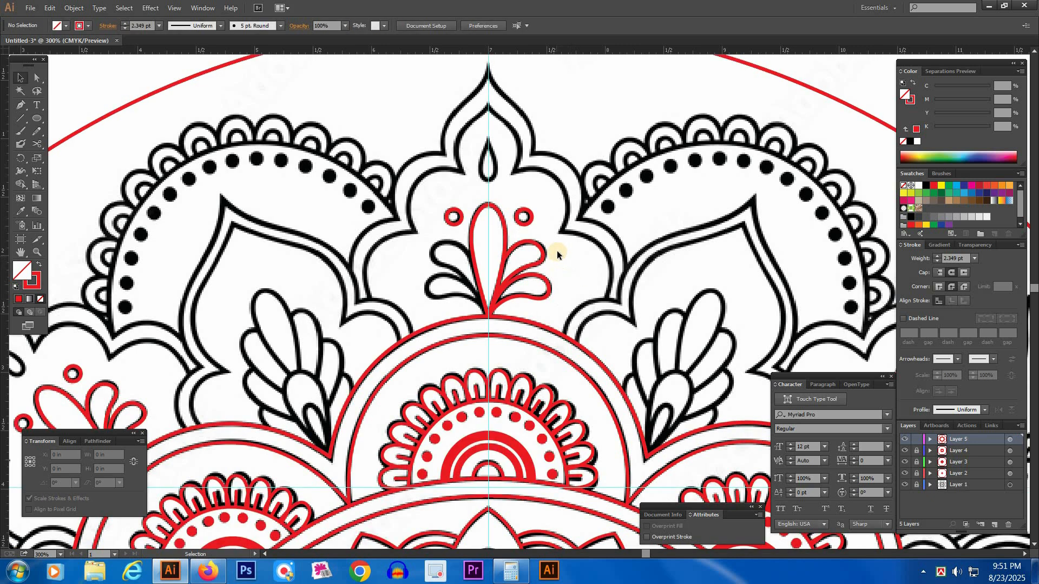
pyautogui.click(540, 278)
pyautogui.moveTo(486, 280); pyautogui.dragTo(445, 281)
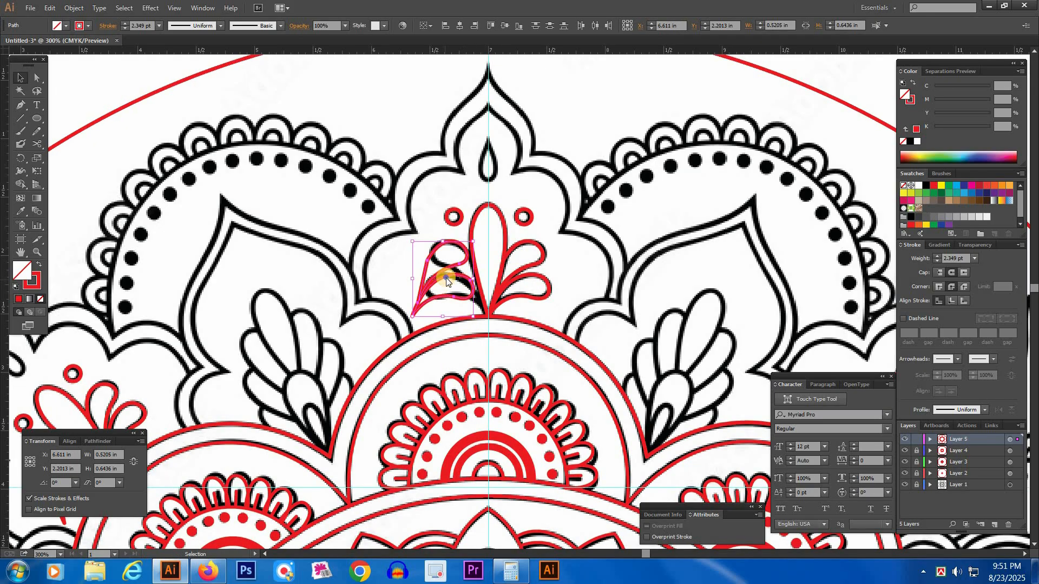
pyautogui.rightClick(446, 280)
pyautogui.moveTo(505, 423)
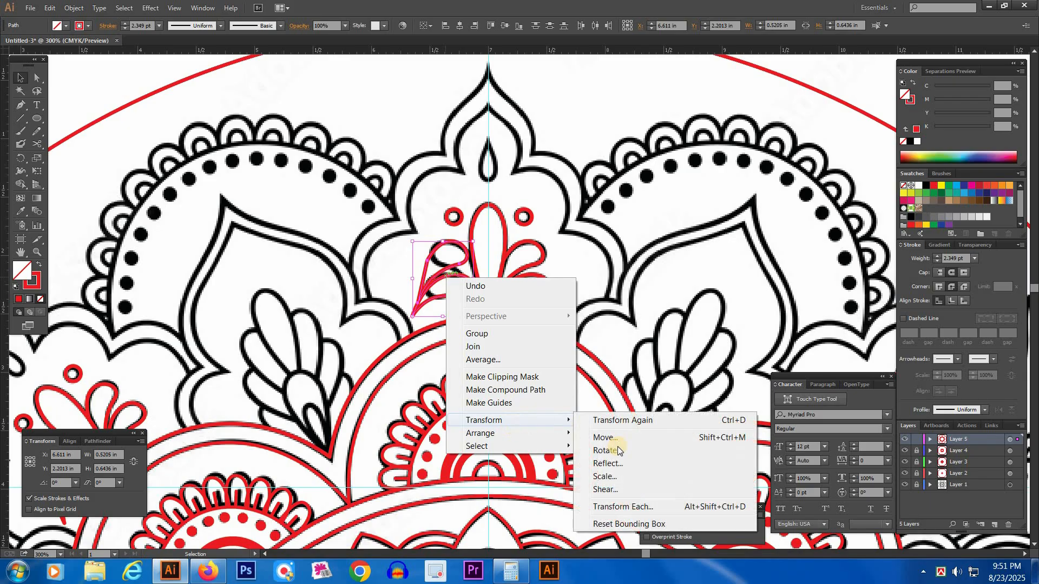
pyautogui.click(607, 463)
pyautogui.click(529, 355)
pyautogui.click(462, 308)
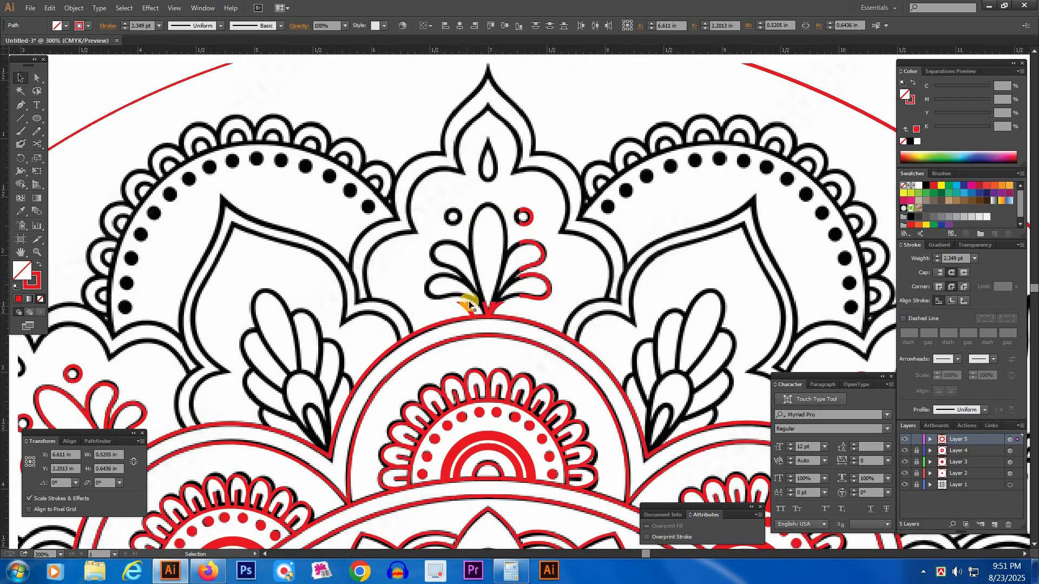
pyautogui.moveTo(468, 289); pyautogui.dragTo(476, 287)
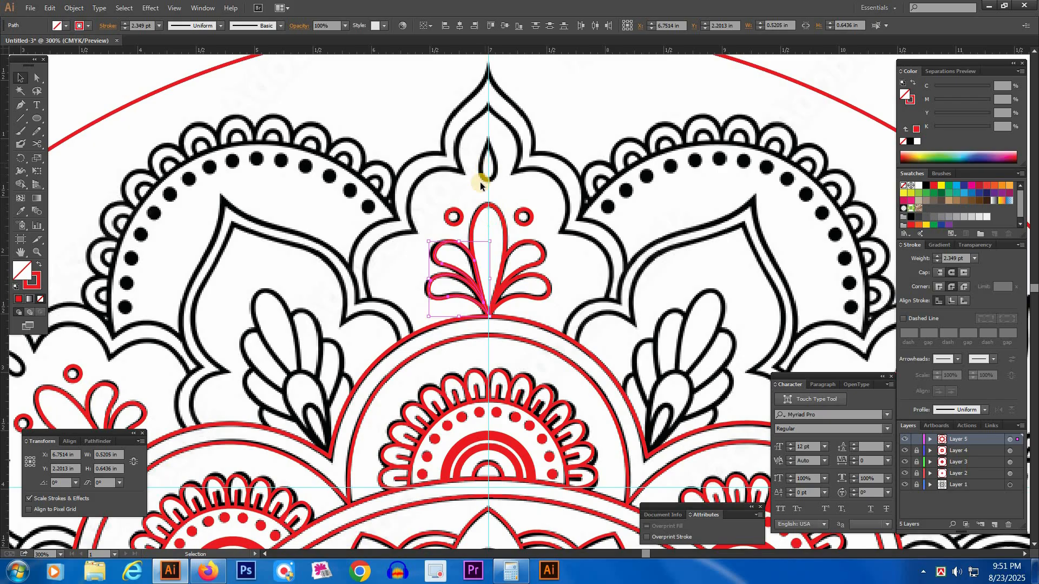
# Step: Trace the small teardrop above the tall petal with the Pen tool as a closed shape about 0.14 by 0.36 in
pyautogui.press('p')
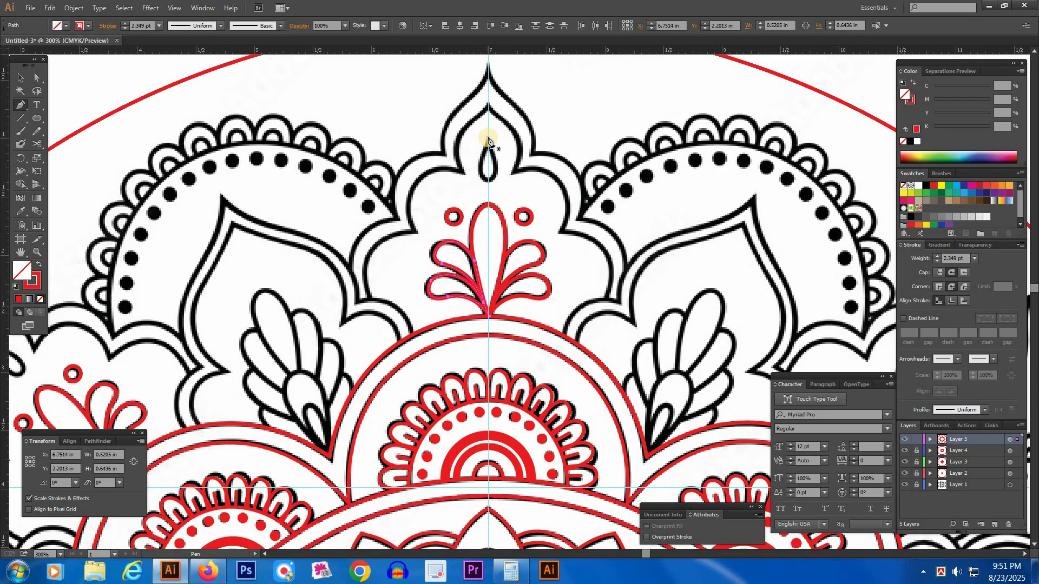
pyautogui.keyDown('ctrl'); pyautogui.click(486, 188); pyautogui.keyUp('ctrl')
pyautogui.moveTo(481, 192); pyautogui.dragTo(475, 181)
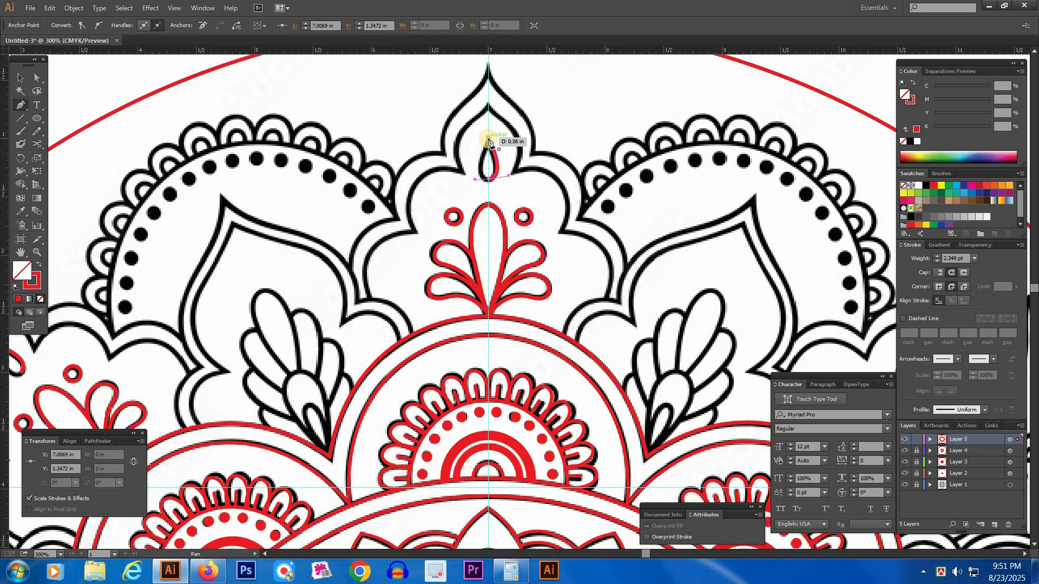
pyautogui.moveTo(495, 119); pyautogui.dragTo(495, 119)
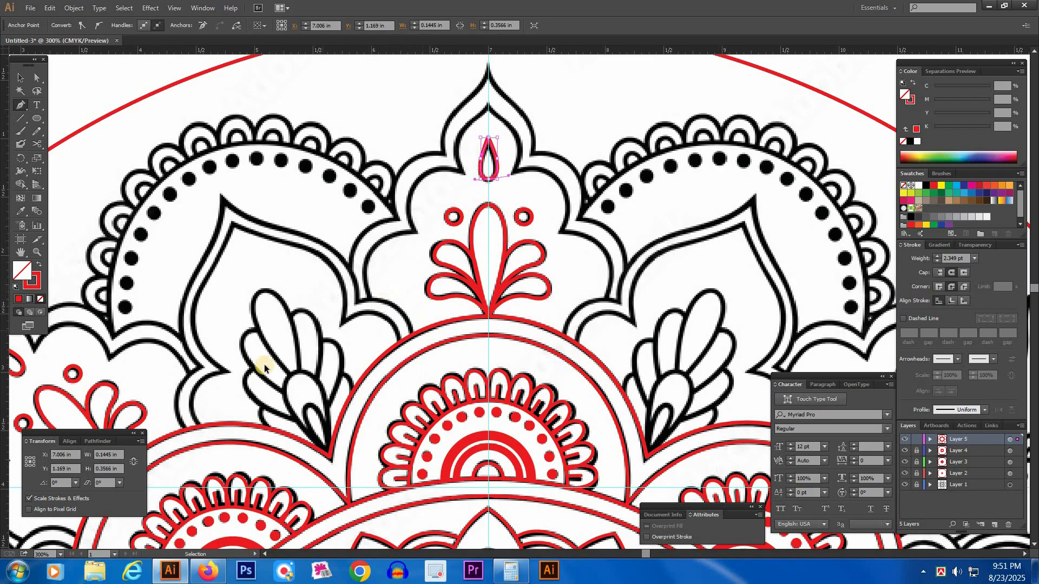
pyautogui.keyDown('ctrl'); pyautogui.click(291, 339); pyautogui.keyUp('ctrl')
pyautogui.press('space')
pyautogui.moveTo(404, 314); pyautogui.dragTo(407, 311)
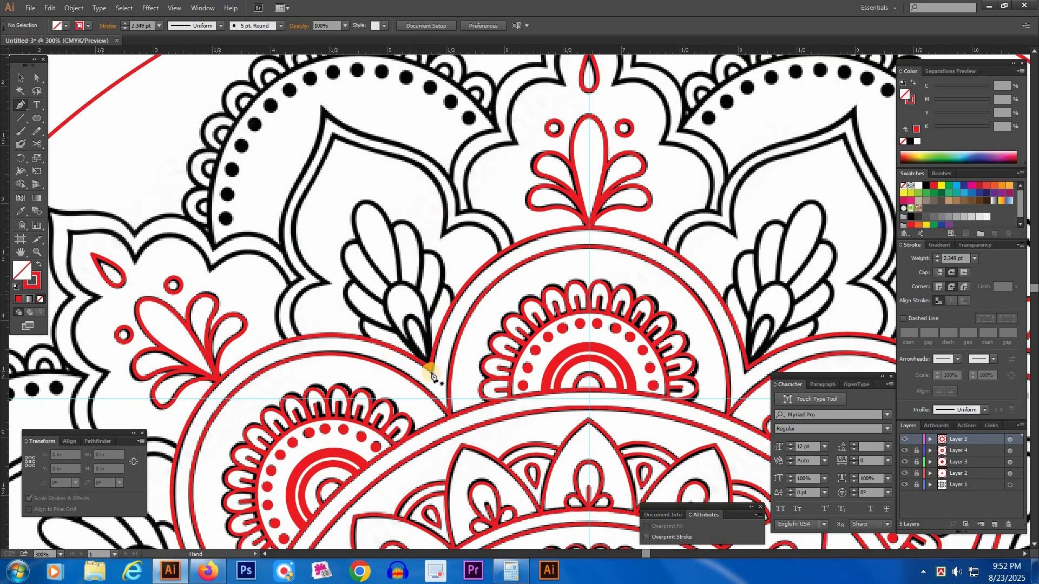
pyautogui.moveTo(431, 373); pyautogui.dragTo(464, 293)
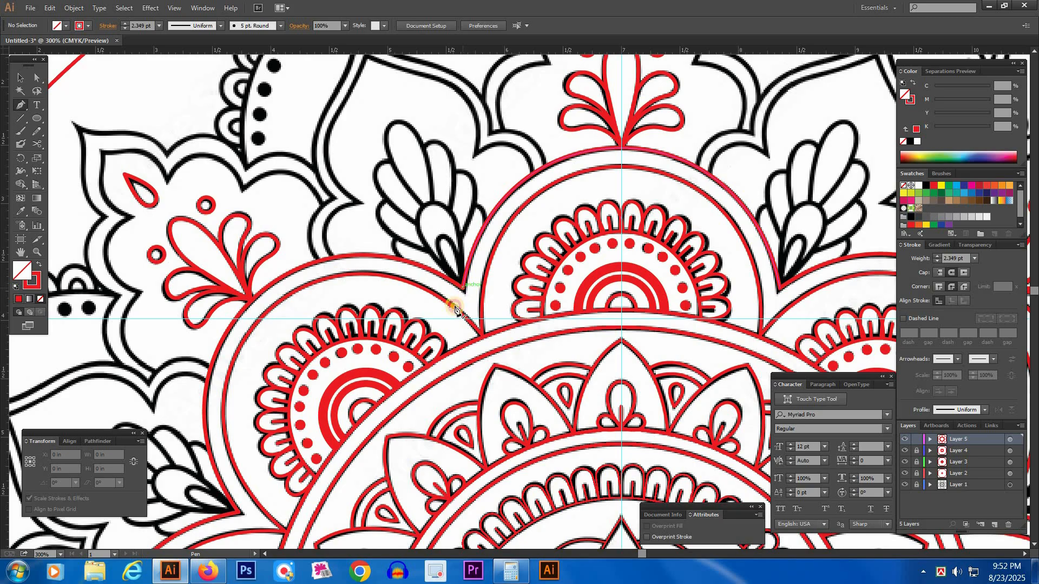
# Step: Trace the rounded central petal of the leaf cluster between the two domes with the Pen tool as a closed shape about 0.40 by 0.71 in
pyautogui.click(463, 286)
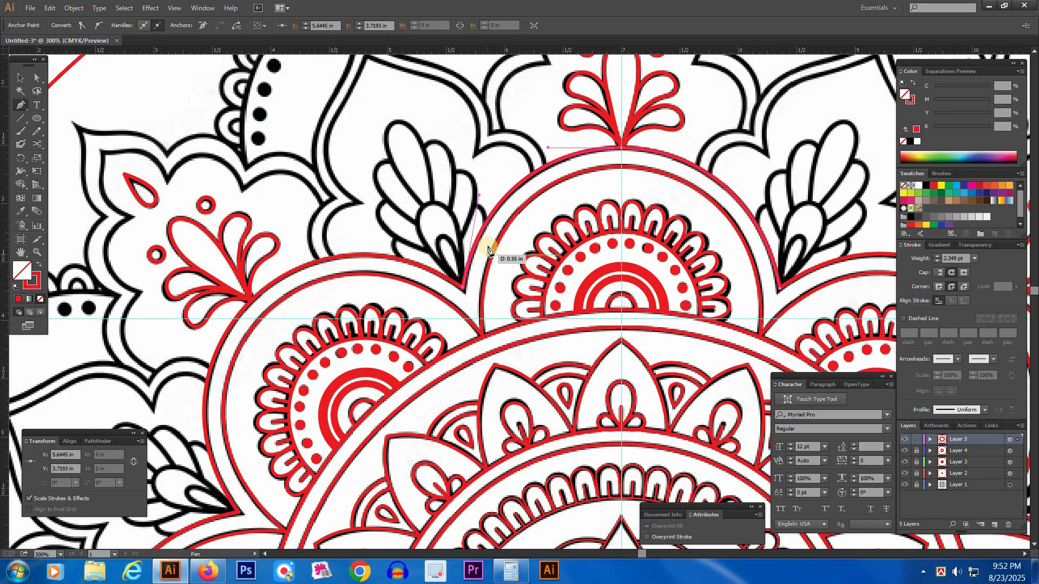
pyautogui.keyDown('ctrl'); pyautogui.click(476, 243); pyautogui.keyUp('ctrl')
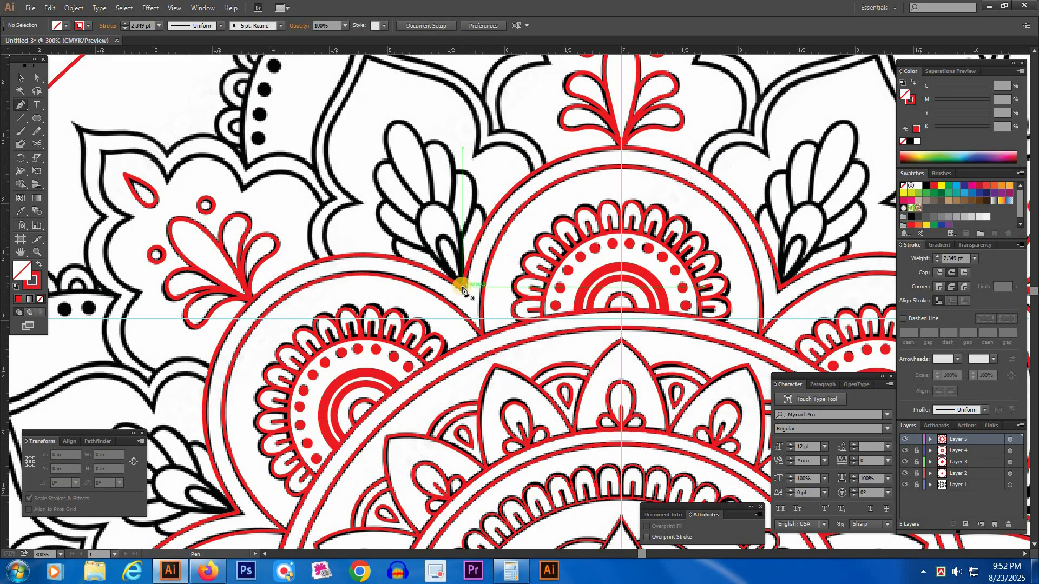
pyautogui.click(455, 225)
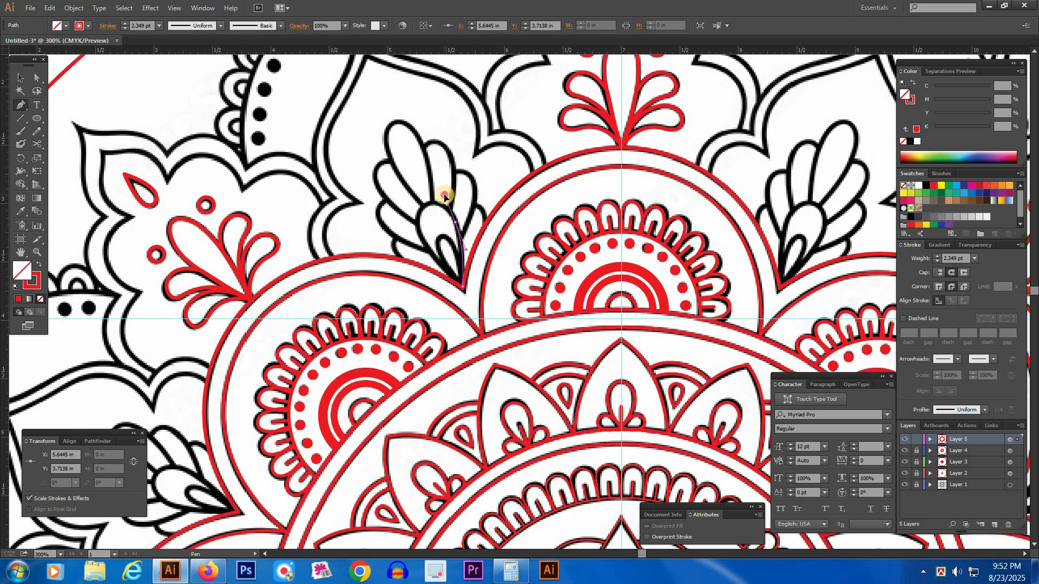
pyautogui.click(445, 198)
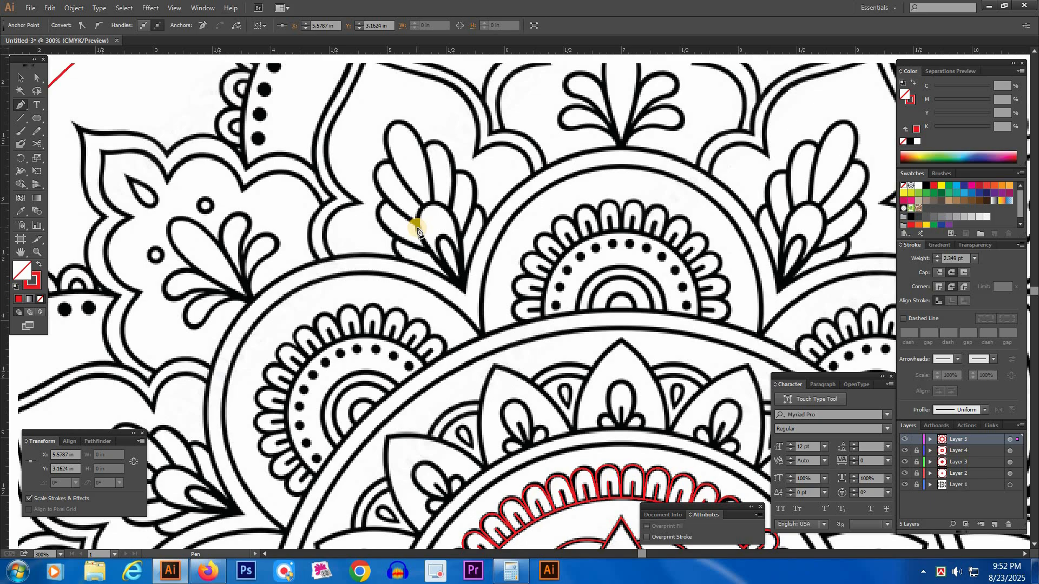
pyautogui.moveTo(417, 230); pyautogui.dragTo(423, 257)
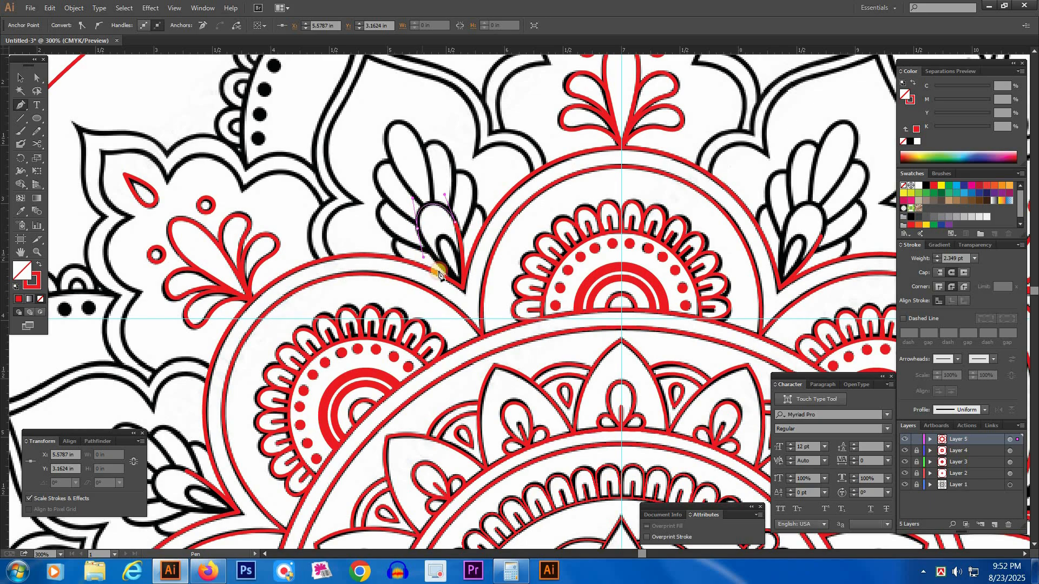
pyautogui.click(463, 295)
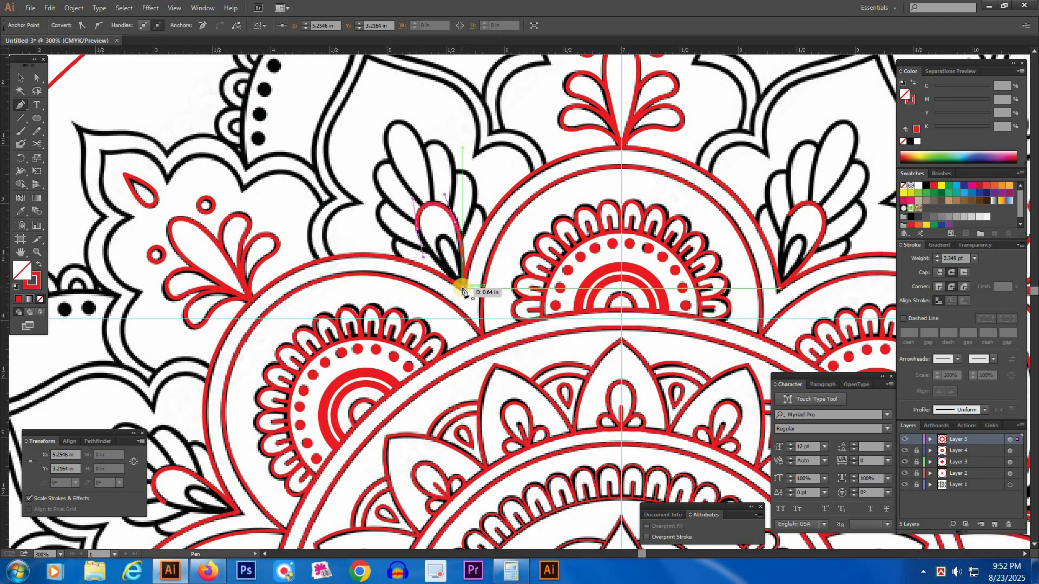
pyautogui.click(464, 290)
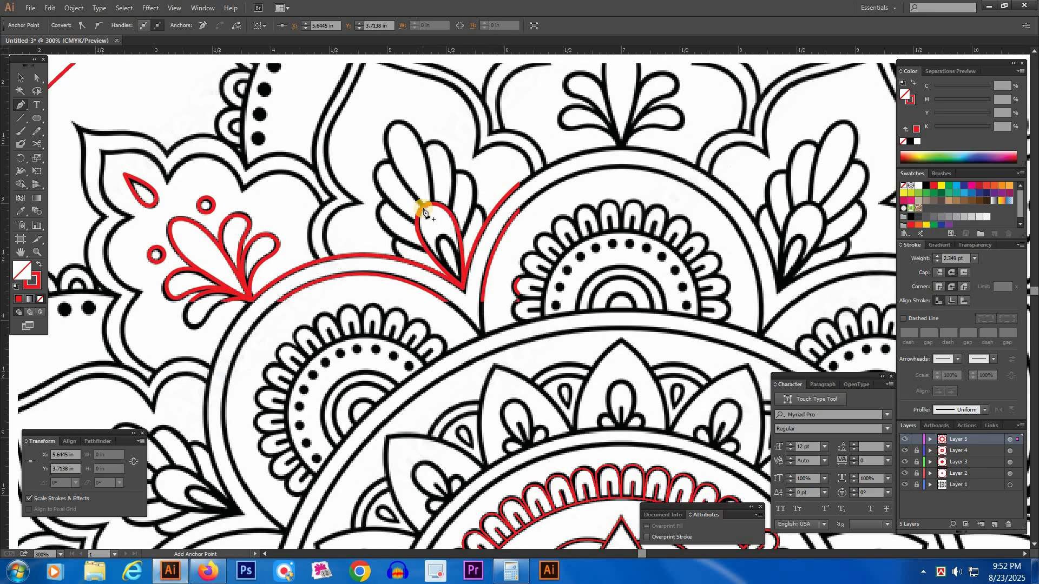
# Step: Copy the central petal in place and scale the copy down to about 0.24 by 0.43 in to match the inner teardrop
pyautogui.press('v')
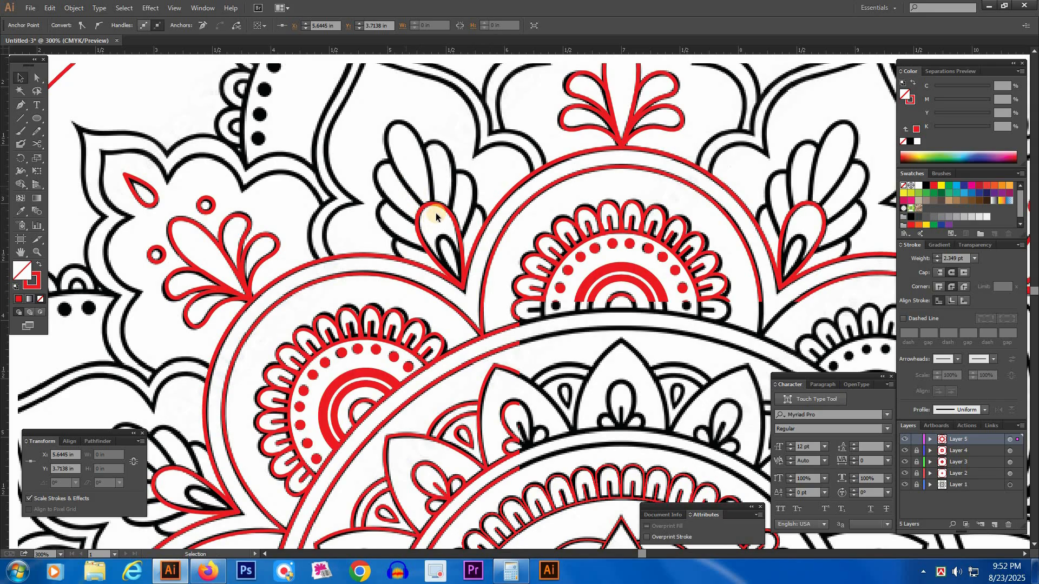
pyautogui.click(438, 218)
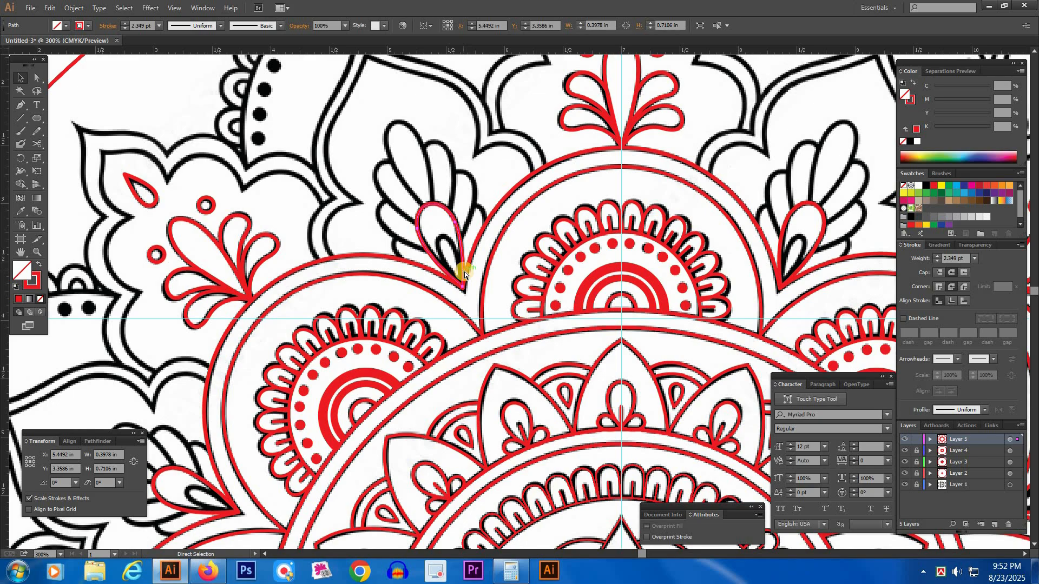
pyautogui.hotkey('ctrl', 'f')
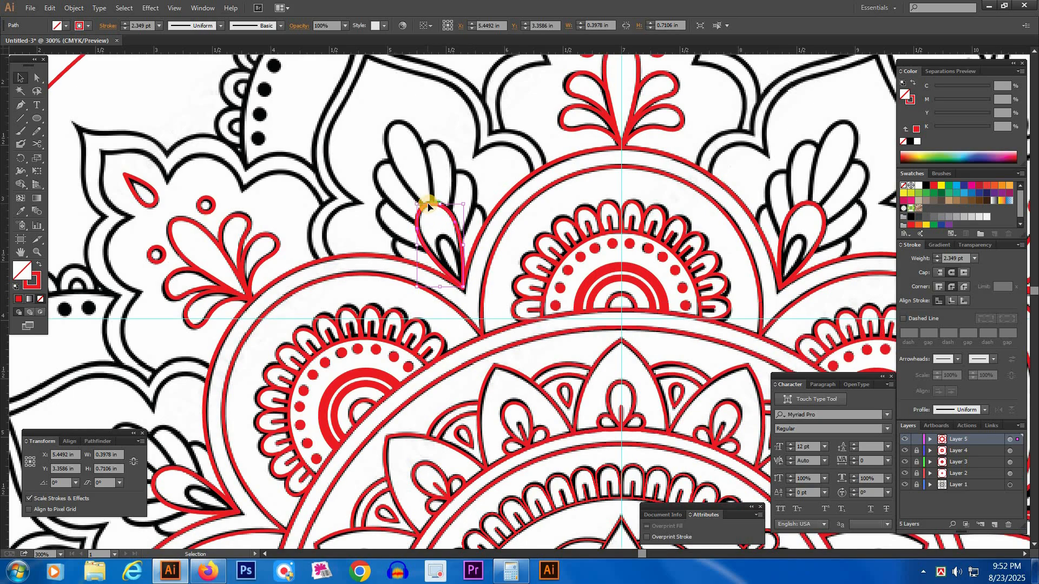
pyautogui.moveTo(441, 206); pyautogui.dragTo(459, 261)
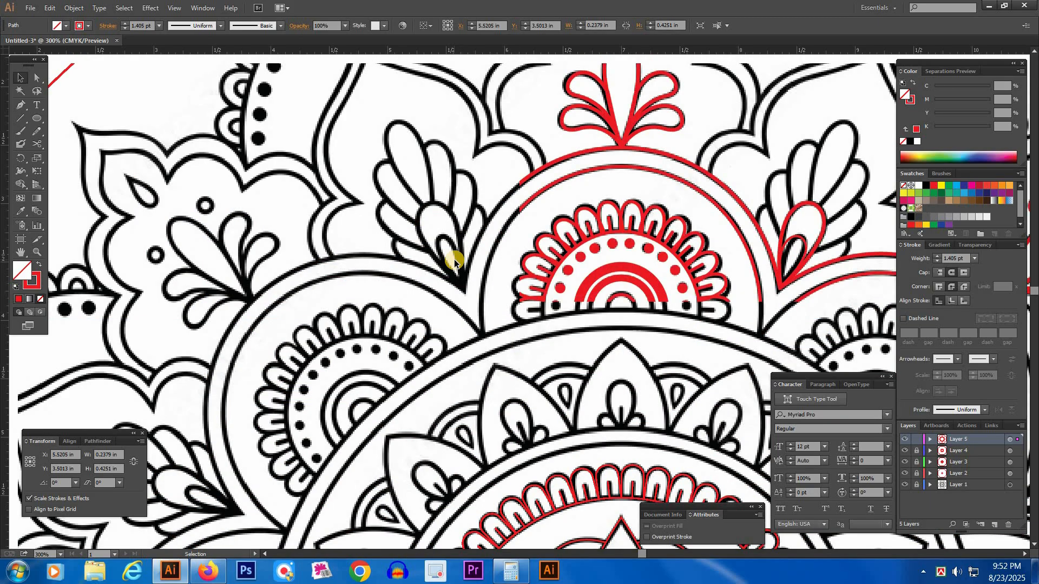
# Step: Trace the lowest leaf on the central petal's right side with the Pen tool as a closed shape about 0.26 by 0.62 in
pyautogui.click(351, 200)
pyautogui.press('p')
pyautogui.click(464, 277)
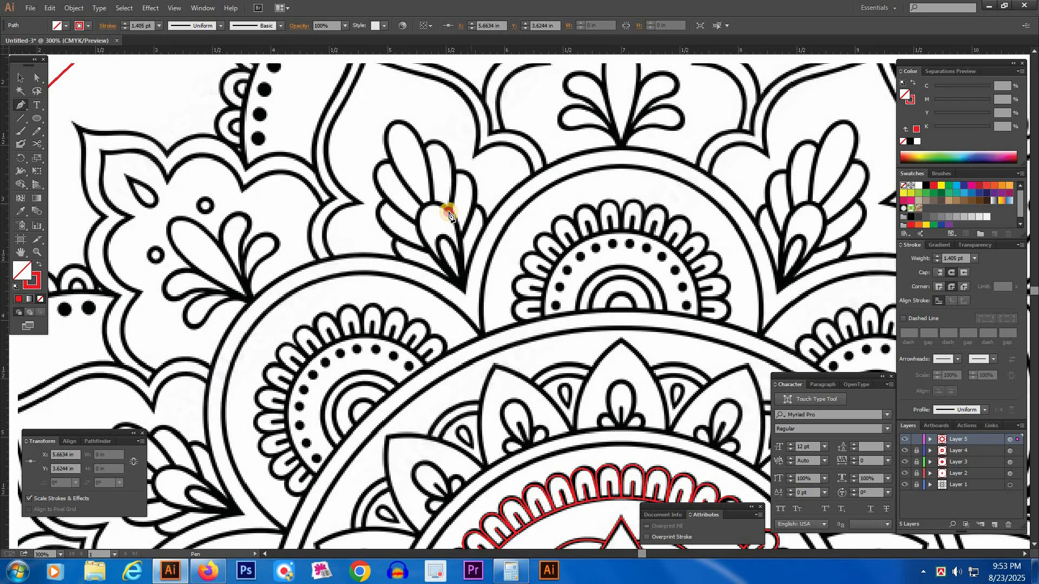
pyautogui.moveTo(450, 214); pyautogui.dragTo(438, 204)
pyautogui.click(464, 277)
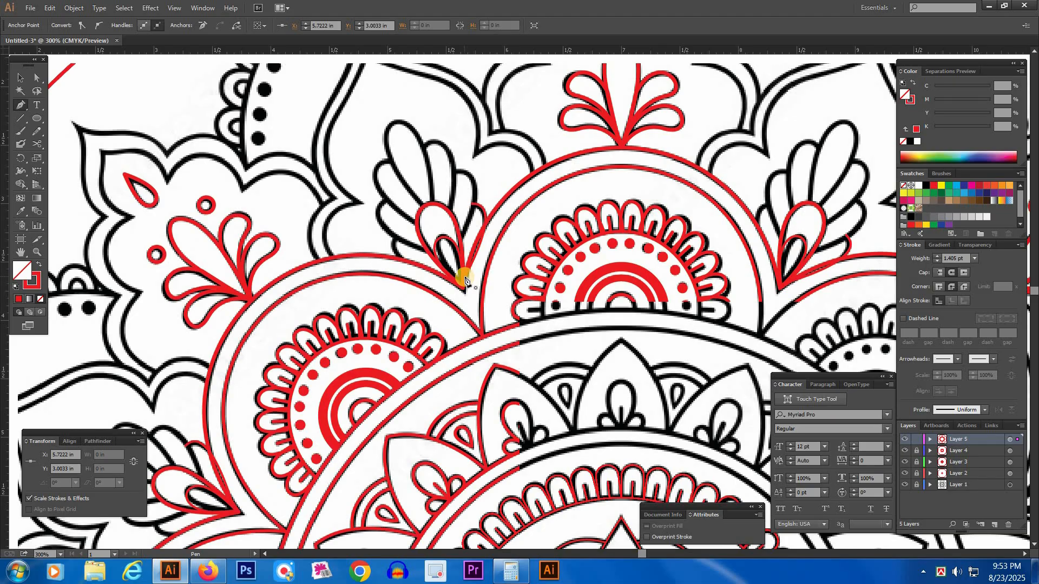
pyautogui.click(463, 279)
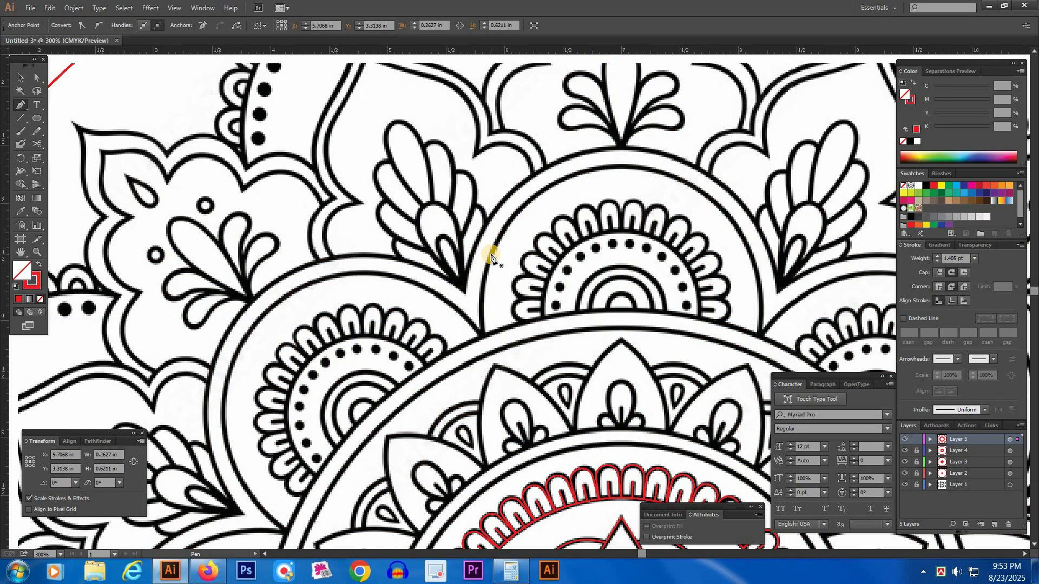
# Step: Copy the lowest right leaf twice, placing the copies over the middle and upper right leaves of the cluster
pyautogui.press('v')
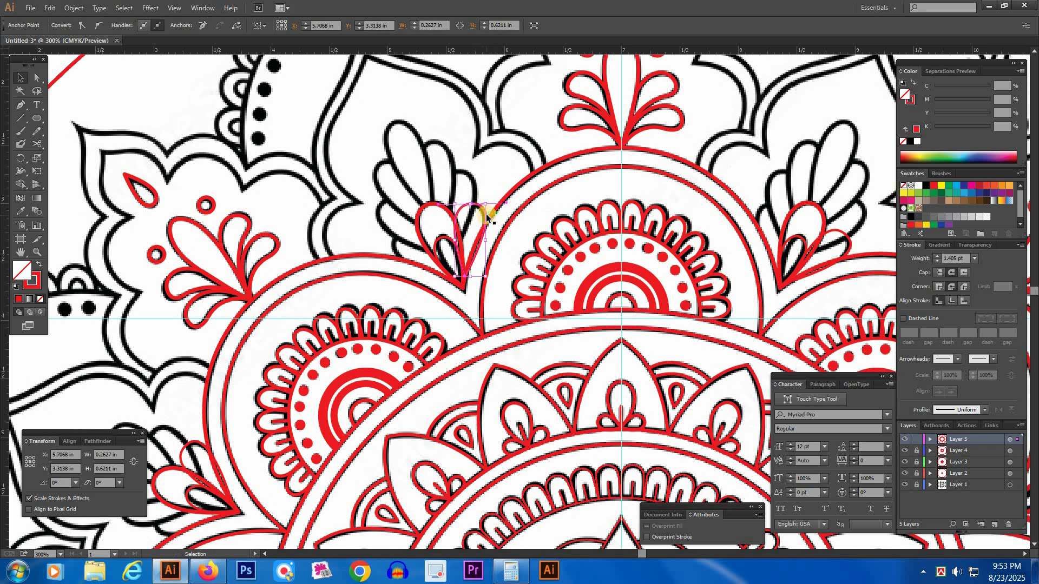
pyautogui.moveTo(484, 212); pyautogui.dragTo(474, 180)
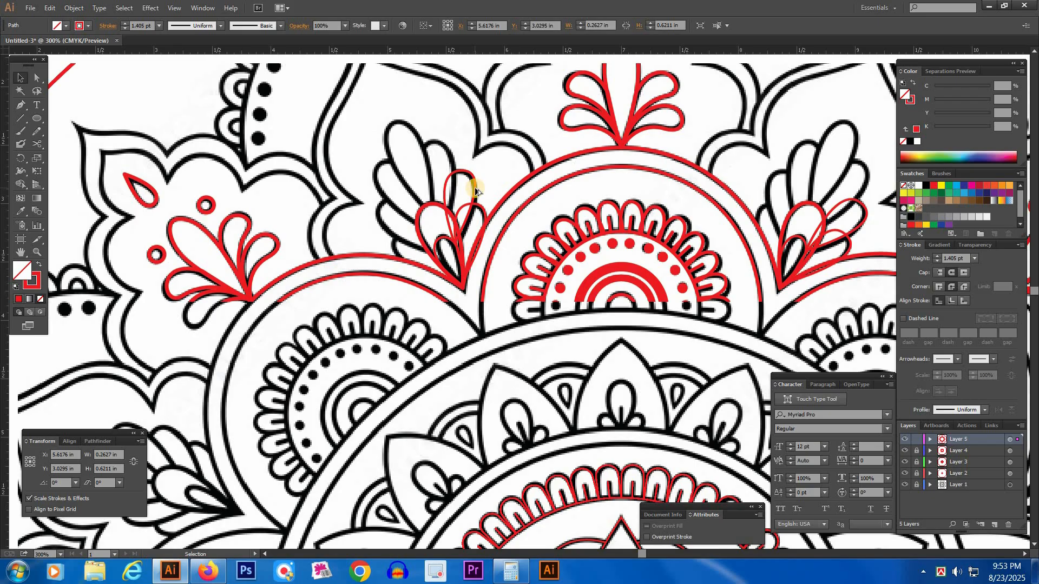
pyautogui.moveTo(480, 178); pyautogui.dragTo(456, 155)
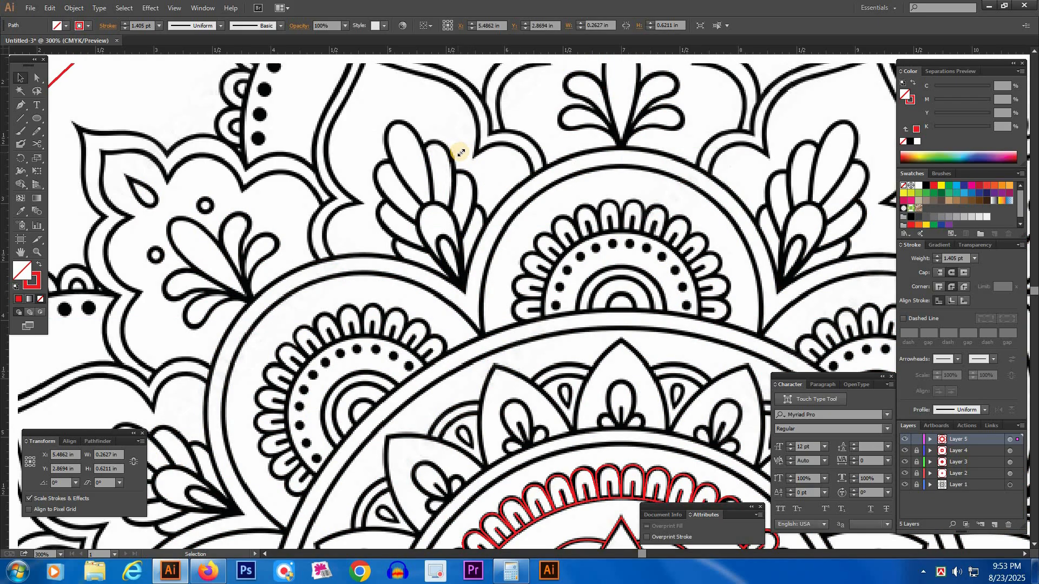
# Step: Rotate the upper leaf copy about 12° and stretch it to about 0.72 in high, and widen the middle leaf to about 0.29 in
pyautogui.moveTo(460, 148); pyautogui.dragTo(444, 153)
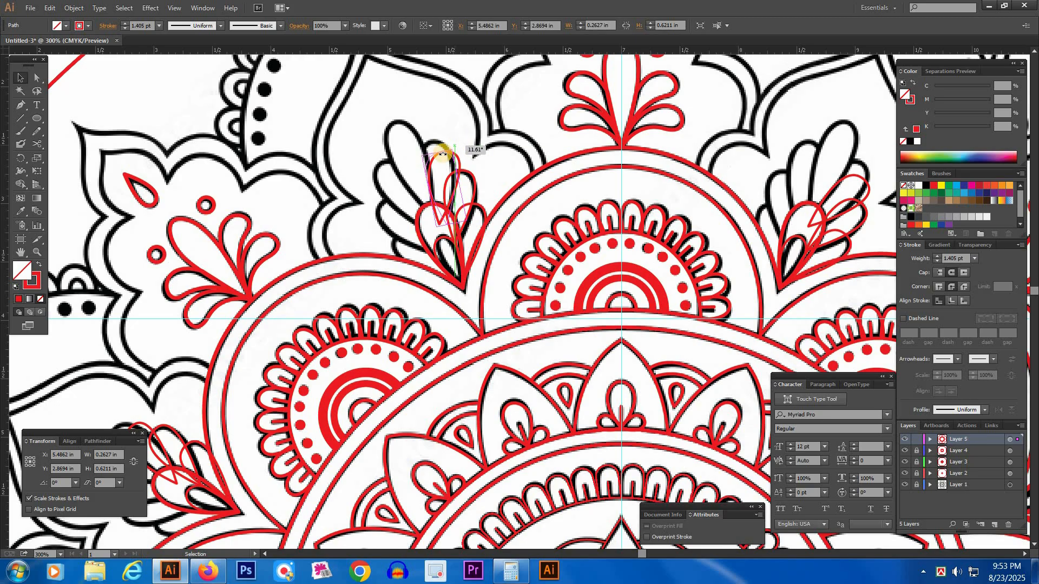
pyautogui.moveTo(443, 153); pyautogui.dragTo(434, 142)
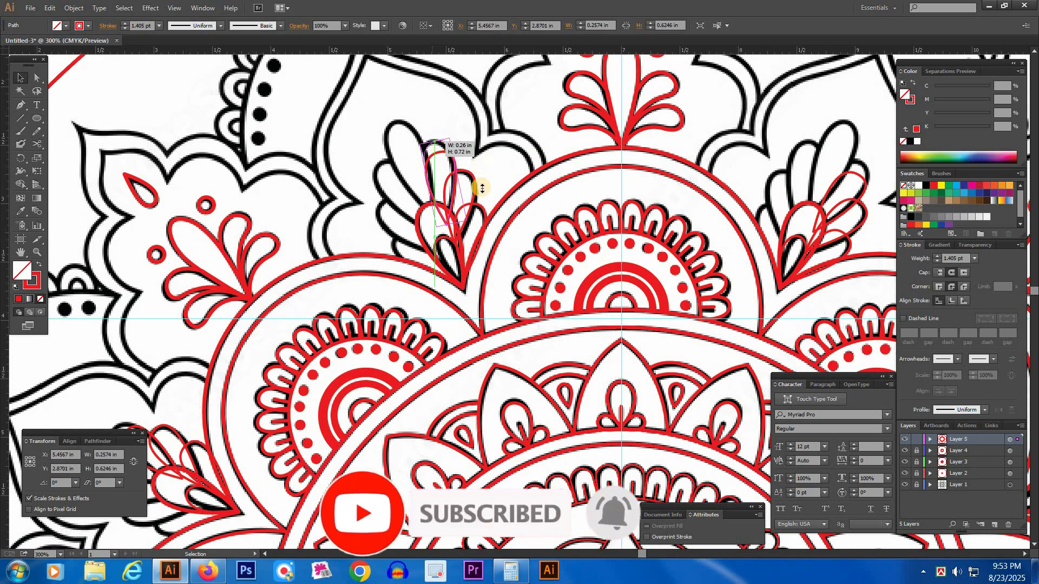
pyautogui.click(474, 214)
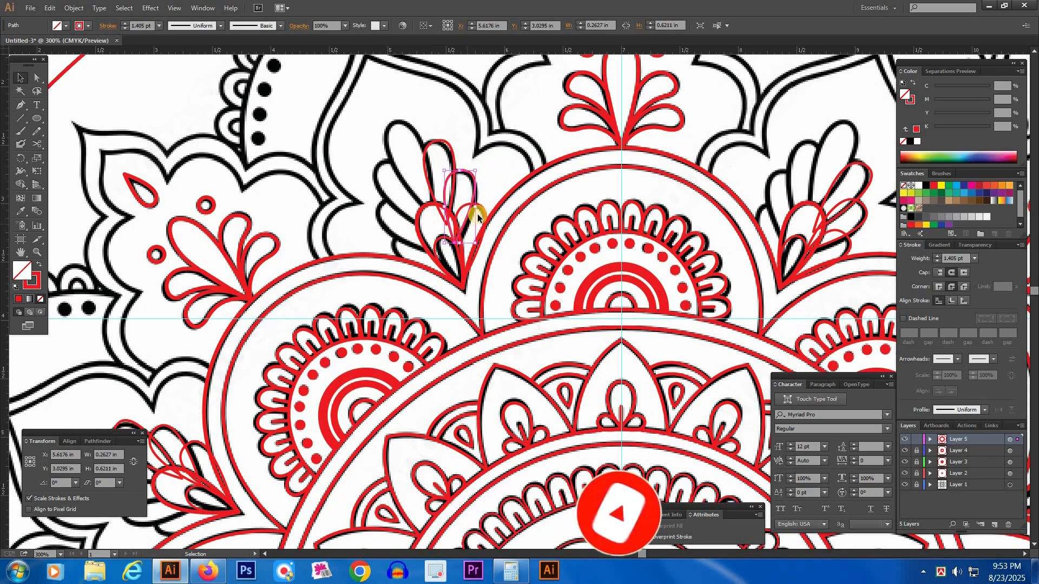
pyautogui.moveTo(475, 208); pyautogui.dragTo(480, 210)
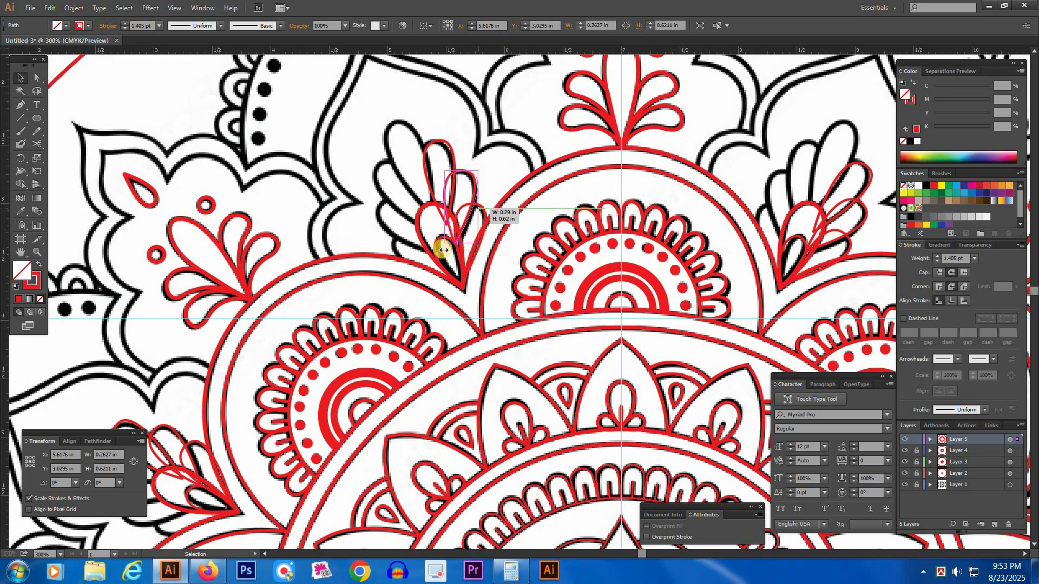
# Step: Copy the central petal onto the cluster's top leaf and scale the copy to about 0.36 by 0.68 in
pyautogui.moveTo(421, 207); pyautogui.dragTo(389, 134)
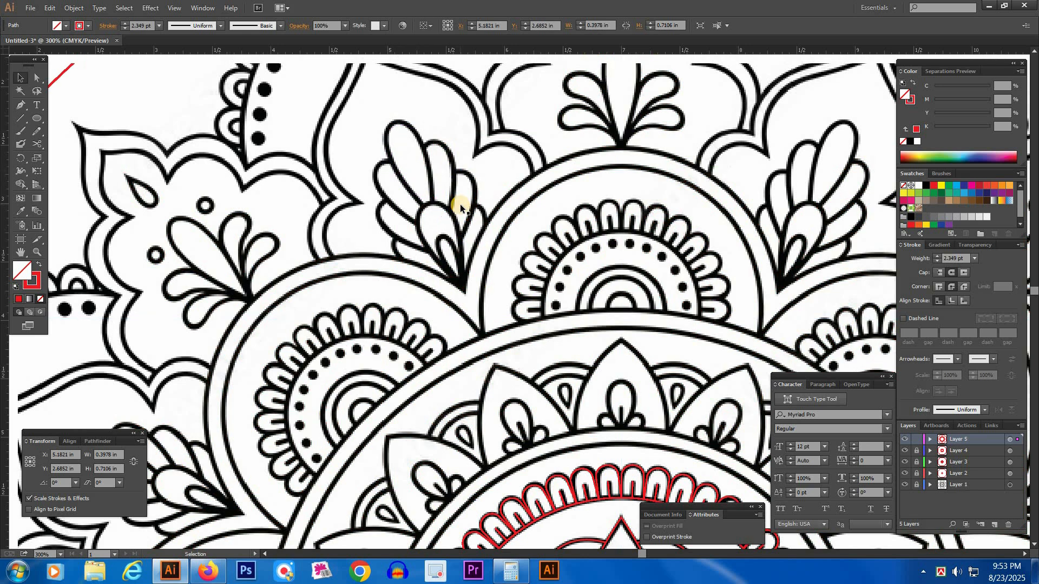
pyautogui.click(449, 219)
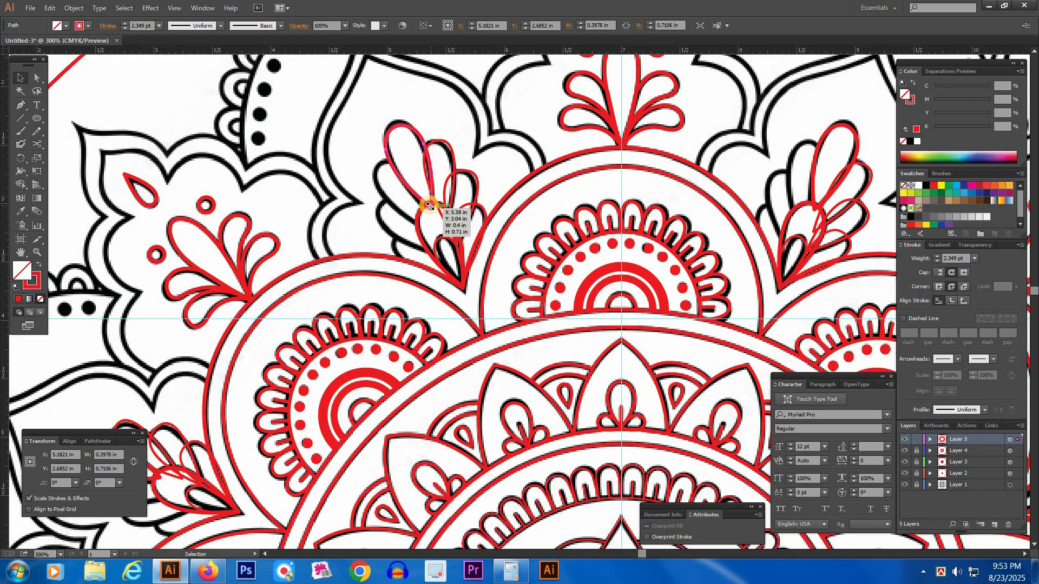
pyautogui.moveTo(431, 206); pyautogui.dragTo(450, 126)
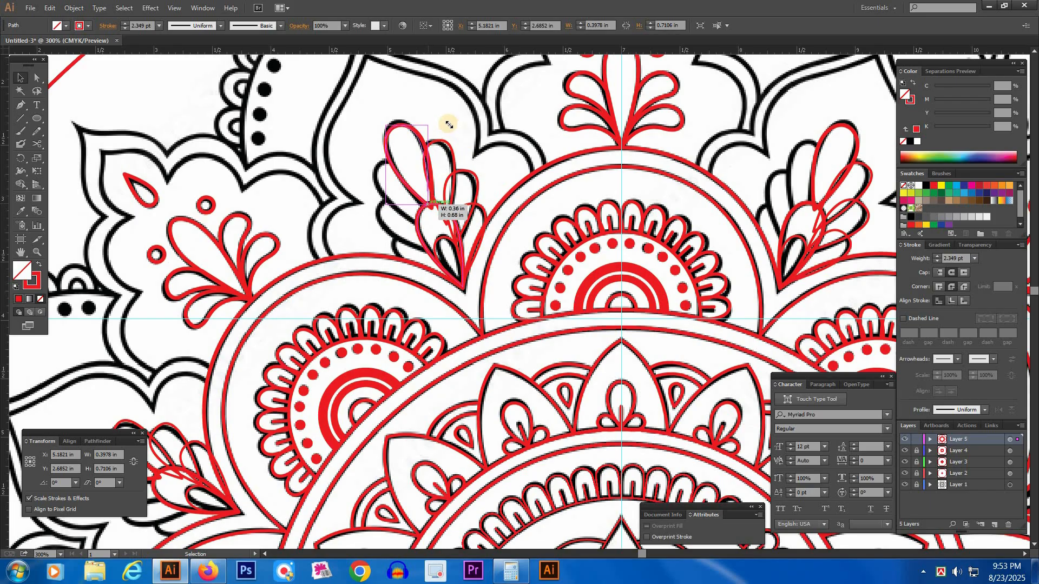
pyautogui.click(446, 124)
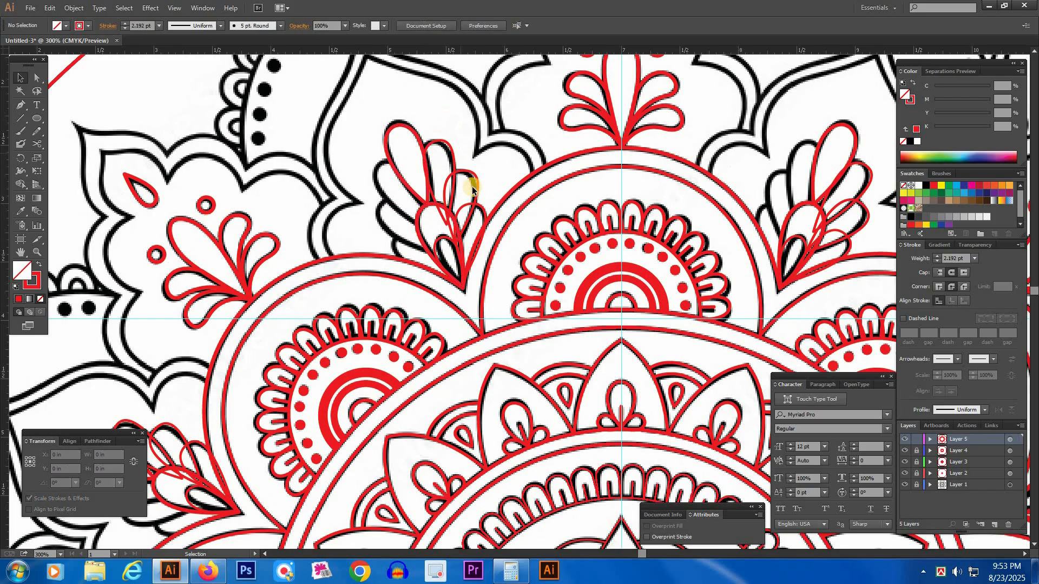
# Step: Bring the cluster's top petal to the front of the neighbouring leaves
pyautogui.moveTo(449, 149); pyautogui.dragTo(460, 157)
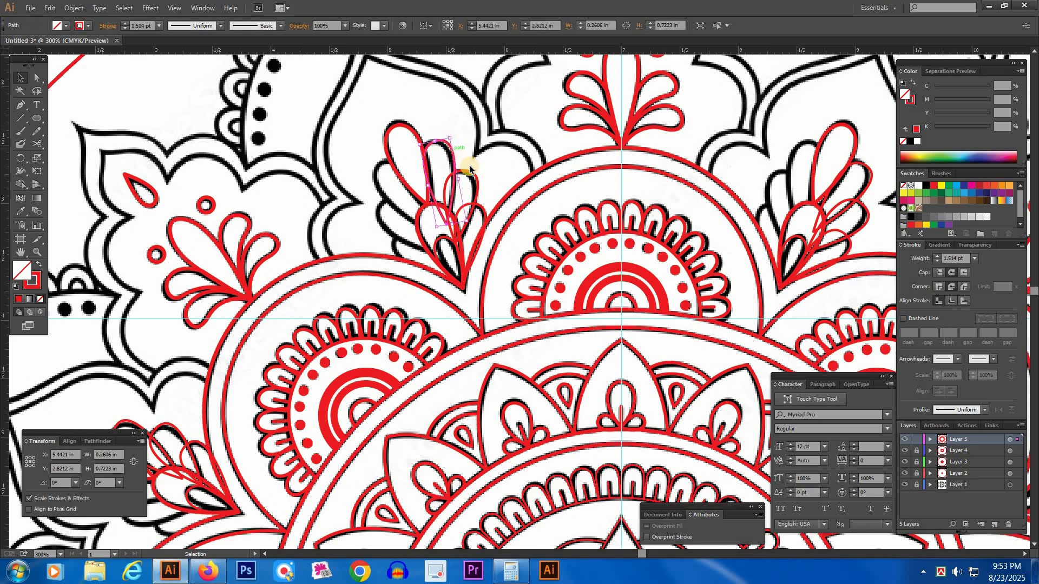
pyautogui.click(400, 140)
pyautogui.rightClick(400, 140)
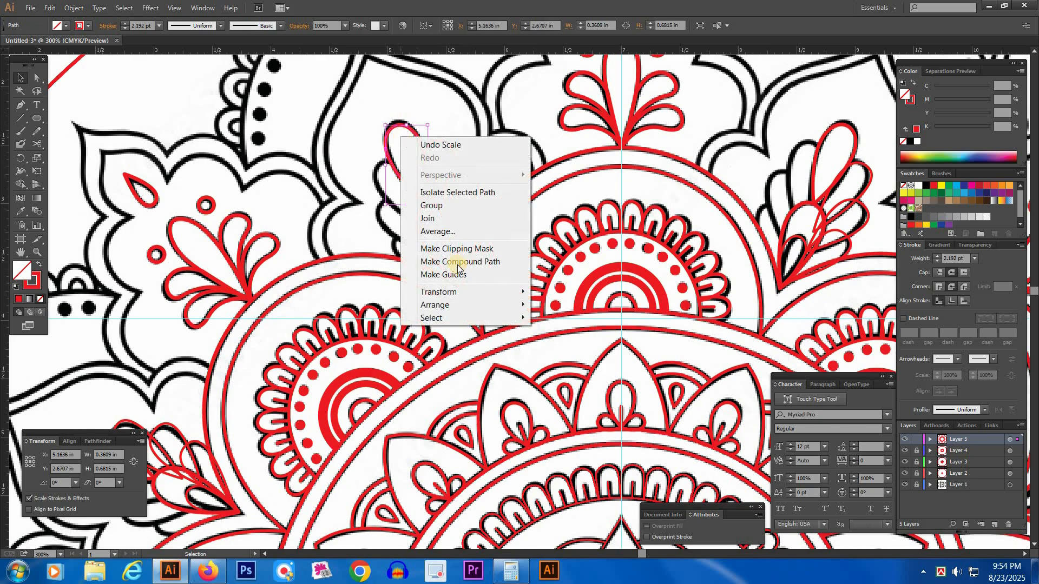
pyautogui.moveTo(464, 305)
pyautogui.click(575, 307)
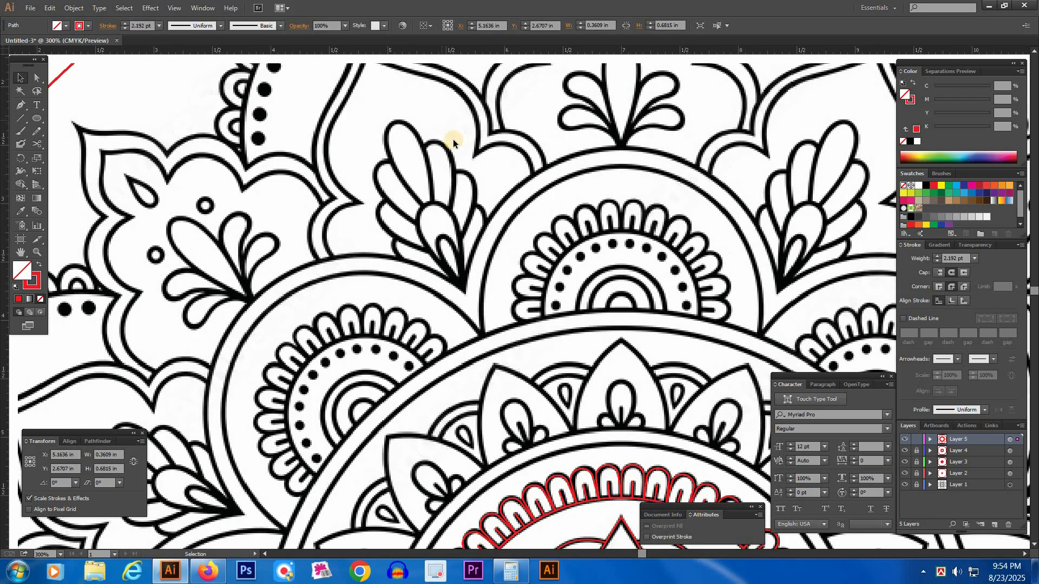
# Step: Fill the three leaves on the cluster's right side with white
pyautogui.click(481, 153)
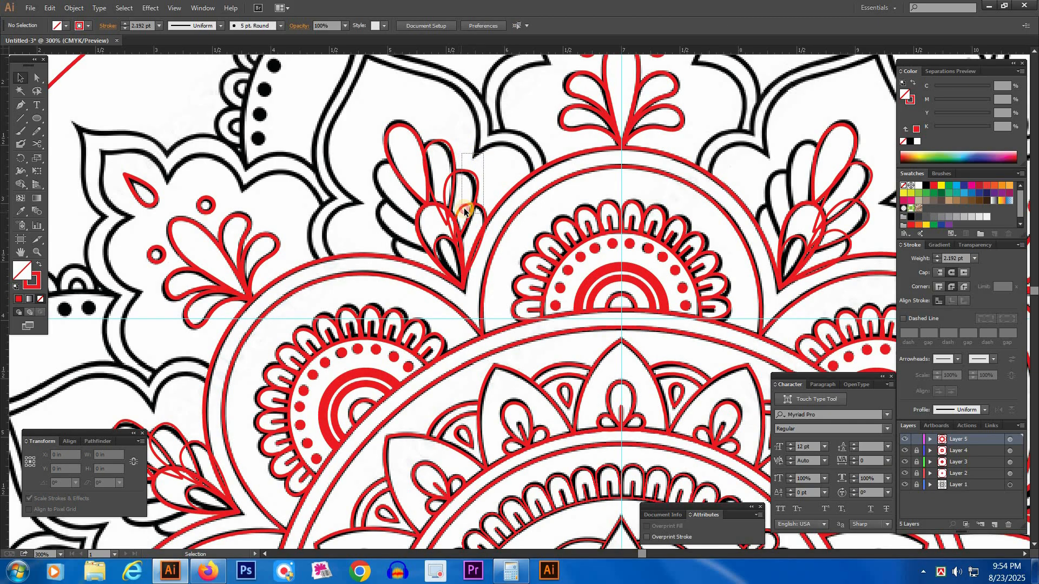
pyautogui.click(450, 187)
pyautogui.keyDown('shift'); pyautogui.click(444, 154); pyautogui.keyUp('shift')
pyautogui.click(917, 143)
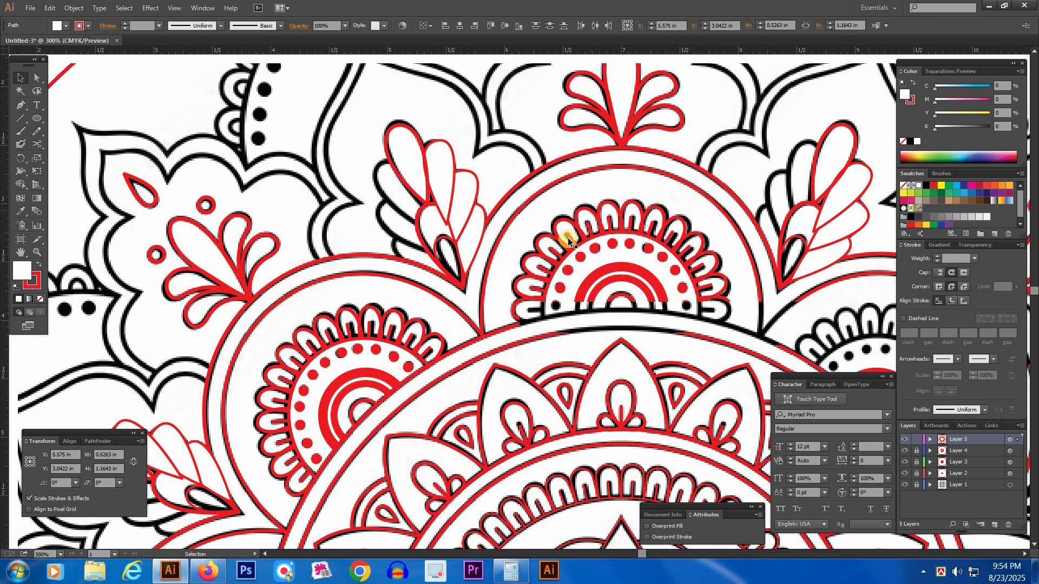
# Step: Fill the central petal, its inner teardrop and the cluster's top petal with white
pyautogui.moveTo(398, 232); pyautogui.dragTo(438, 255)
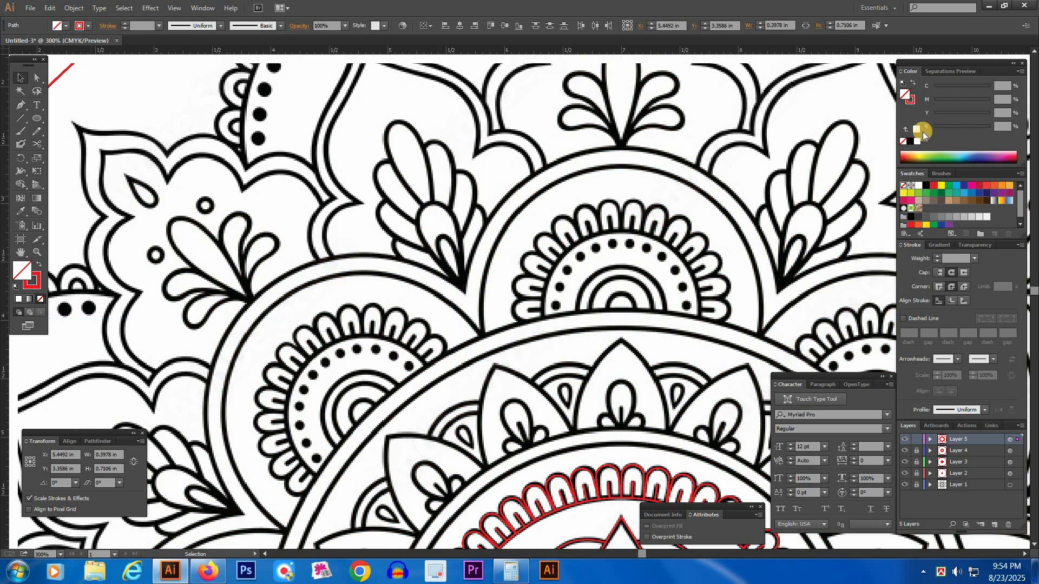
pyautogui.click(917, 130)
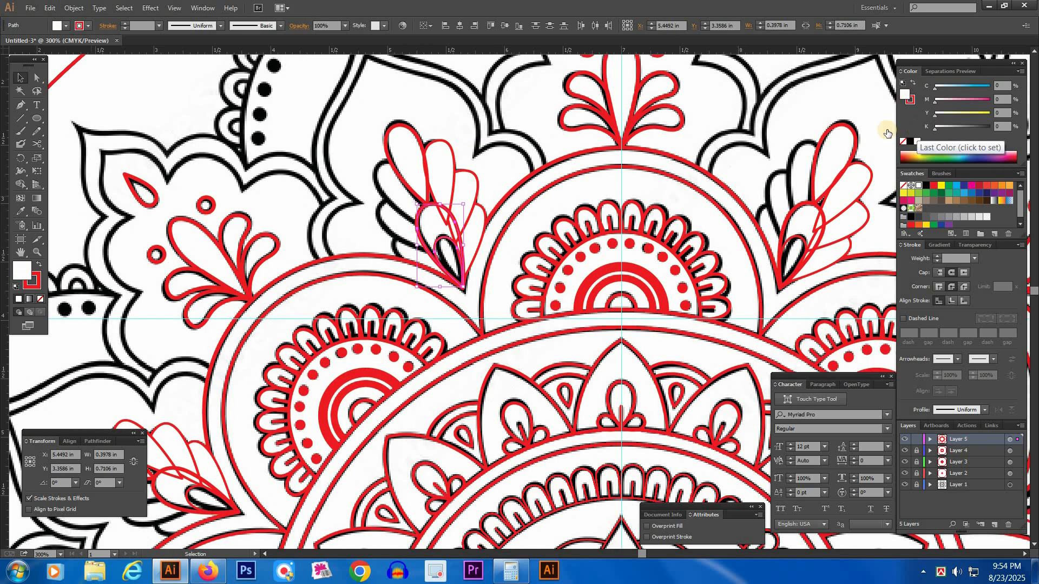
pyautogui.click(492, 155)
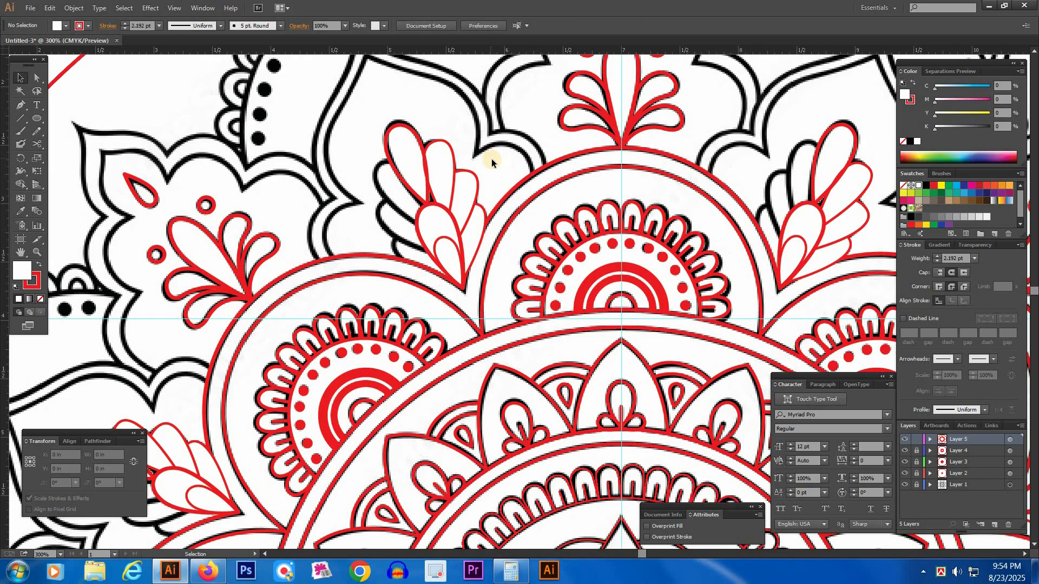
pyautogui.click(395, 138)
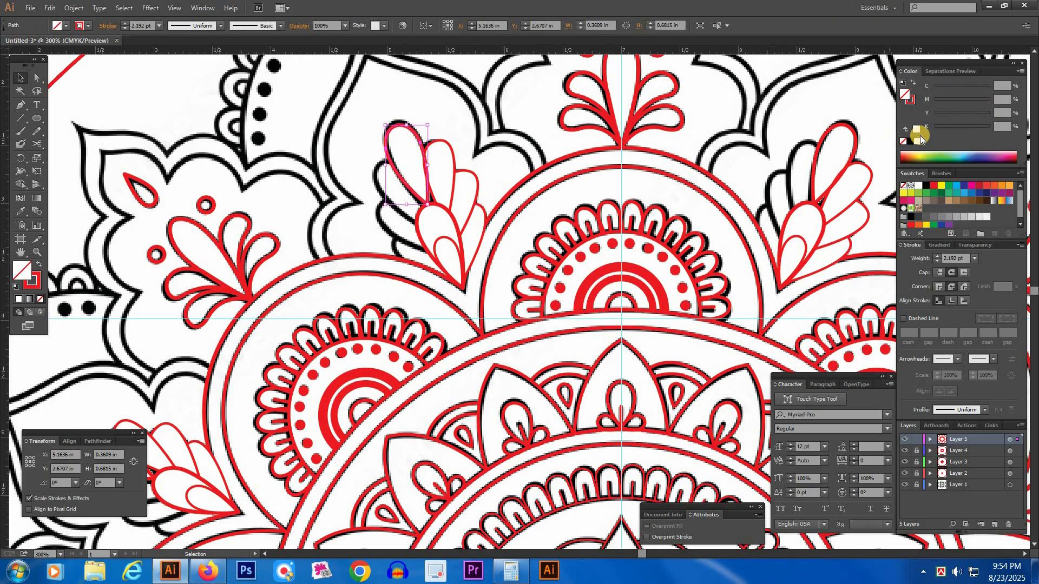
pyautogui.click(917, 130)
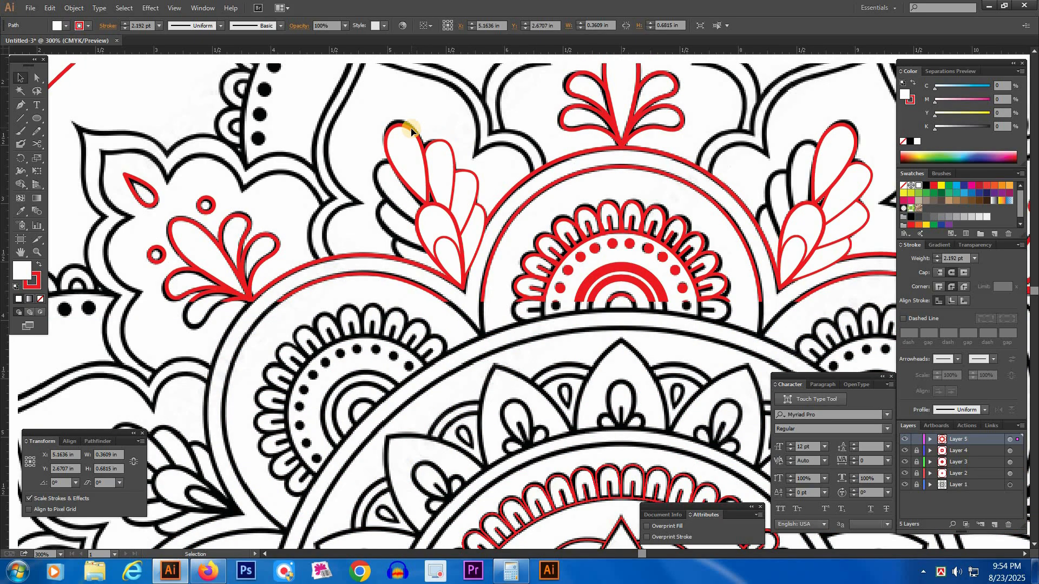
# Step: Shift the cluster's top petal slightly down and to the right
pyautogui.moveTo(411, 132); pyautogui.dragTo(415, 137)
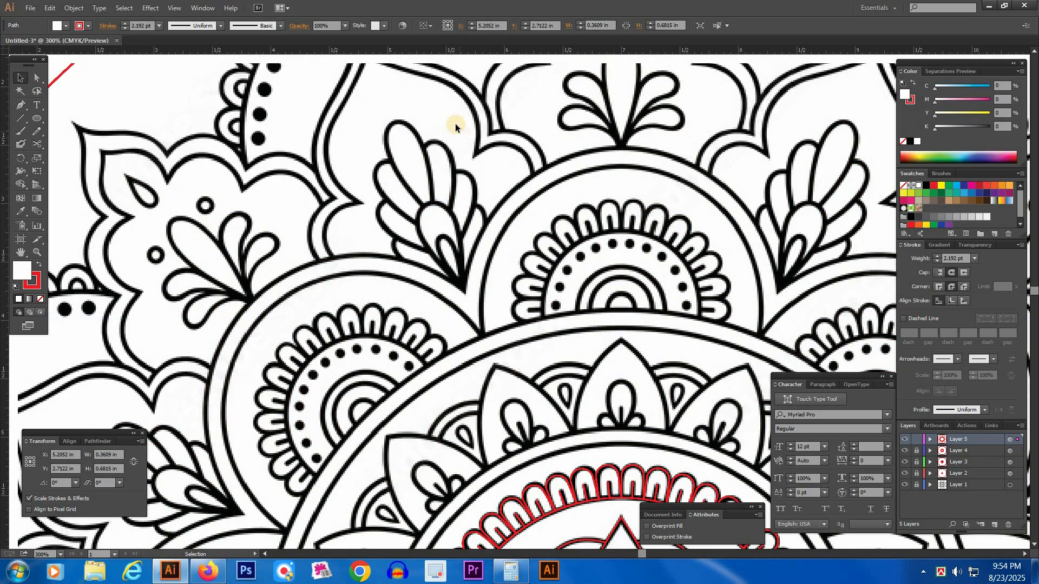
pyautogui.click(459, 125)
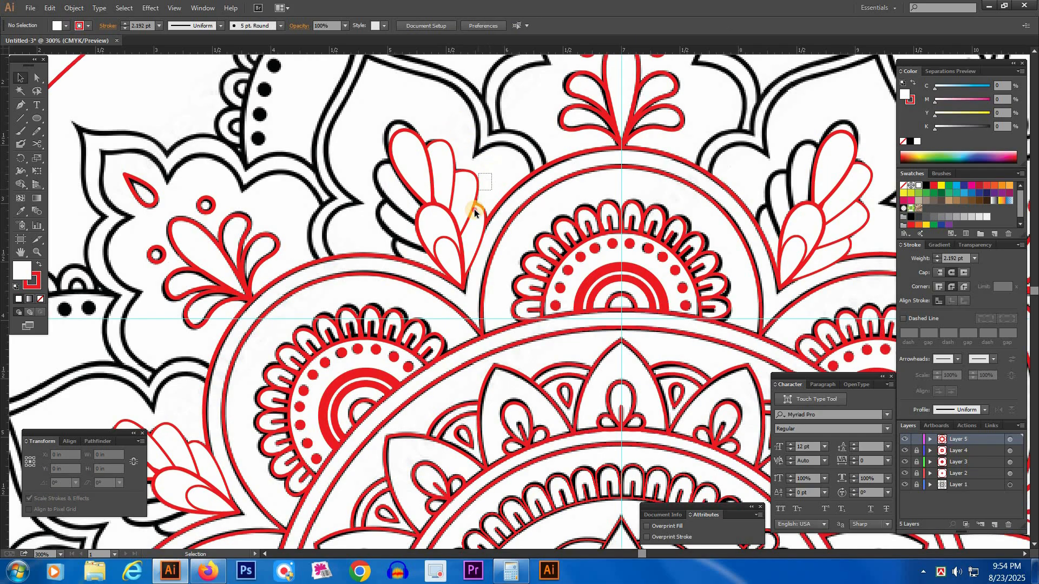
# Step: Copy the cluster's right-side leaves beside its left edge, reflect the copy across the vertical axis and group it
pyautogui.click(443, 158)
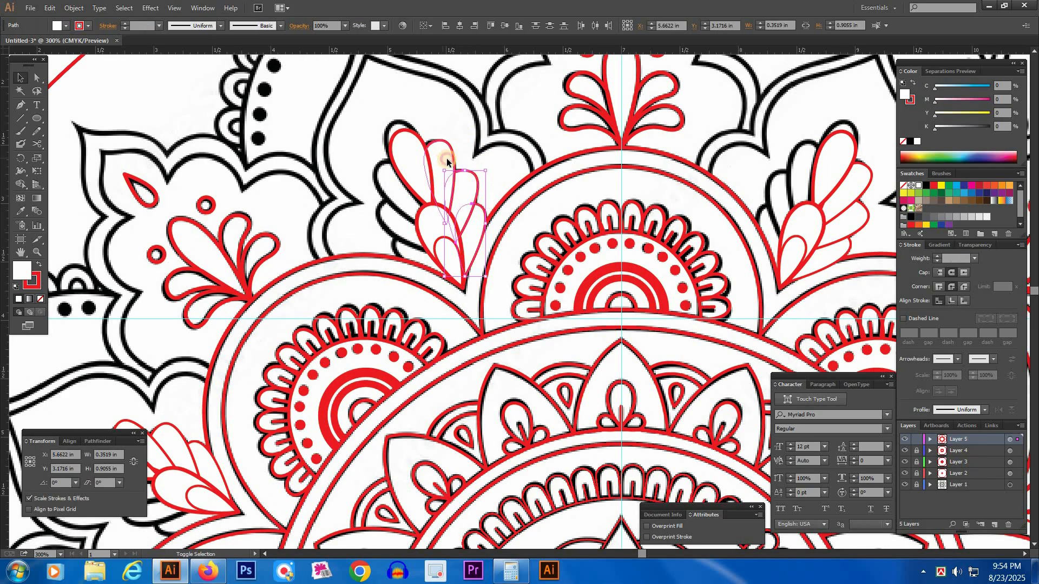
pyautogui.moveTo(467, 196); pyautogui.dragTo(366, 207)
pyautogui.rightClick(364, 206)
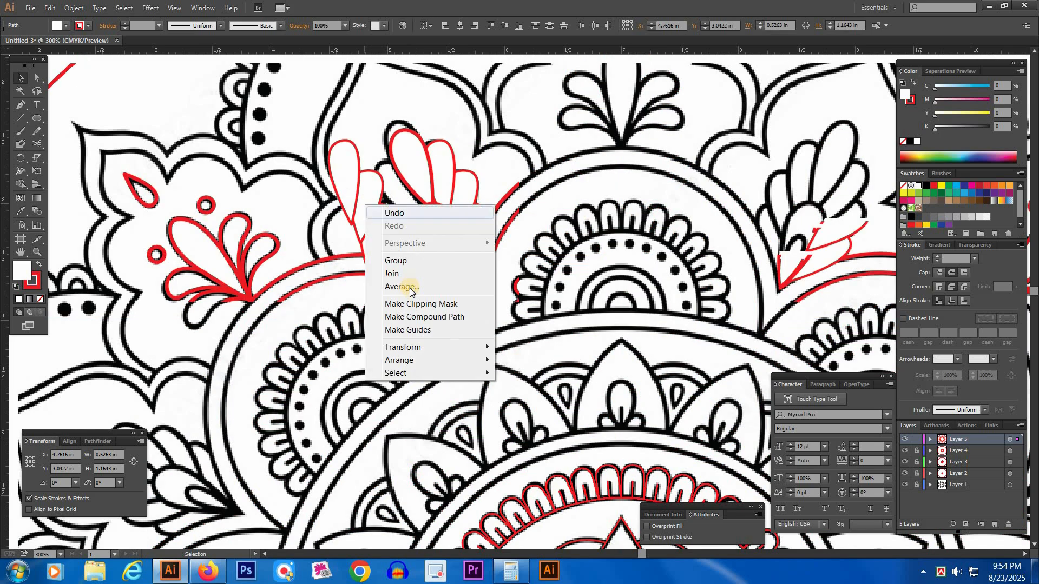
pyautogui.moveTo(430, 352)
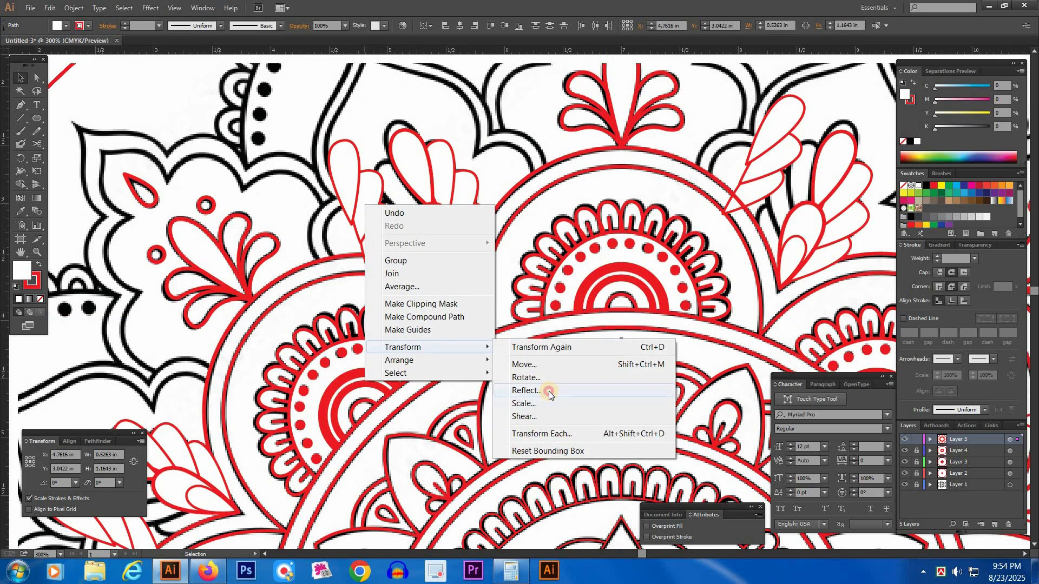
pyautogui.click(549, 391)
pyautogui.press('Return')
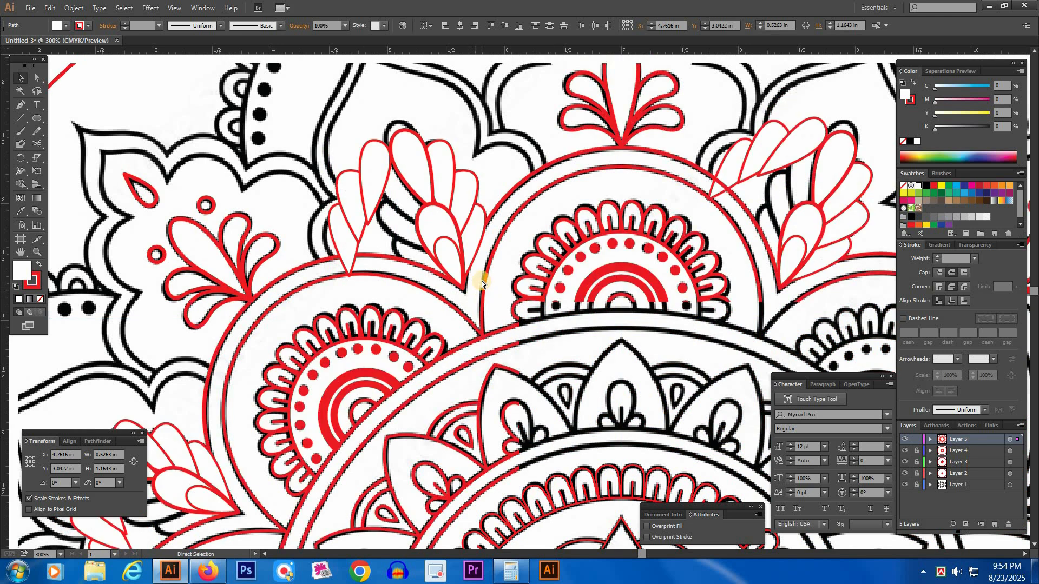
pyautogui.click(349, 230)
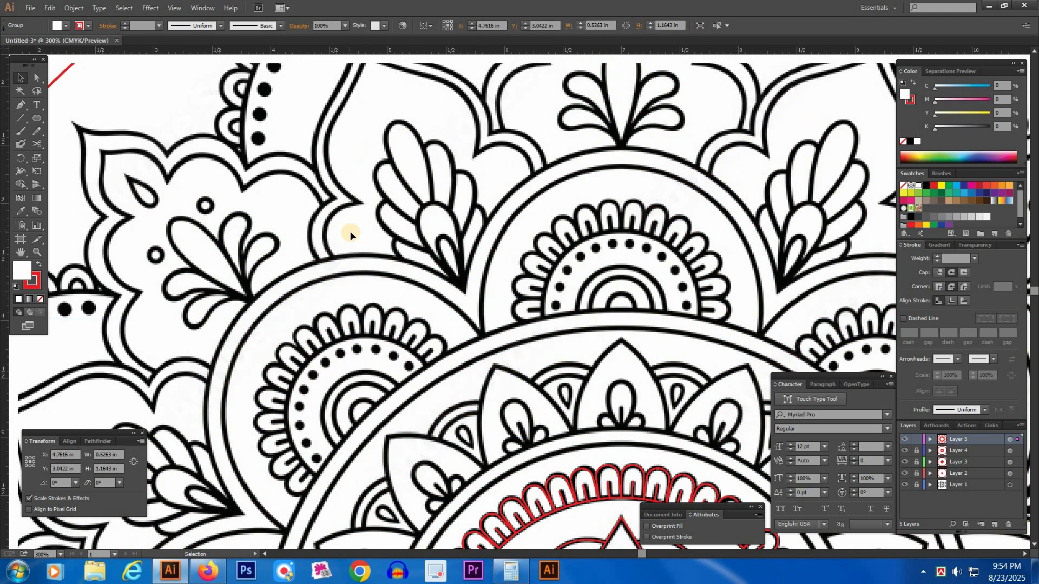
# Step: Move the reflected leaf group onto the cluster and rotate it about the cluster's base to cover the left-side template leaves
pyautogui.moveTo(356, 231); pyautogui.dragTo(456, 238)
pyautogui.press('r')
pyautogui.click(463, 287)
pyautogui.moveTo(458, 247); pyautogui.dragTo(418, 246)
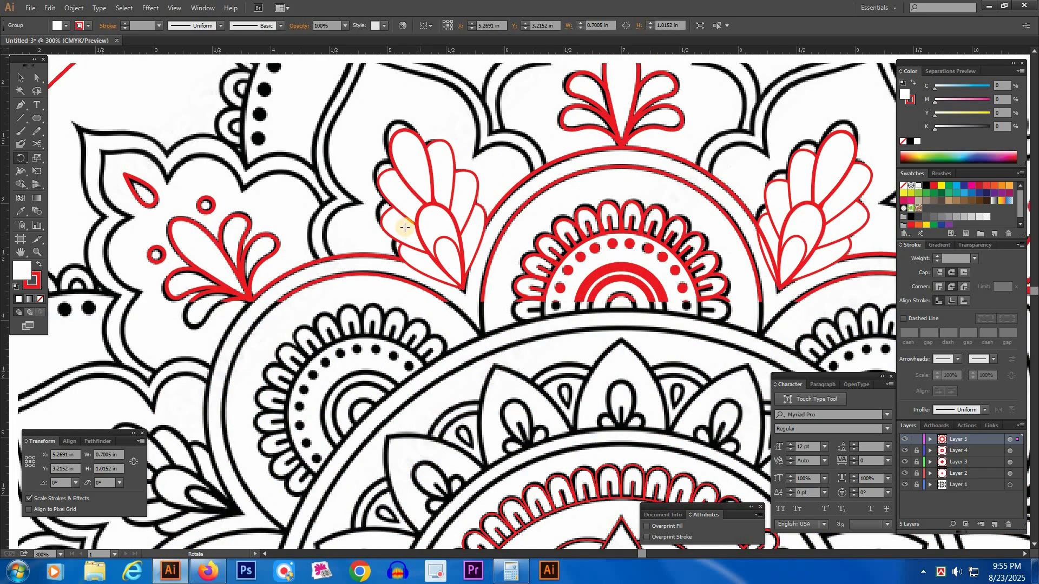
pyautogui.press('v')
pyautogui.moveTo(399, 206); pyautogui.dragTo(399, 206)
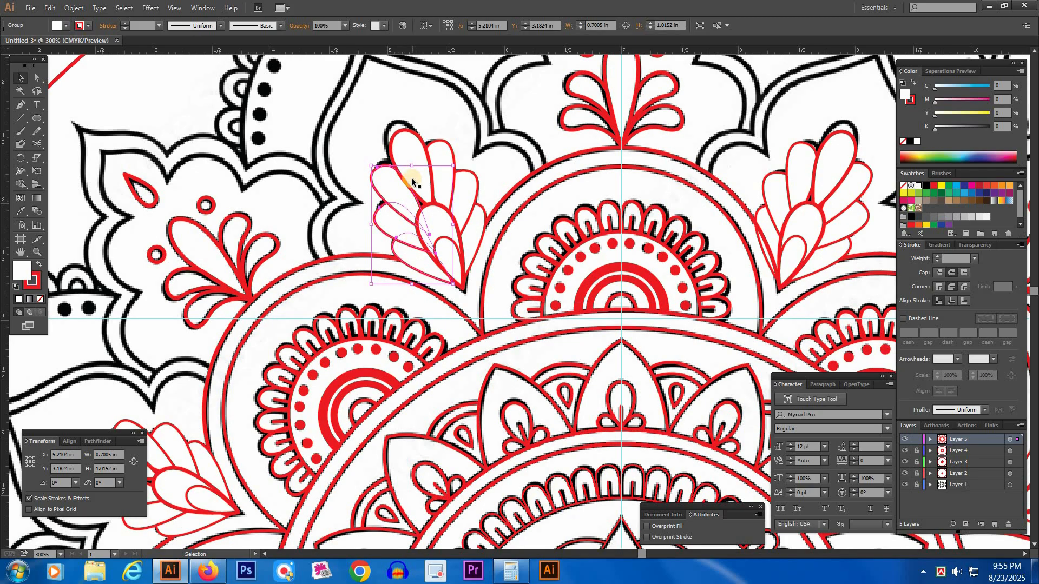
pyautogui.click(402, 144)
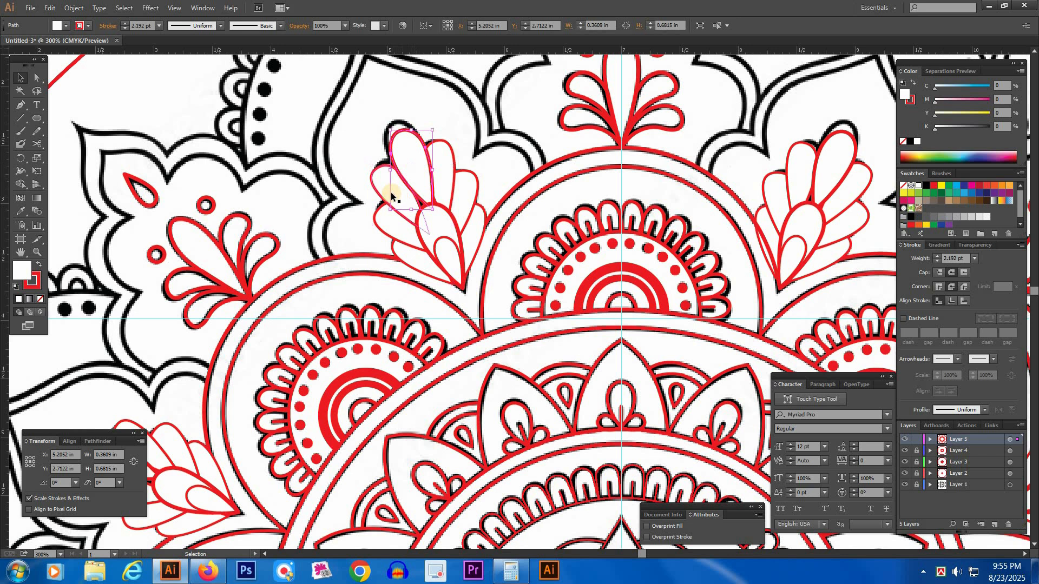
pyautogui.moveTo(383, 179); pyautogui.dragTo(382, 175)
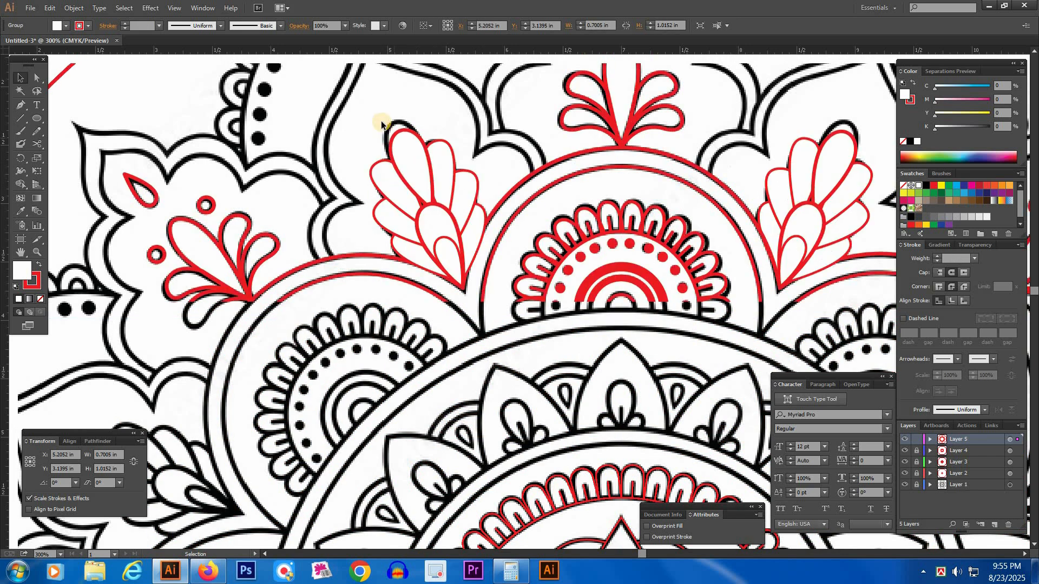
# Step: Group the cluster's leaves and petals
pyautogui.keyDown('shift'); pyautogui.click(461, 242); pyautogui.keyUp('shift')
pyautogui.rightClick(437, 169)
pyautogui.click(469, 222)
pyautogui.click(545, 135)
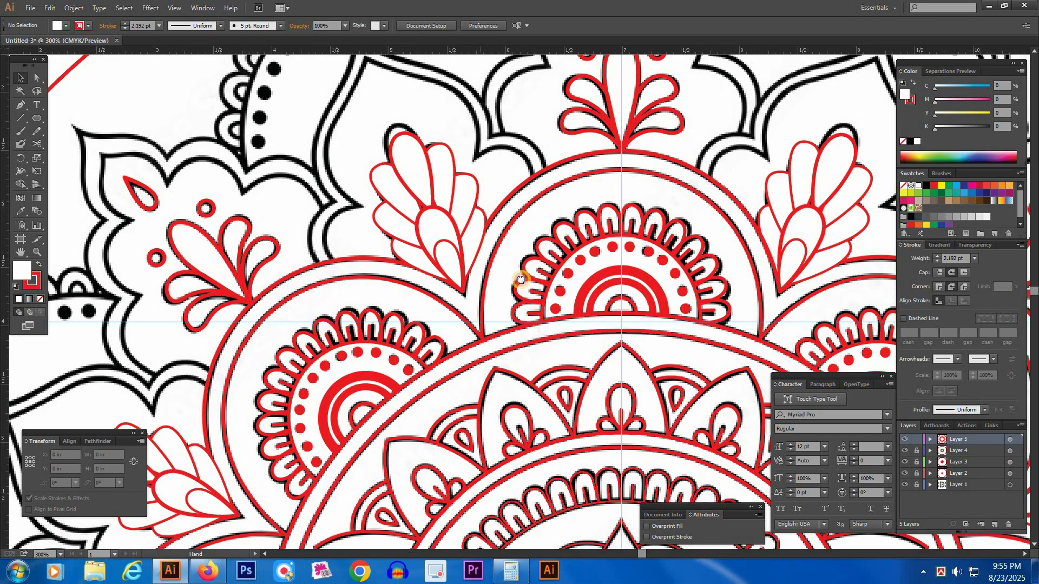
# Step: Trace the left inner outline around the leaf cluster with the Pen tool, about 0.36 by 1.73 in, and copy the path to its right
pyautogui.moveTo(536, 331); pyautogui.dragTo(538, 341)
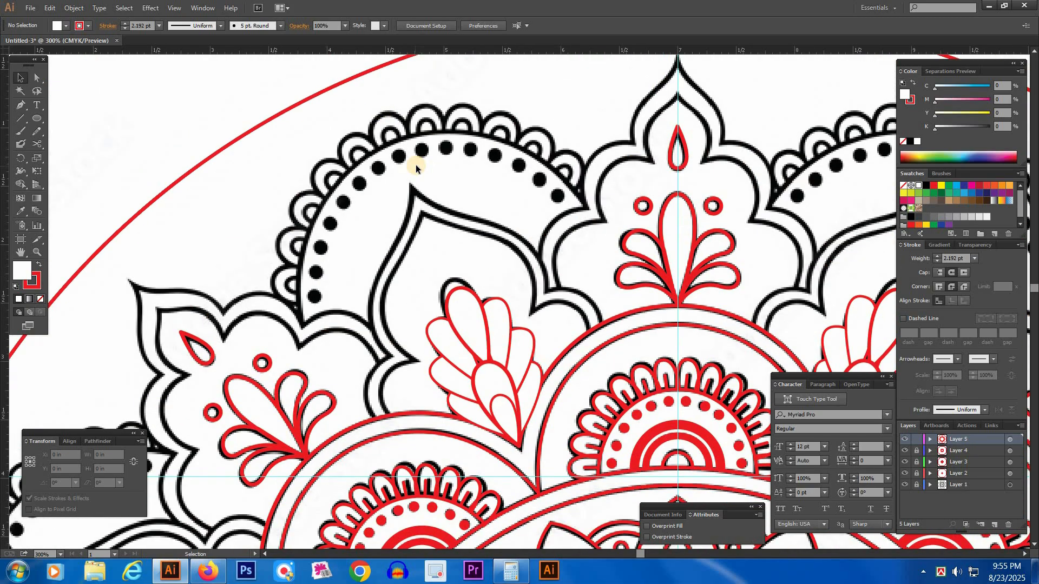
pyautogui.press('p')
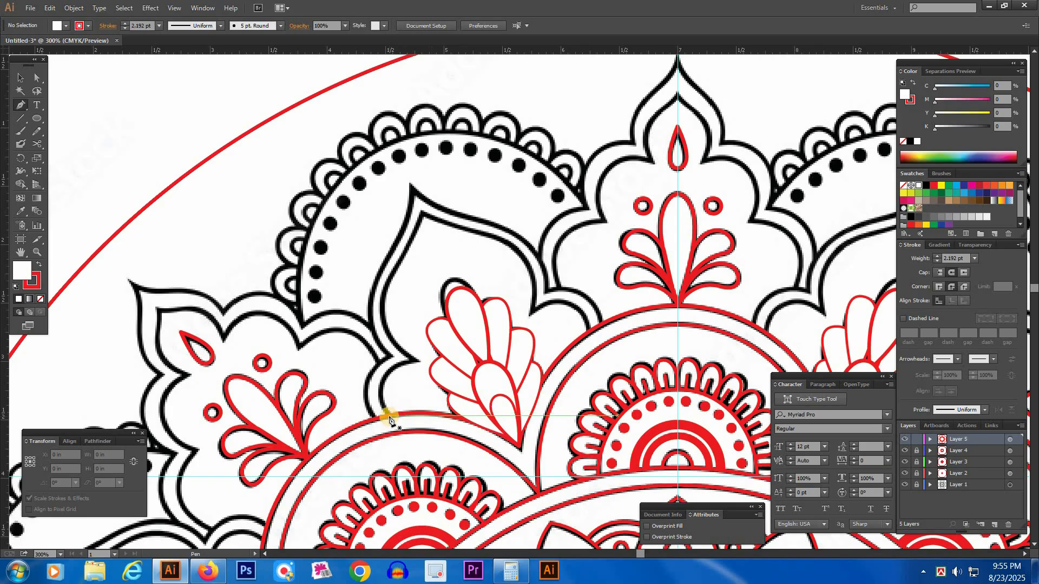
pyautogui.click(388, 417)
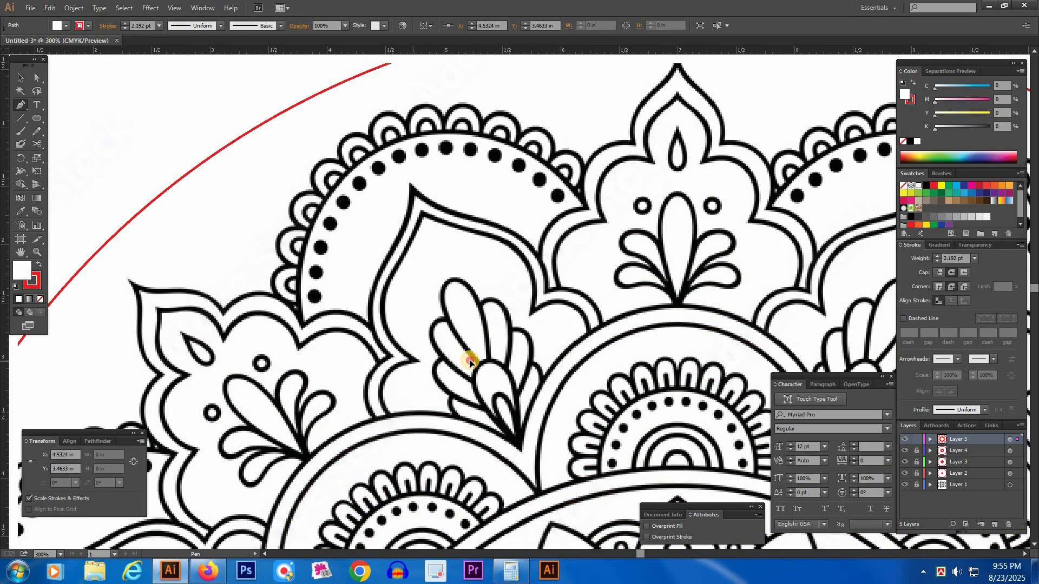
pyautogui.moveTo(414, 359); pyautogui.dragTo(385, 336)
pyautogui.click(423, 214)
pyautogui.moveTo(454, 155); pyautogui.dragTo(485, 99)
pyautogui.click(422, 216)
pyautogui.click(422, 215)
pyautogui.keyDown('ctrl'); pyautogui.click(401, 296); pyautogui.keyUp('ctrl')
pyautogui.press('v')
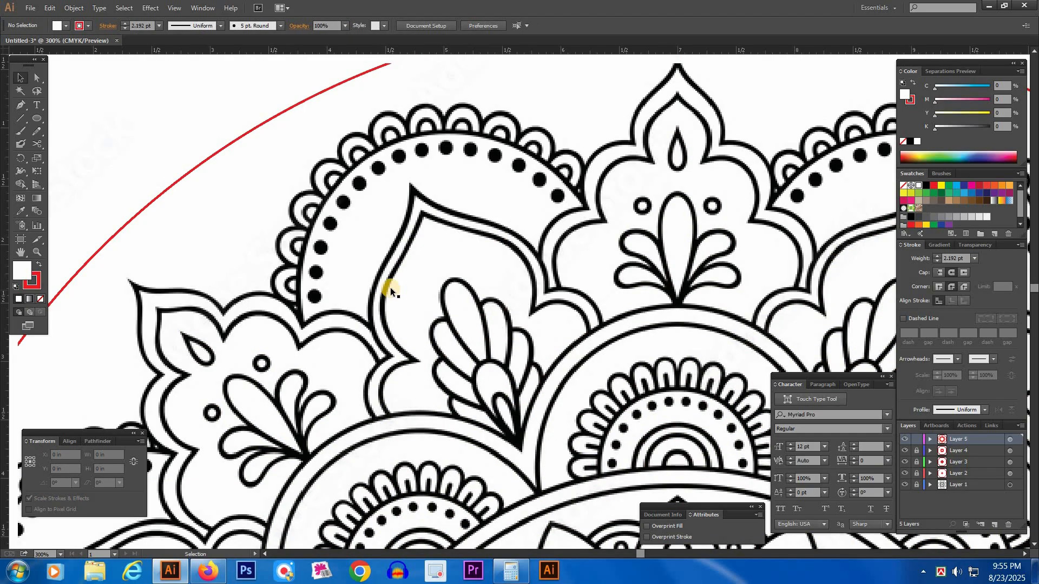
pyautogui.moveTo(389, 277); pyautogui.dragTo(477, 255)
pyautogui.rightClick(488, 251)
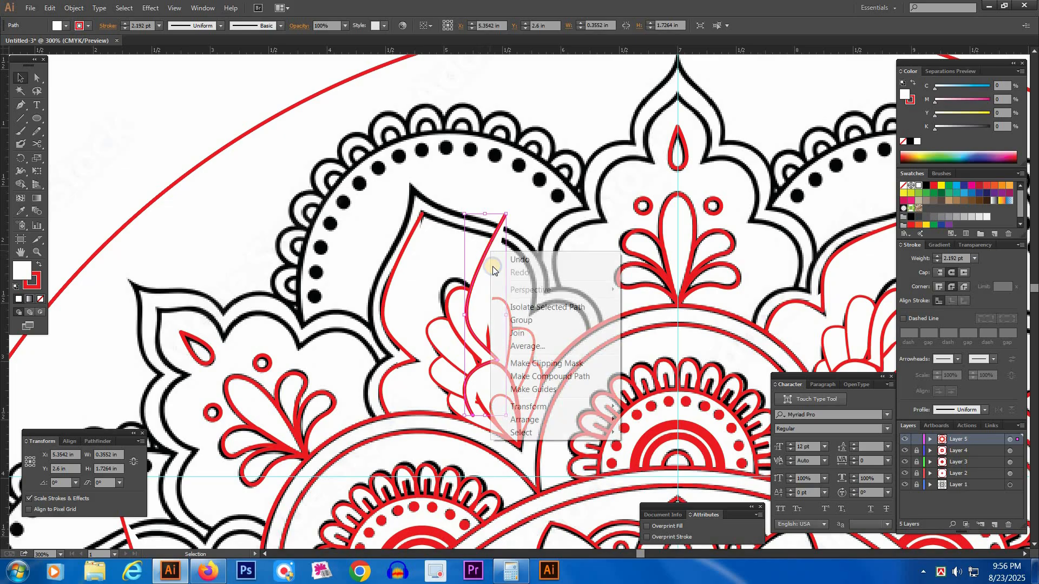
pyautogui.moveTo(536, 407)
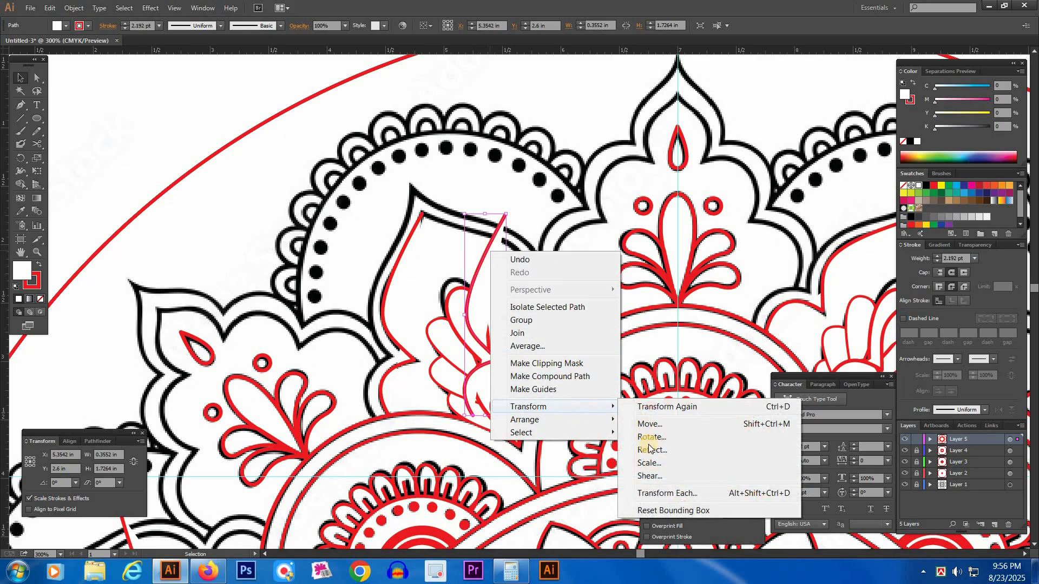
pyautogui.click(671, 463)
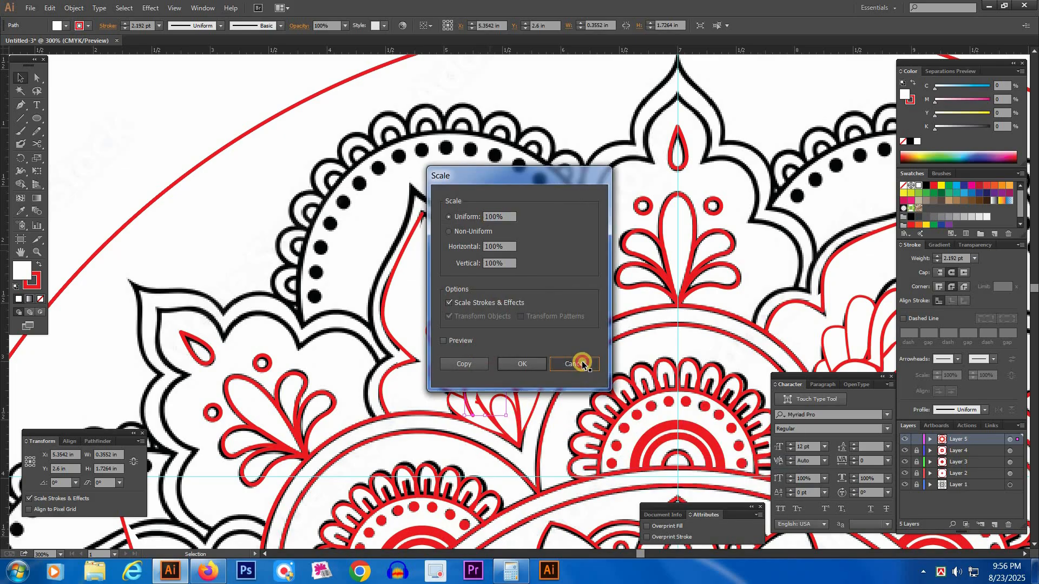
pyautogui.click(584, 365)
# Step: Reflect the copied outline across the vertical axis and align its upper end with the tip of the traced half
pyautogui.rightClick(490, 248)
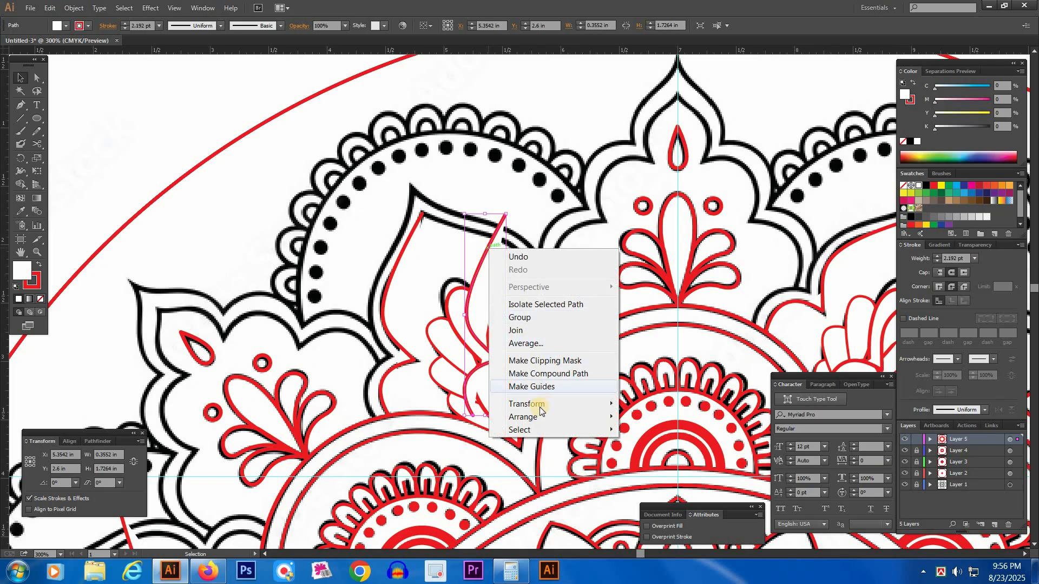
pyautogui.moveTo(547, 408)
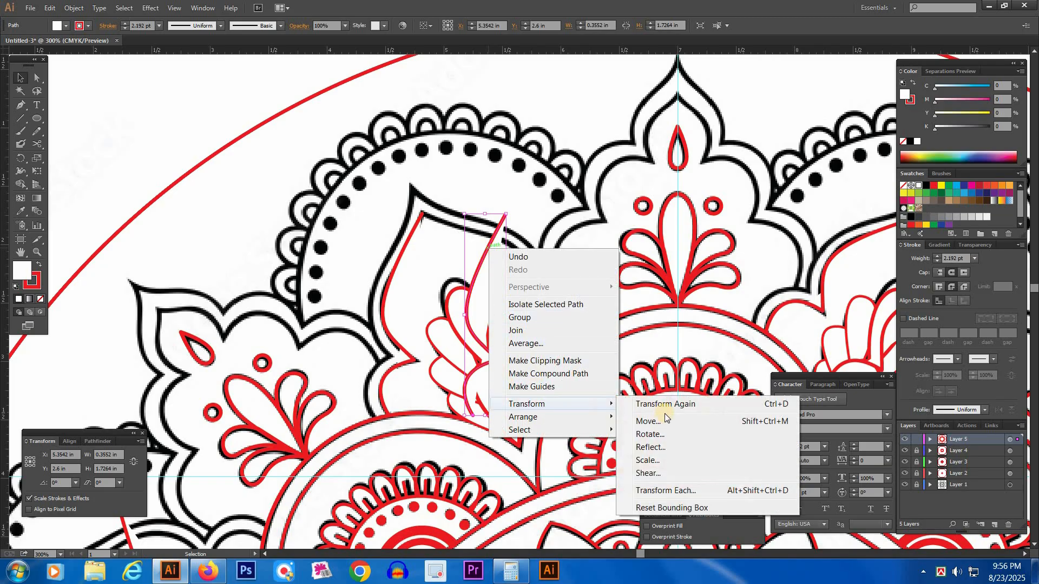
pyautogui.click(670, 447)
pyautogui.click(530, 353)
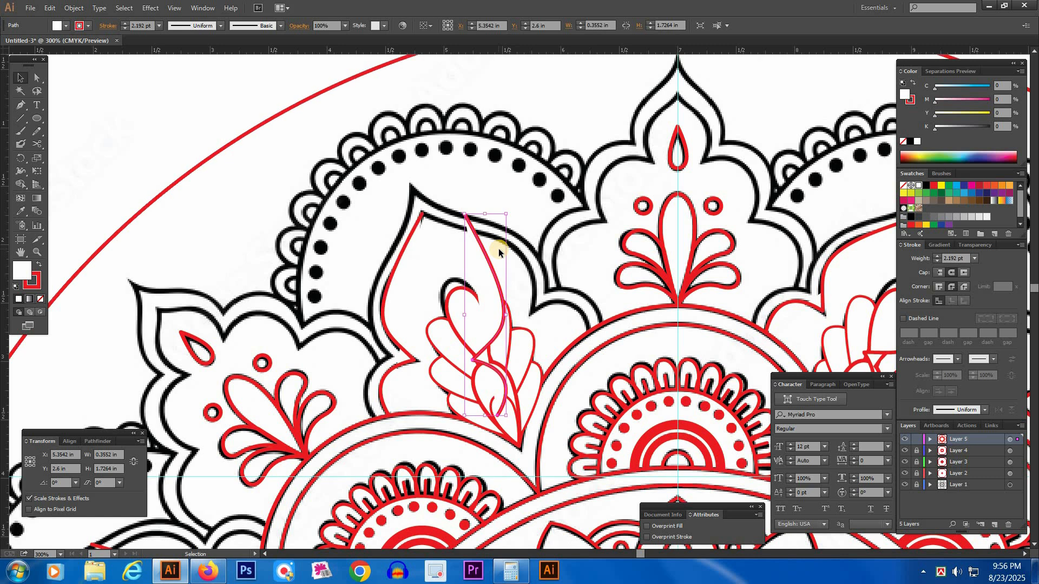
pyautogui.moveTo(467, 229); pyautogui.dragTo(441, 221)
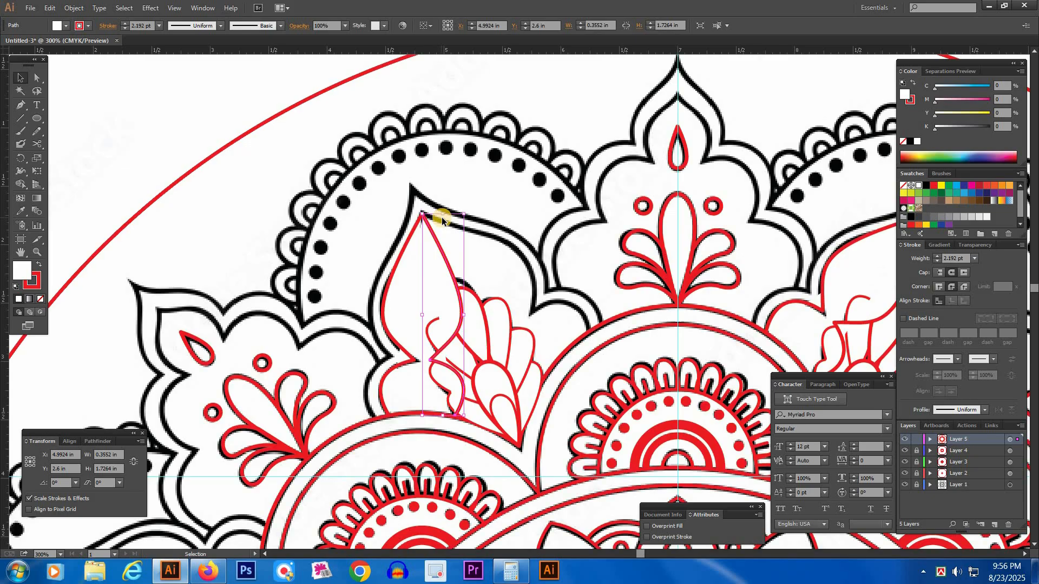
# Step: Rotate the mirrored outline about the shared tip onto the right side of the template petal
pyautogui.press('r')
pyautogui.moveTo(422, 213); pyautogui.dragTo(421, 214)
pyautogui.moveTo(464, 375); pyautogui.dragTo(527, 281)
pyautogui.press('v')
pyautogui.click(589, 244)
# Step: Join the two outline halves into one path at the petal's tip
pyautogui.press('space')
pyautogui.moveTo(551, 244); pyautogui.dragTo(378, 256)
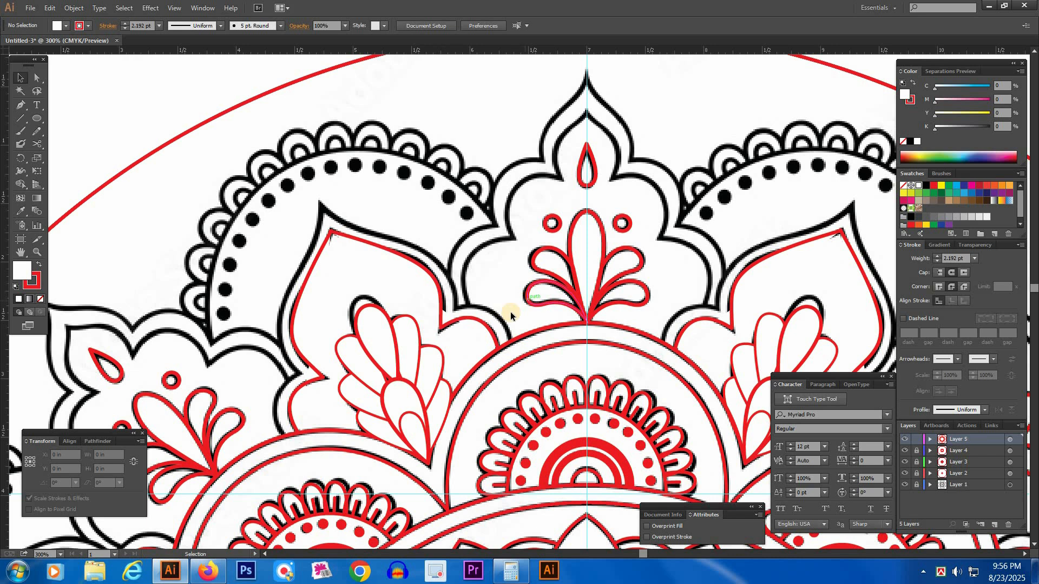
pyautogui.press('p')
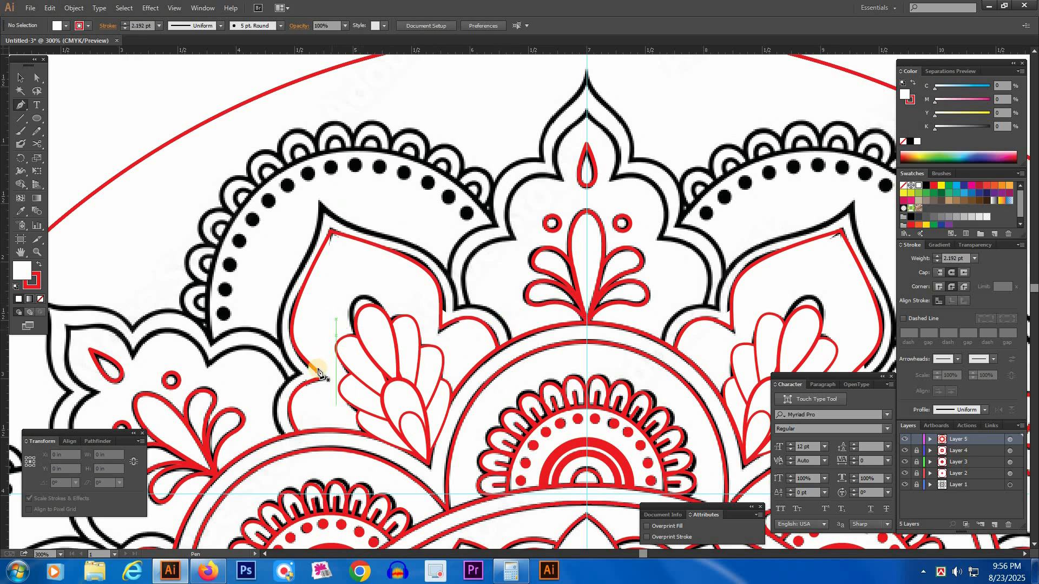
pyautogui.press('v')
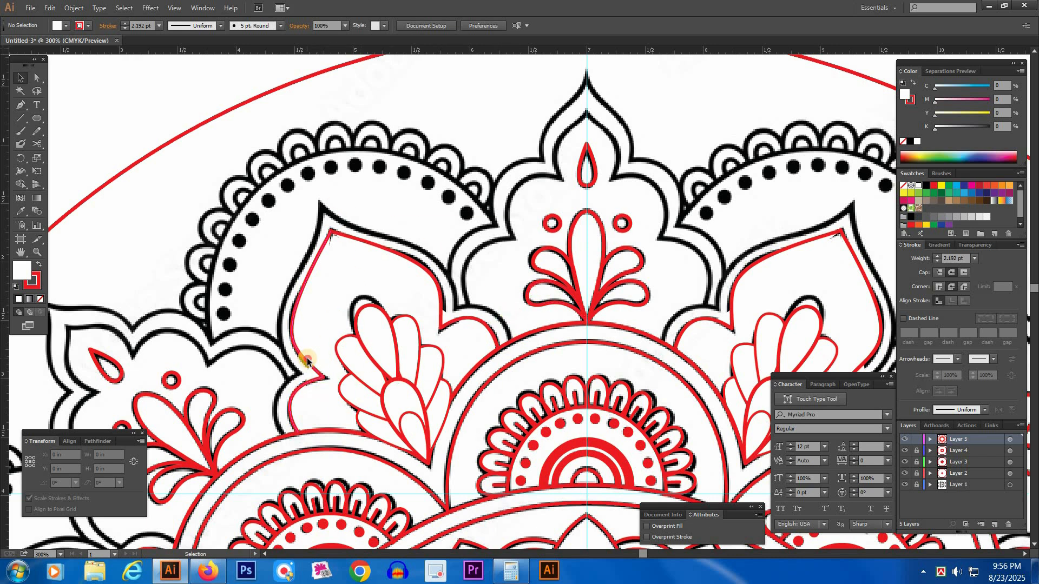
pyautogui.click(307, 359)
pyautogui.click(360, 251)
pyautogui.press('a')
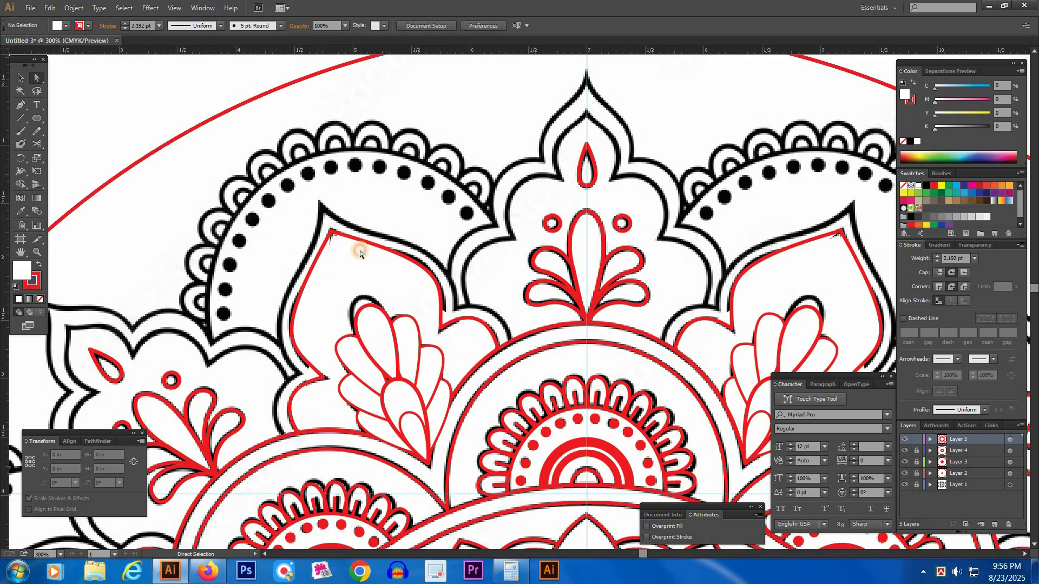
pyautogui.moveTo(360, 251); pyautogui.dragTo(317, 218)
pyautogui.rightClick(363, 206)
pyautogui.click(403, 275)
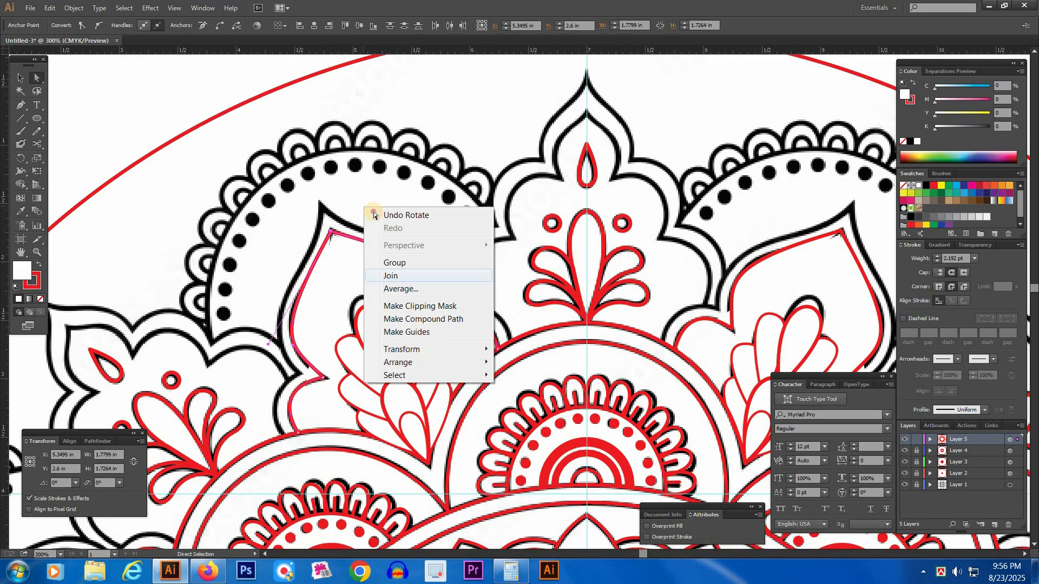
pyautogui.click(375, 218)
pyautogui.press('v')
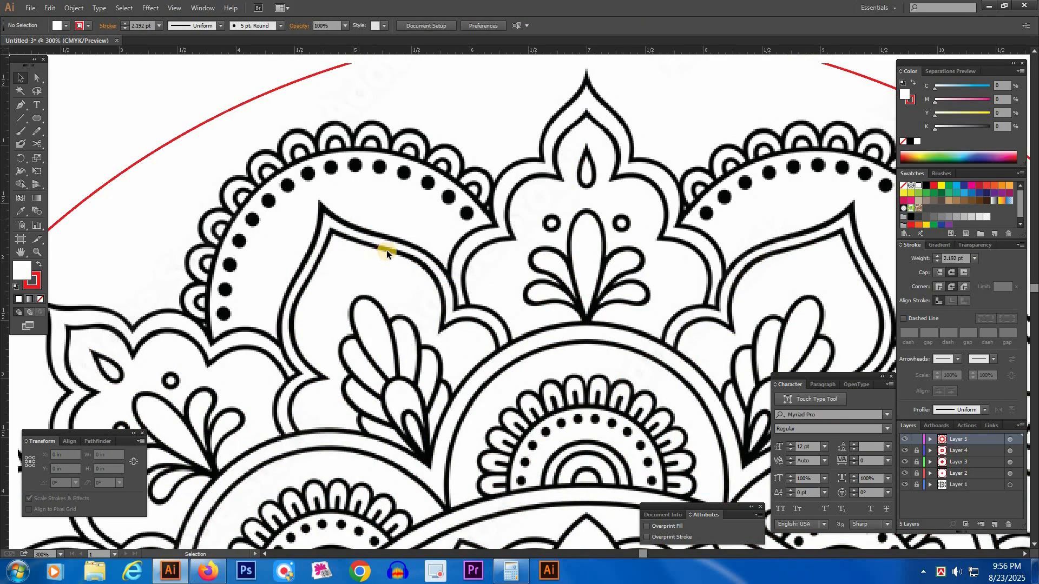
# Step: Duplicate the joined petal outline in place and scale the copy to about 2.02 by 1.96 in to follow the outer template line
pyautogui.hotkey('ctrl', 'shift', 'z')
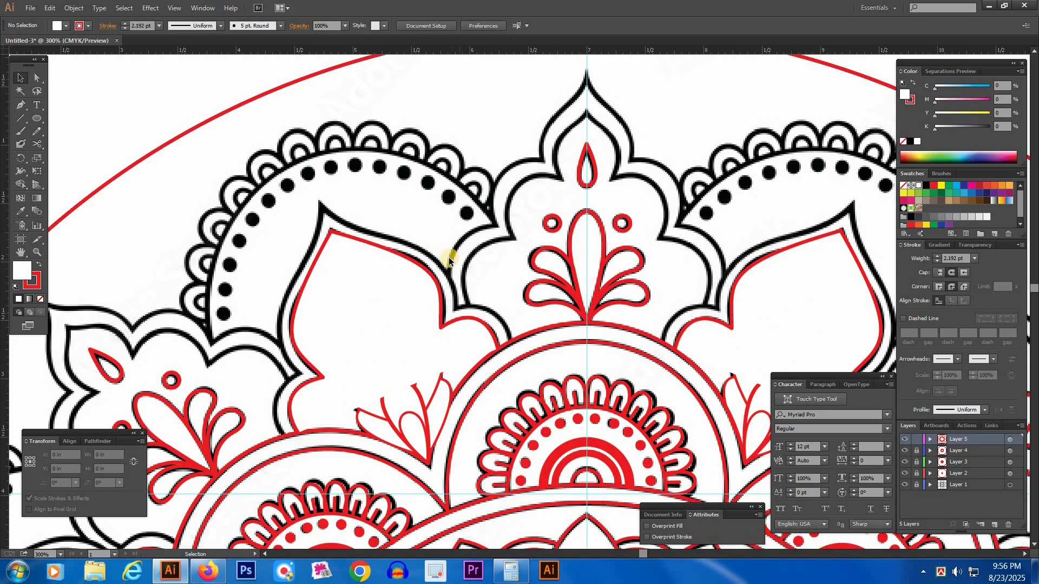
pyautogui.click(381, 252)
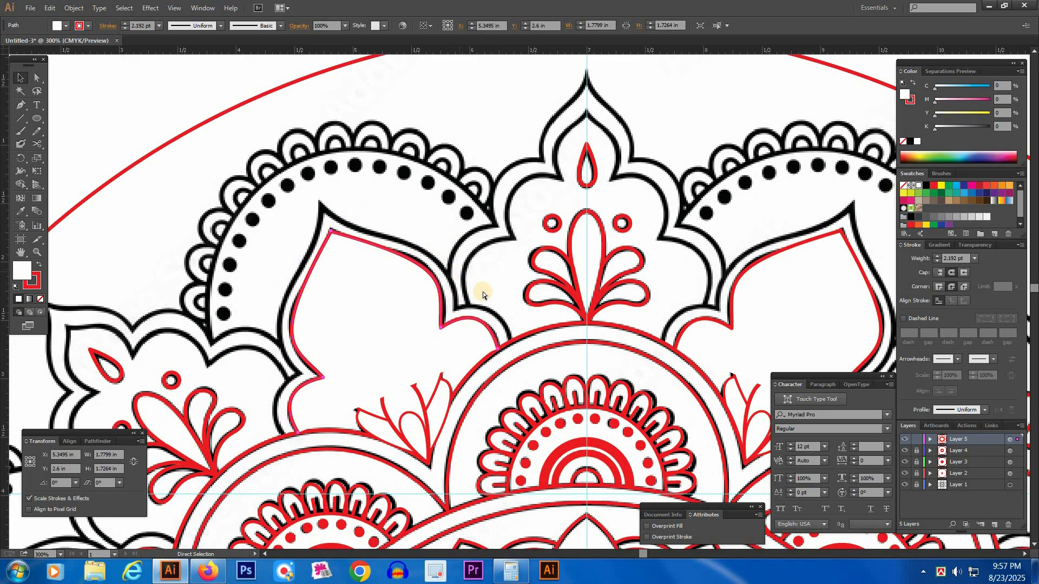
pyautogui.hotkey('ctrl', 'z')
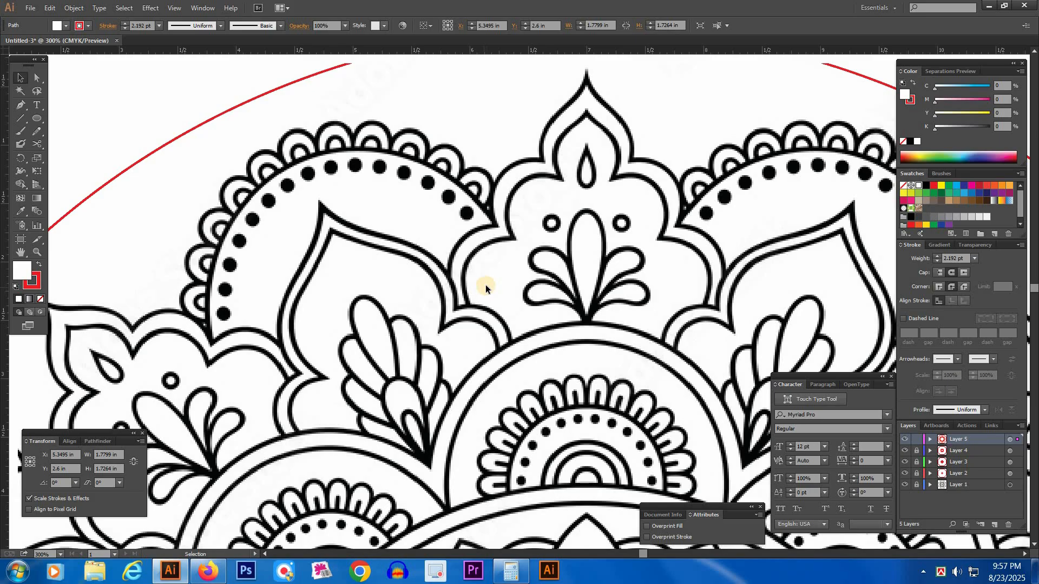
pyautogui.hotkey('ctrl', 'shift', 'z')
pyautogui.moveTo(434, 271); pyautogui.dragTo(443, 267)
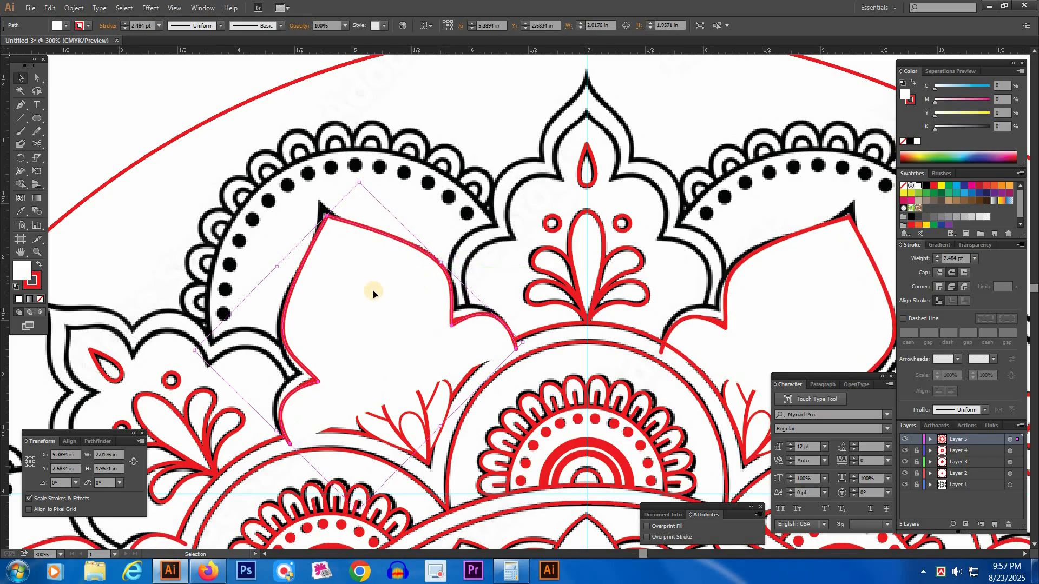
# Step: Remove the fill from the outer and inner petal outlines around the leaf cluster
pyautogui.click(902, 141)
pyautogui.click(423, 288)
pyautogui.click(408, 283)
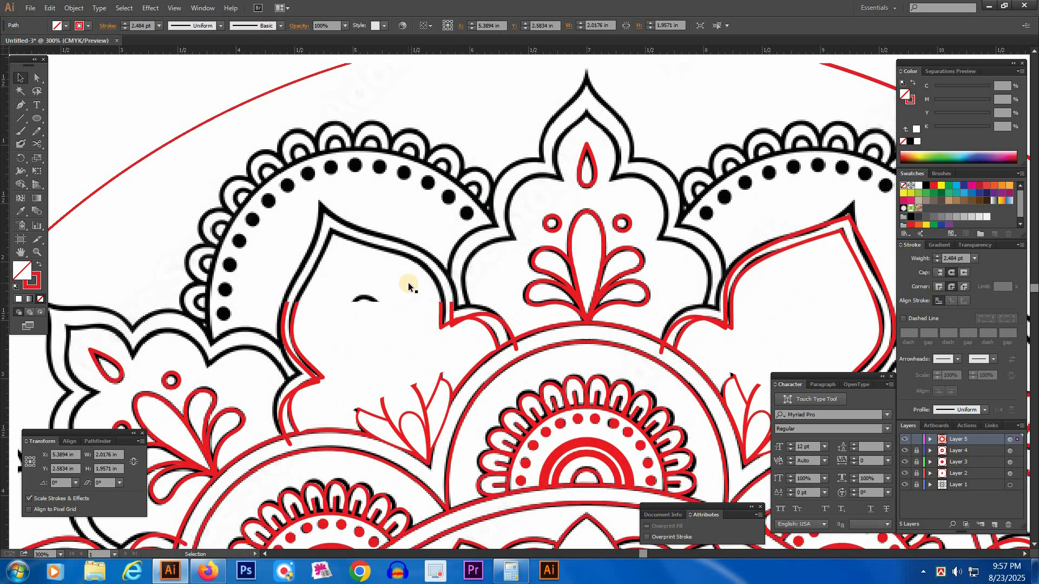
pyautogui.click(900, 142)
pyautogui.click(407, 180)
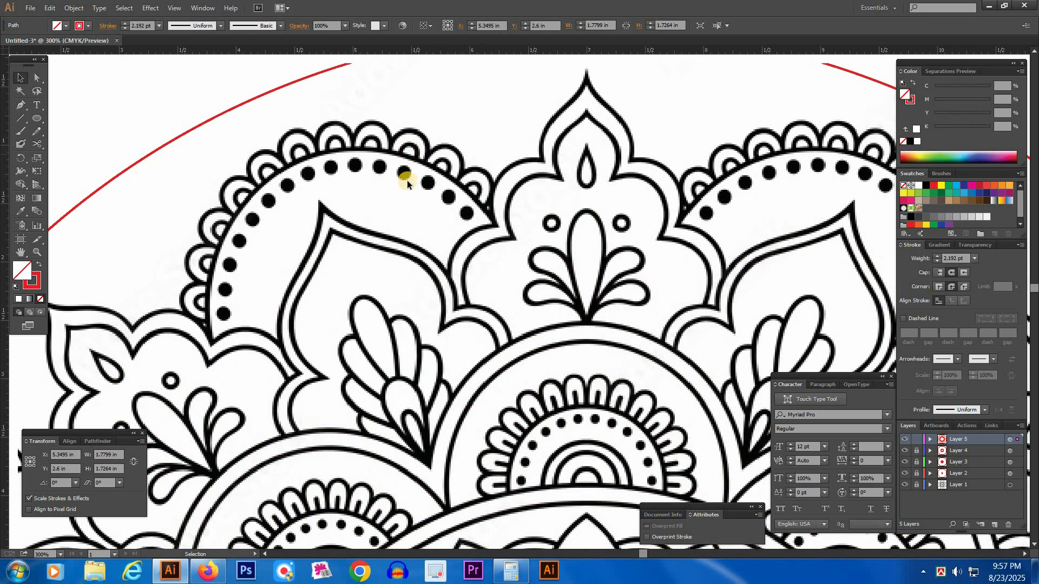
# Step: Fit the outer petal outline's lower-right notch and end anchor to the template line and adjust the lobe's curve between them
pyautogui.click(448, 187)
pyautogui.press('a')
pyautogui.moveTo(450, 324); pyautogui.dragTo(456, 312)
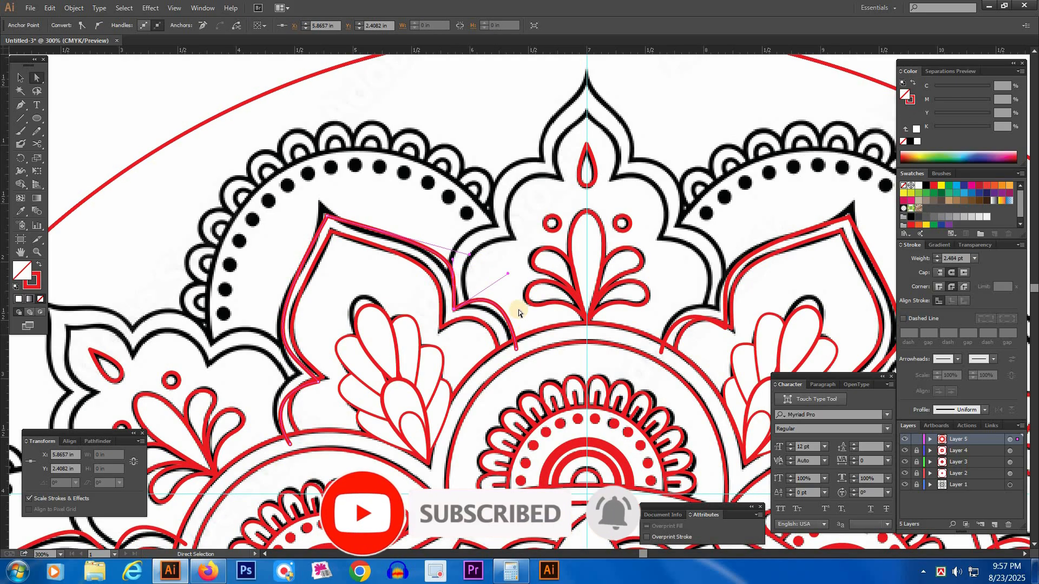
pyautogui.moveTo(515, 349); pyautogui.dragTo(514, 343)
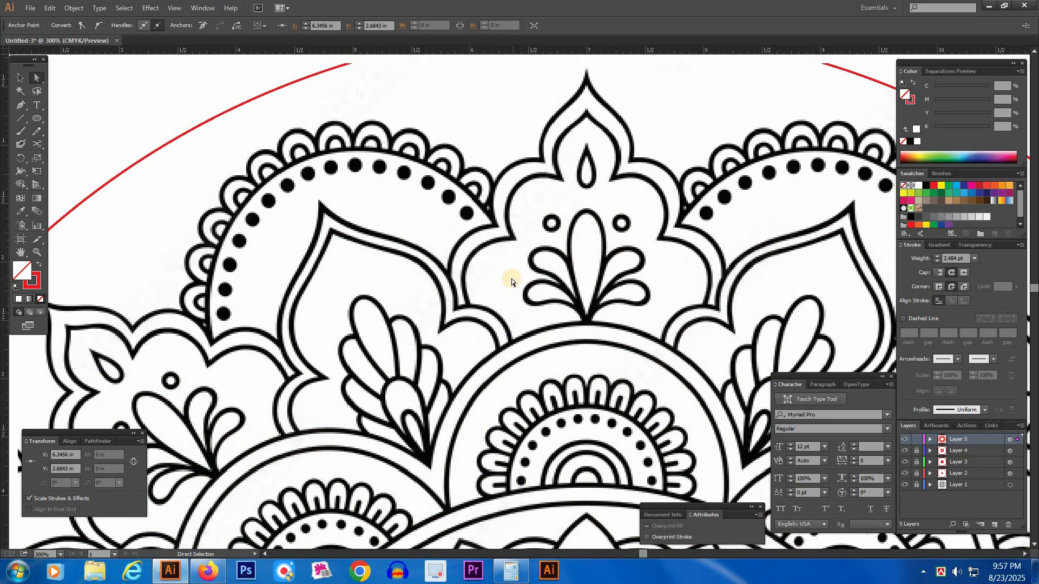
pyautogui.moveTo(508, 274); pyautogui.dragTo(509, 305)
pyautogui.click(509, 305)
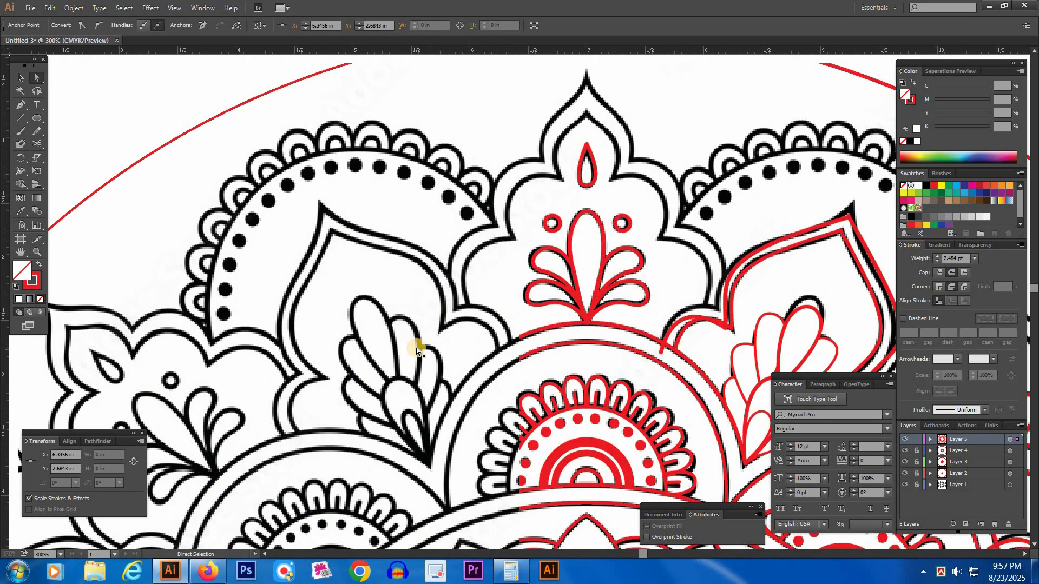
# Step: Reshape the upper-right shoulder of the outer petal outline to match the template curve
pyautogui.click(447, 262)
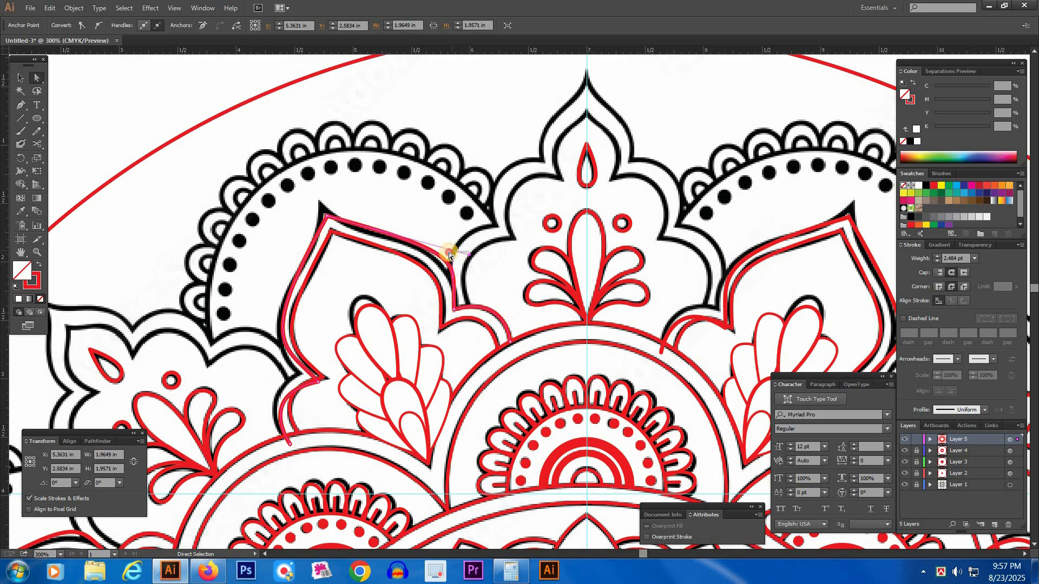
pyautogui.click(444, 220)
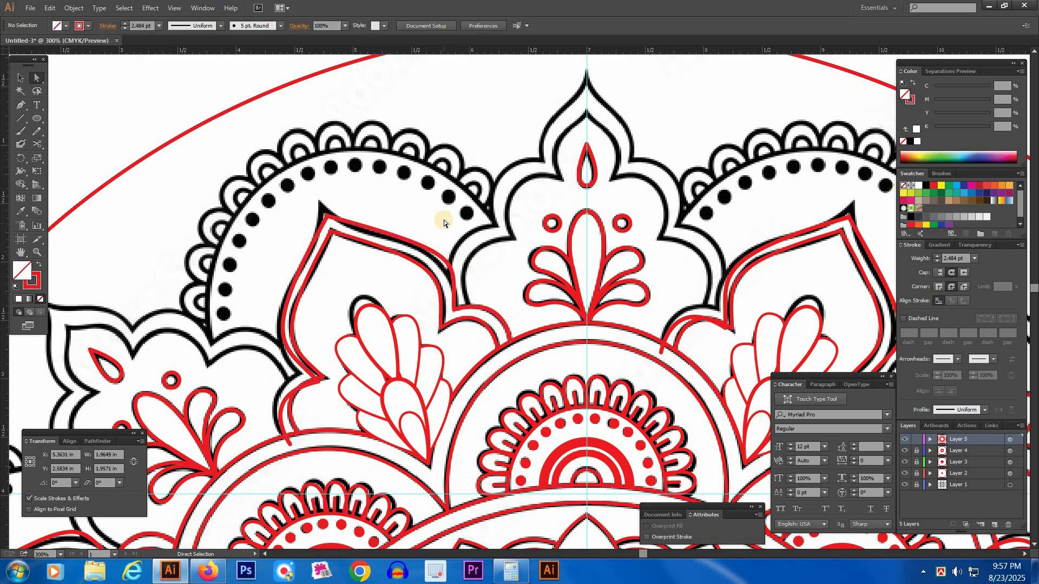
pyautogui.click(449, 255)
pyautogui.moveTo(453, 260); pyautogui.dragTo(444, 255)
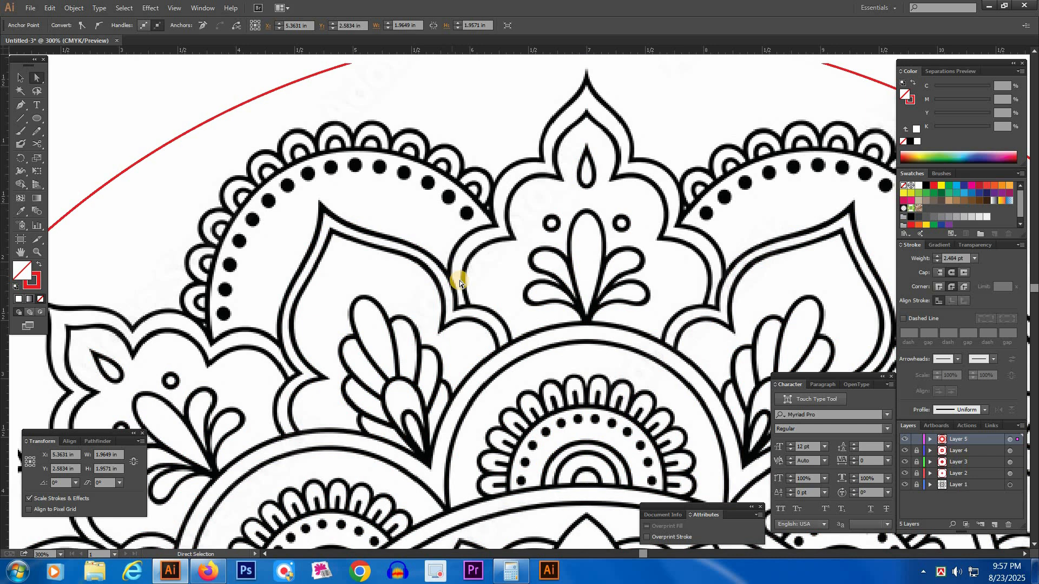
# Step: Fit the outer petal outline's lower-left notch and end anchor to the template and adjust the small lobe's curve
pyautogui.click(320, 384)
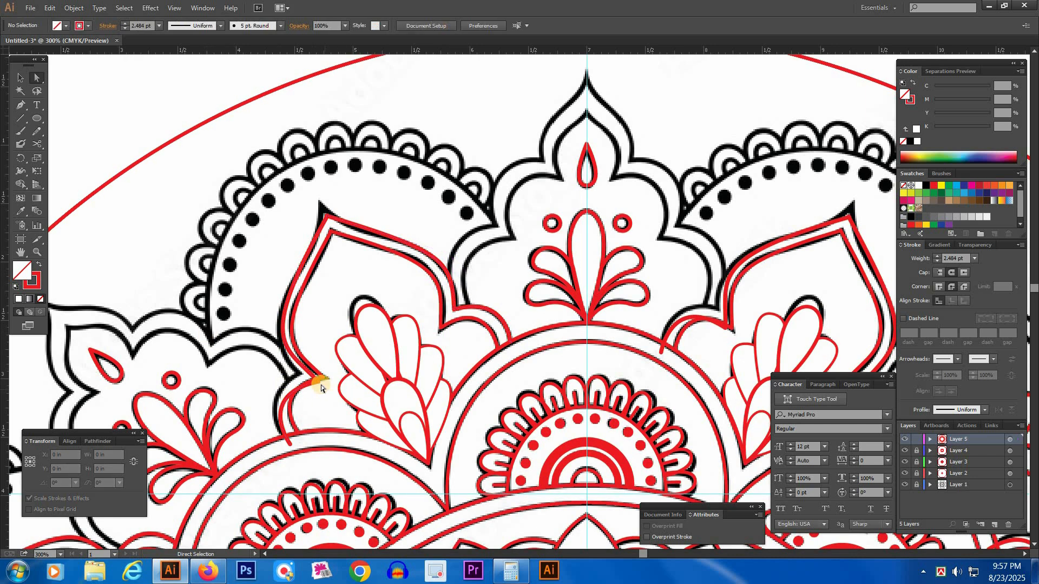
pyautogui.moveTo(316, 377); pyautogui.dragTo(301, 373)
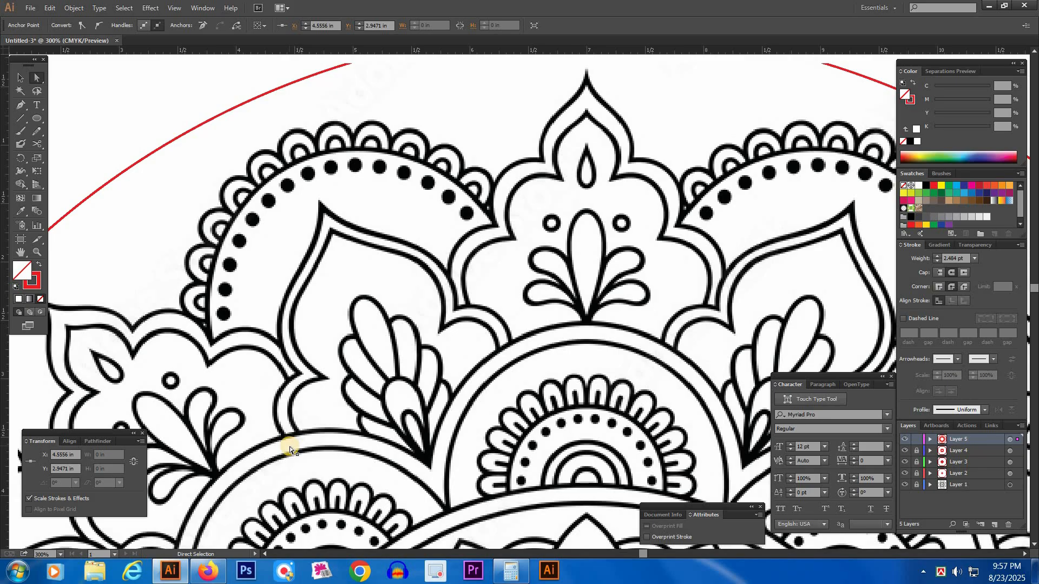
pyautogui.moveTo(290, 446); pyautogui.dragTo(270, 399)
pyautogui.moveTo(238, 385); pyautogui.dragTo(257, 395)
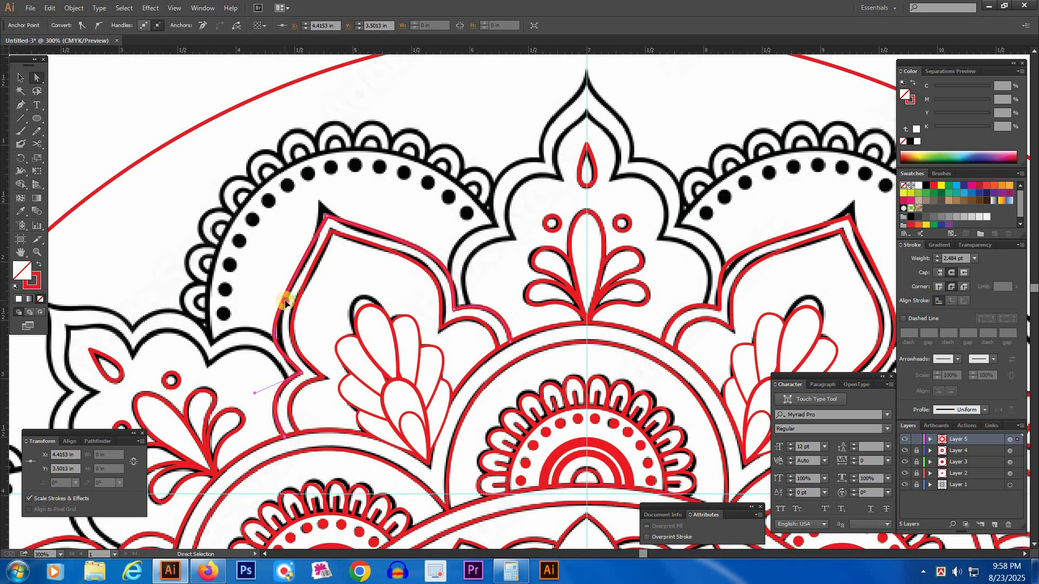
# Step: Adjust the curve handle on the outer petal outline's left side to follow the template, and deselect the path
pyautogui.click(284, 306)
pyautogui.moveTo(256, 343); pyautogui.dragTo(272, 324)
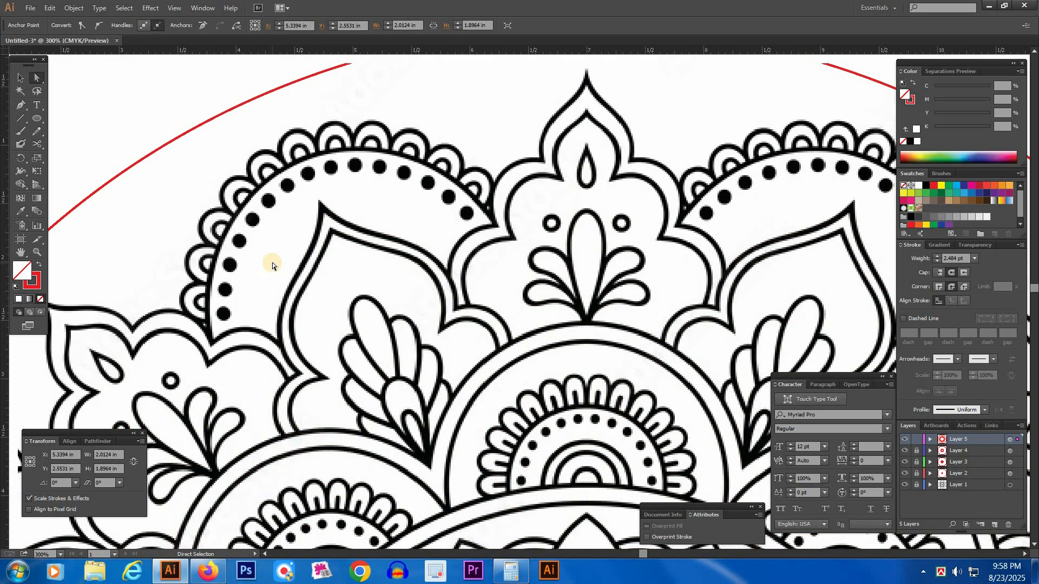
pyautogui.click(272, 261)
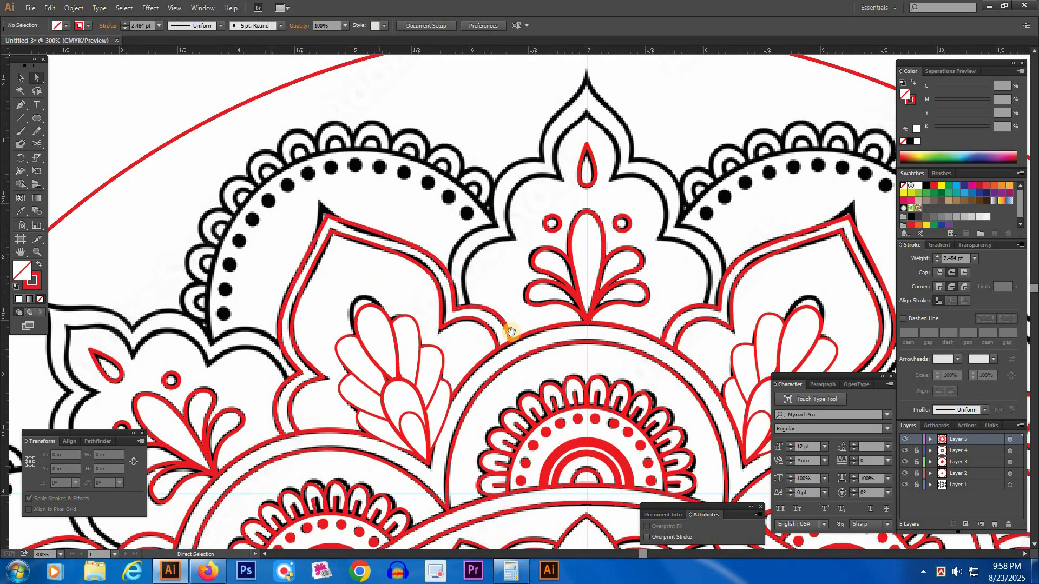
# Step: Trace the left half of the central petal's scalloped inner outline with the Pen tool, from the lower edge up to its tip
pyautogui.press('space')
pyautogui.moveTo(599, 304); pyautogui.dragTo(415, 314)
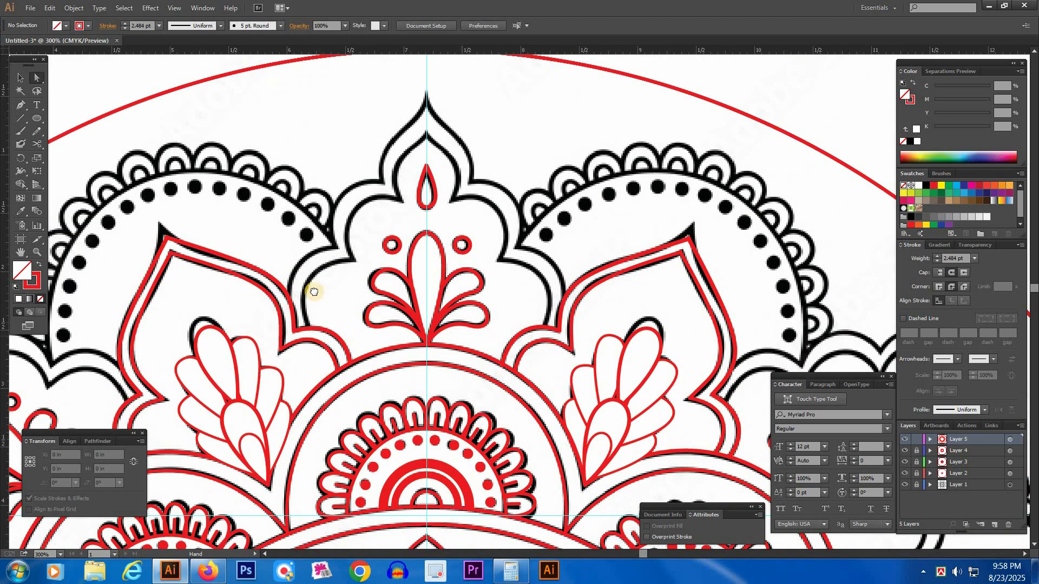
pyautogui.hotkey('ctrl', 'z')
pyautogui.press('p')
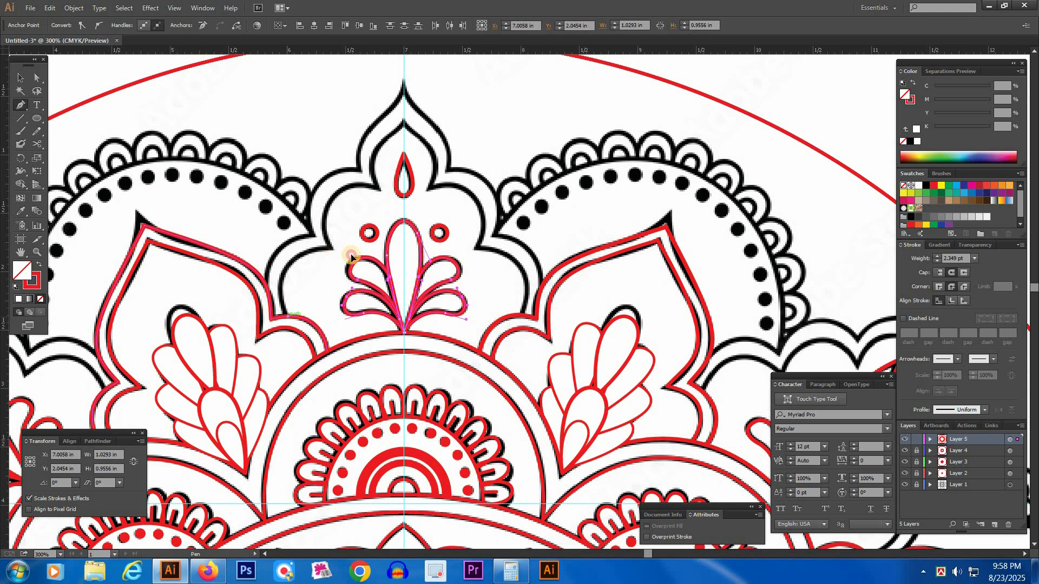
pyautogui.moveTo(387, 257); pyautogui.dragTo(328, 221)
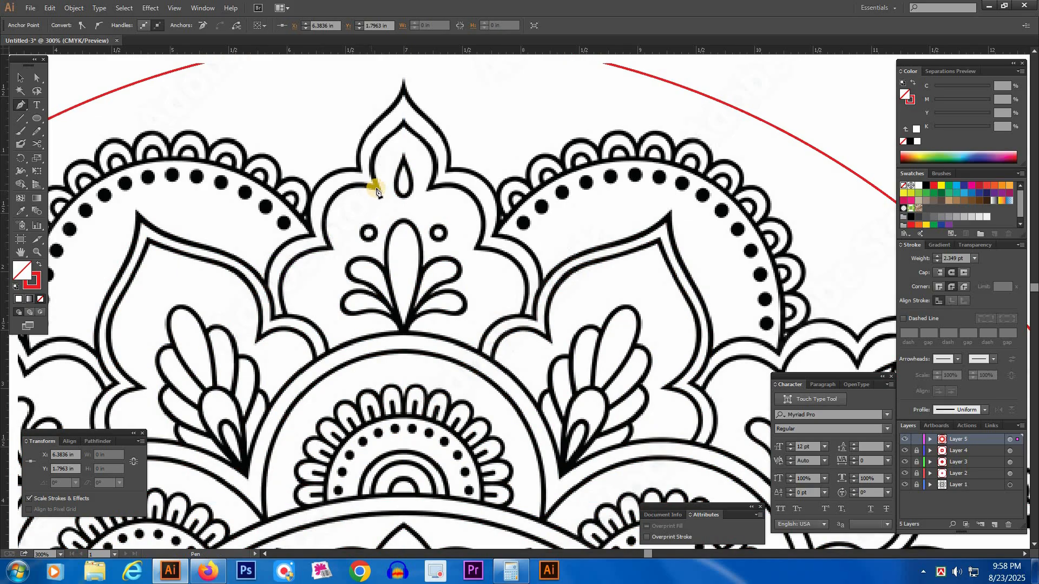
pyautogui.moveTo(378, 188); pyautogui.dragTo(439, 93)
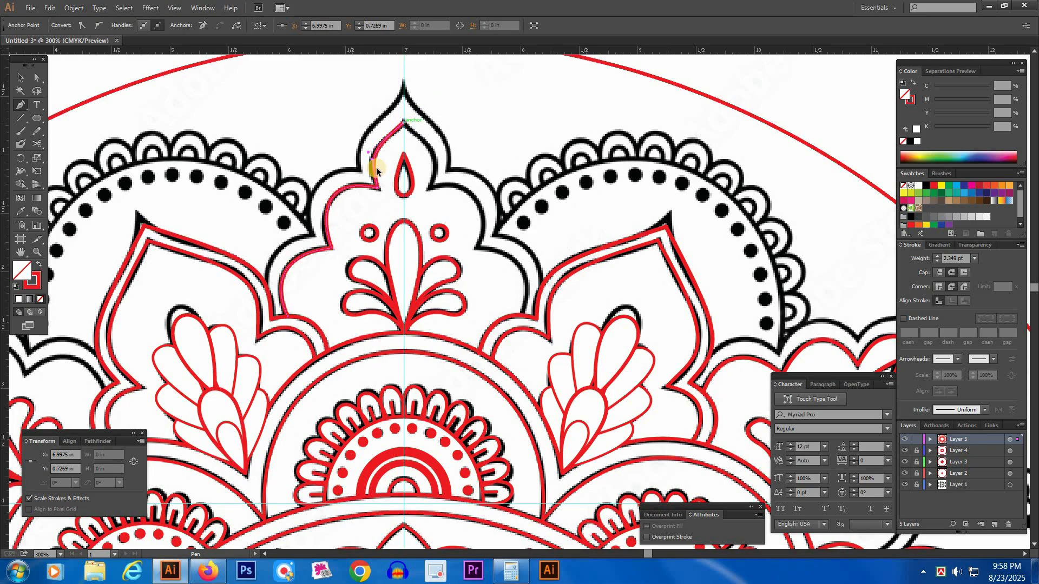
# Step: Duplicate the traced half outline, reflect the copy vertically, and place it on the right half of the central petal
pyautogui.press('v')
pyautogui.moveTo(373, 170); pyautogui.dragTo(464, 178)
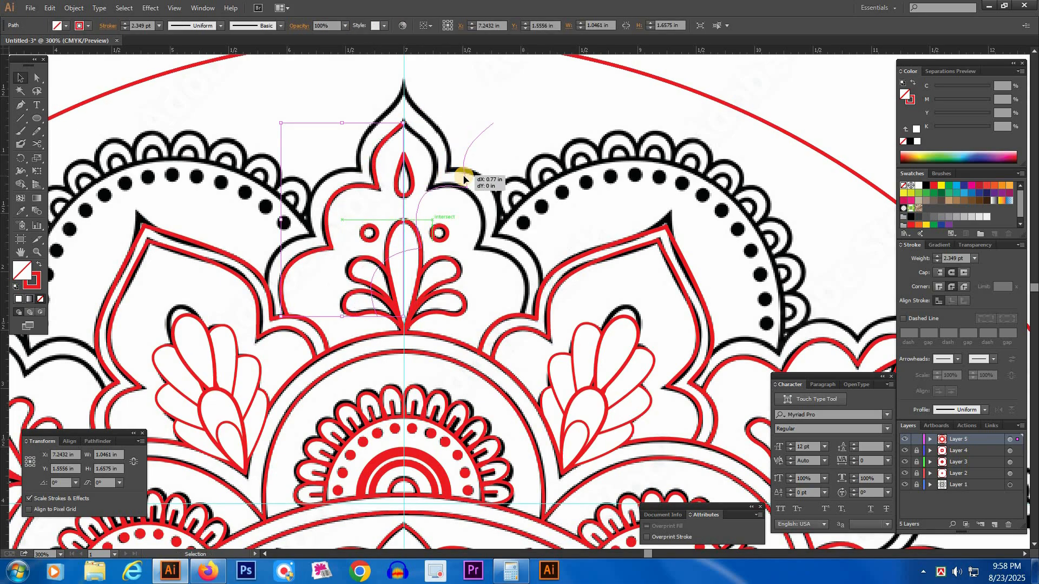
pyautogui.press('o')
pyautogui.press('Return')
pyautogui.press('Return')
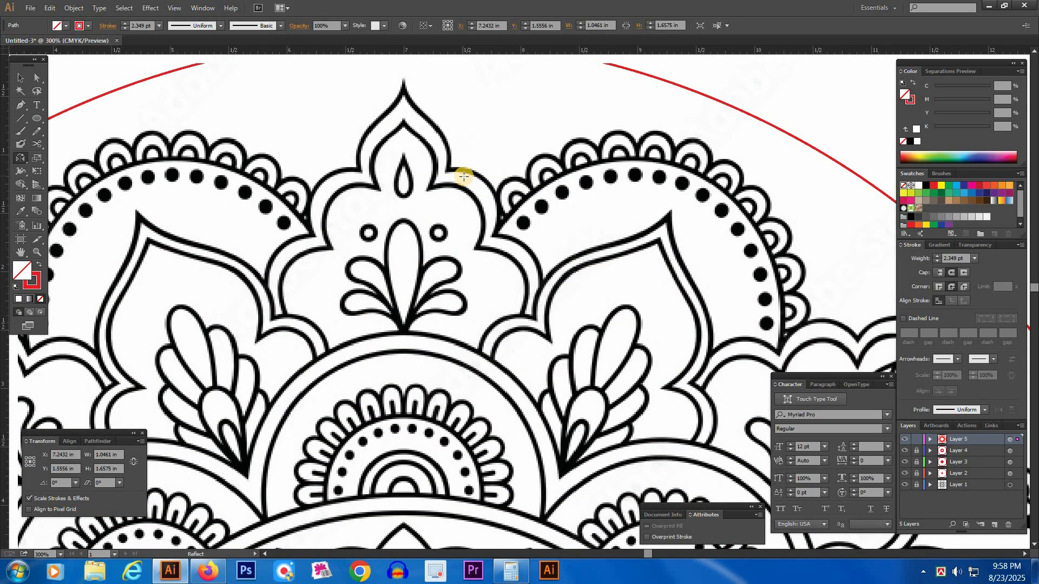
pyautogui.press('v')
pyautogui.moveTo(436, 188)
pyautogui.mouseDown()
pyautogui.moveTo(474, 193)
pyautogui.moveTo(464, 193)
pyautogui.mouseUp()
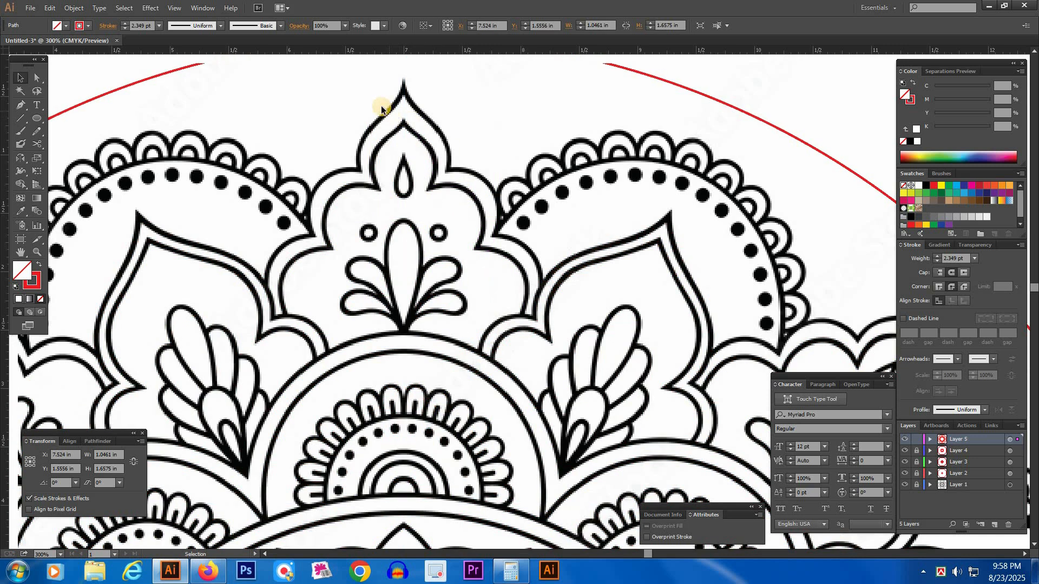
# Step: Join the two central petal outline halves at the shared tip
pyautogui.press('a')
pyautogui.moveTo(391, 108); pyautogui.dragTo(424, 137)
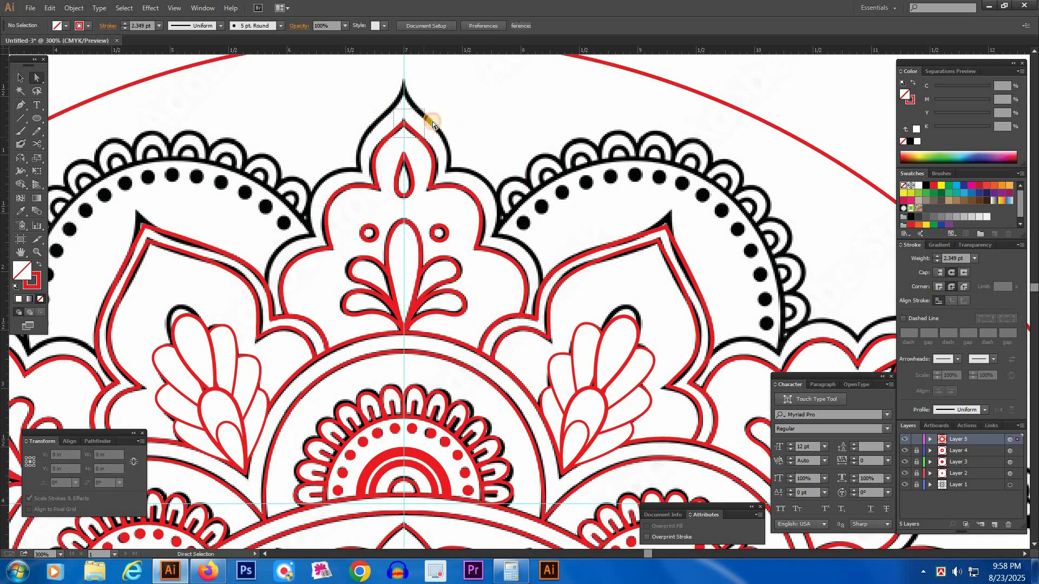
pyautogui.rightClick(435, 117)
pyautogui.click(464, 185)
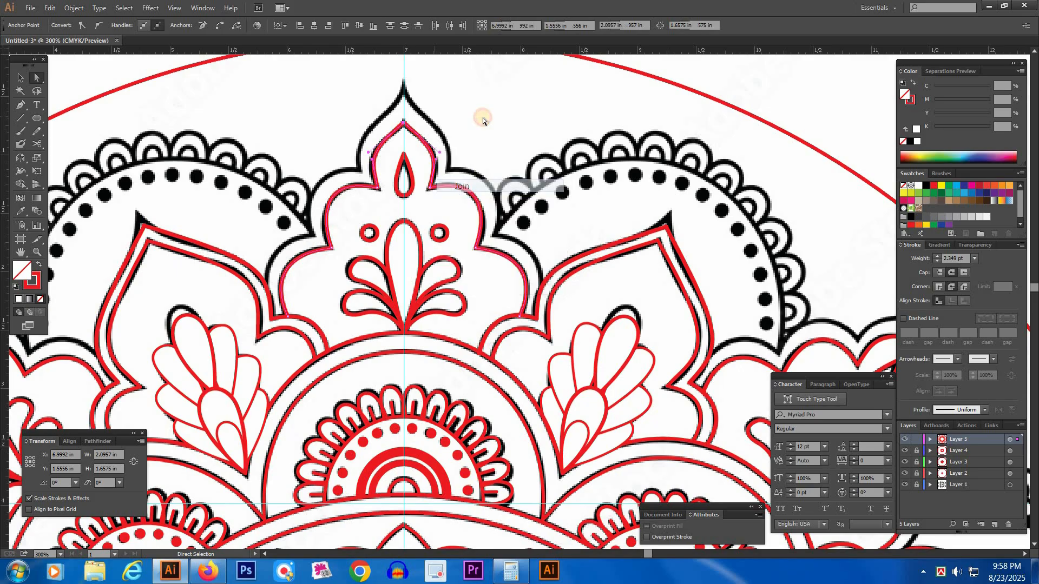
pyautogui.click(490, 115)
# Step: Try enlarging a duplicate of the central petal outline to about 2.30 by 1.82 in, and undo the scaling
pyautogui.press('v')
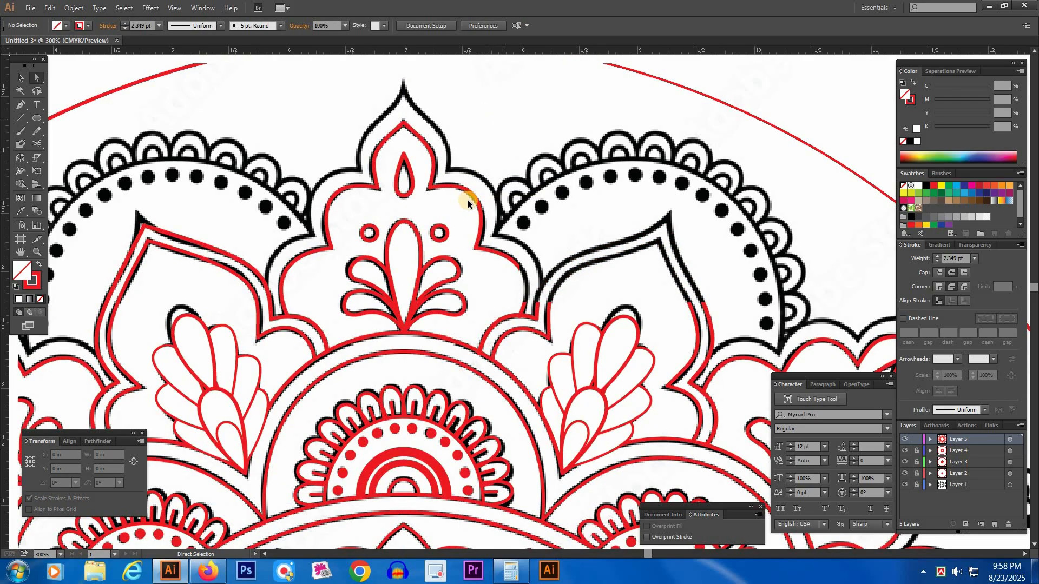
pyautogui.click(474, 198)
pyautogui.press('a')
pyautogui.press('v')
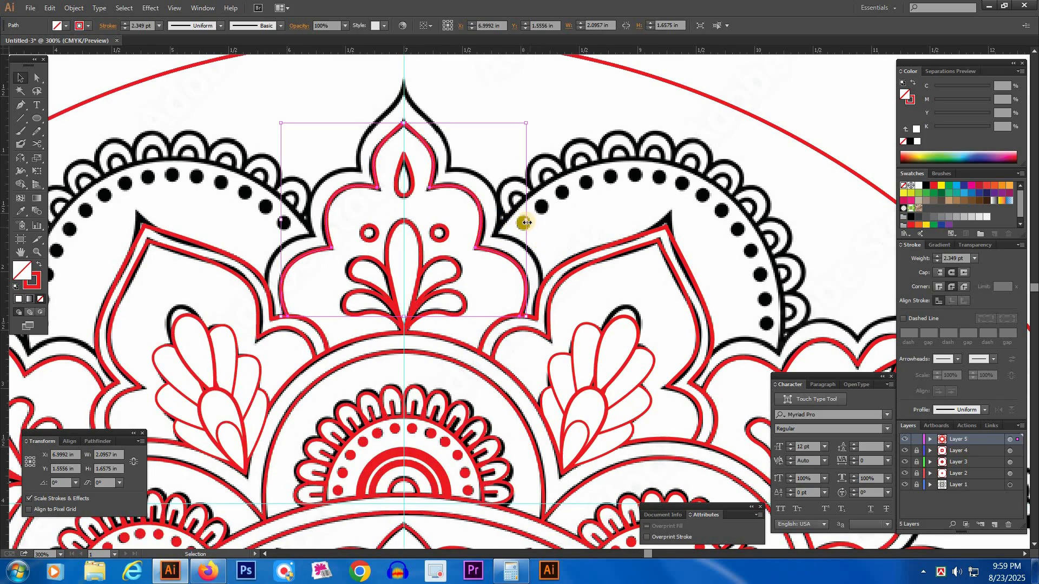
pyautogui.moveTo(526, 220)
pyautogui.mouseDown()
pyautogui.moveTo(541, 210)
pyautogui.moveTo(554, 245)
pyautogui.mouseUp()
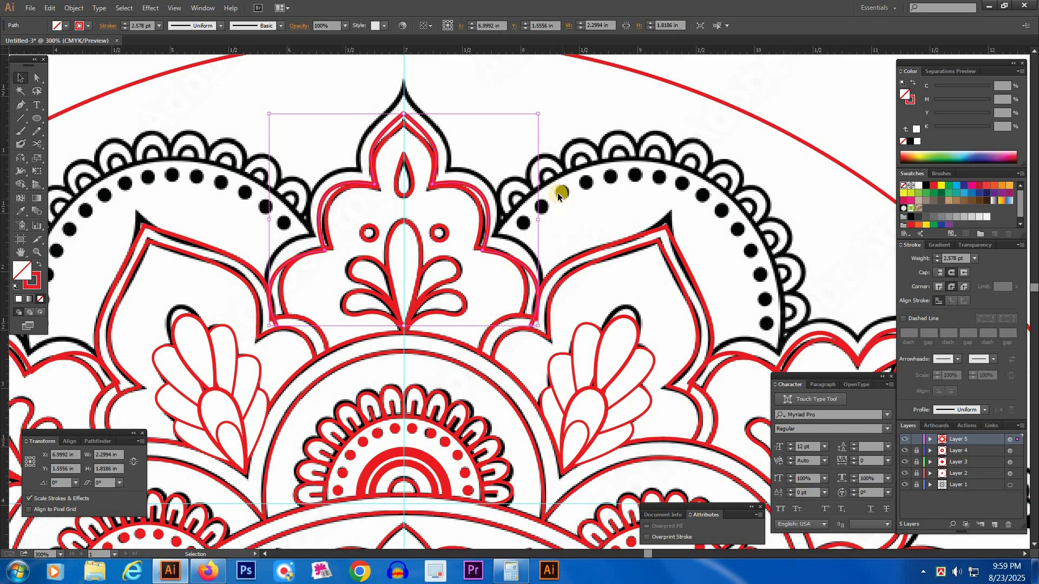
pyautogui.hotkey('ctrl', 'z')
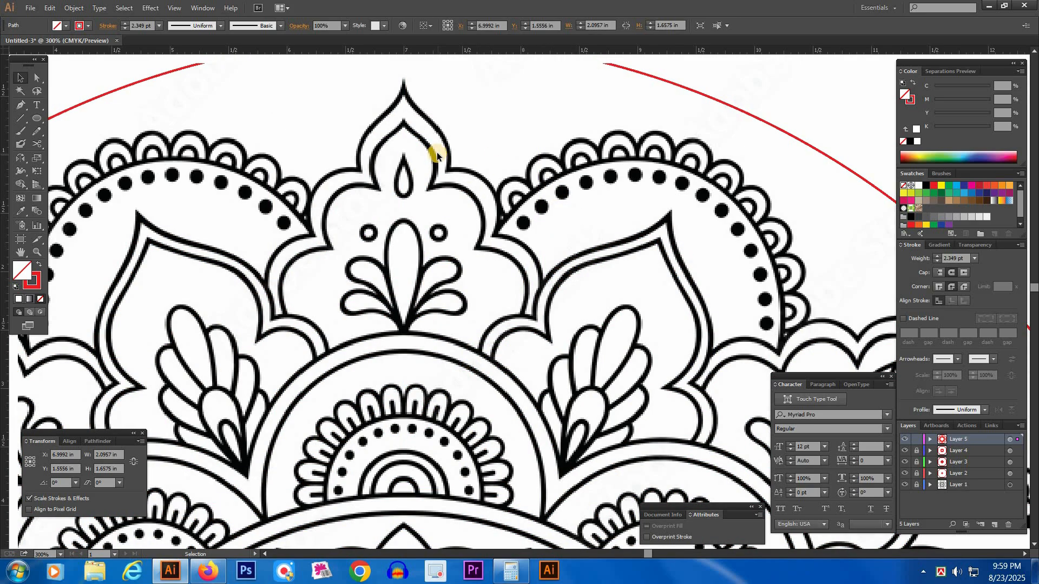
# Step: Try shifting a copy of the central petal outline upward and widening it to about 2.50 in to follow the outer template line
pyautogui.moveTo(431, 135)
pyautogui.mouseDown()
pyautogui.moveTo(431, 122)
pyautogui.moveTo(440, 138)
pyautogui.mouseUp()
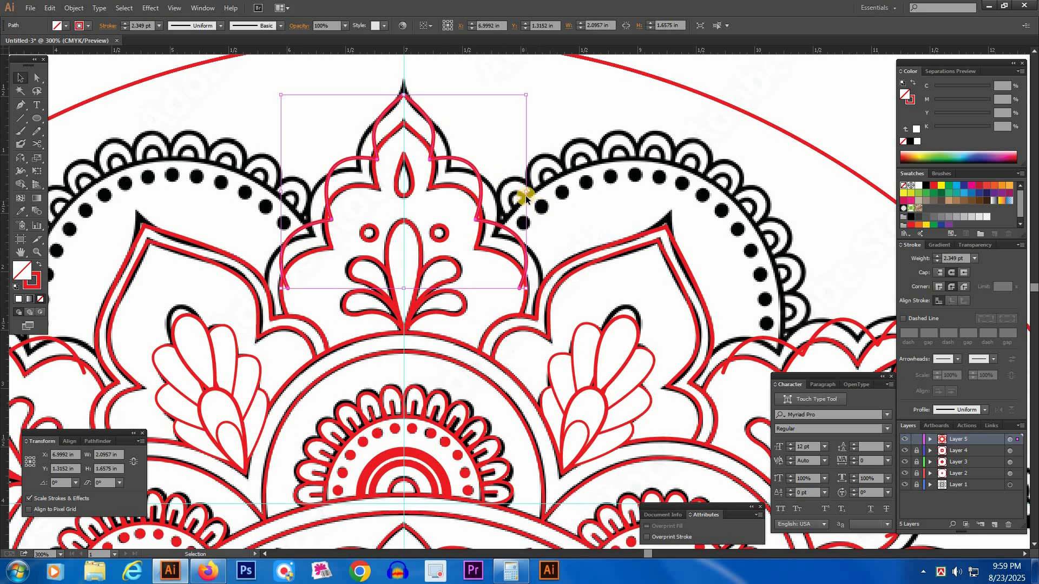
pyautogui.moveTo(526, 193); pyautogui.dragTo(550, 195)
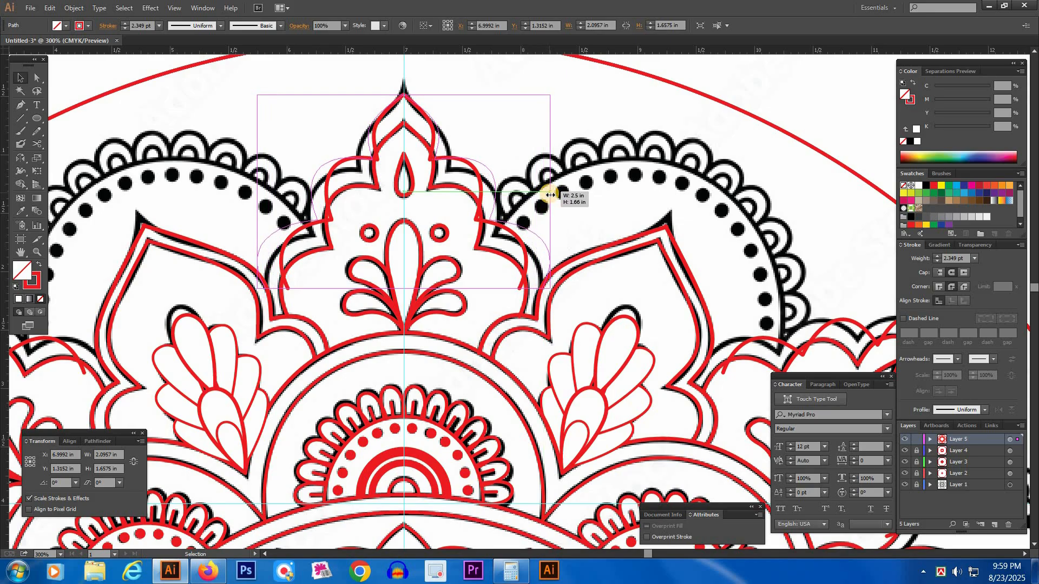
pyautogui.moveTo(550, 193); pyautogui.dragTo(550, 194)
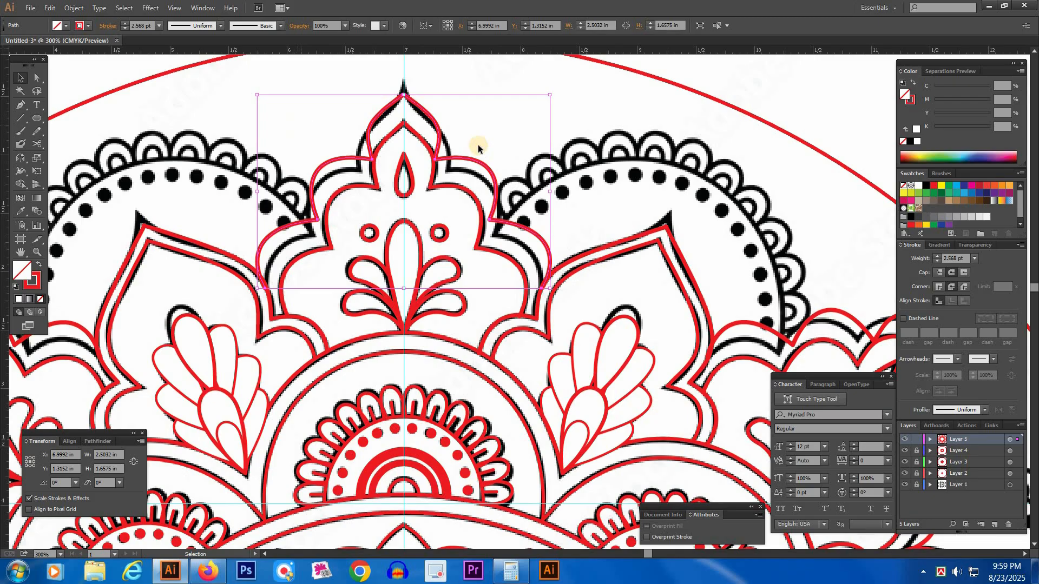
pyautogui.click(514, 213)
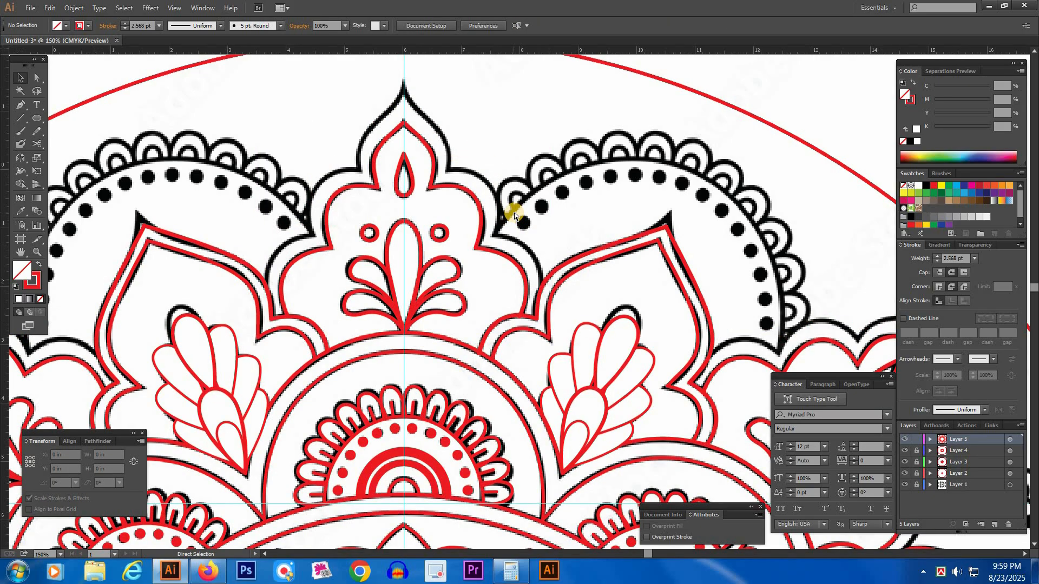
# Step: Unlock and delete the template layer, Layer 1, leaving only the red vector layers
pyautogui.hotkey('ctrl', '-')
pyautogui.hotkey('ctrl', '-')
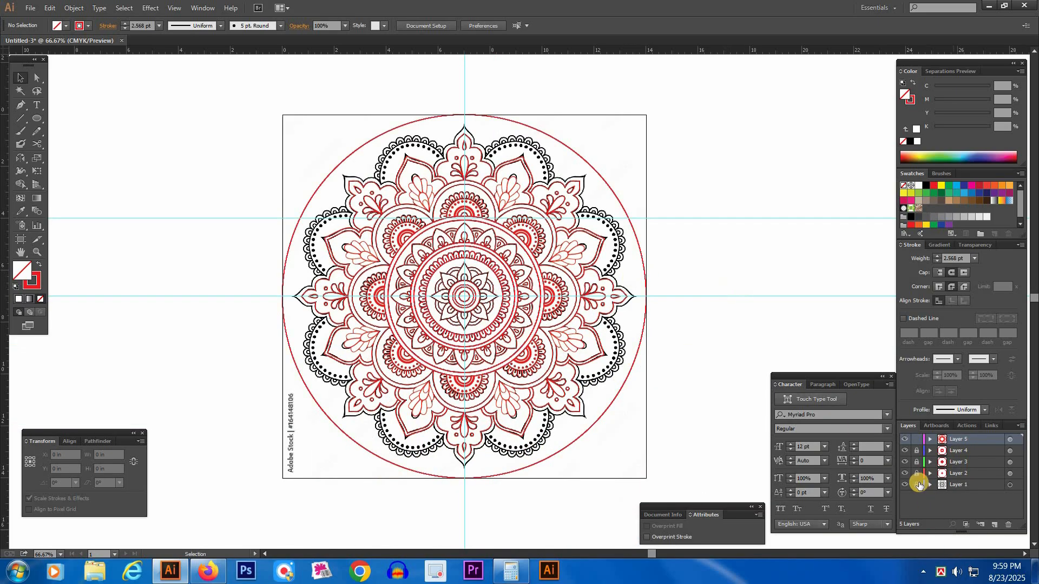
pyautogui.moveTo(973, 485); pyautogui.dragTo(1009, 525)
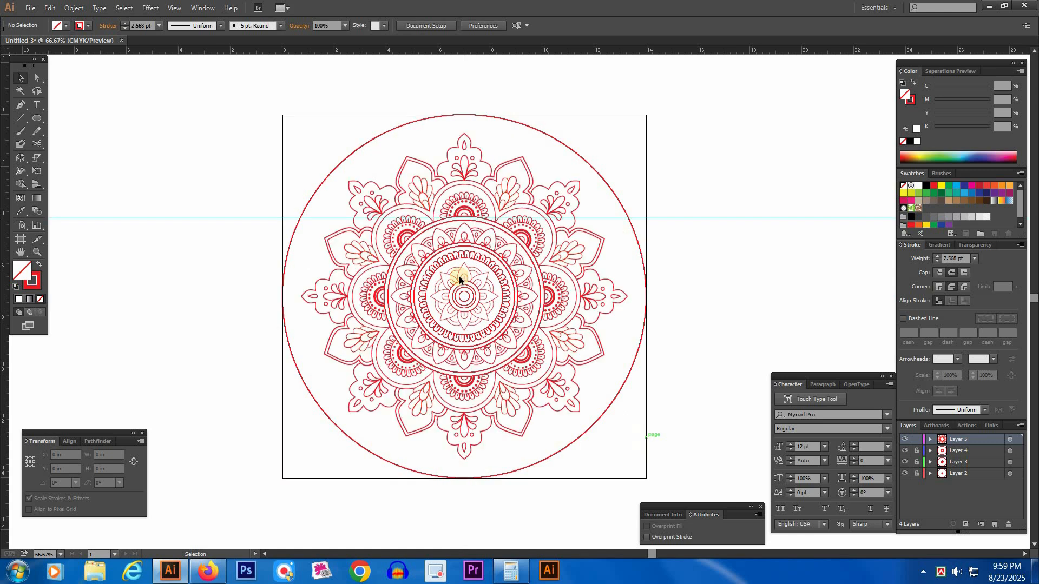
# Step: Unlock the remaining layers, select all the mandala artwork, and expand its appearance
pyautogui.moveTo(931, 475); pyautogui.dragTo(917, 456)
pyautogui.moveTo(209, 83); pyautogui.dragTo(725, 412)
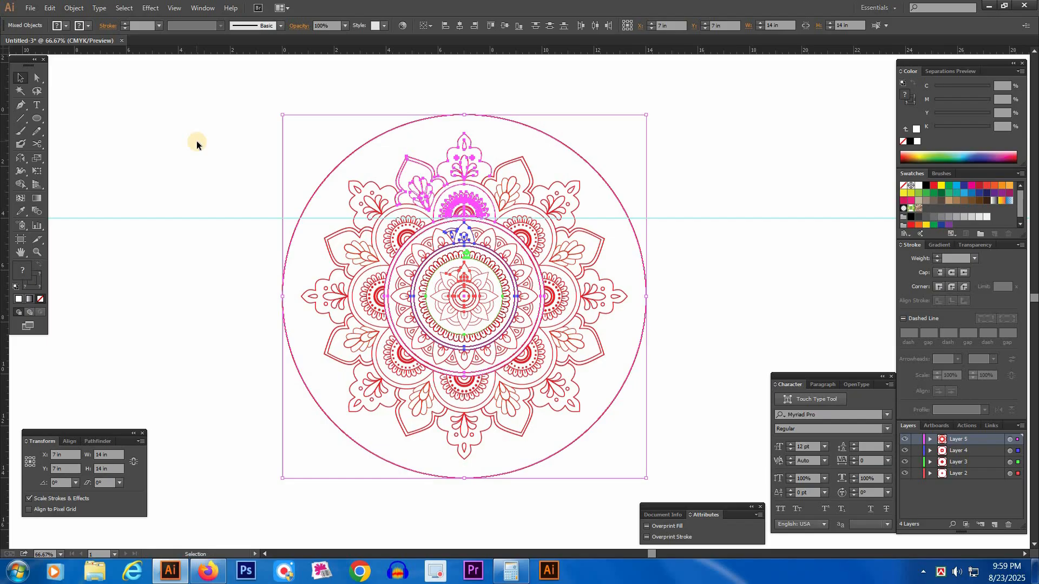
pyautogui.click(74, 8)
pyautogui.click(150, 146)
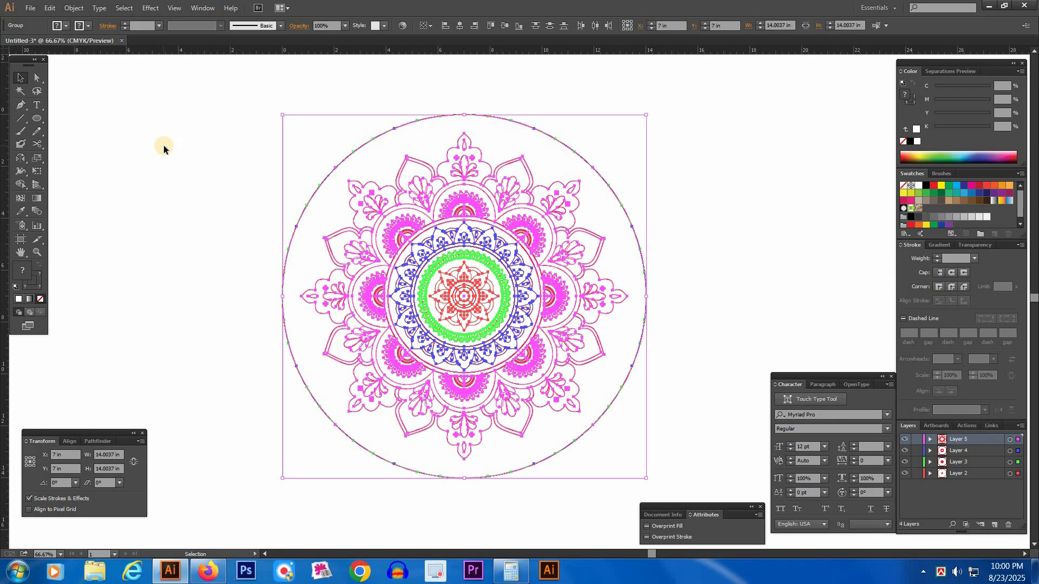
# Step: Deselect the expanded artwork, inspect its paths in outline view, and return to preview
pyautogui.hotkey('ctrl', 'shift', 'a')
pyautogui.hotkey('ctrl', 'y')
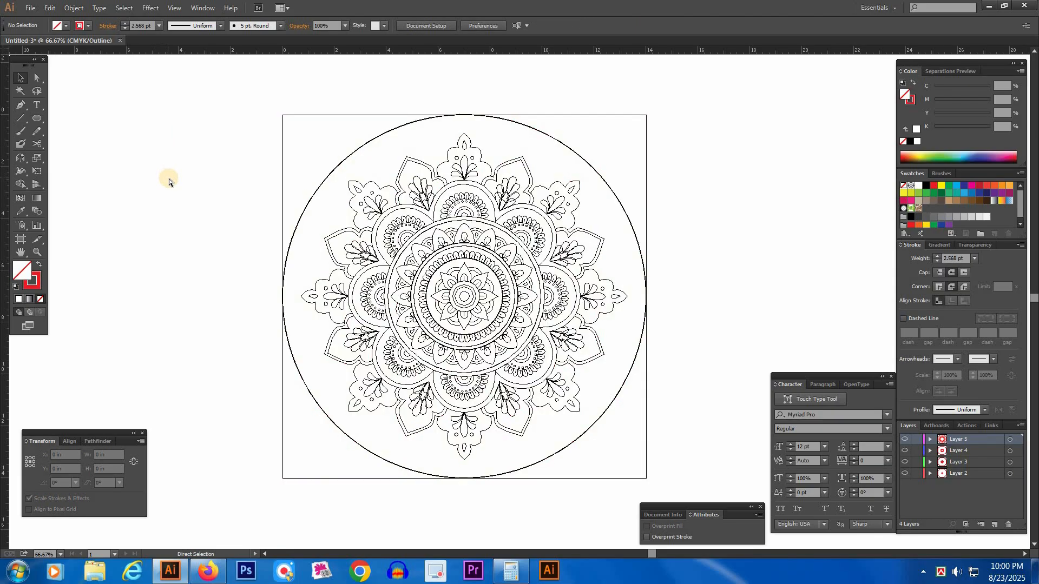
pyautogui.hotkey('ctrl', 'y')
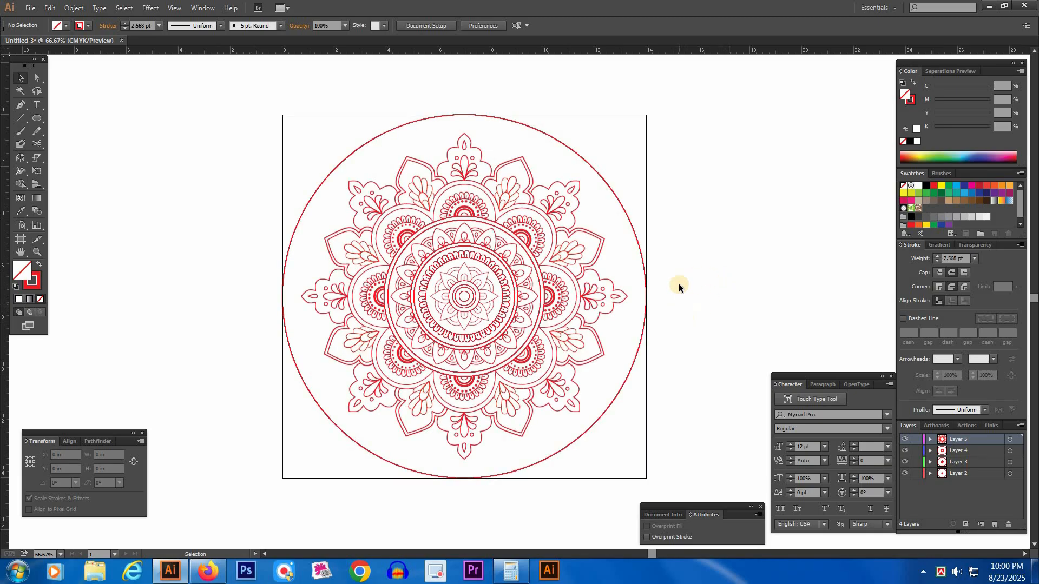
# Step: Select and delete the large stacked helper circles surrounding the mandala
pyautogui.press('a')
pyautogui.moveTo(636, 168); pyautogui.dragTo(610, 209)
pyautogui.hotkey('ctrl', 'a')
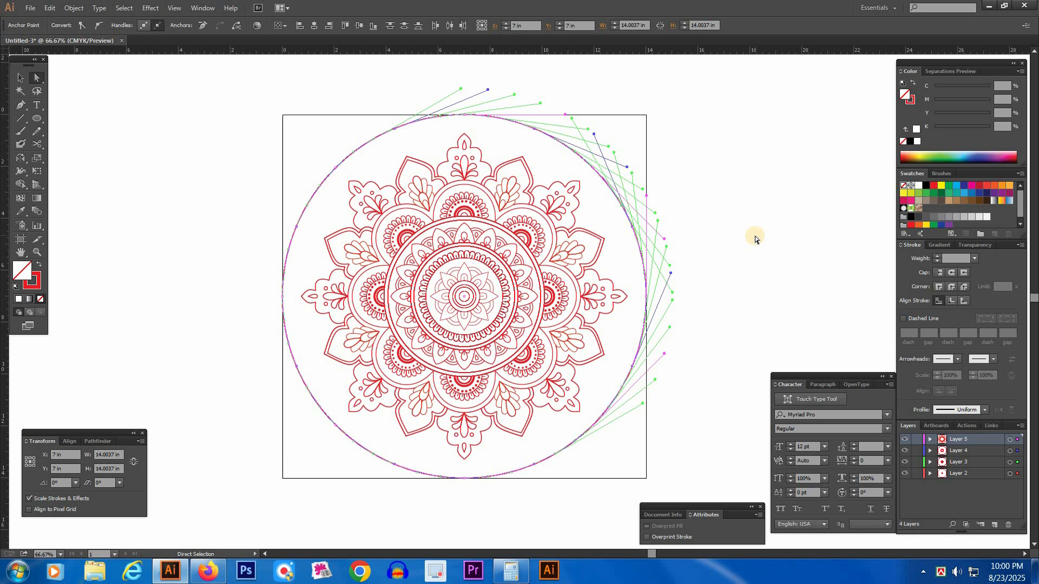
pyautogui.click(756, 239)
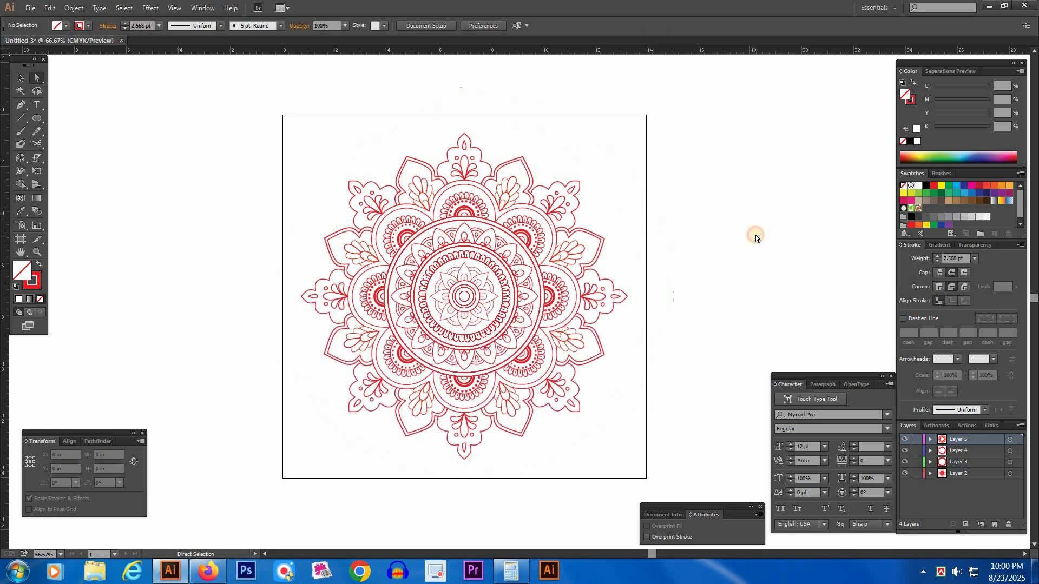
pyautogui.moveTo(259, 122); pyautogui.dragTo(718, 450)
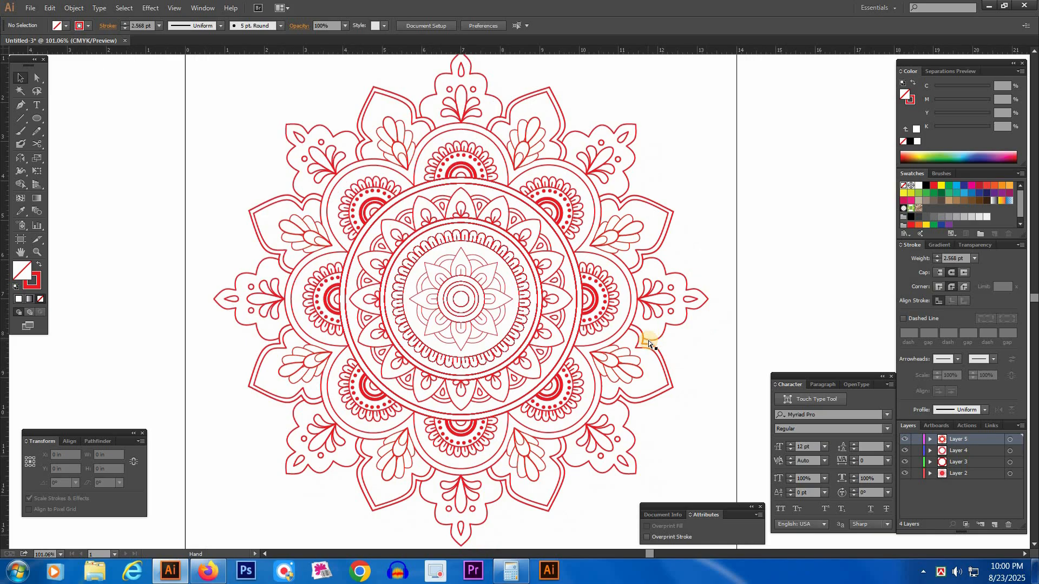
pyautogui.hotkey('ctrl', '1')
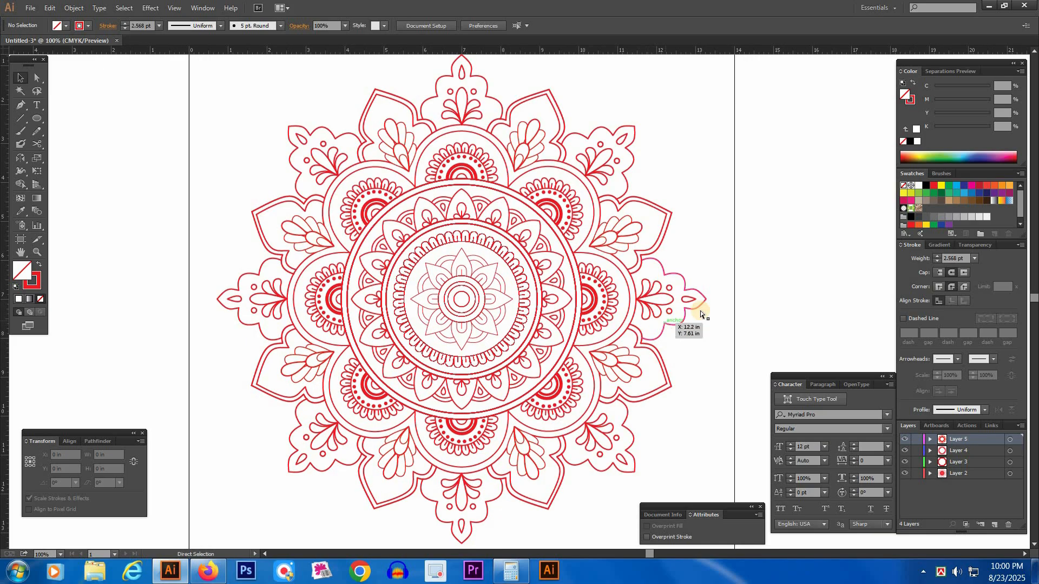
# Step: Try recoloring all the red mandala linework with a black stroke
pyautogui.hotkey('ctrl', 'a')
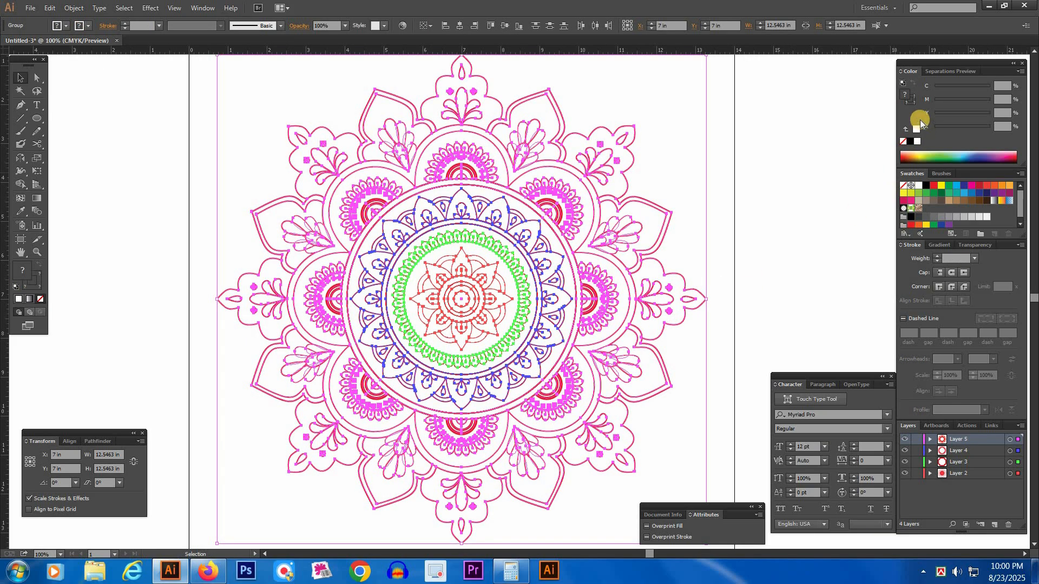
pyautogui.click(915, 105)
pyautogui.click(919, 143)
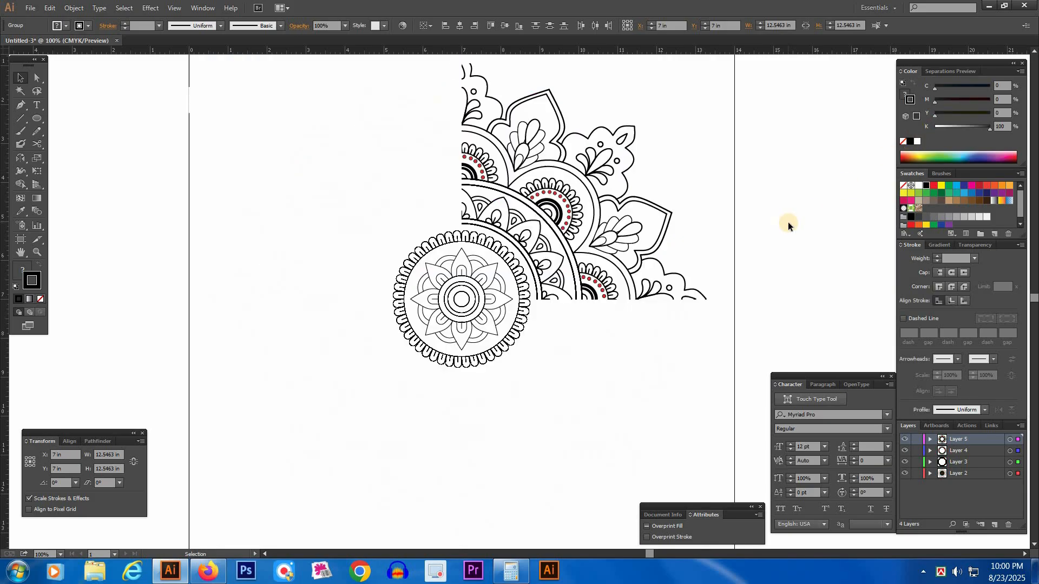
pyautogui.click(788, 222)
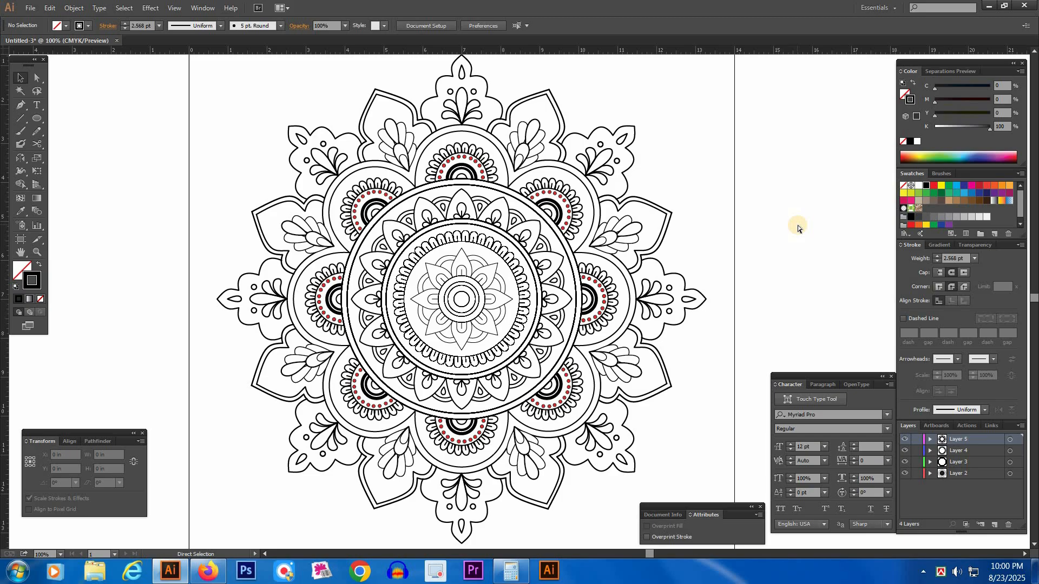
# Step: Select the whole mandala and expand its strokes into filled shapes
pyautogui.hotkey('ctrl', 'a')
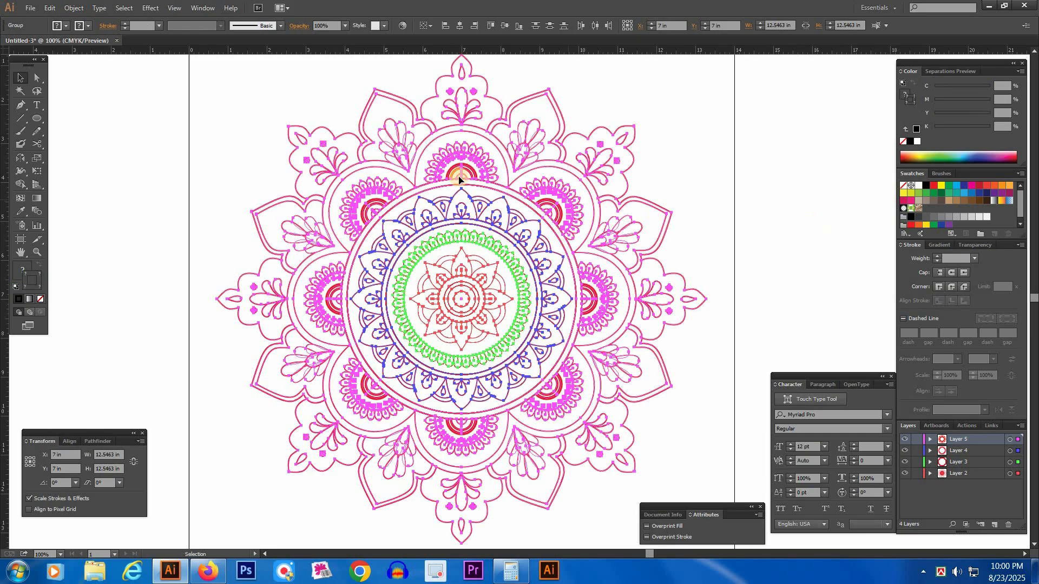
pyautogui.click(21, 77)
pyautogui.click(74, 7)
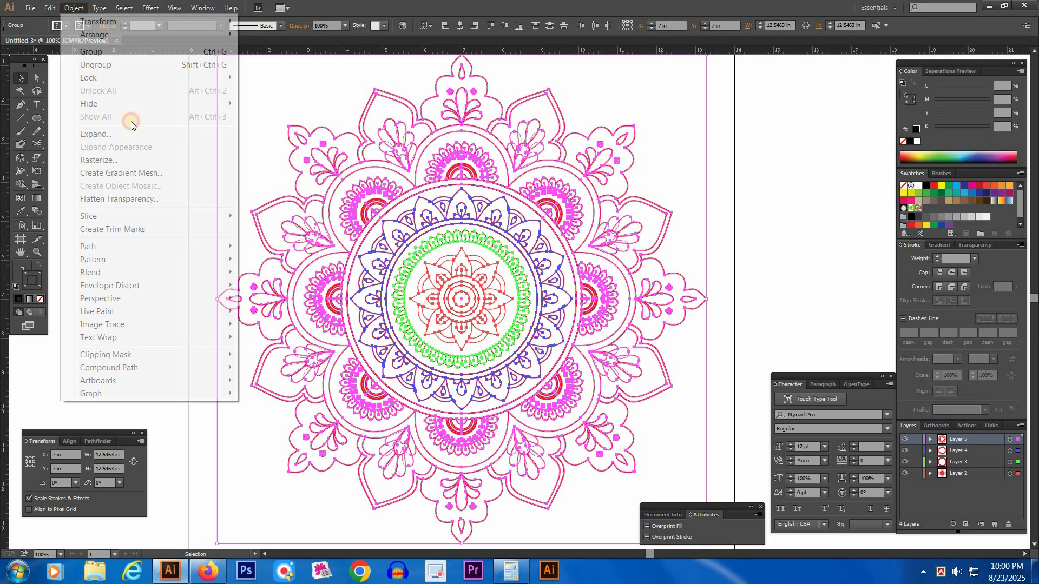
pyautogui.click(112, 133)
pyautogui.press('Return')
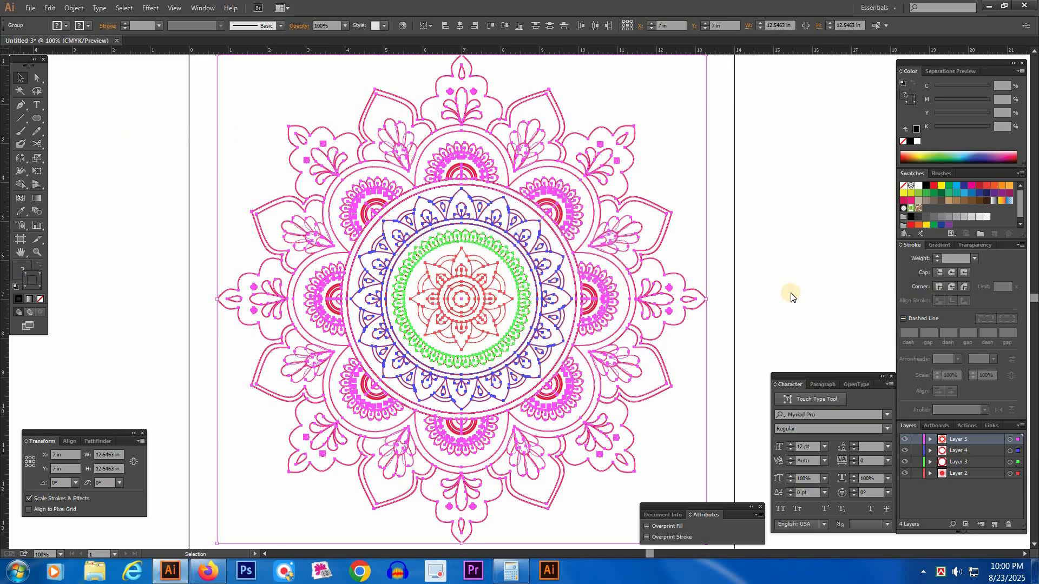
# Step: Group all the expanded artwork into Layer 5 and delete the emptied Layers 4, 3 and 2
pyautogui.press('a')
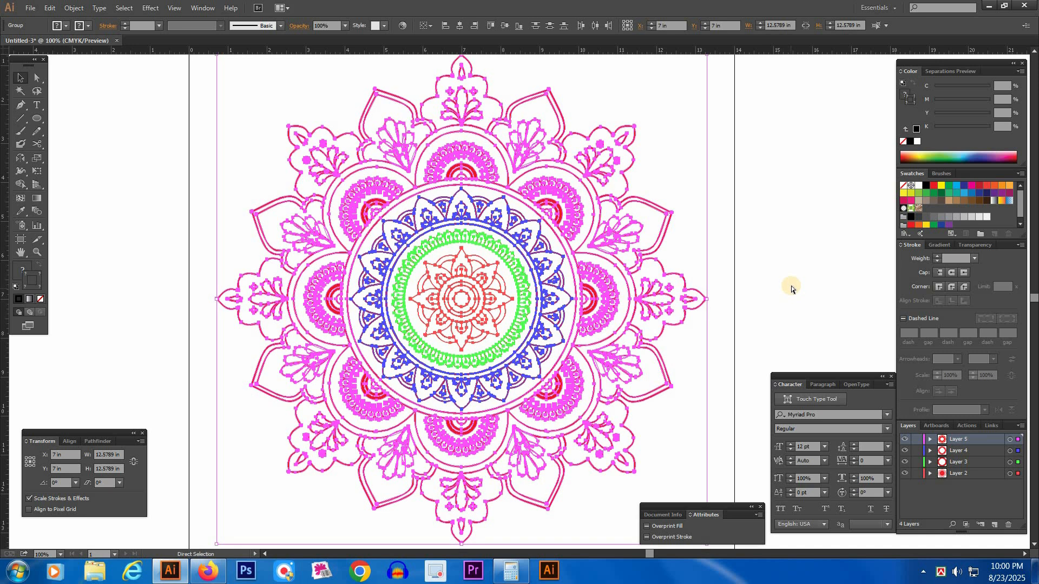
pyautogui.press('v')
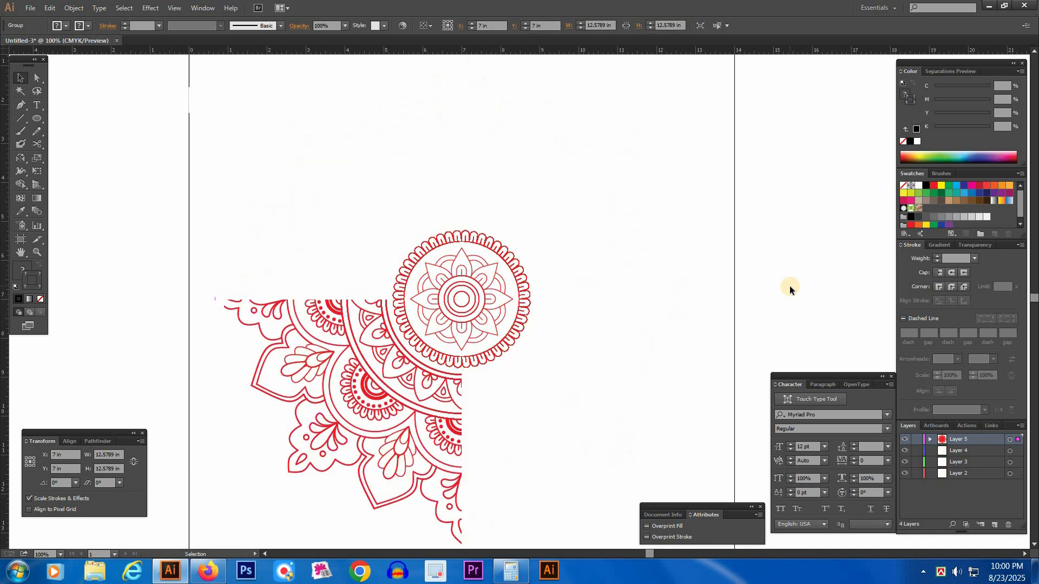
pyautogui.click(790, 286)
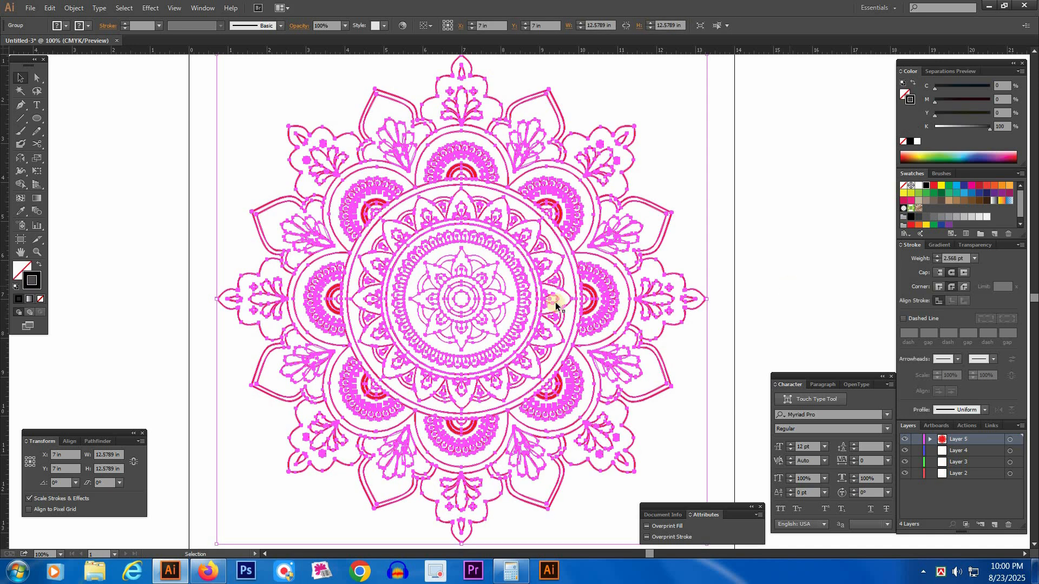
pyautogui.keyDown('shift'); pyautogui.click(976, 461); pyautogui.keyUp('shift')
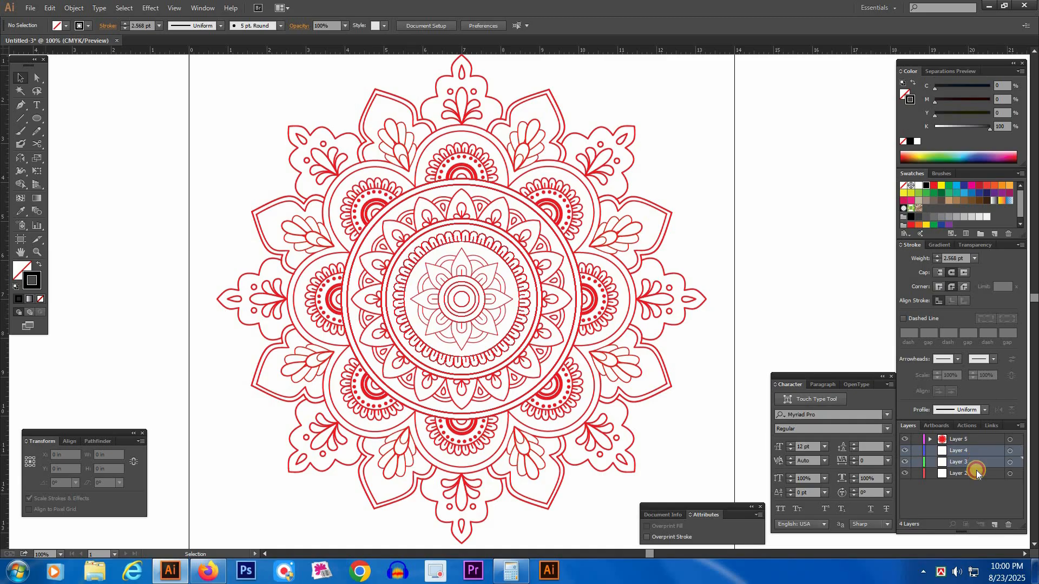
pyautogui.keyDown('shift'); pyautogui.click(977, 471); pyautogui.keyUp('shift')
pyautogui.click(1008, 522)
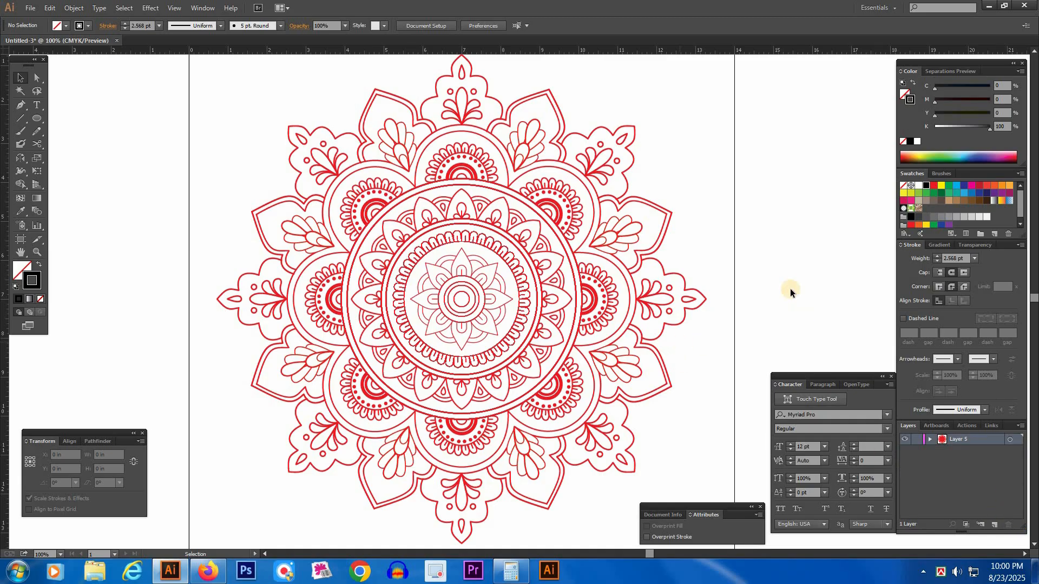
pyautogui.click(544, 212)
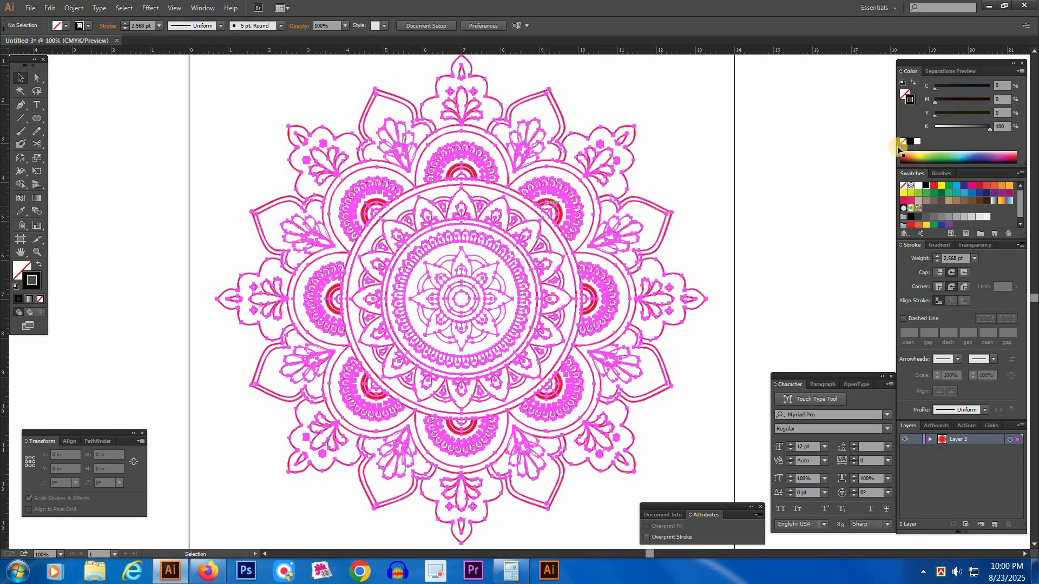
pyautogui.click(804, 140)
pyautogui.press('a')
pyautogui.click(392, 129)
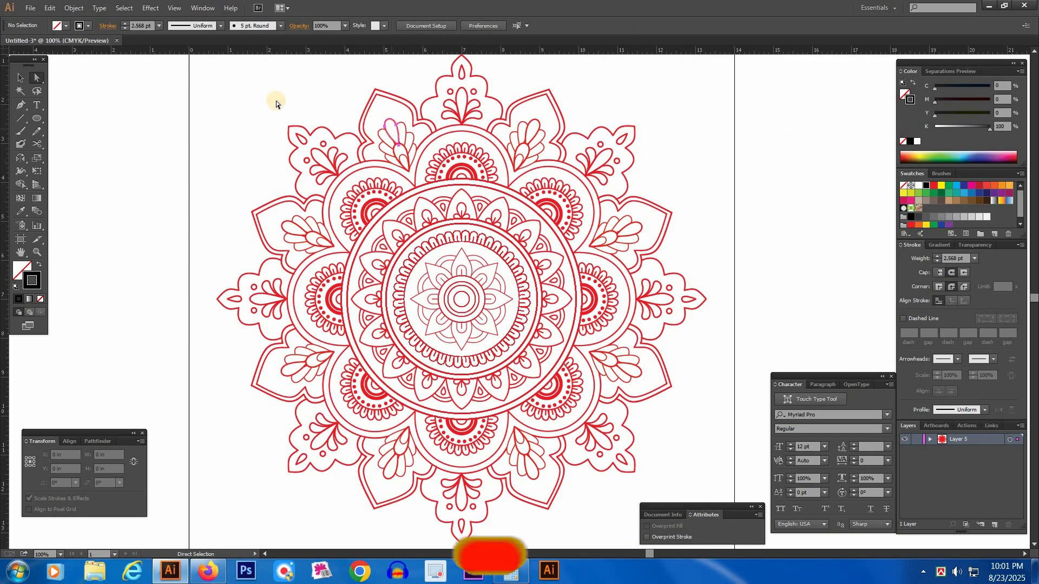
pyautogui.click(76, 8)
pyautogui.click(730, 167)
pyautogui.click(731, 168)
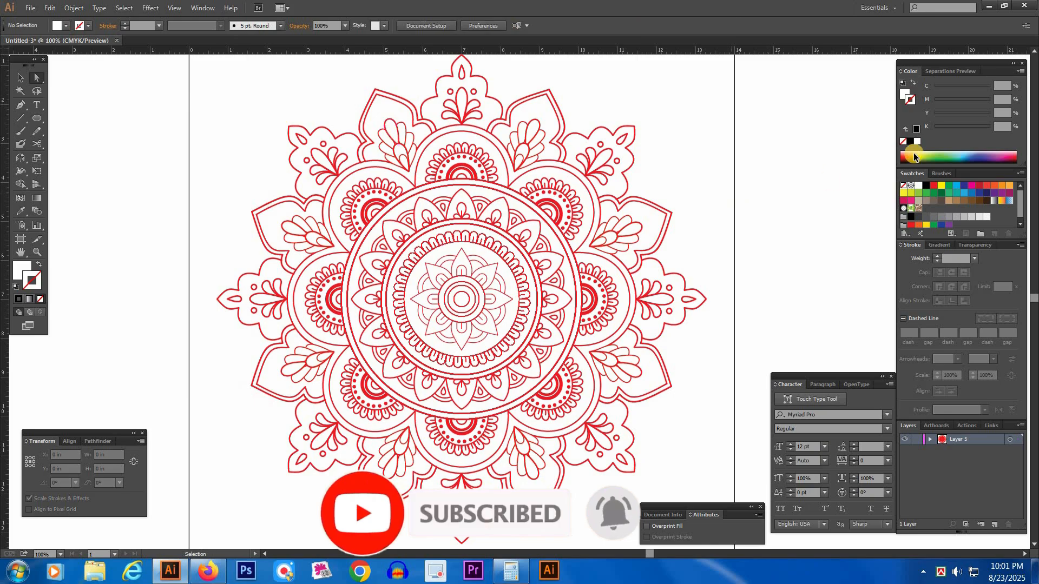
# Step: Try changing the stroke color of the entire grouped mandala to black
pyautogui.hotkey('ctrl', 'a')
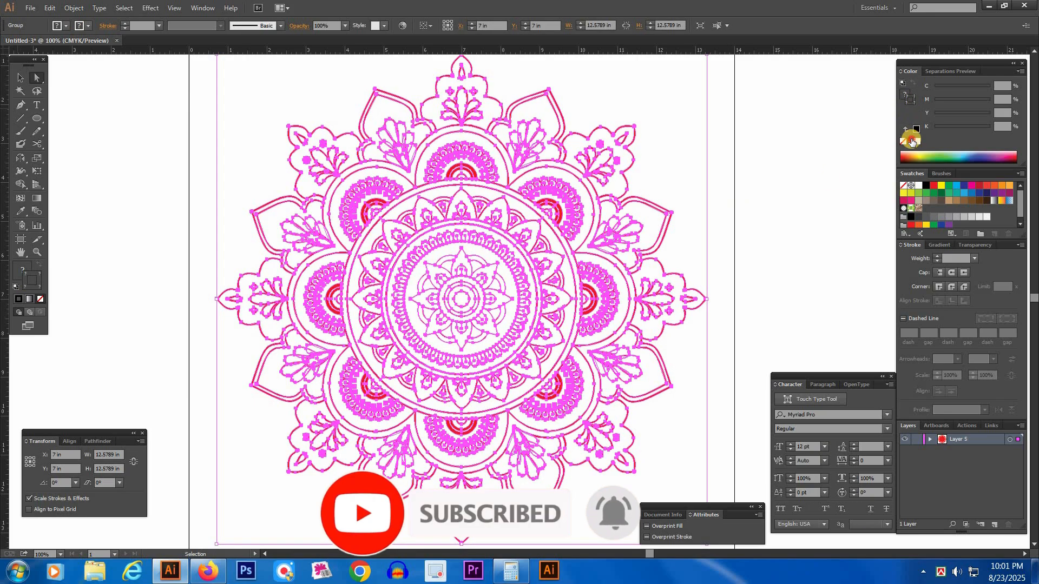
pyautogui.click(902, 142)
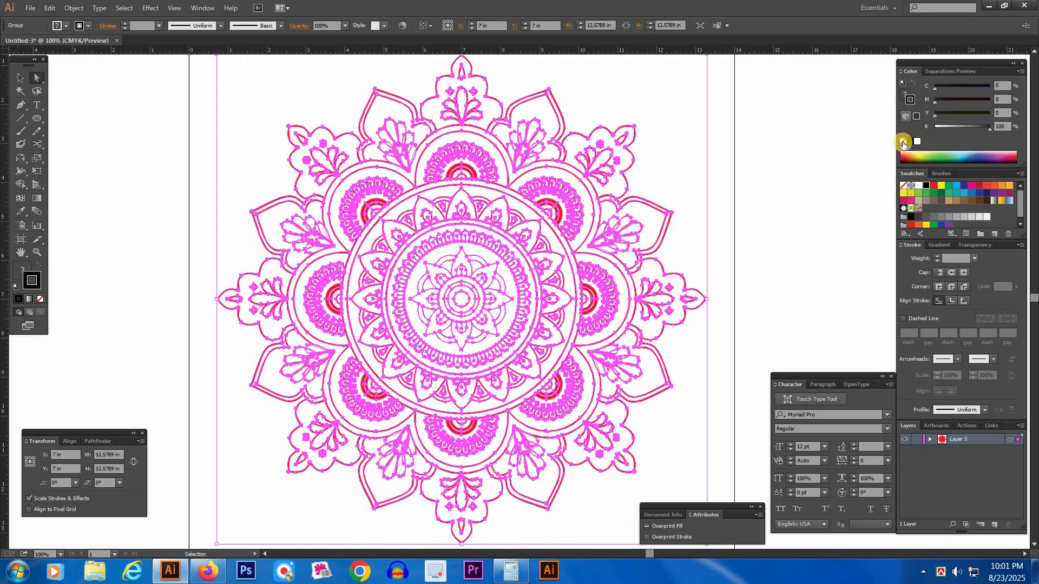
pyautogui.click(904, 95)
pyautogui.click(858, 216)
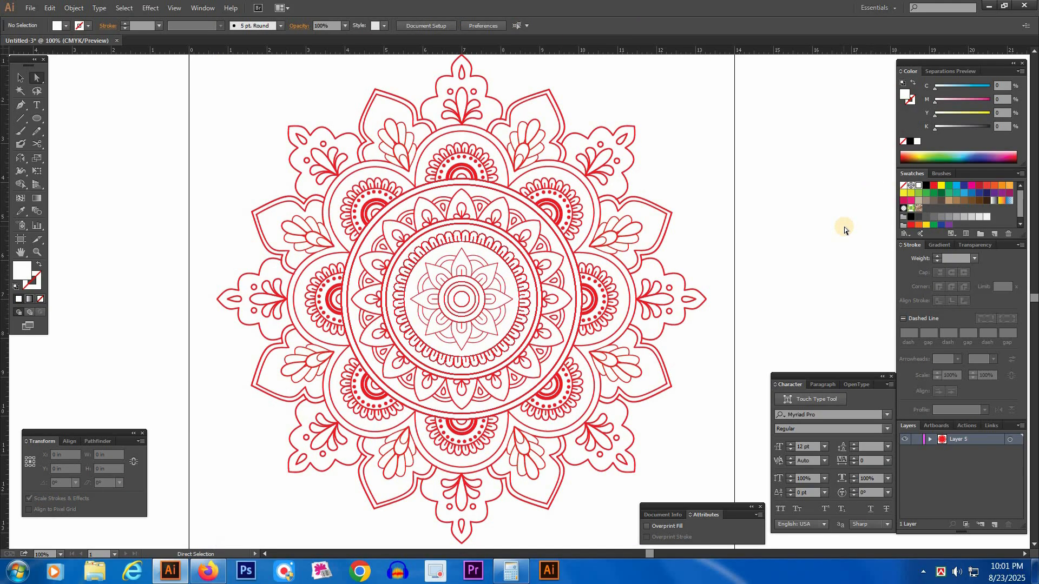
# Step: Select all artwork matching the red fill of an outer petal outline and change its fill to black
pyautogui.click(659, 250)
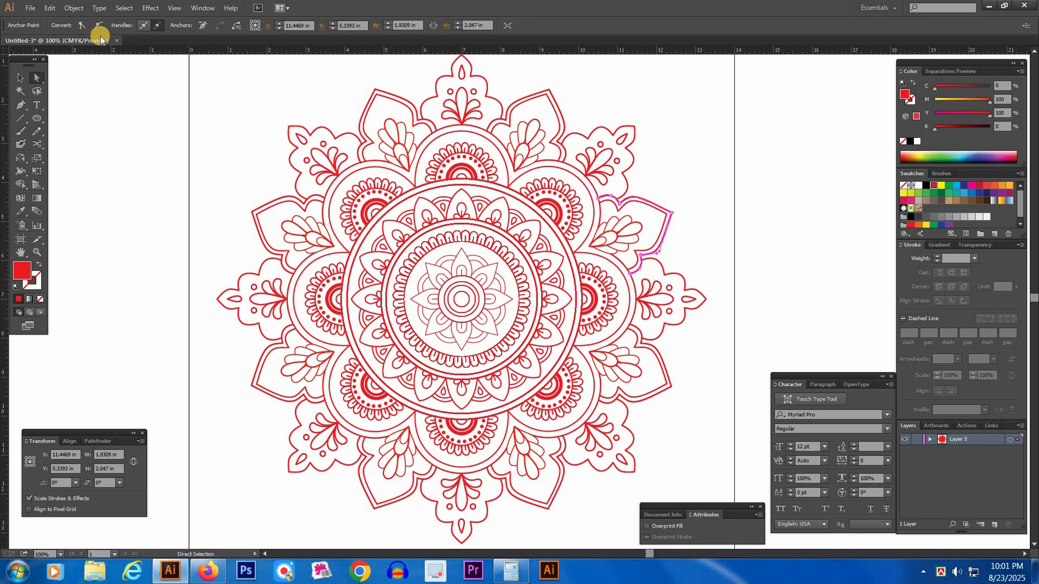
pyautogui.click(124, 7)
pyautogui.moveTo(196, 123)
pyautogui.click(351, 159)
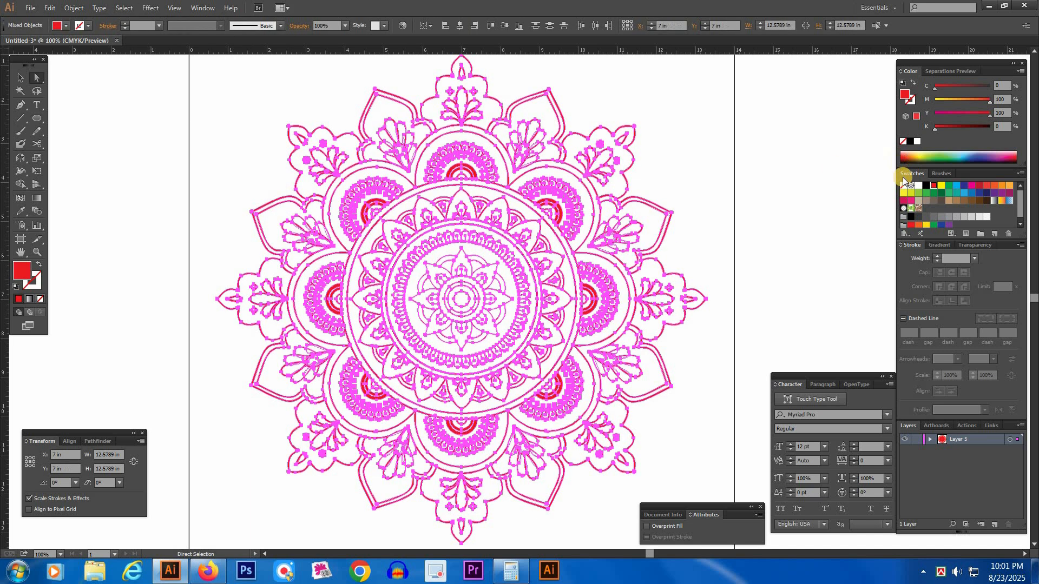
pyautogui.click(891, 167)
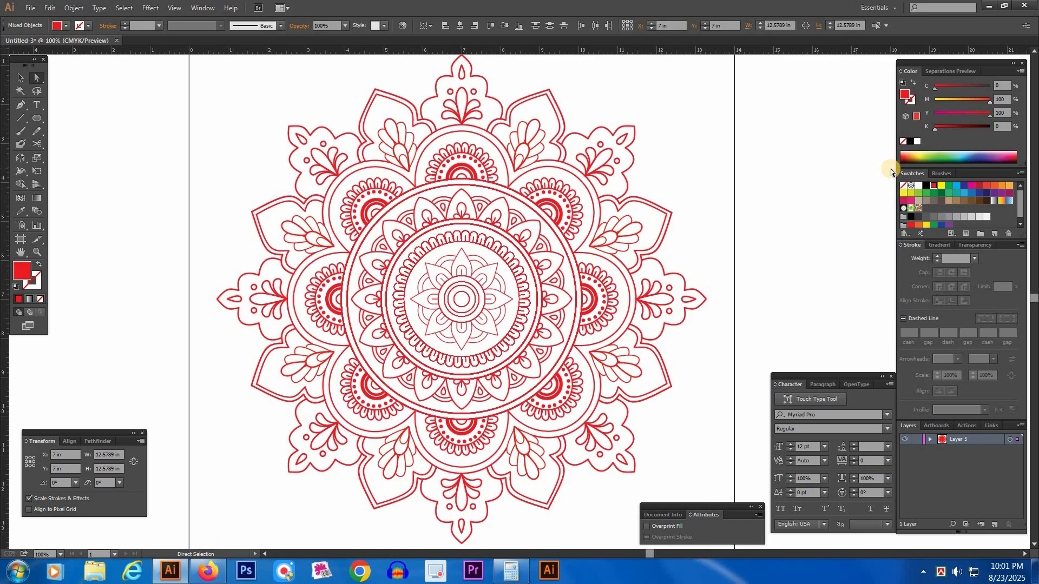
pyautogui.click(910, 141)
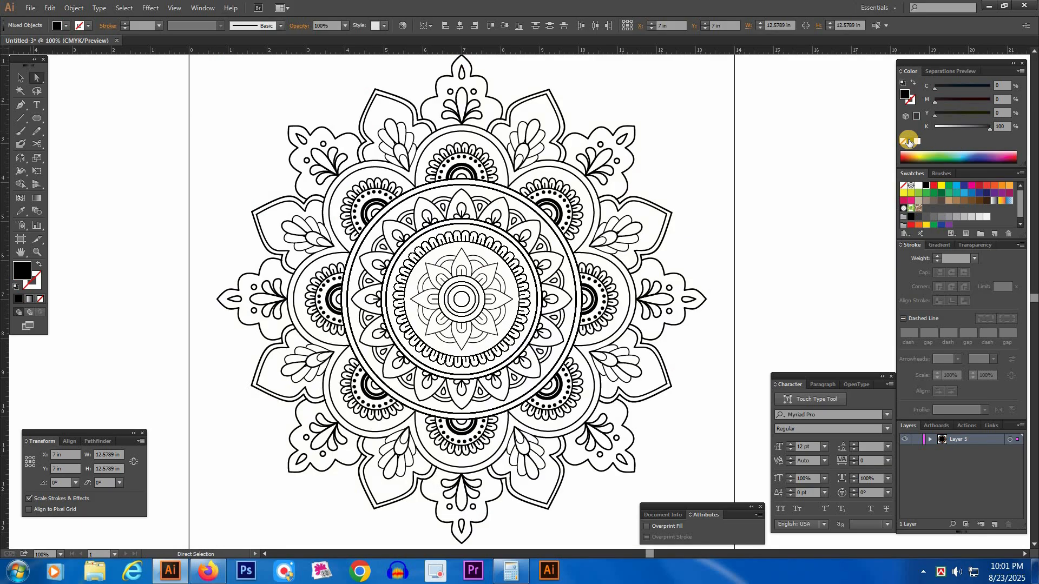
# Step: Test blue, yellow and brown fills on the selected mandala, finishing with dark green (C=90 M=30 Y=95 K=30)
pyautogui.click(965, 186)
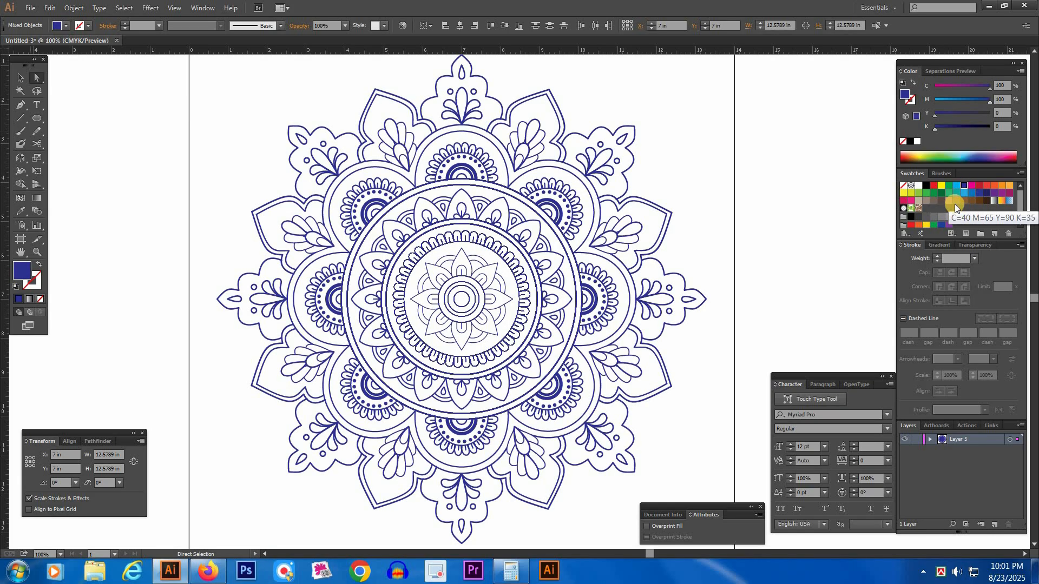
pyautogui.click(941, 187)
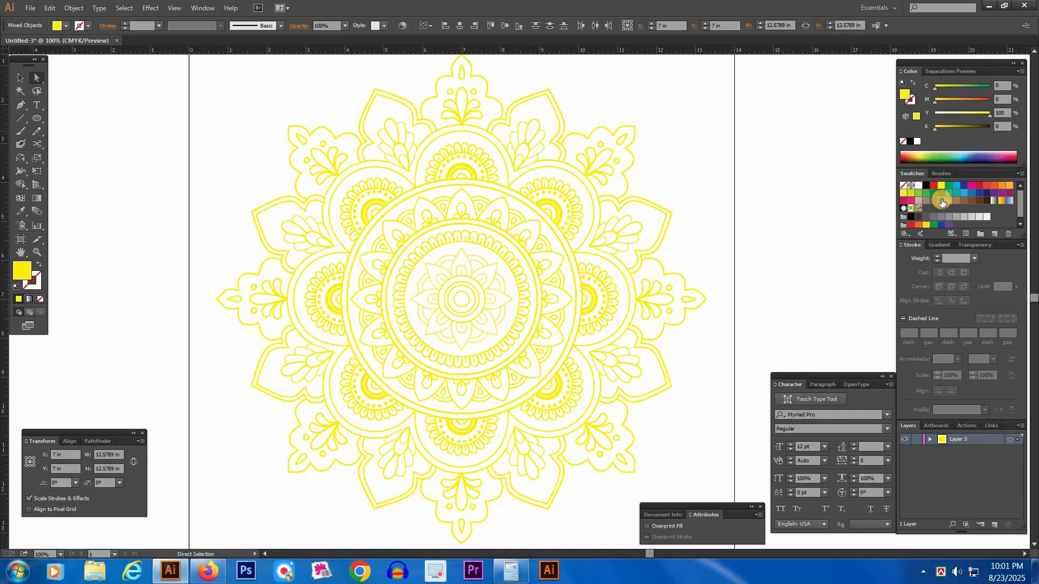
pyautogui.click(942, 202)
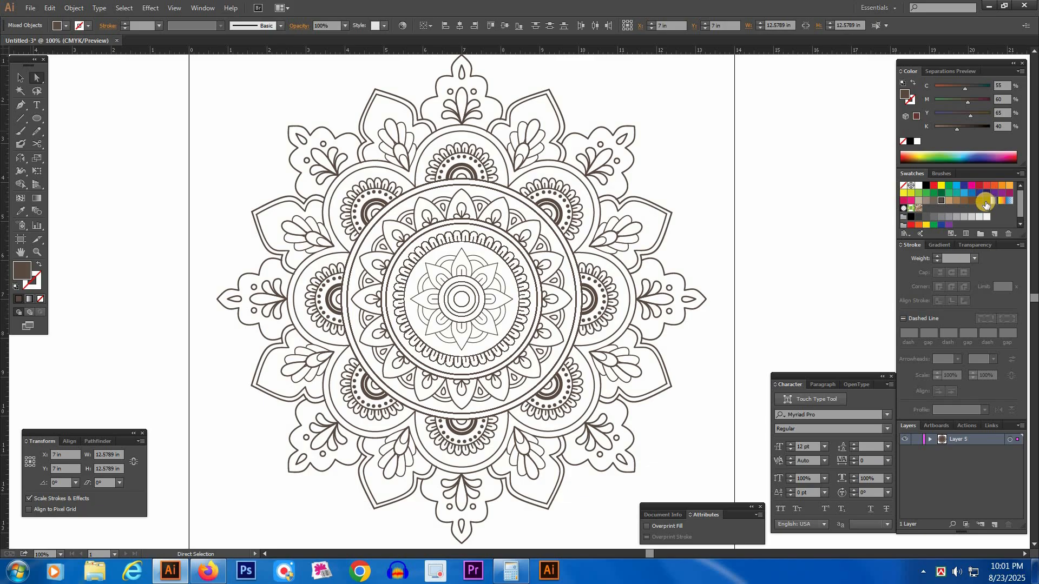
pyautogui.click(941, 194)
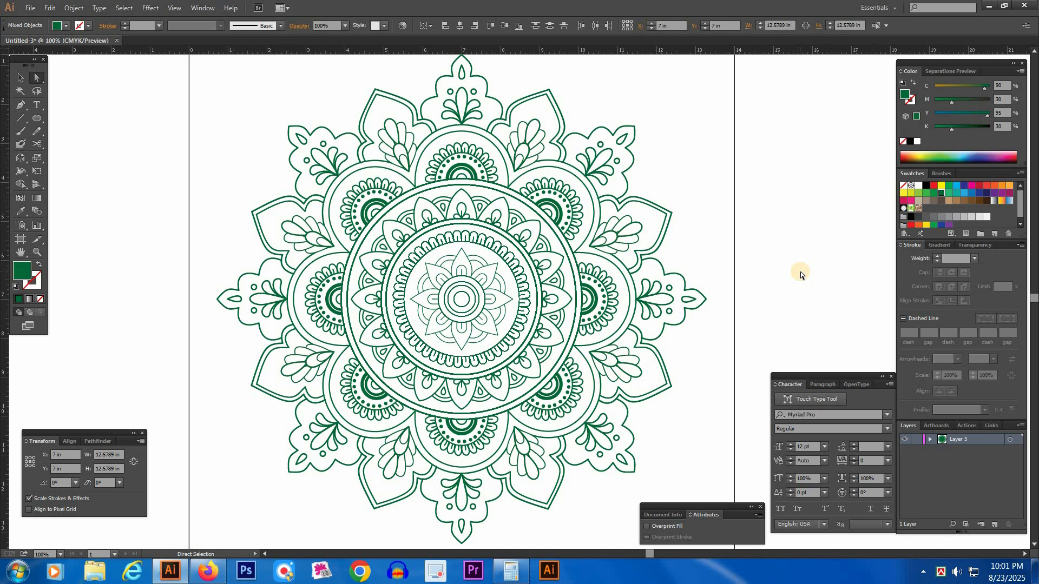
# Step: Hide the panels and reposition the view to examine the green mandala unobstructed
pyautogui.press('Tab')
pyautogui.moveTo(866, 269); pyautogui.dragTo(868, 282)
pyautogui.press('v')
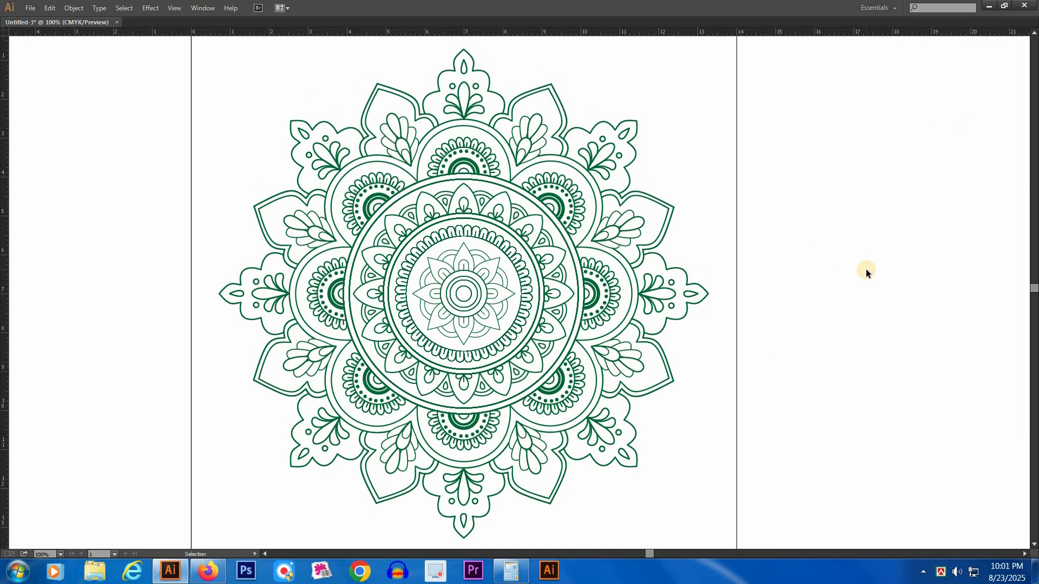